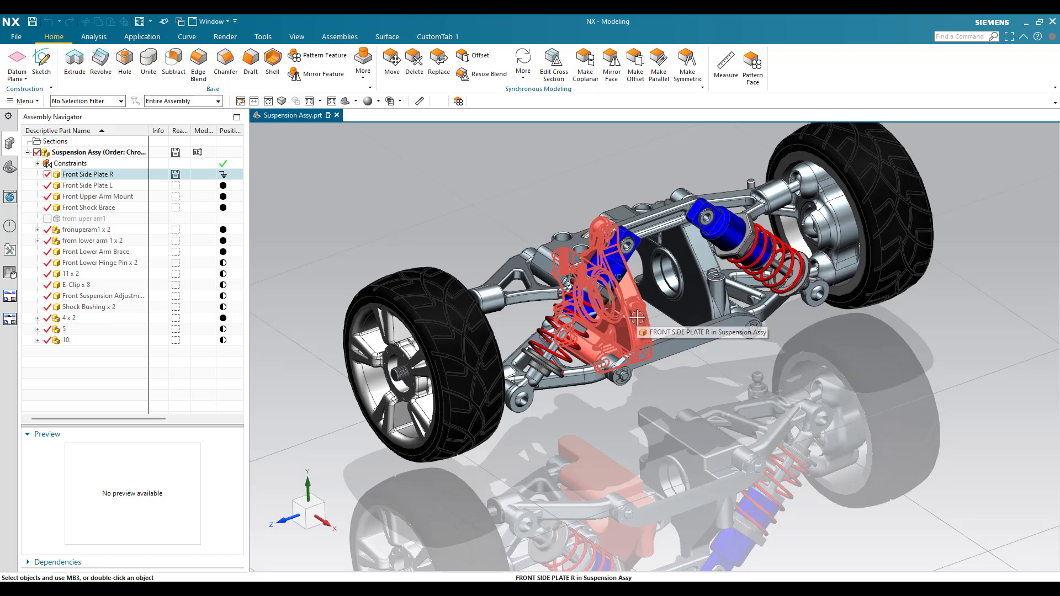
Create a new model part and start a sketch on its YZ plane.
key(ctrl+b)
click(16, 37)
click(480, 248)
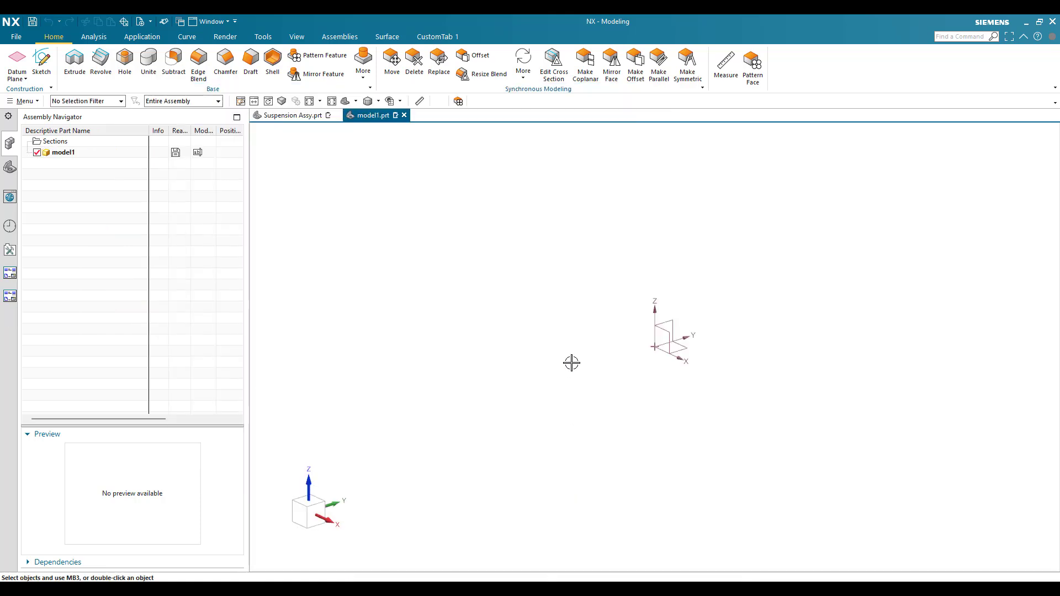
click(41, 62)
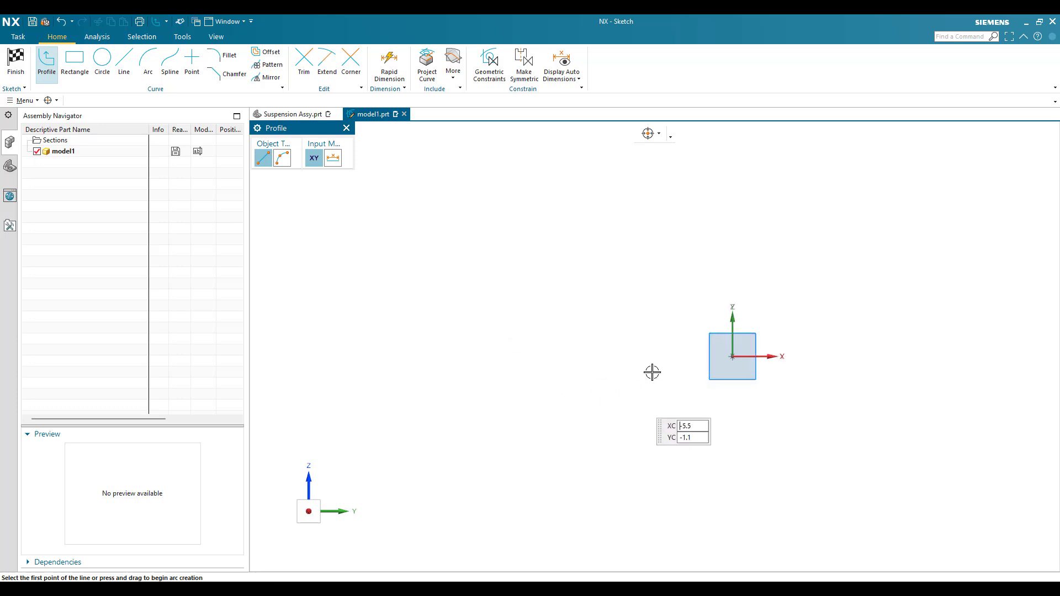
Draw a horizontal line about 10.4 long just below the sketch origin.
click(135, 70)
click(602, 401)
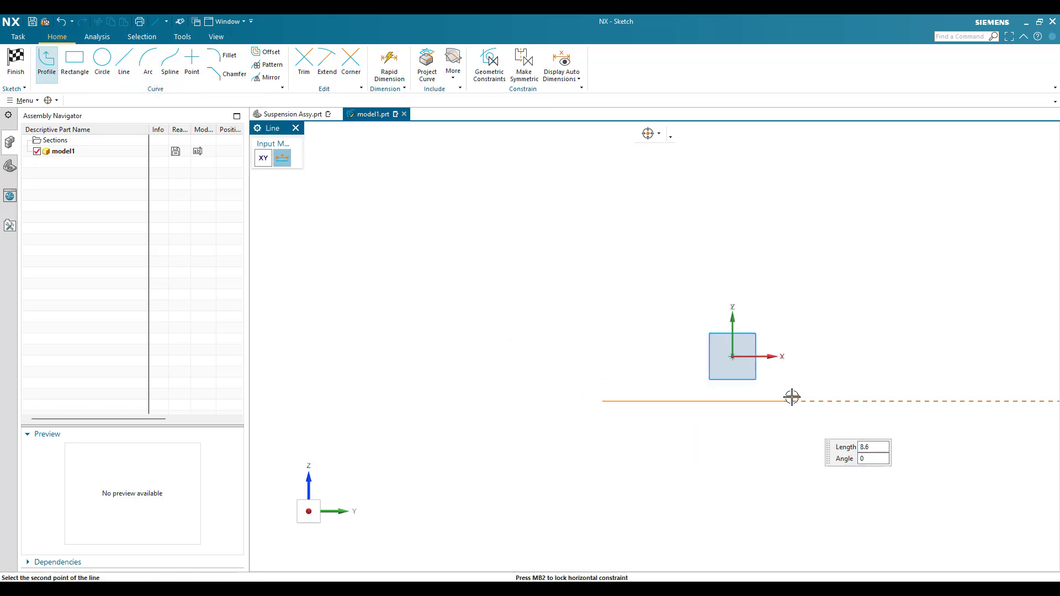
click(824, 402)
key(Escape)
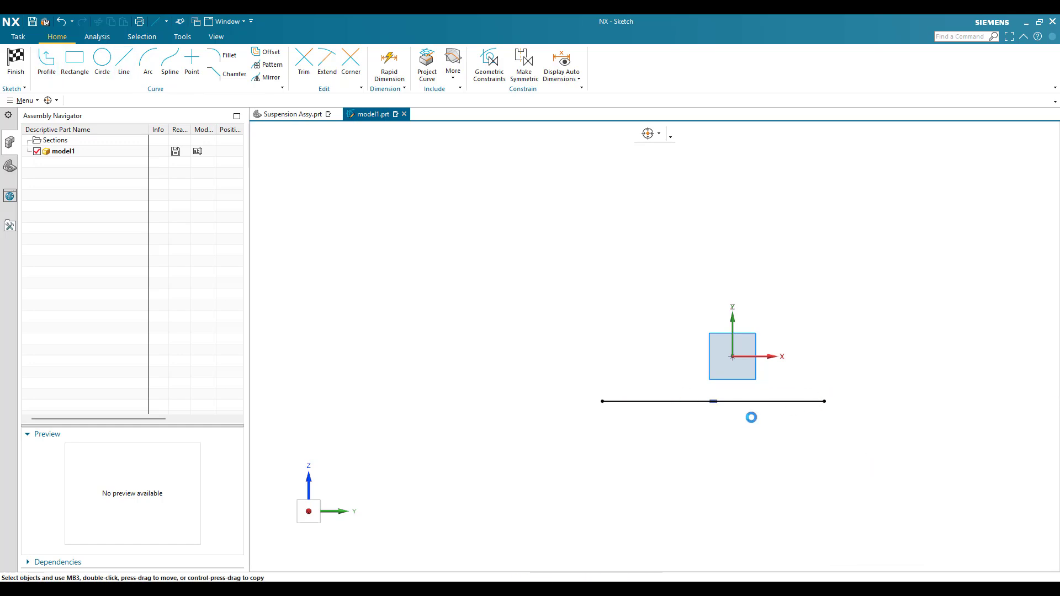
Dimension the horizontal line's length at 2.
key(d)
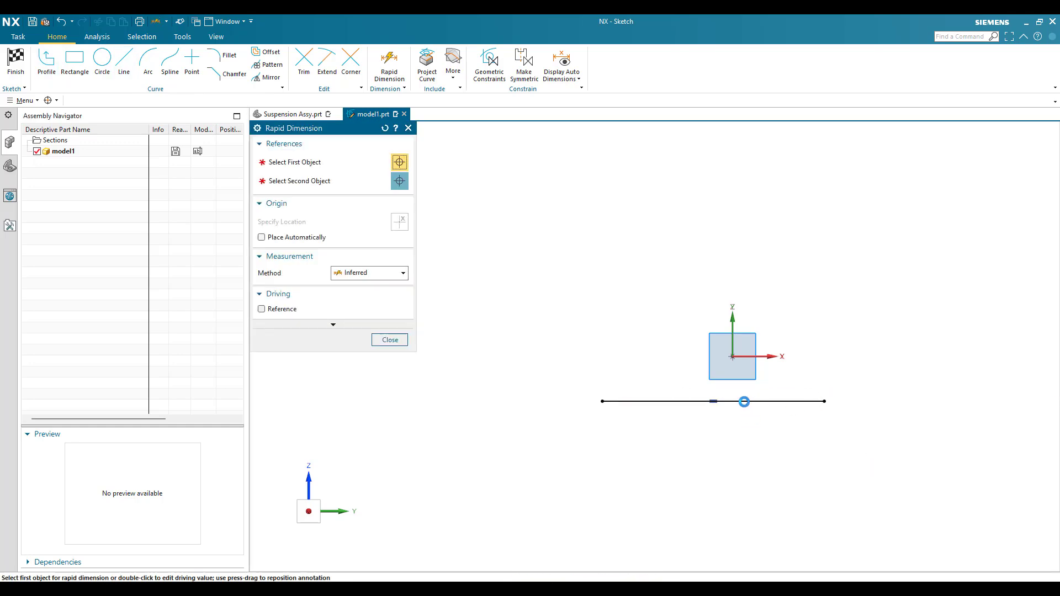
click(746, 402)
click(720, 427)
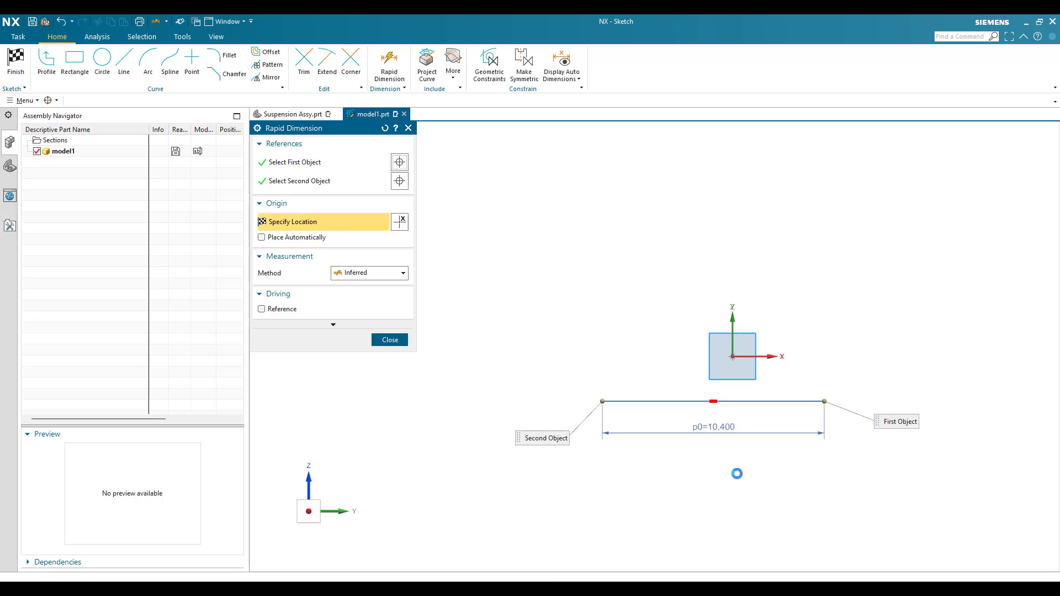
text(2)
key(Return)
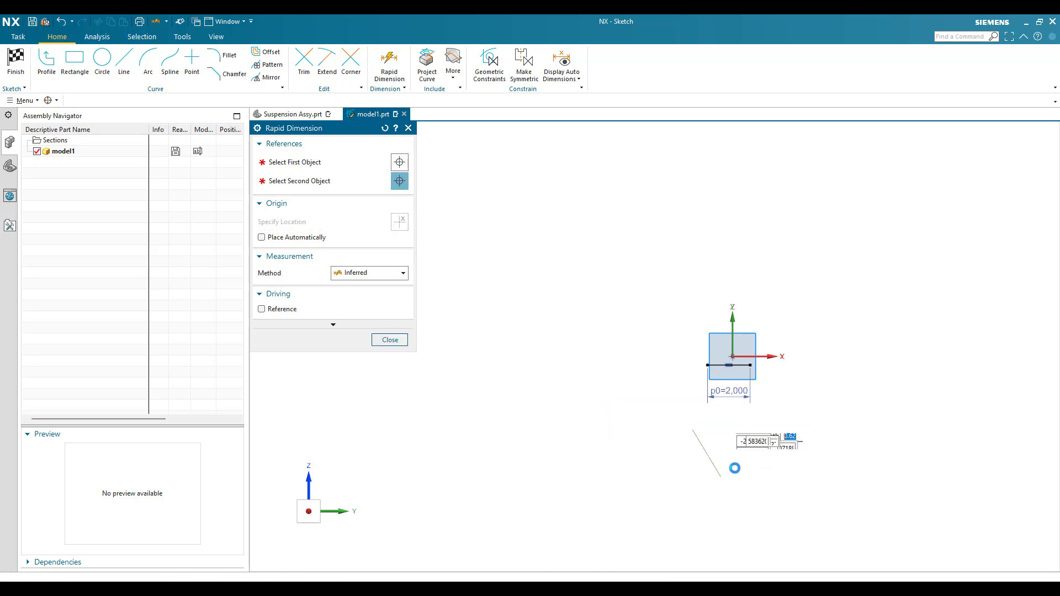
click(390, 340)
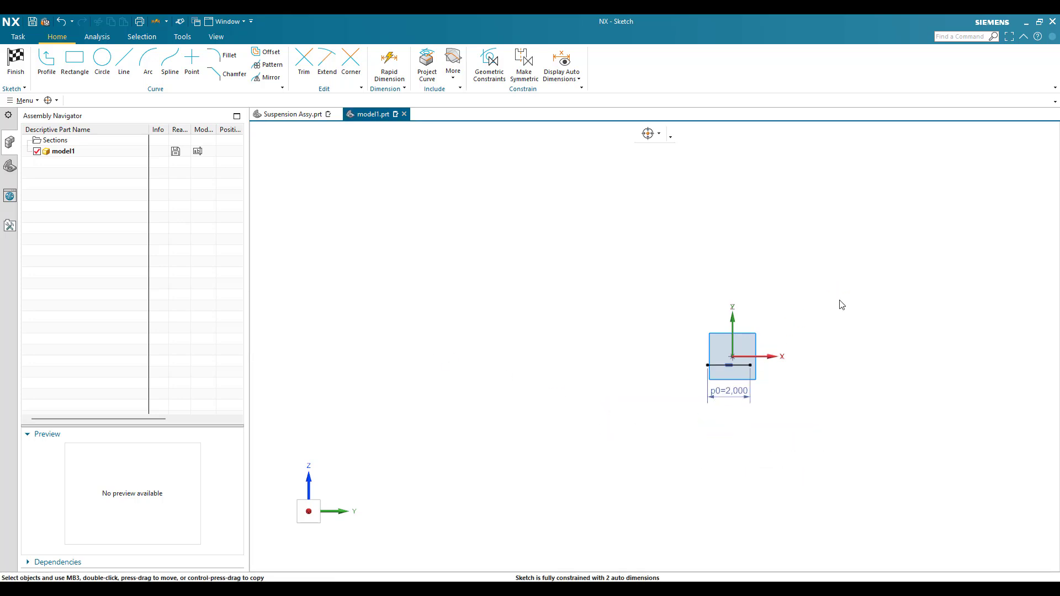
Constrain the horizontal line's midpoint to be coincident with the sketch origin.
key(ctrl+f)
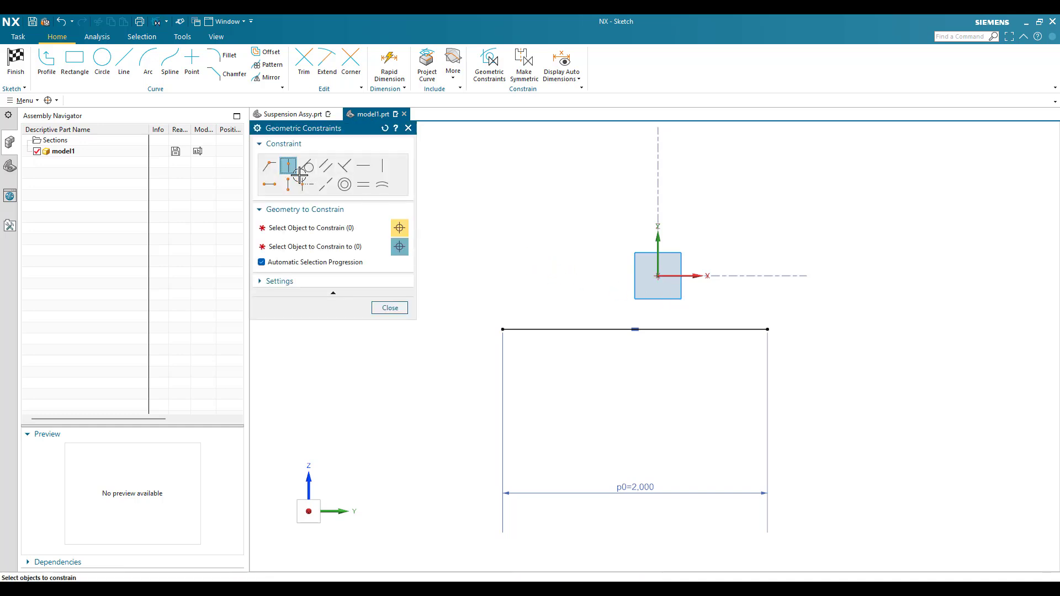
click(635, 330)
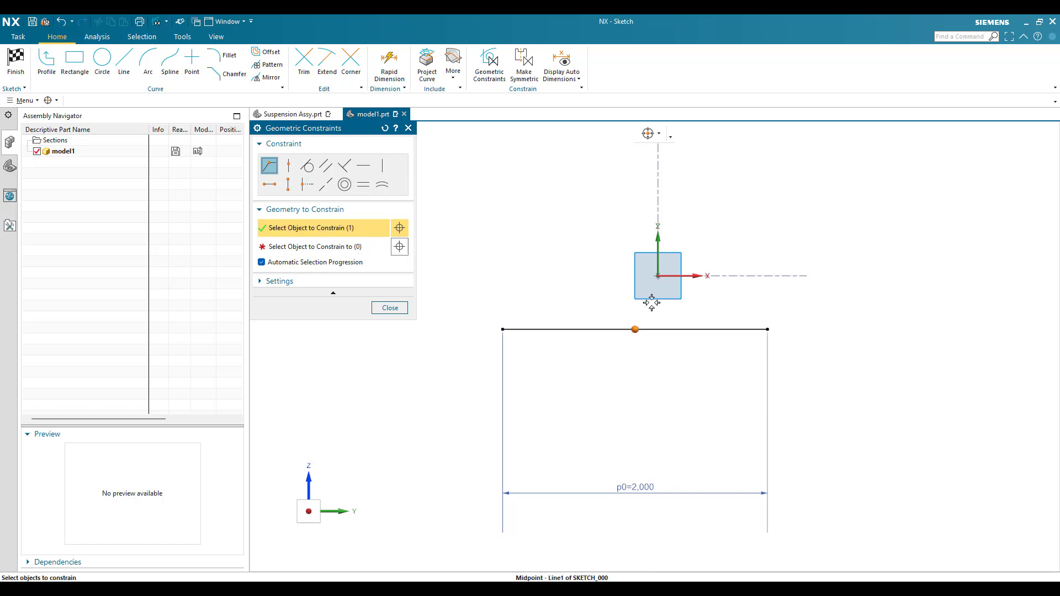
click(658, 276)
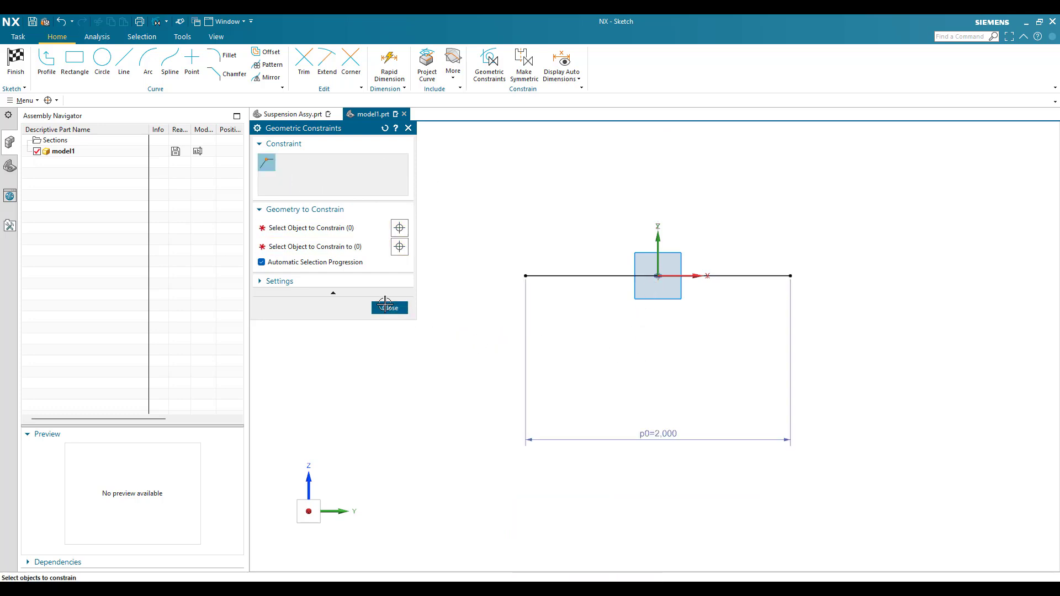
click(386, 307)
Sketch connected profile lines from the base line's left endpoint: up about 0.4, right about 0.45, up, back left, and up again.
scroll(499, 365, down, 4)
scroll(515, 311, up, 3)
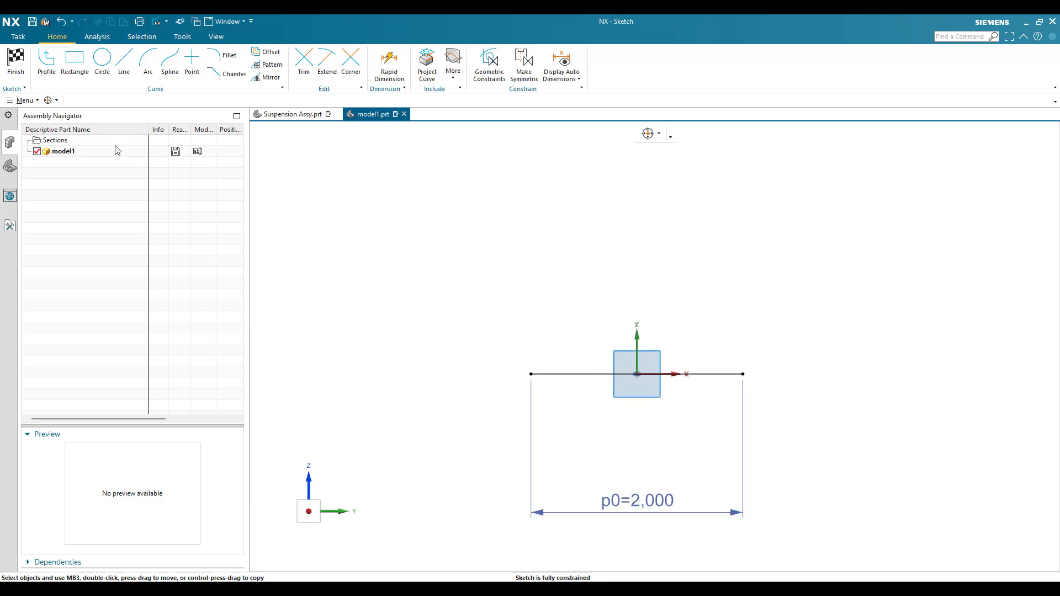
click(531, 374)
click(531, 331)
click(578, 331)
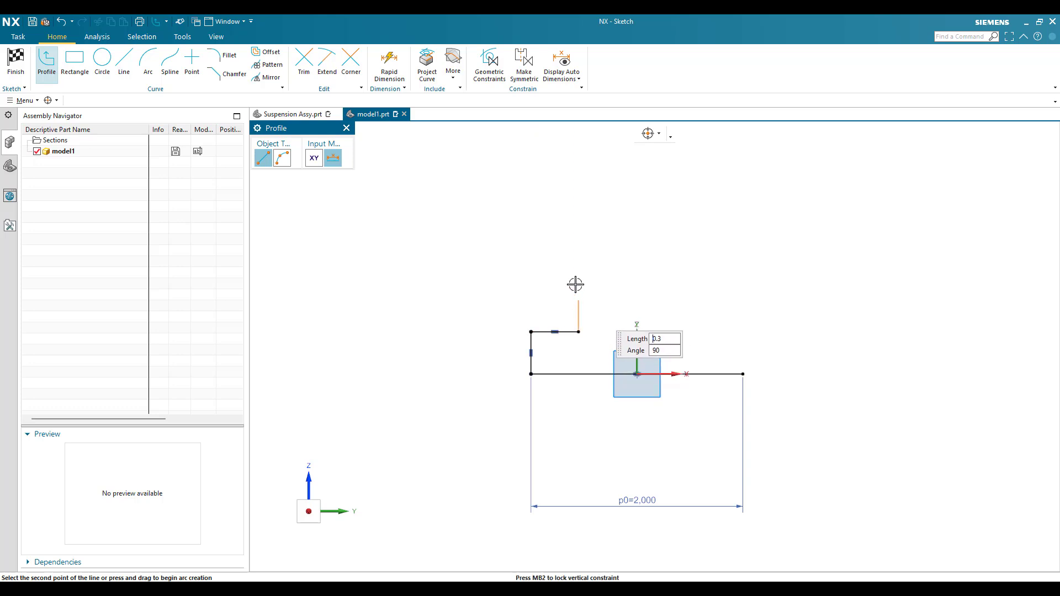
click(577, 279)
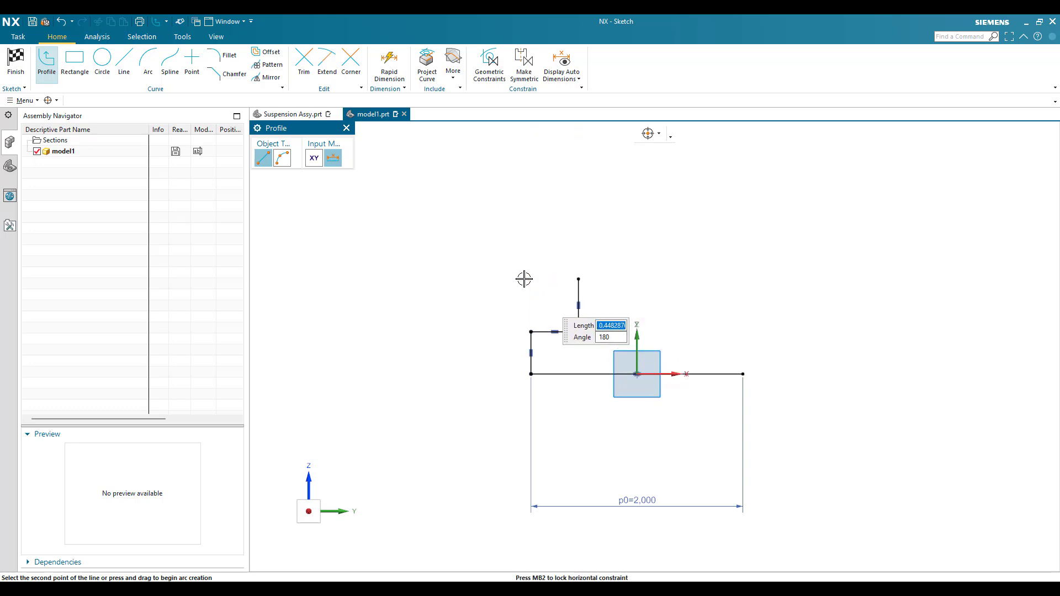
click(530, 278)
click(530, 210)
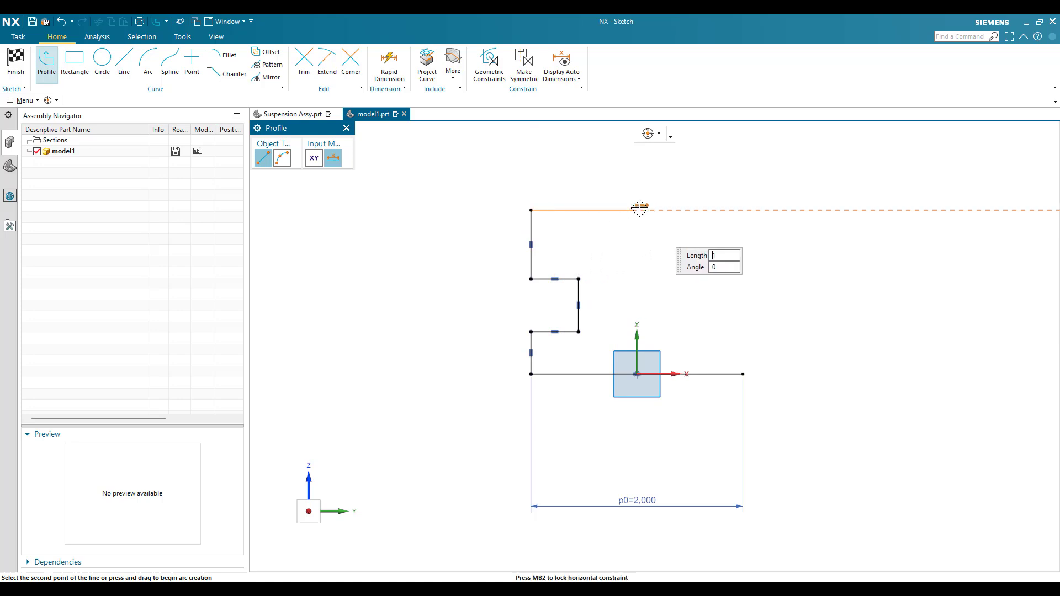
Continue the profile with stepped segments going right, up, right, up and right, ending in a short downward line.
click(626, 210)
click(626, 165)
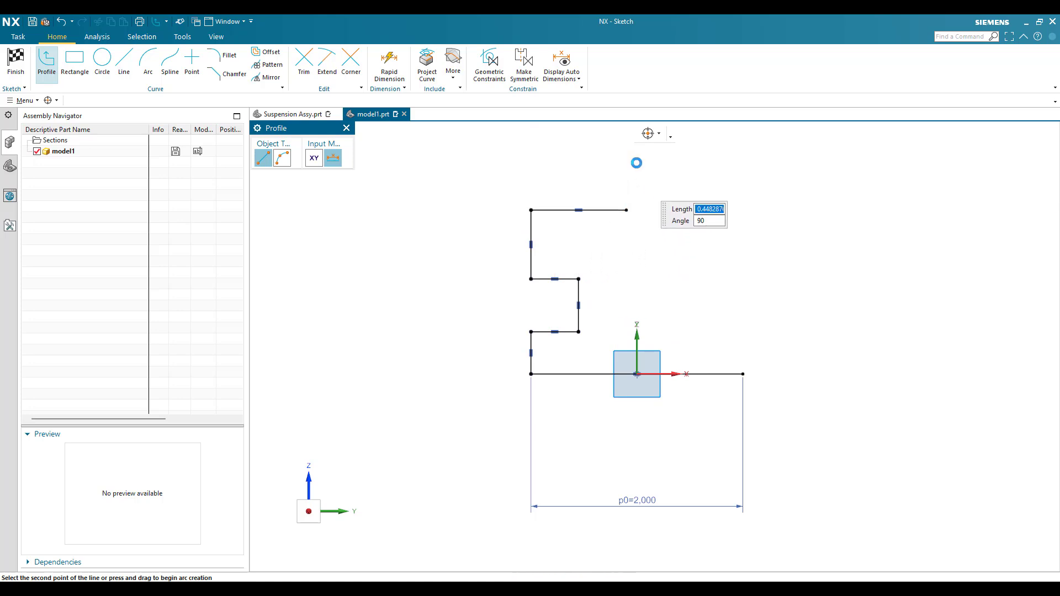
scroll(654, 243, down, 4)
scroll(660, 201, up, 6)
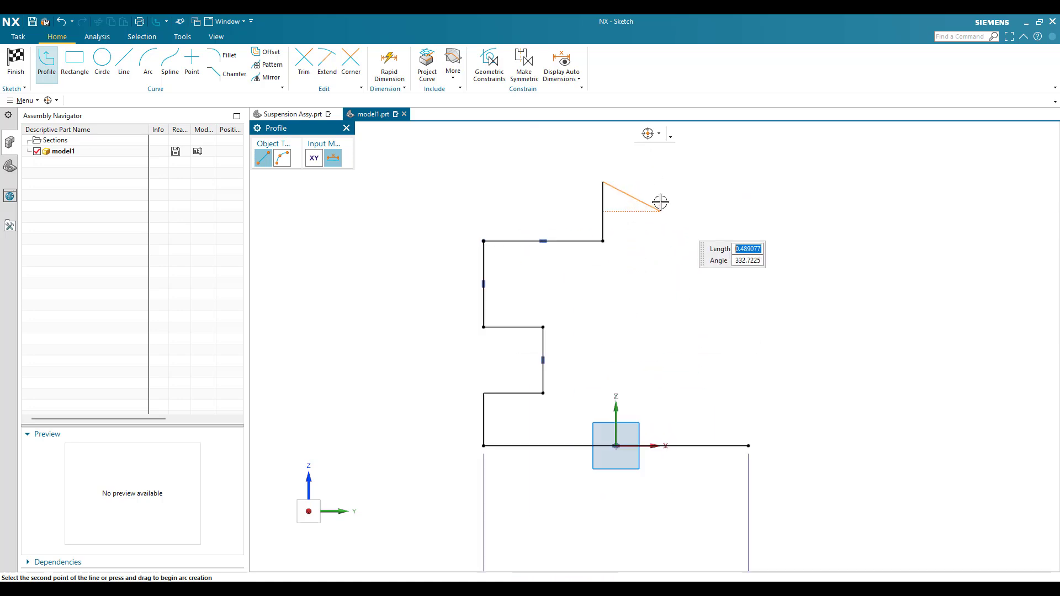
click(653, 175)
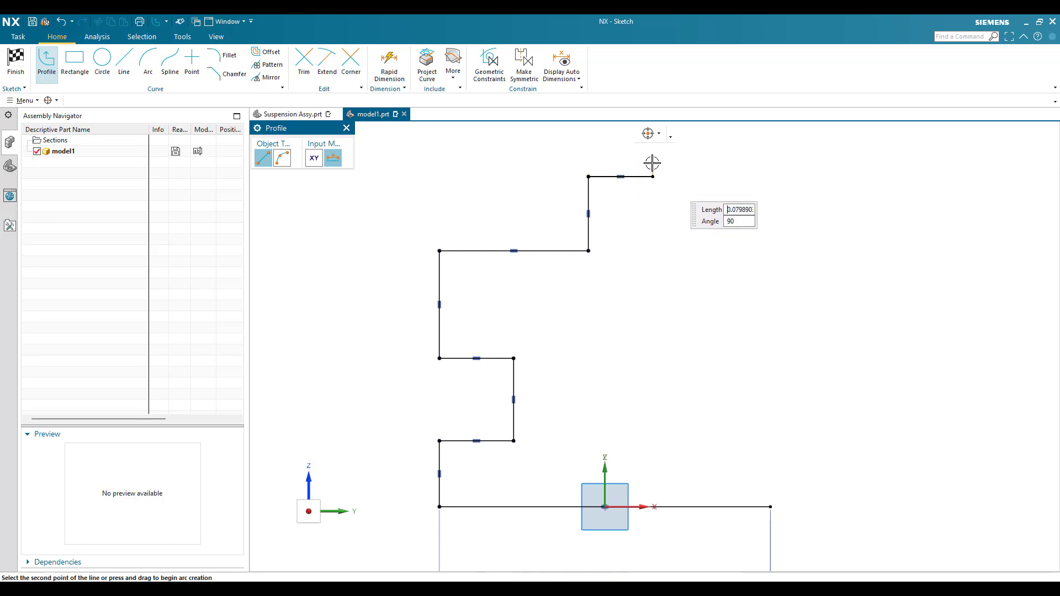
scroll(670, 370, down, 3)
scroll(660, 282, up, 3)
click(654, 250)
click(704, 281)
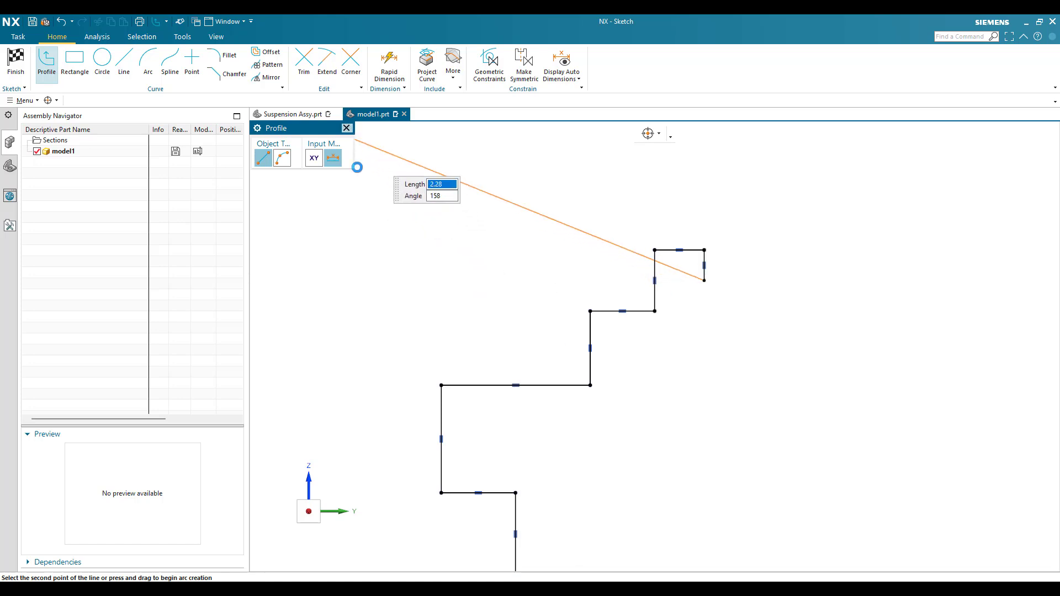
key(Escape)
Dimension the lowest vertical line at the base line's left end at 0.215.
scroll(557, 206, down, 4)
scroll(490, 345, up, 3)
scroll(490, 345, down, 2)
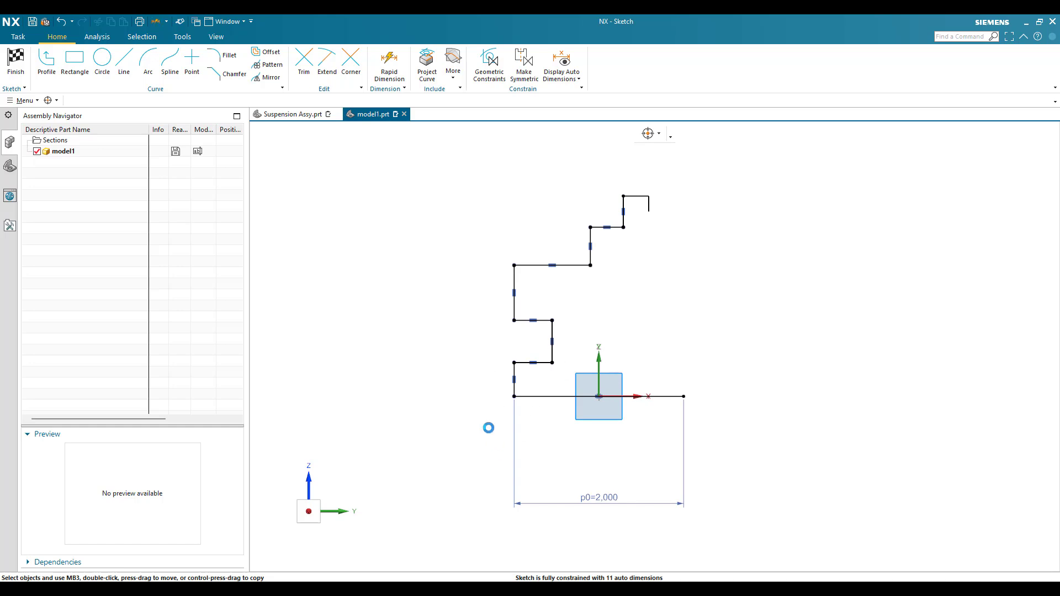
key(d)
scroll(524, 424, down, 2)
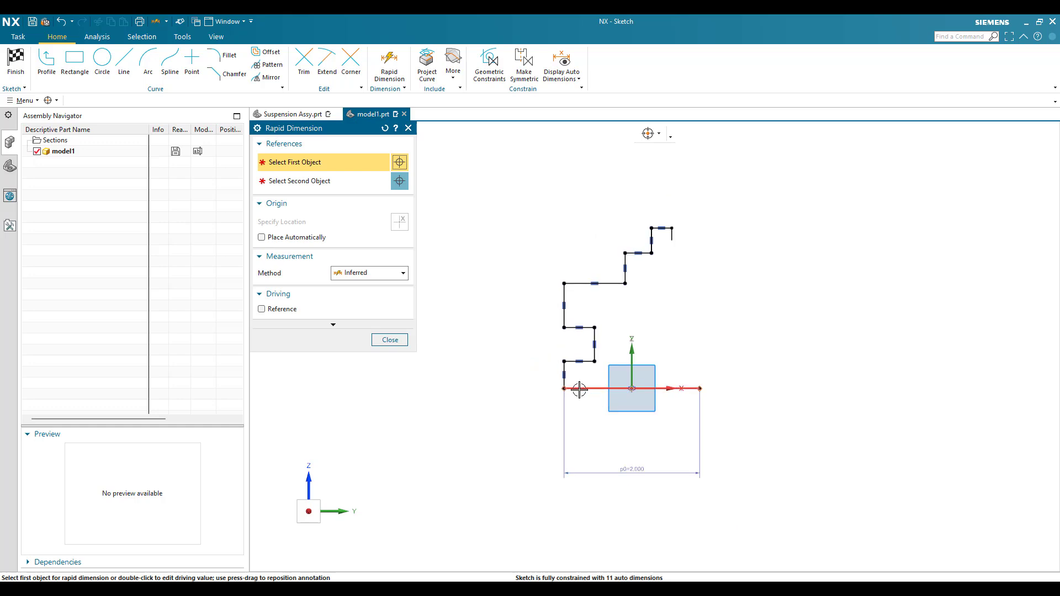
scroll(565, 362, up, 5)
click(567, 354)
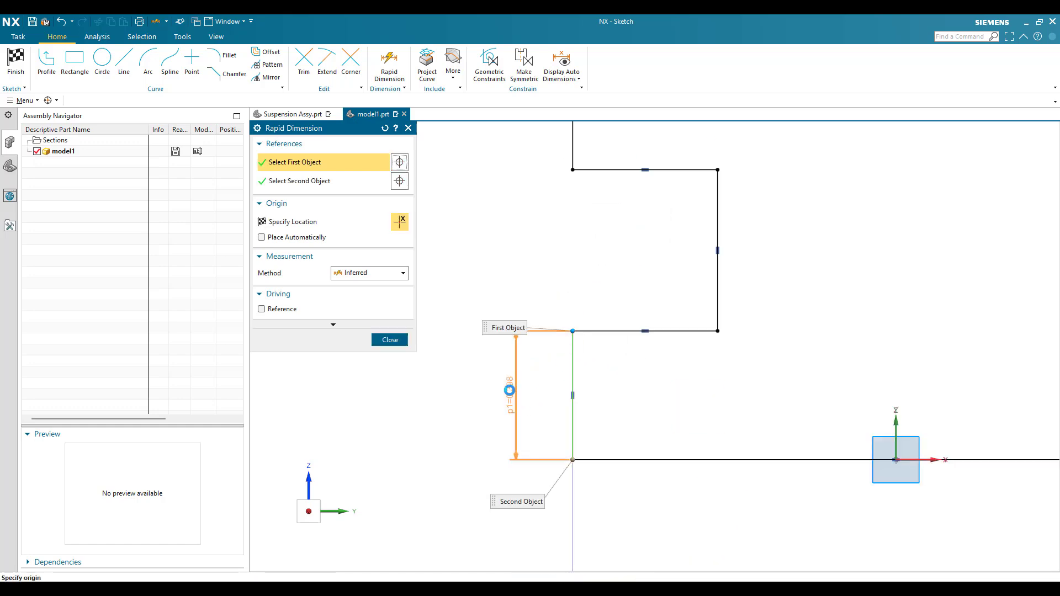
click(509, 390)
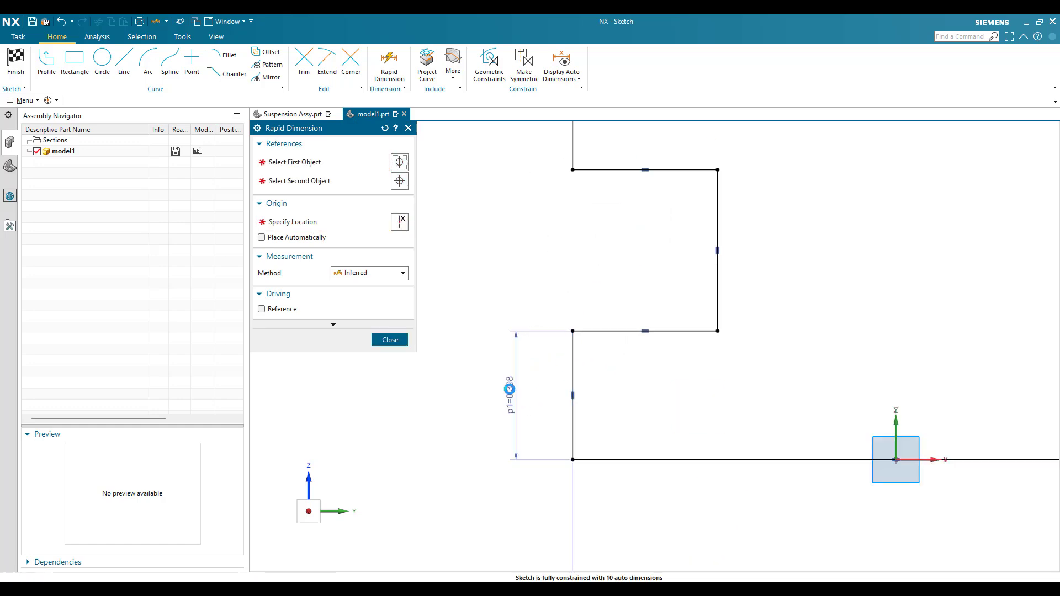
text(215)
key(Return)
Dimension the notch's lower horizontal edge at 0.315 and its vertical edge at 0.5.
click(636, 387)
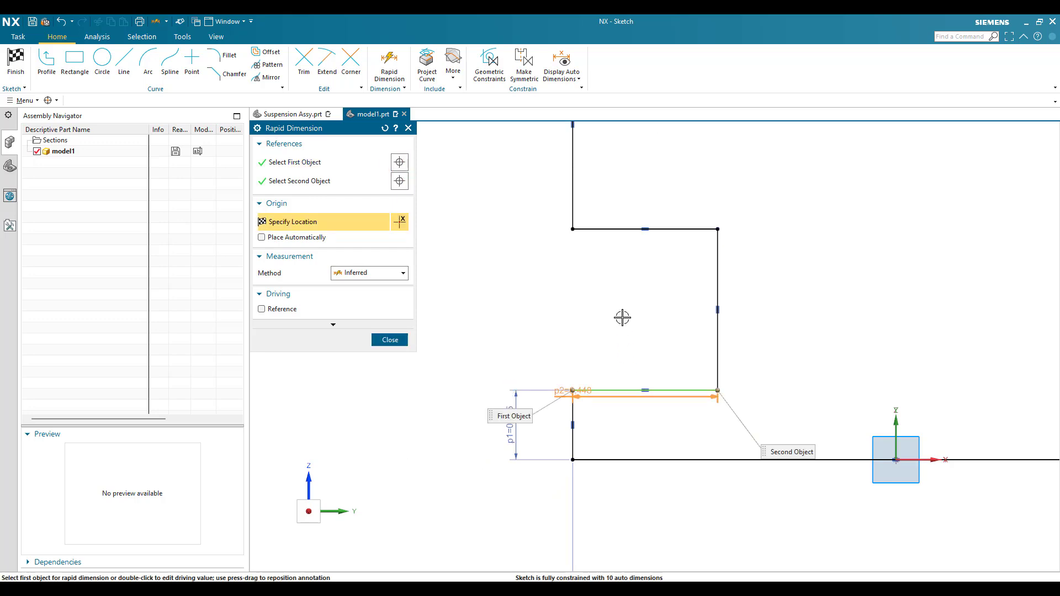
click(651, 333)
text(0.315)
key(Return)
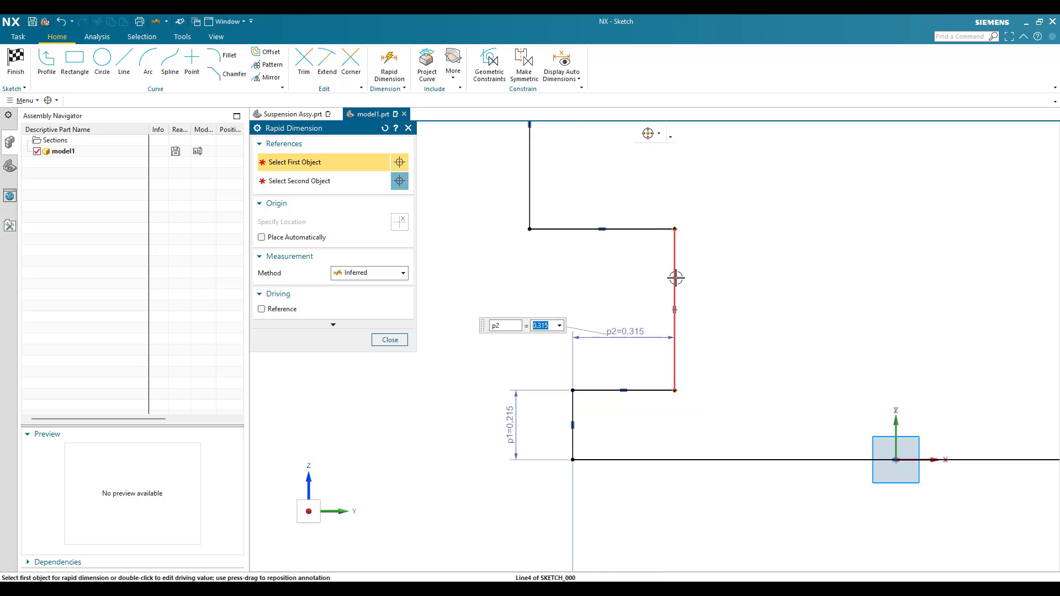
click(676, 277)
click(736, 317)
text(0.5)
key(Return)
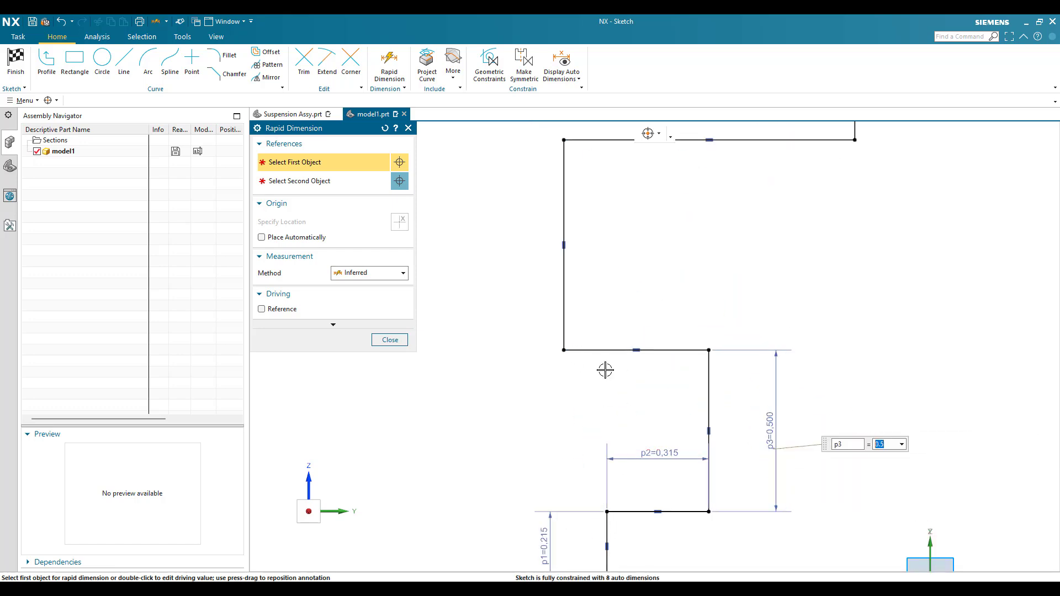
scroll(611, 393, down, 2)
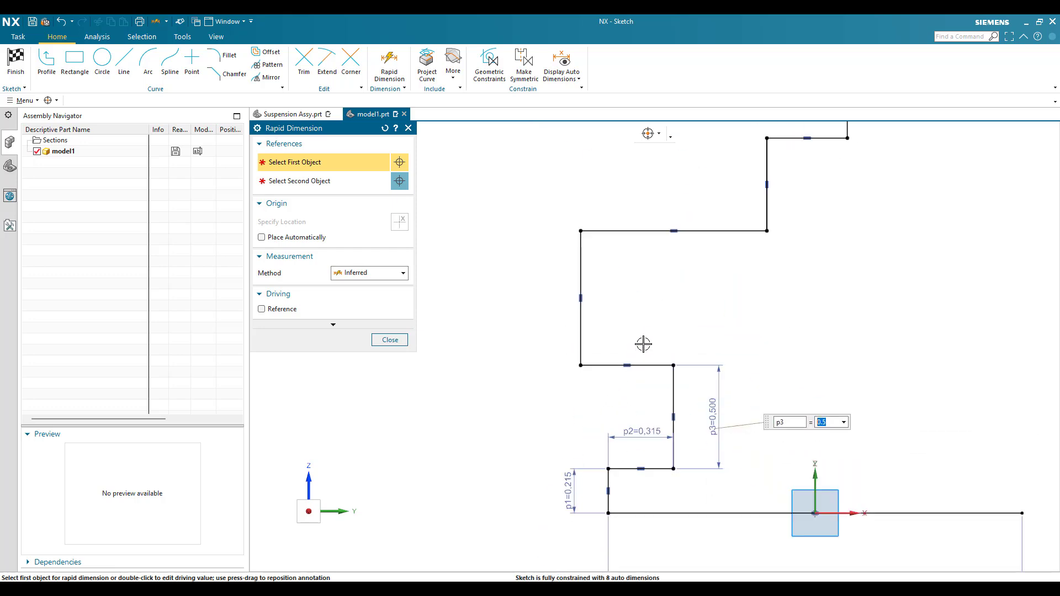
click(591, 230)
scroll(623, 391, down, 2)
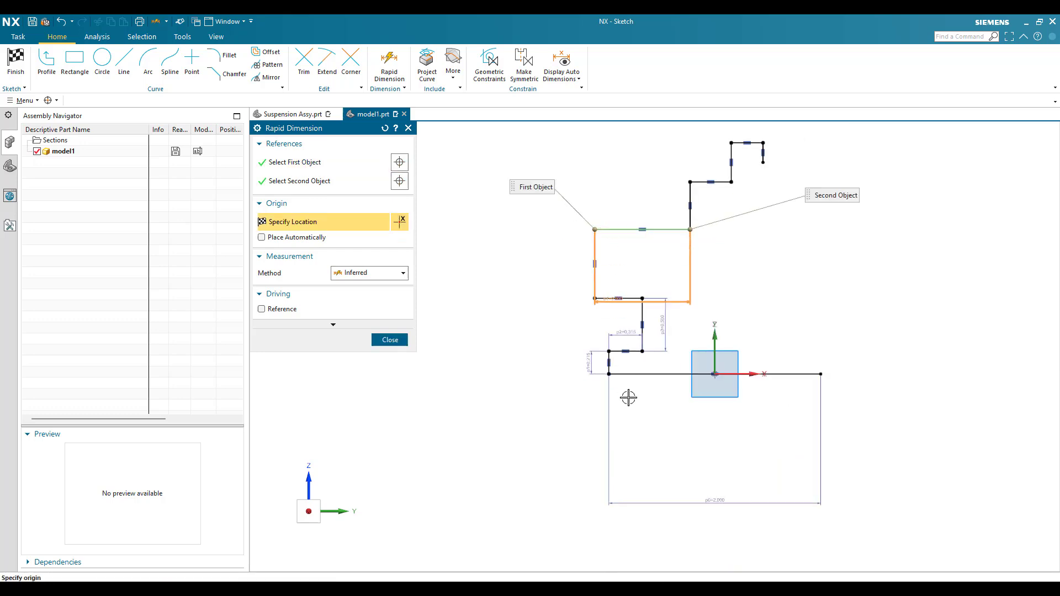
click(609, 374)
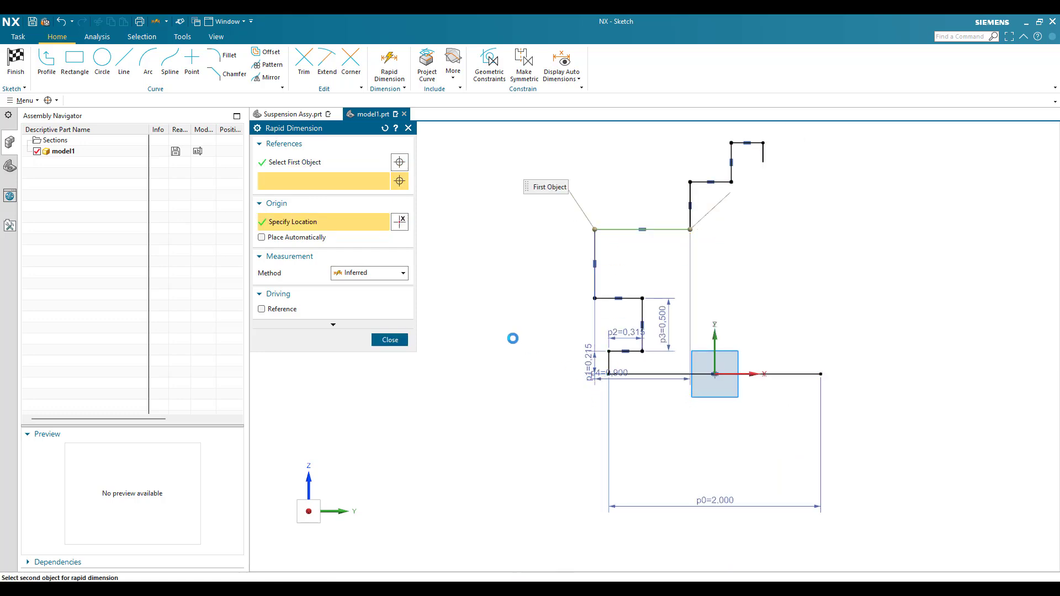
key(Escape)
double_click(622, 377)
key(Delete)
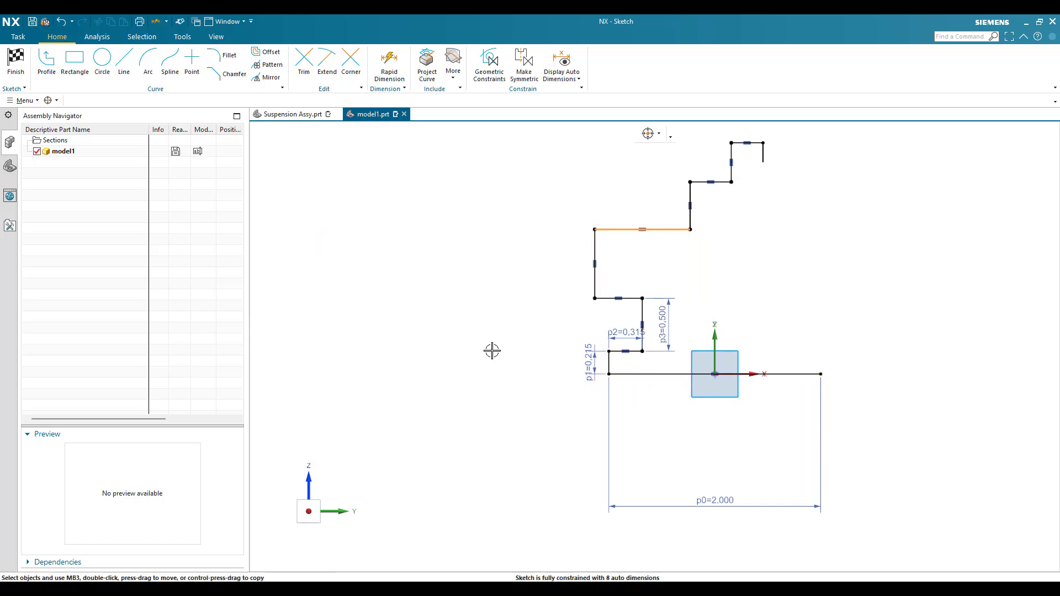
Dimension the vertical distance between the base line's left endpoint and the left end of the long upper horizontal edge at 1.05.
key(d)
click(594, 229)
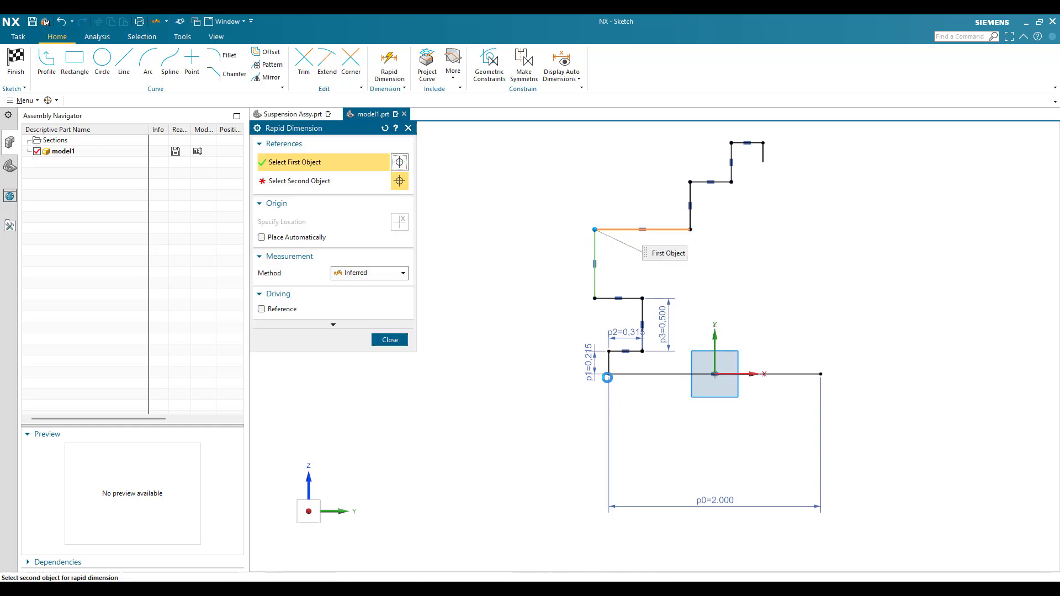
click(607, 377)
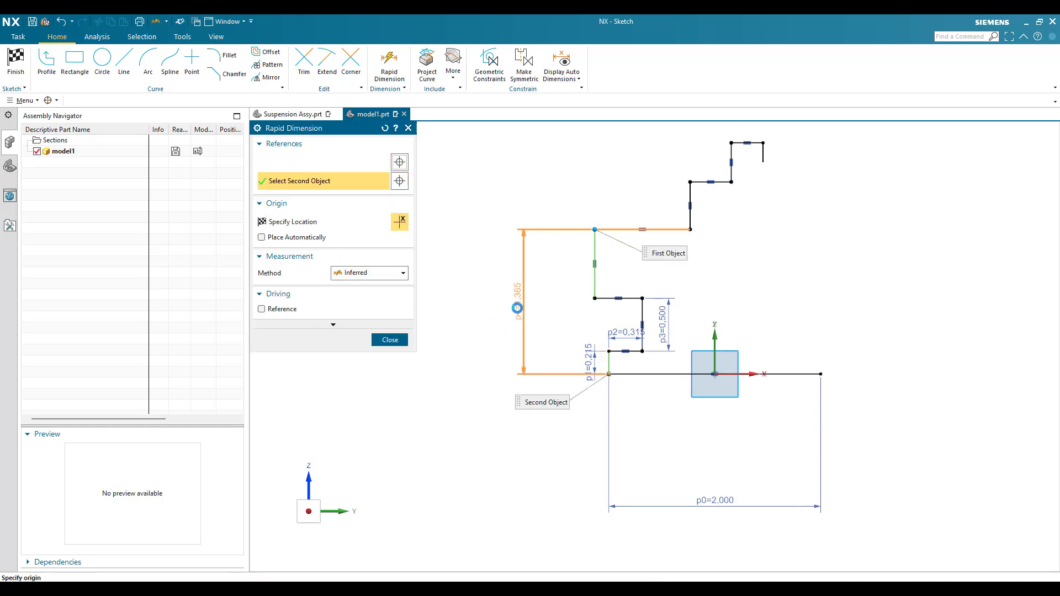
click(517, 308)
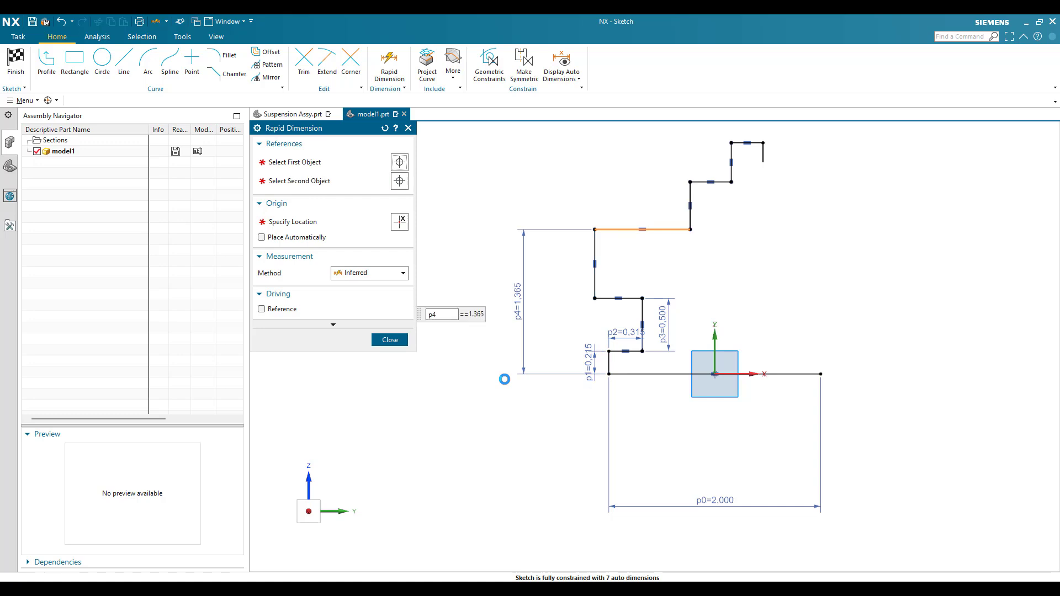
text(1.05)
key(Return)
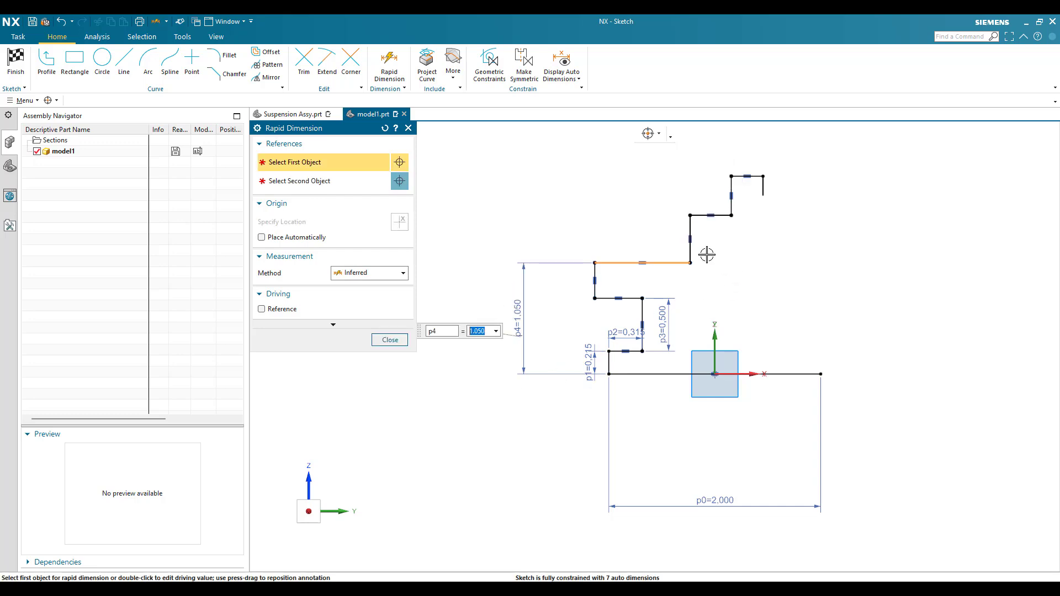
Dimension the vertical distance between the long horizontal edge above the notch and the next step up at 0.345.
scroll(699, 249, up, 3)
scroll(675, 220, down, 3)
click(680, 212)
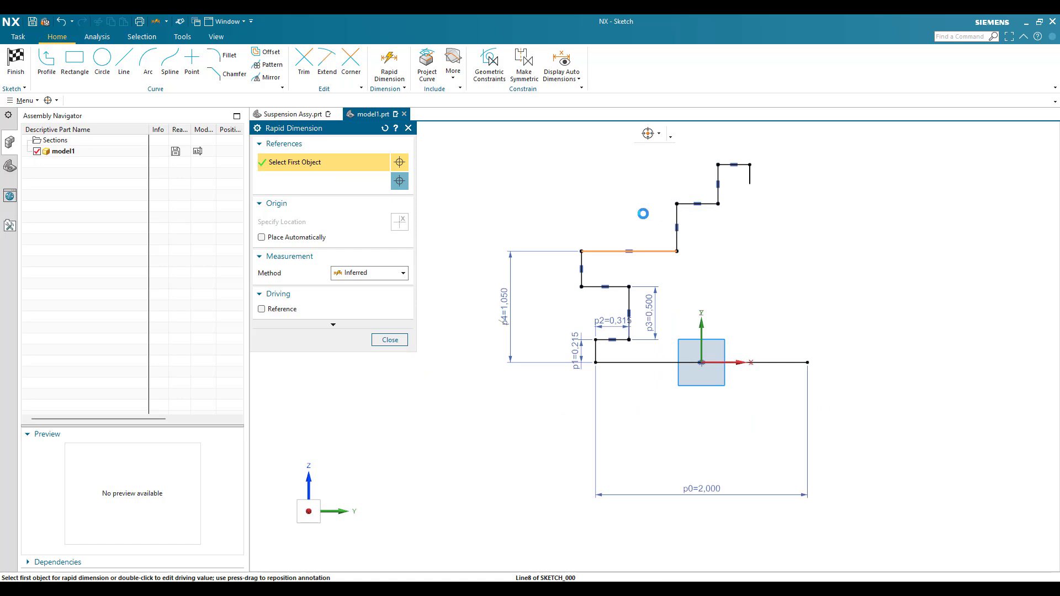
click(654, 288)
text(0.345)
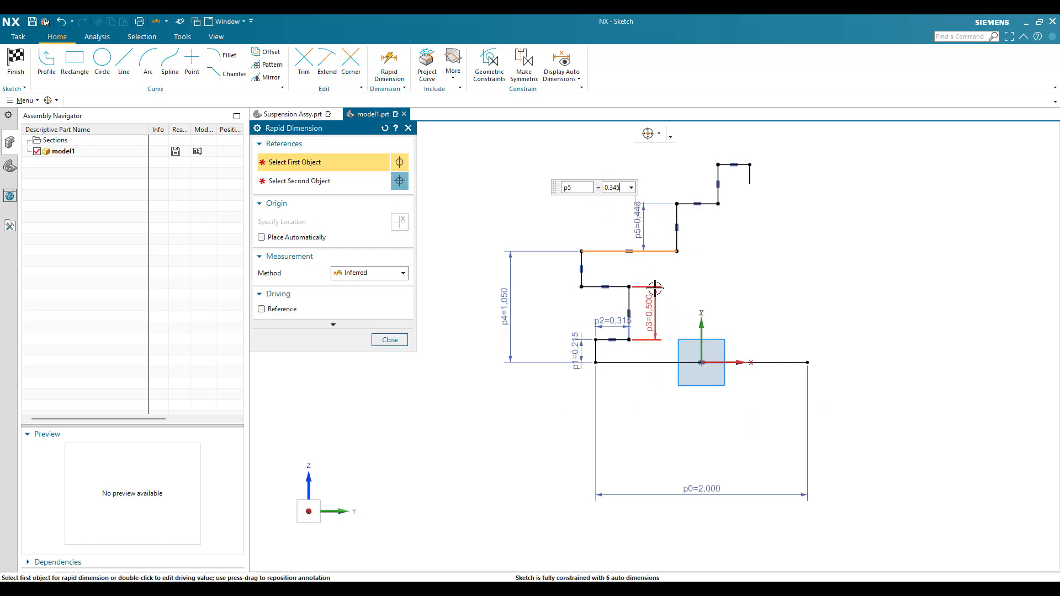
key(Return)
Dimension the length of the long horizontal edge above the notch at 0.795.
scroll(617, 233, up, 5)
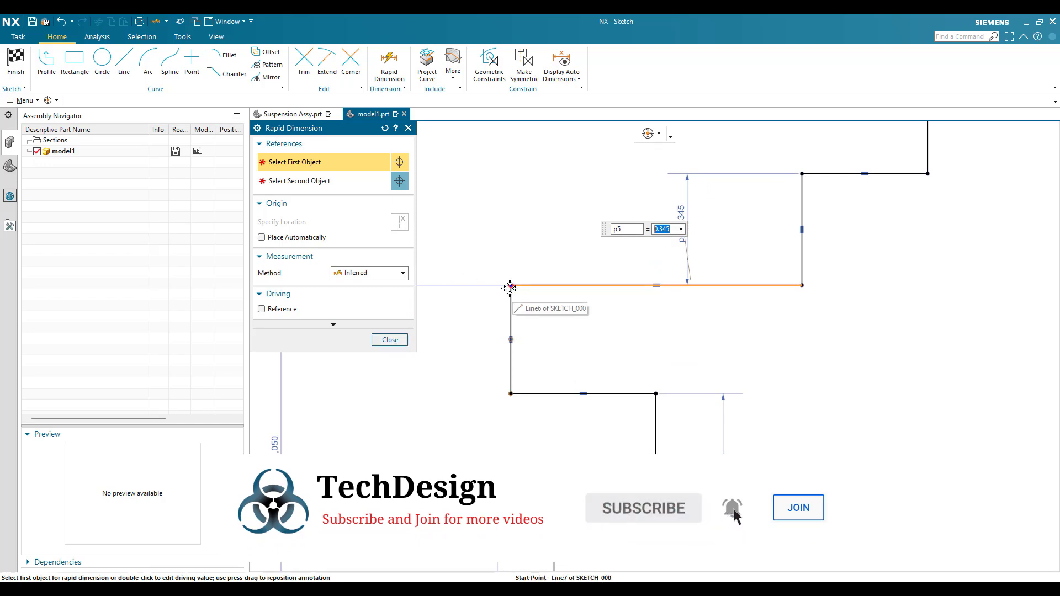
click(510, 288)
click(802, 285)
click(611, 236)
text(0,7)
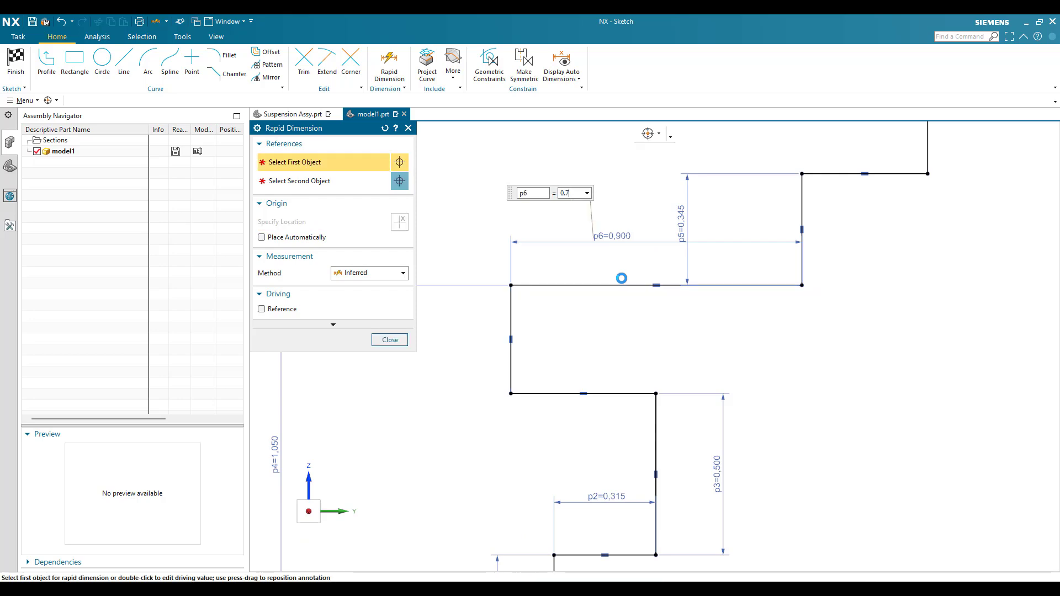
key(Return)
Dimension the profile's topmost horizontal edge at 0.275.
scroll(621, 279, down, 3)
scroll(764, 298, up, 5)
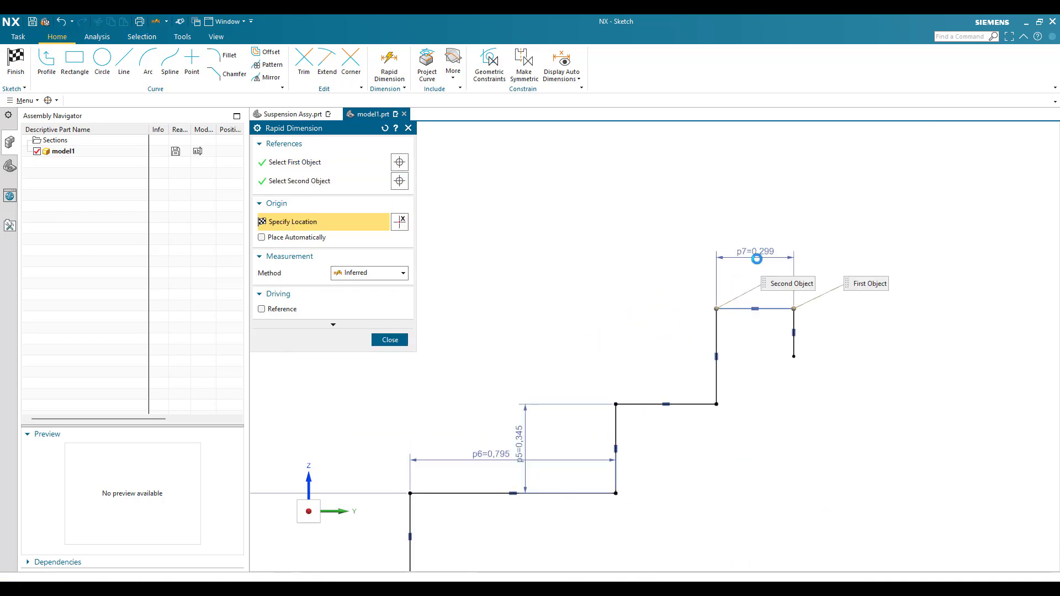
click(756, 258)
text(0,2)
key(Return)
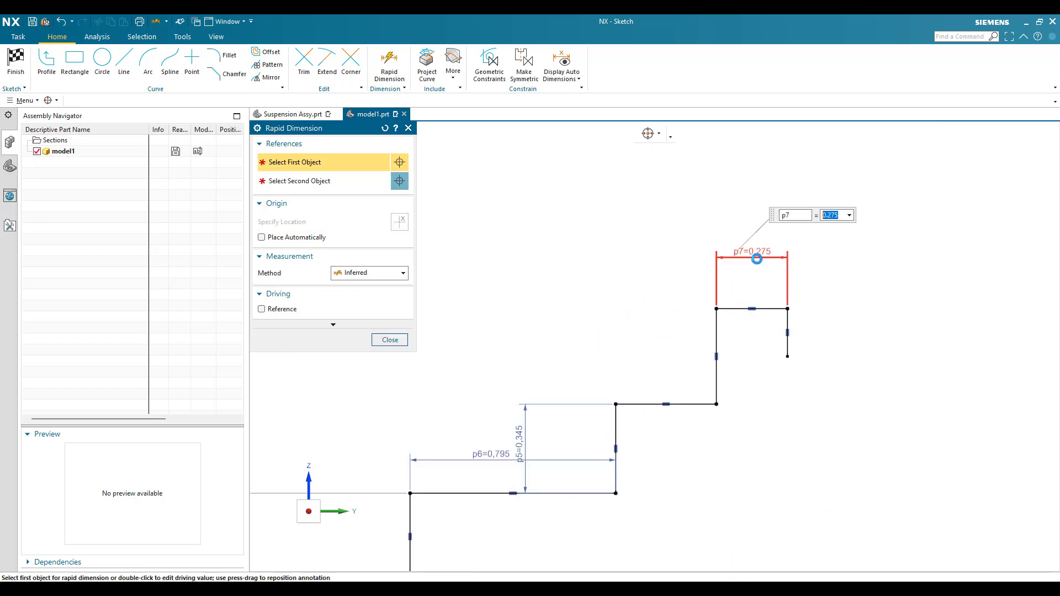
Dimension the overall height from the base line to the right end of the topmost edge at 1.825.
scroll(737, 212, down, 5)
scroll(735, 207, up, 4)
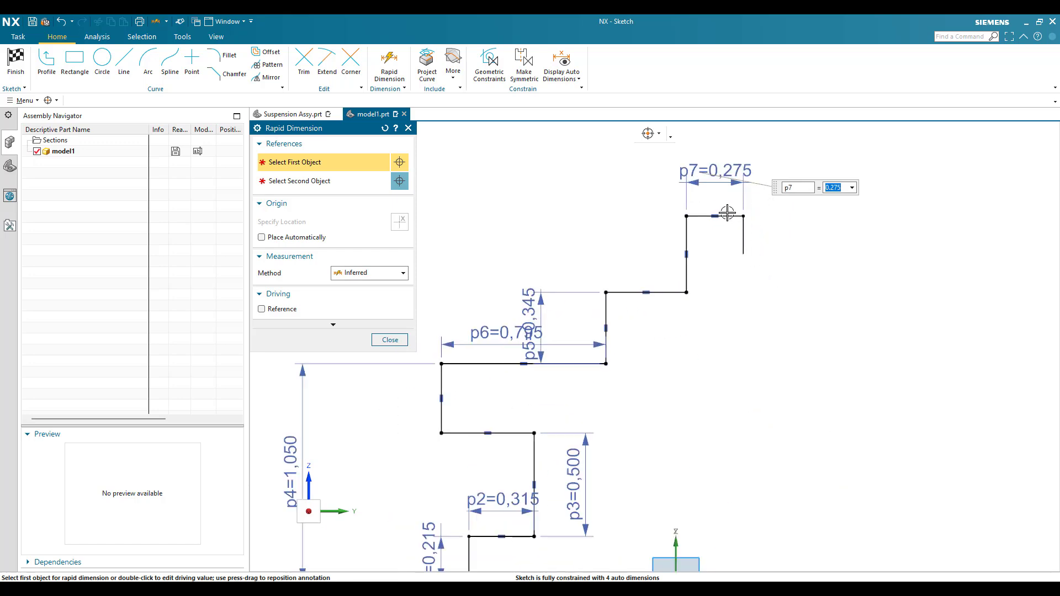
click(743, 217)
scroll(807, 215, down, 3)
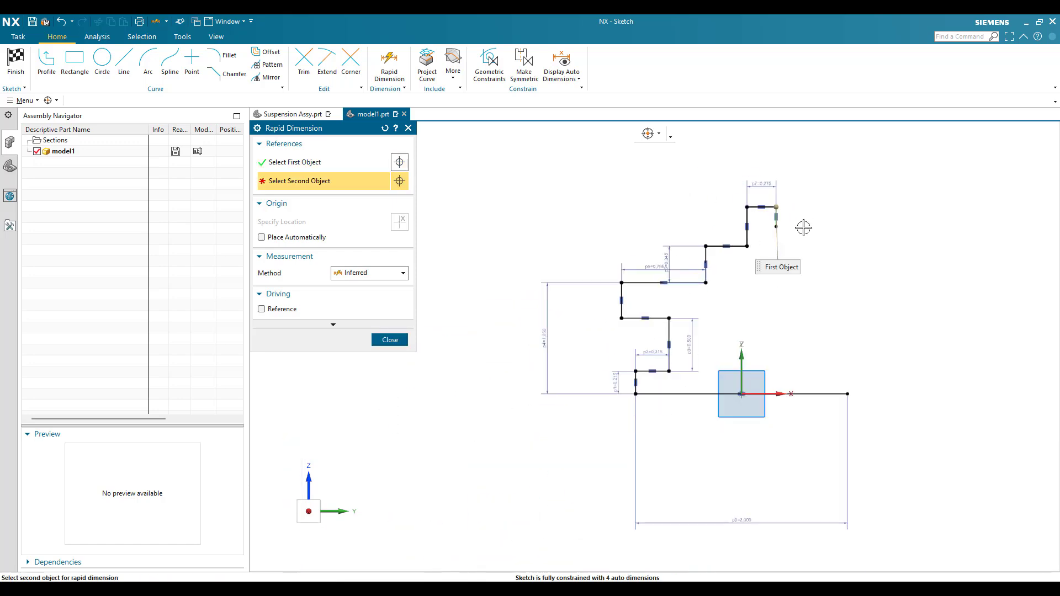
click(749, 394)
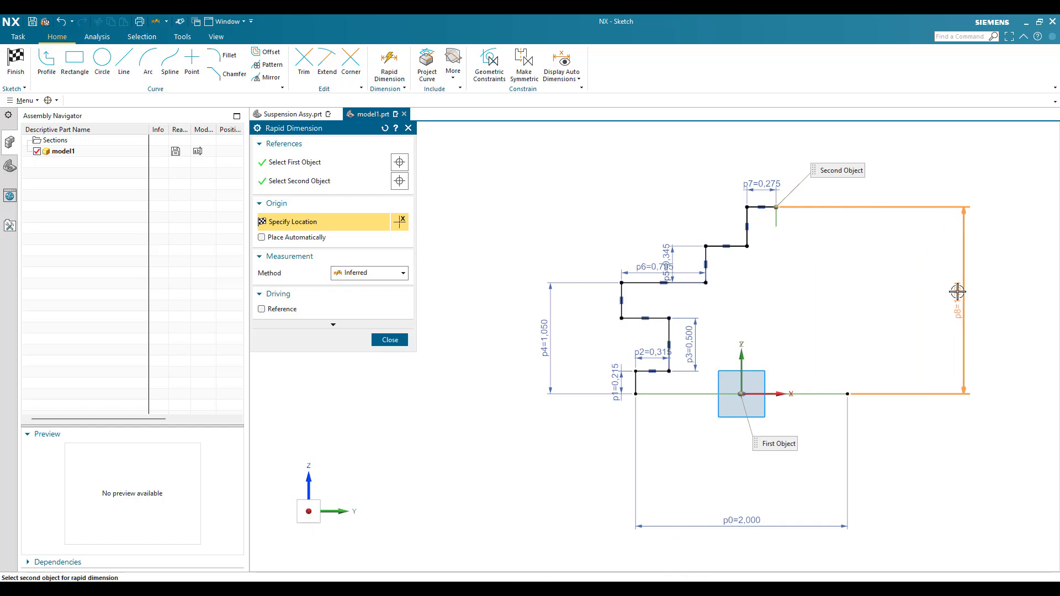
click(928, 360)
text(1.8)
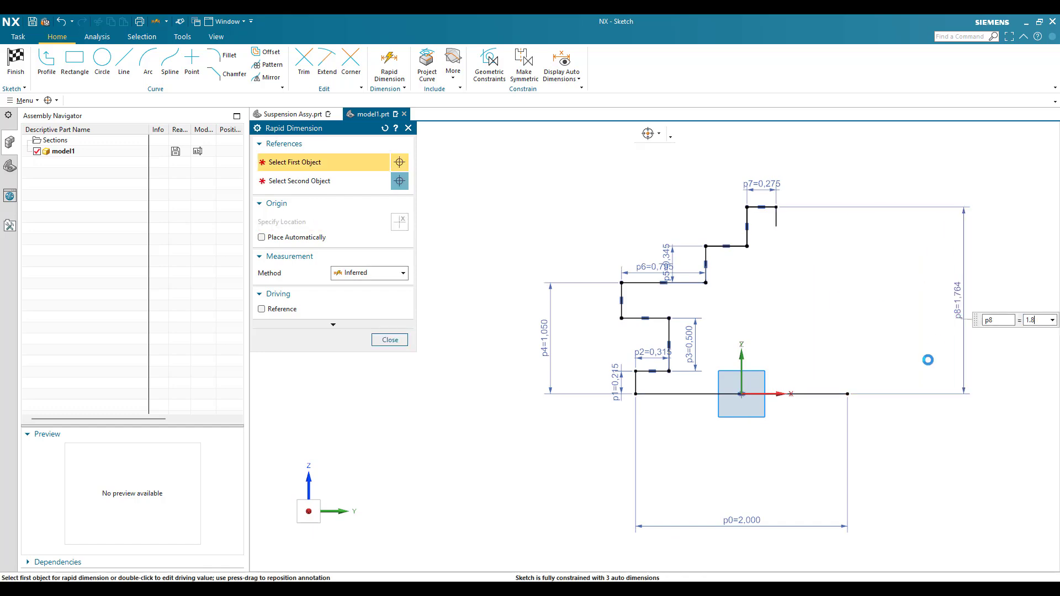
text(25)
key(Return)
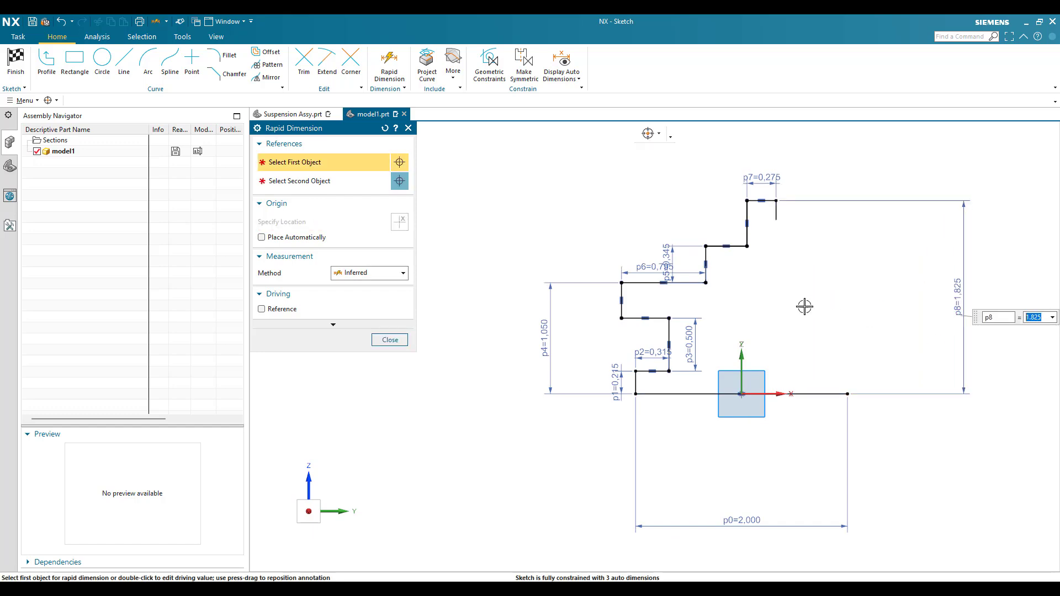
click(390, 341)
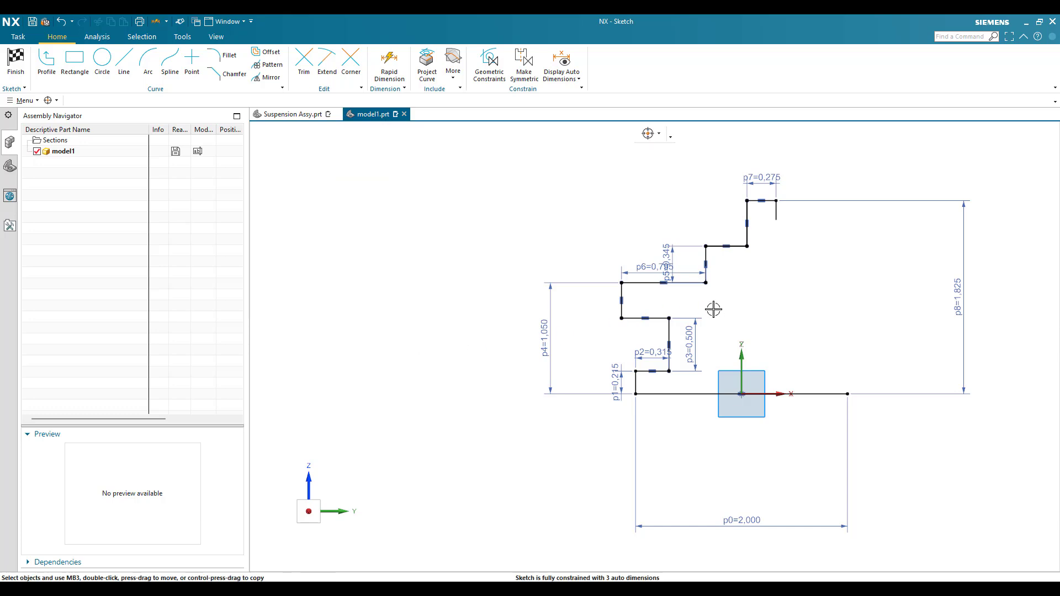
Make the vertical line just above the notch collinear with the lowest vertical line below the notch.
scroll(704, 313, up, 2)
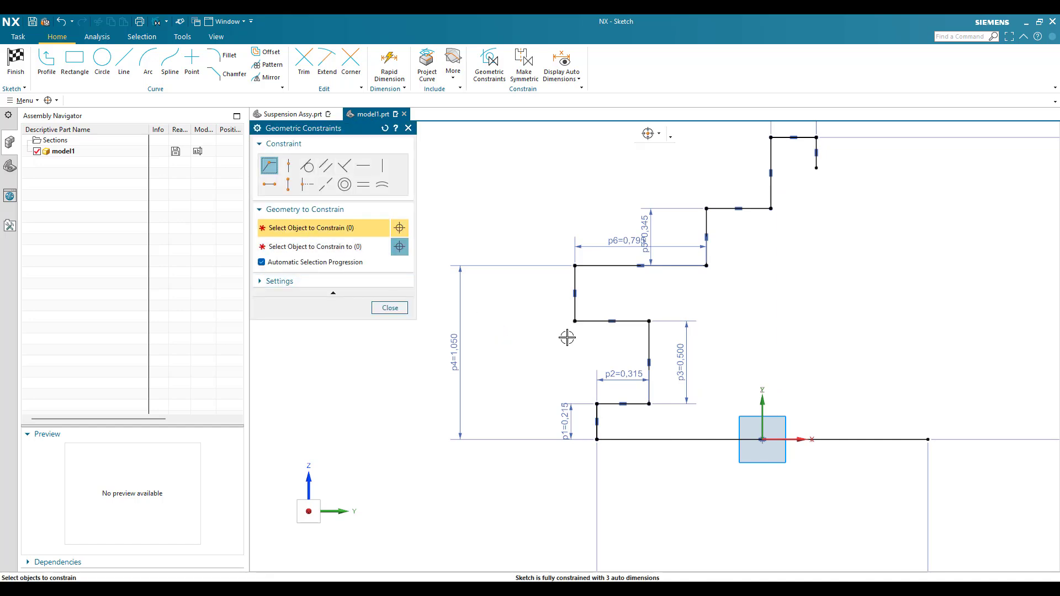
scroll(563, 343, down, 1)
scroll(563, 342, up, 2)
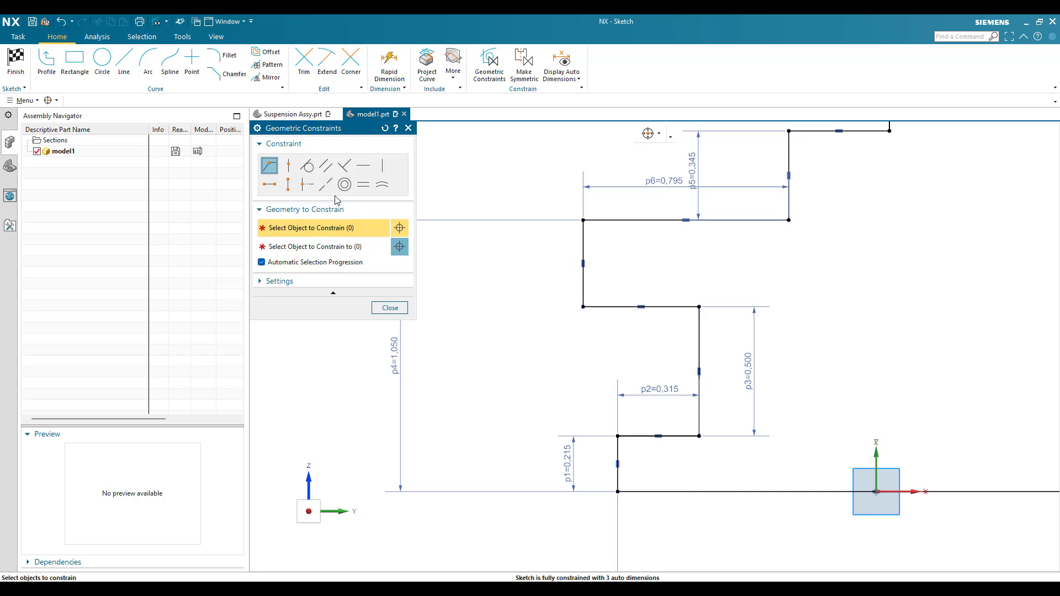
click(583, 284)
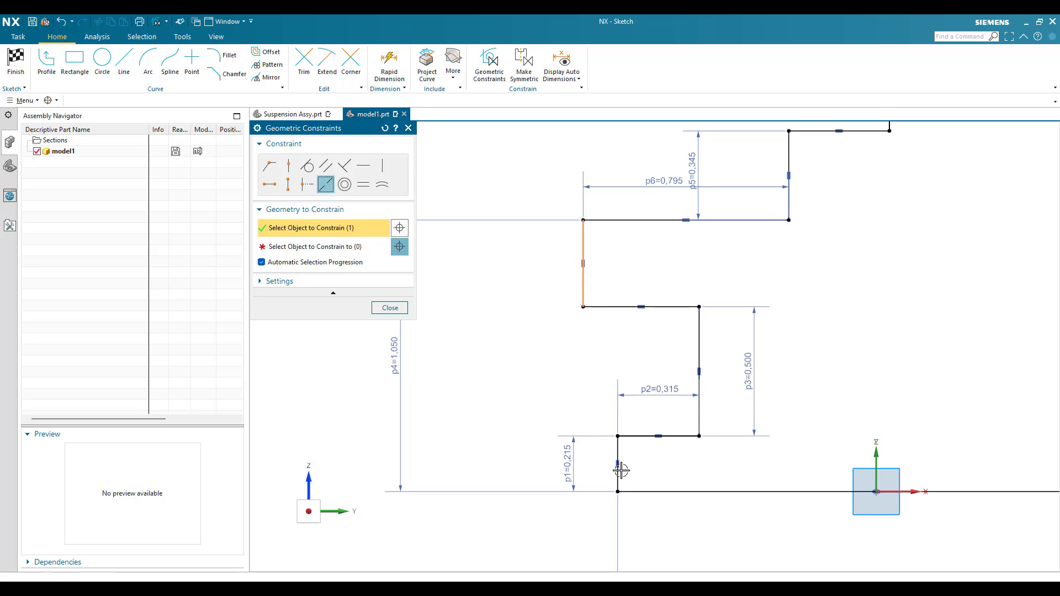
click(618, 465)
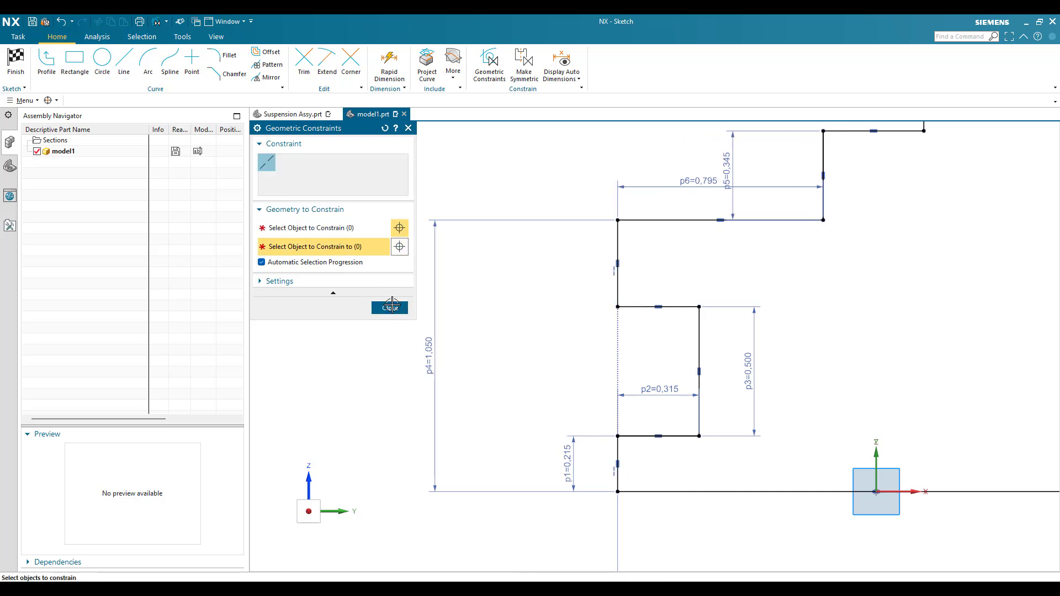
click(391, 307)
Draw a vertical line 0.425 long upward from the base line's right endpoint.
scroll(439, 269, down, 4)
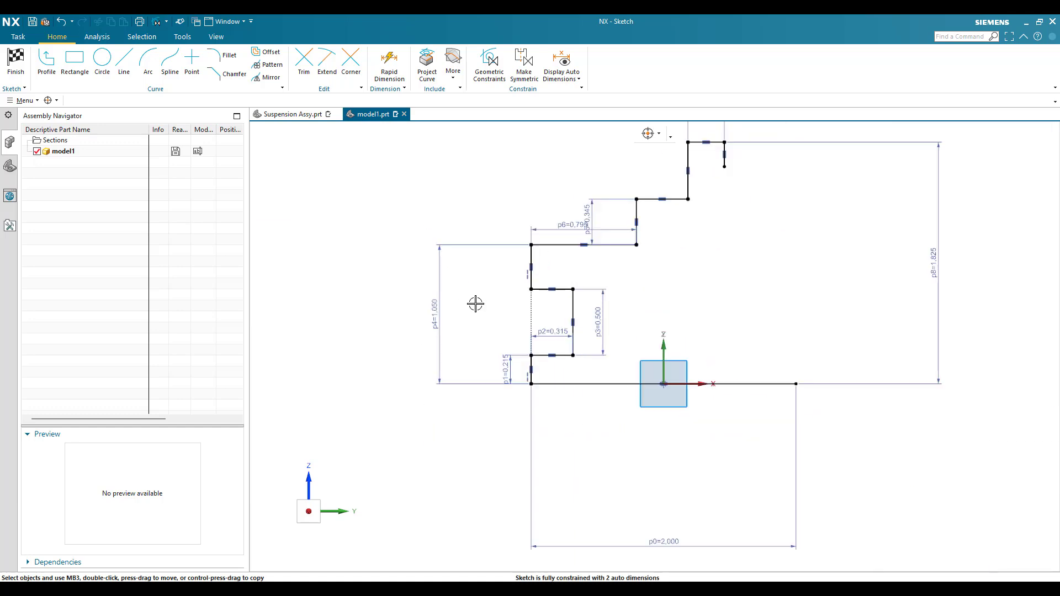
scroll(662, 283, up, 3)
scroll(539, 320, down, 3)
scroll(660, 305, up, 3)
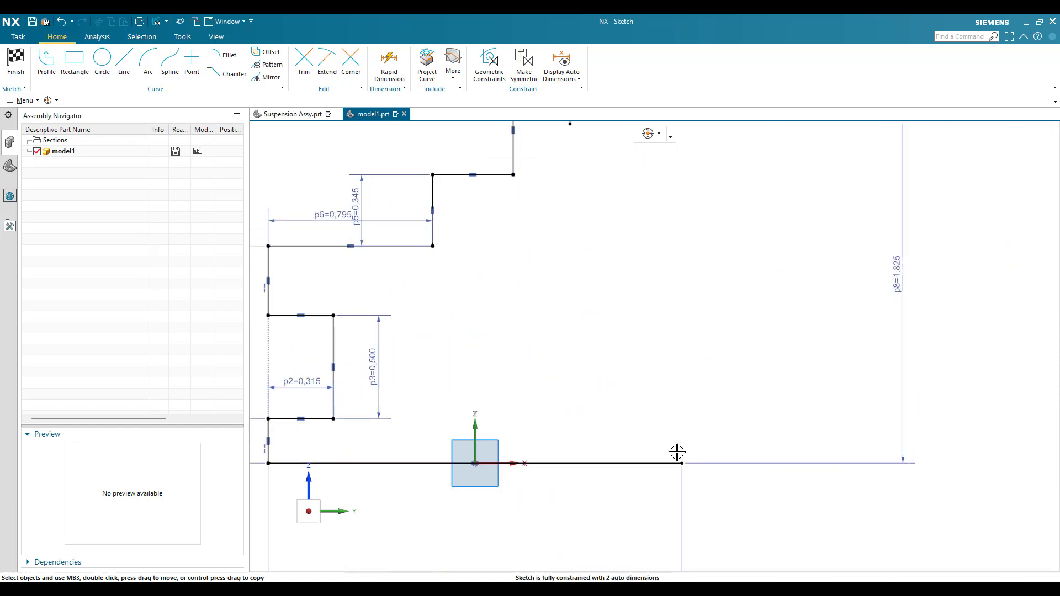
scroll(698, 414, down, 2)
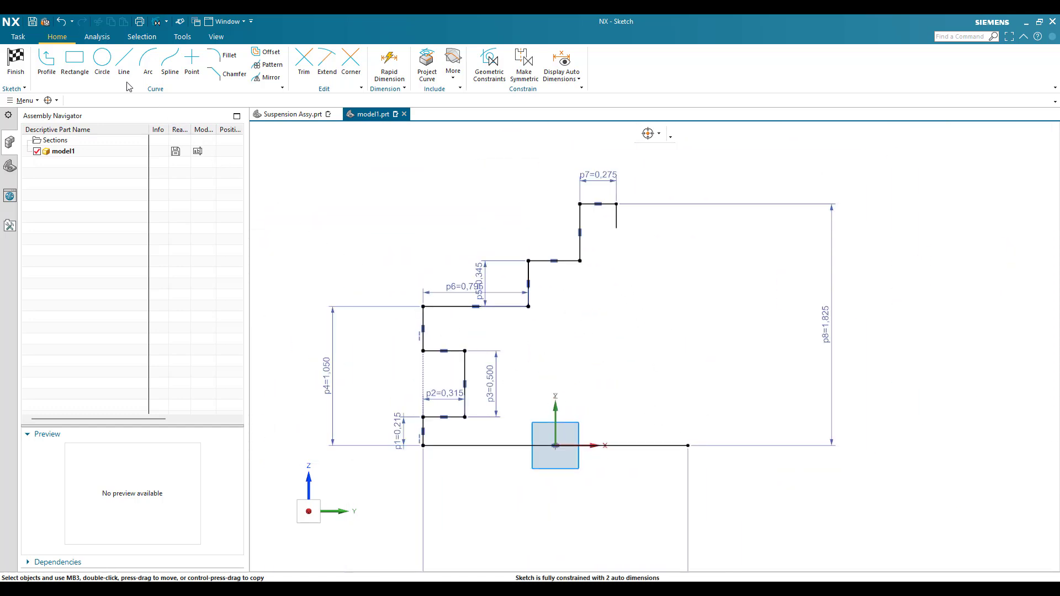
key(l)
click(688, 446)
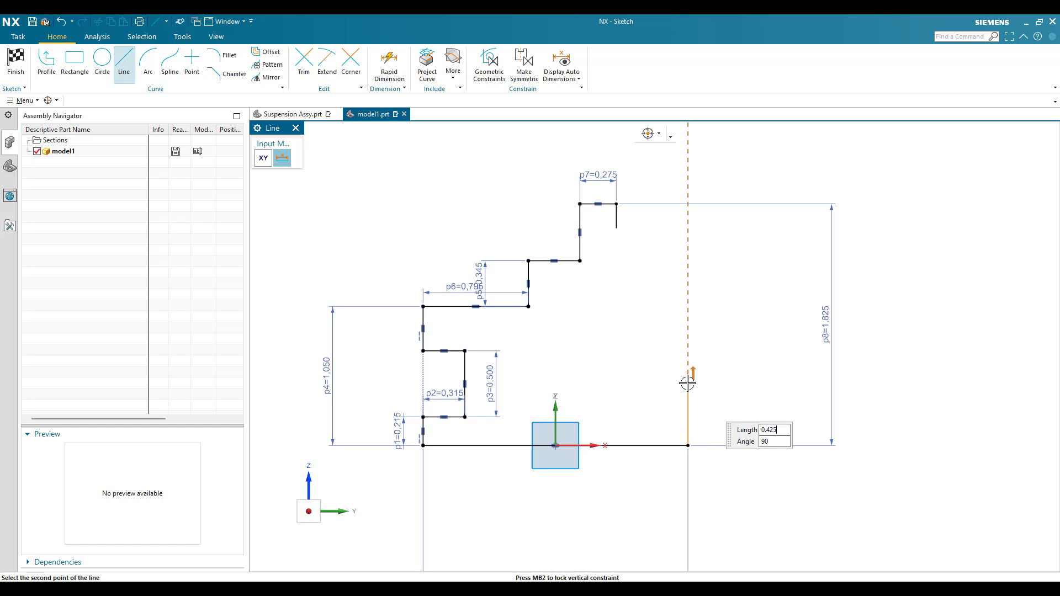
key(Escape)
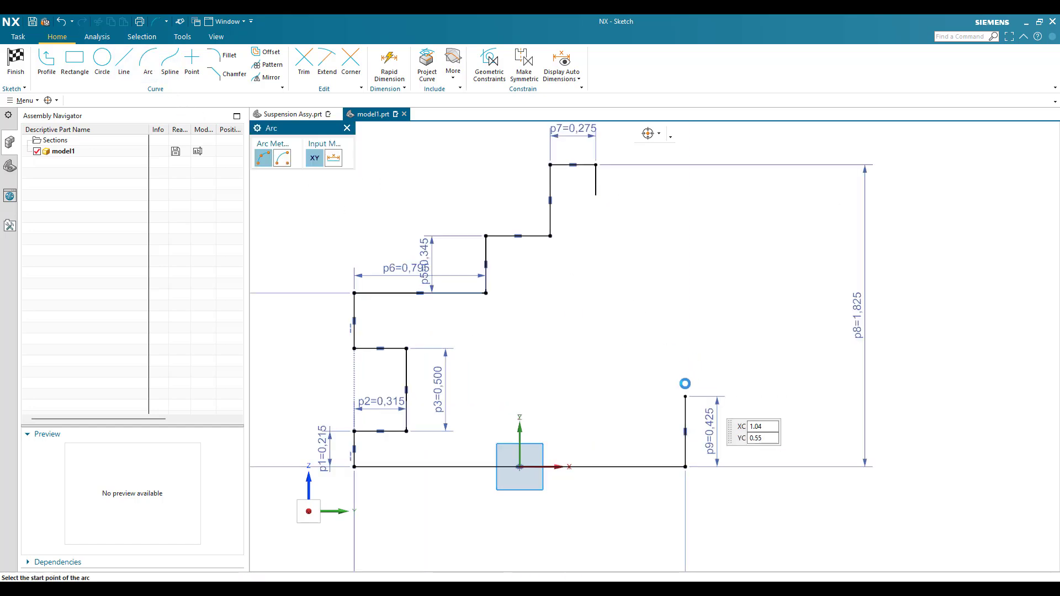
Draw a three-point arc of radius about 2.036 from the top of the 0.425 line, bulging outward and rising up and to the left.
scroll(684, 386, up, 3)
click(688, 389)
click(572, 215)
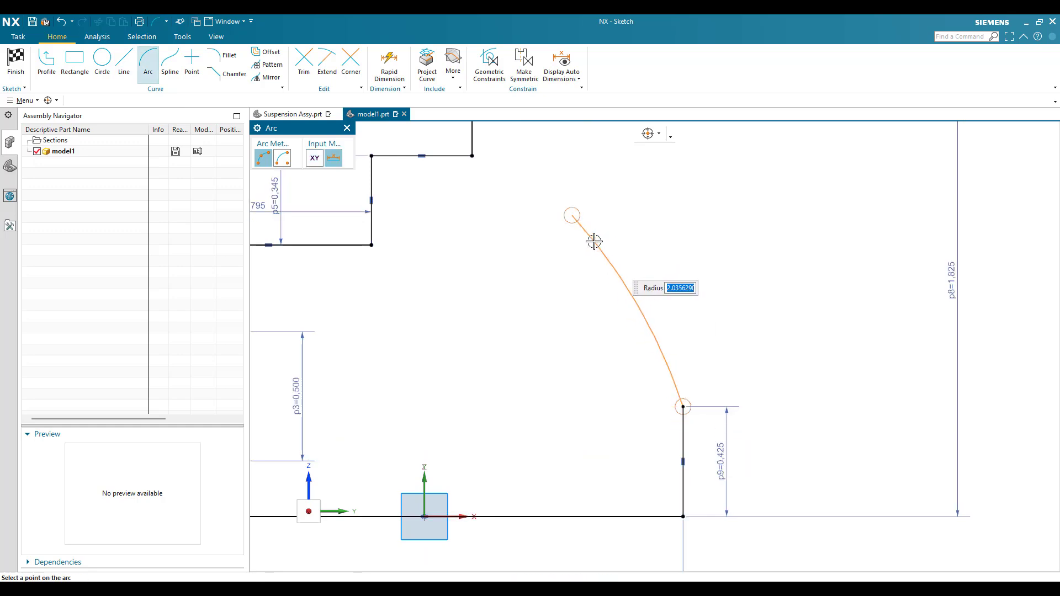
click(594, 242)
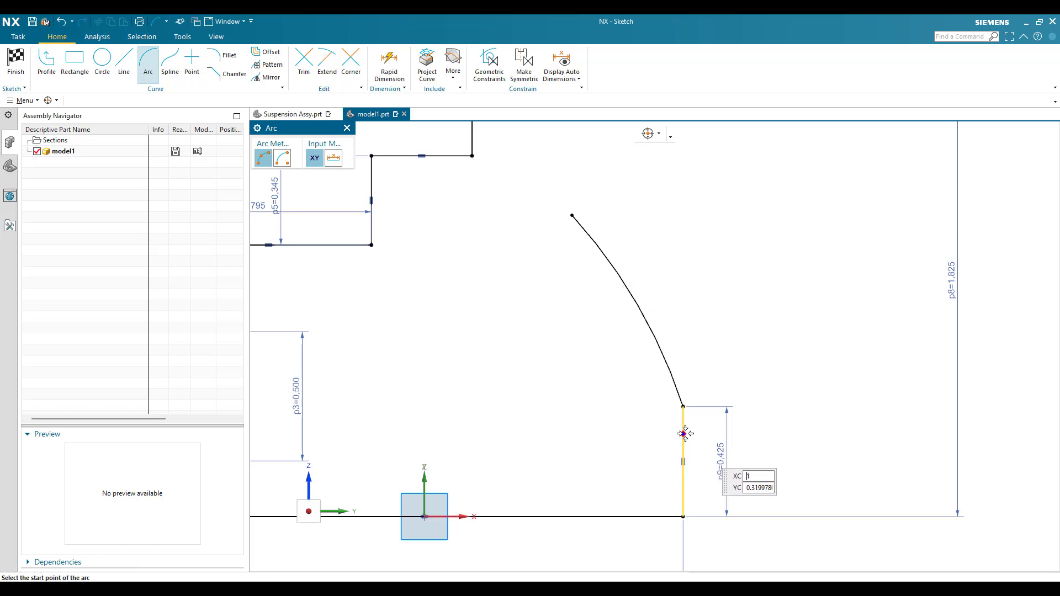
key(Escape)
Dimension the arc's radius at 1.
scroll(682, 421, down, 3)
scroll(654, 425, up, 3)
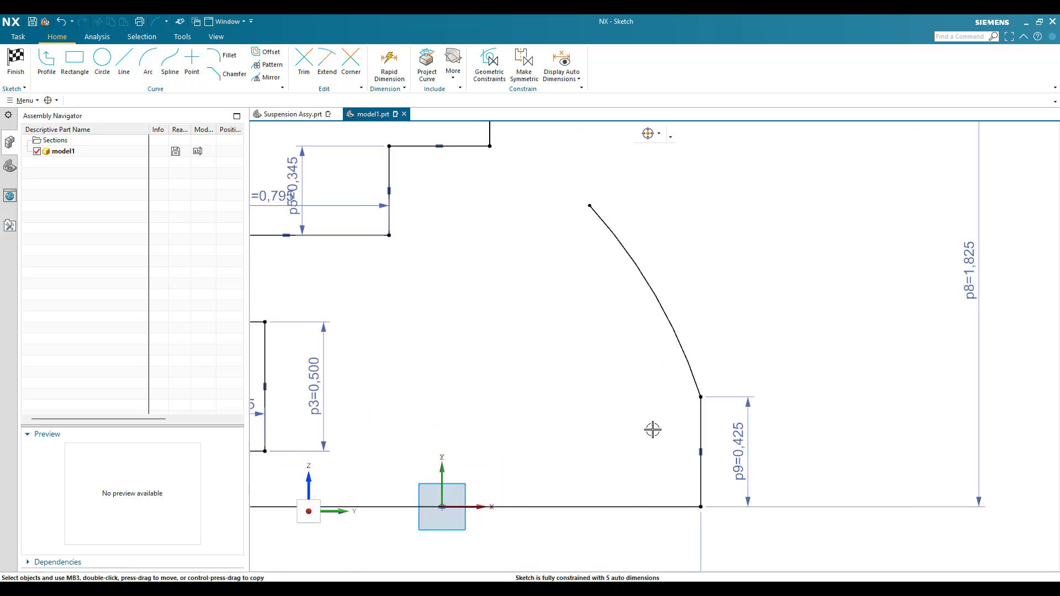
scroll(657, 417, down, 3)
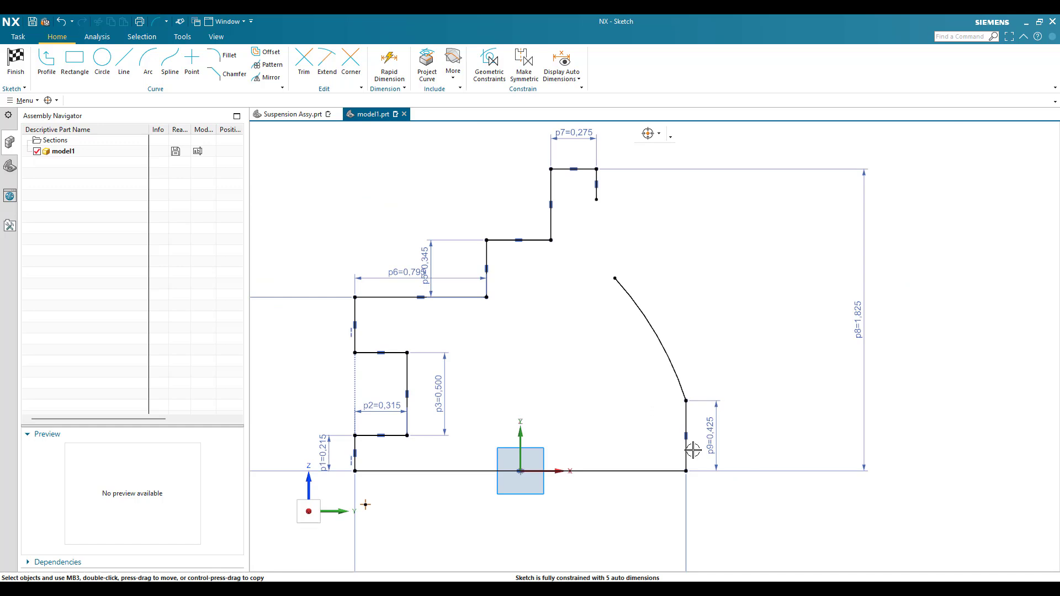
scroll(693, 450, up, 3)
scroll(681, 374, down, 2)
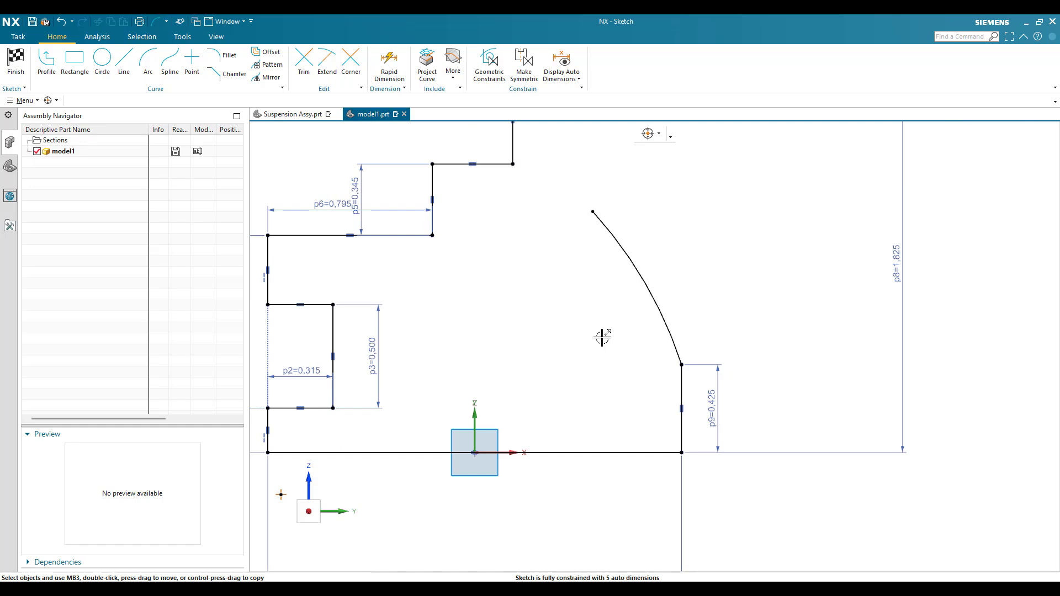
key(d)
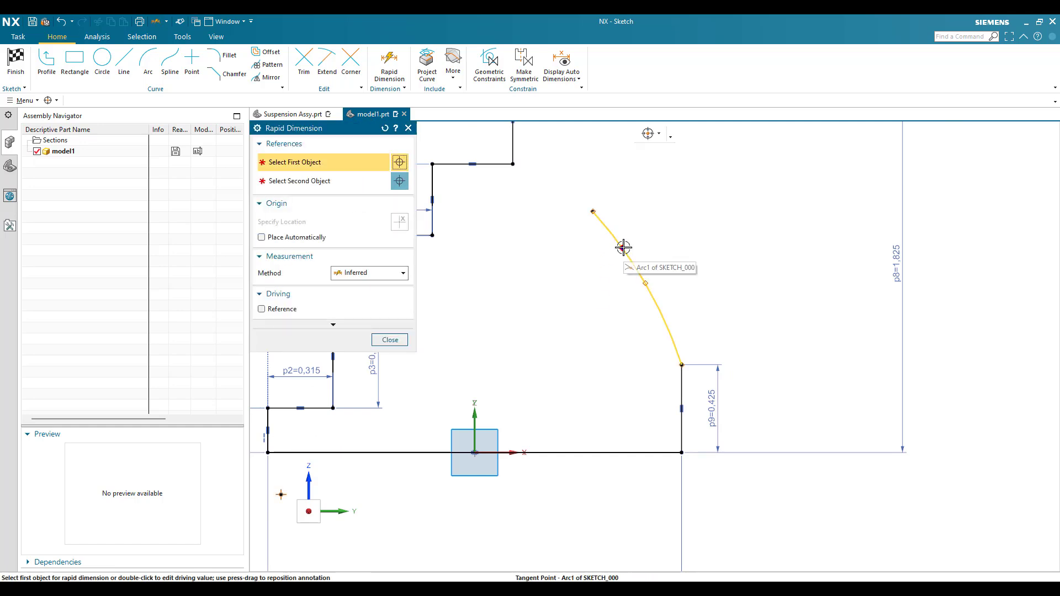
click(623, 247)
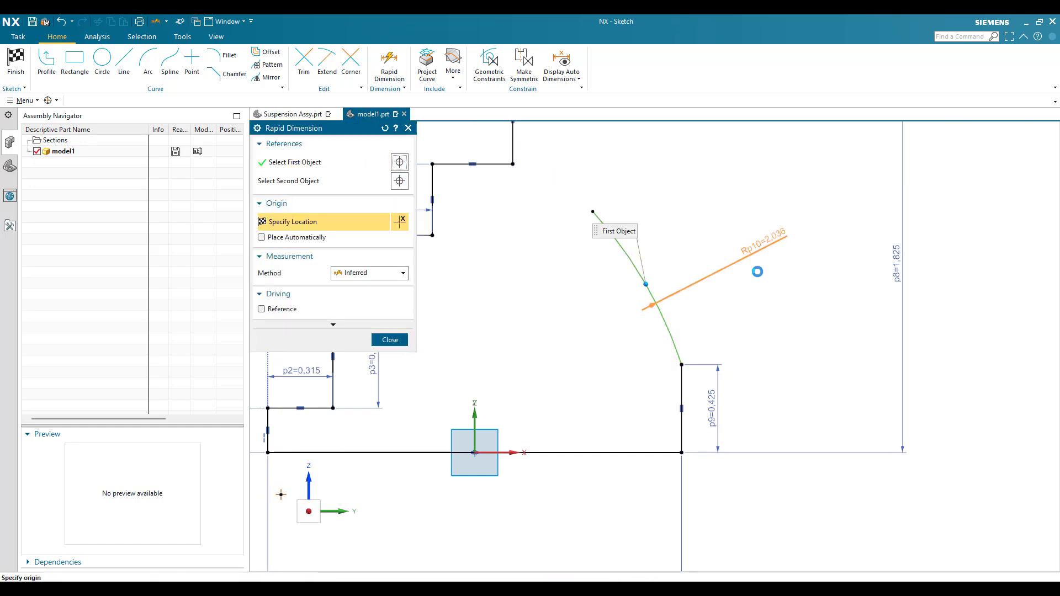
click(757, 270)
text(1)
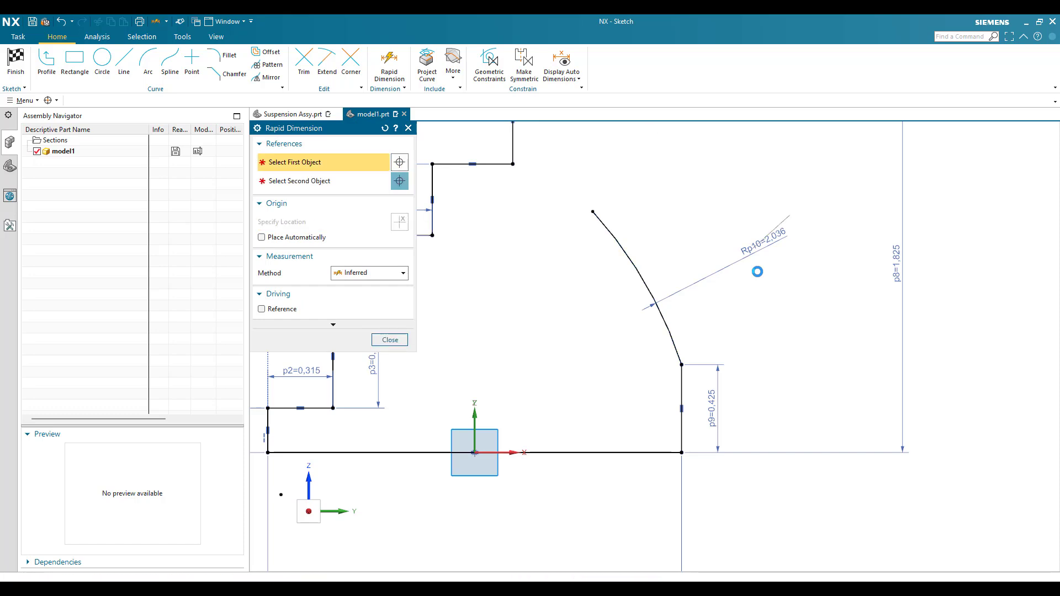
key(Return)
key(Escape)
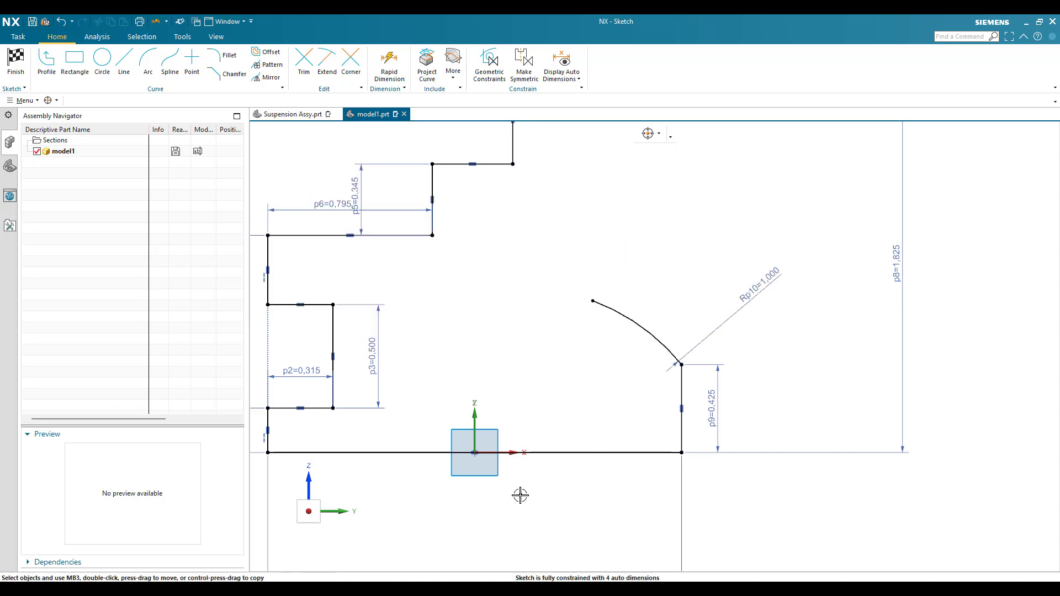
Reposition the arc's centre point above the sketch origin and move the arc's free upper end to the right.
drag(520, 496, 474, 374)
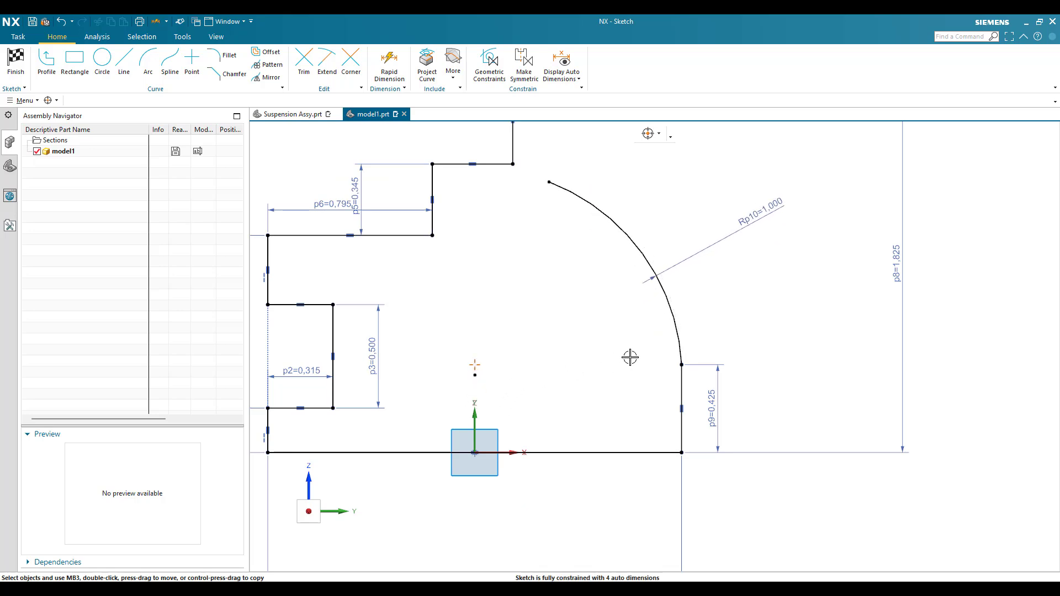
scroll(579, 265, down, 2)
scroll(599, 260, up, 5)
mouse_move(602, 260)
mouse_down()
mouse_move(670, 272)
mouse_move(707, 307)
mouse_move(721, 253)
mouse_move(790, 284)
mouse_up()
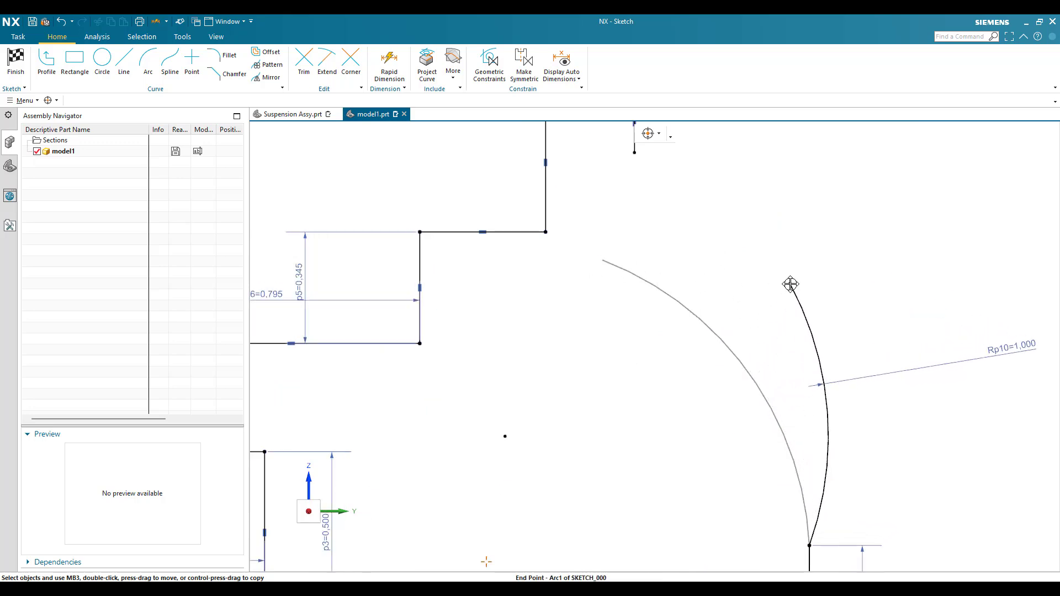
Constrain the arc's centre point to lie on the sketch's vertical axis.
scroll(619, 403, down, 2)
scroll(599, 392, up, 1)
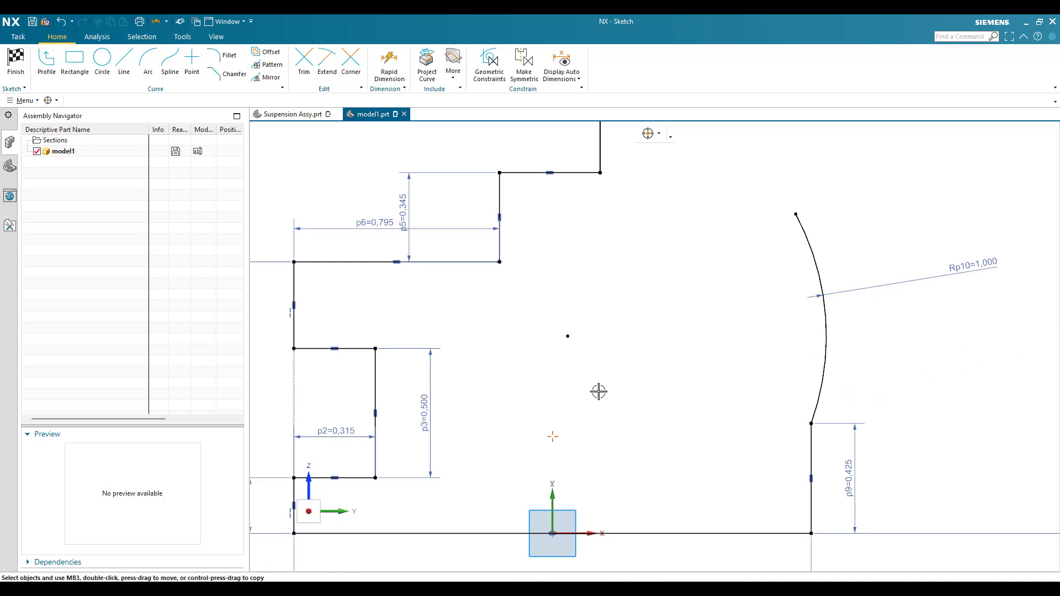
key(c)
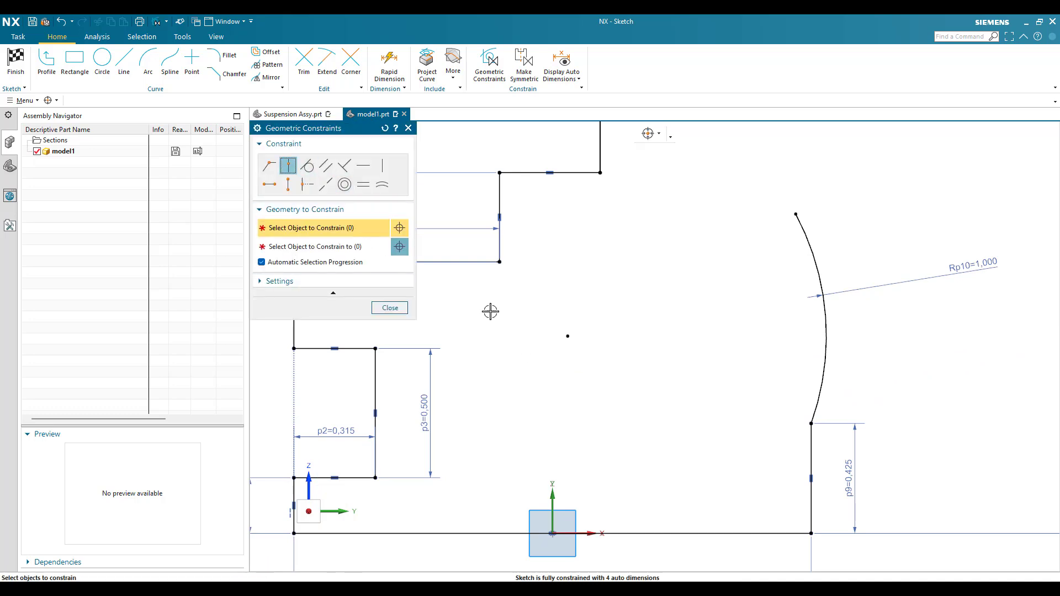
click(567, 336)
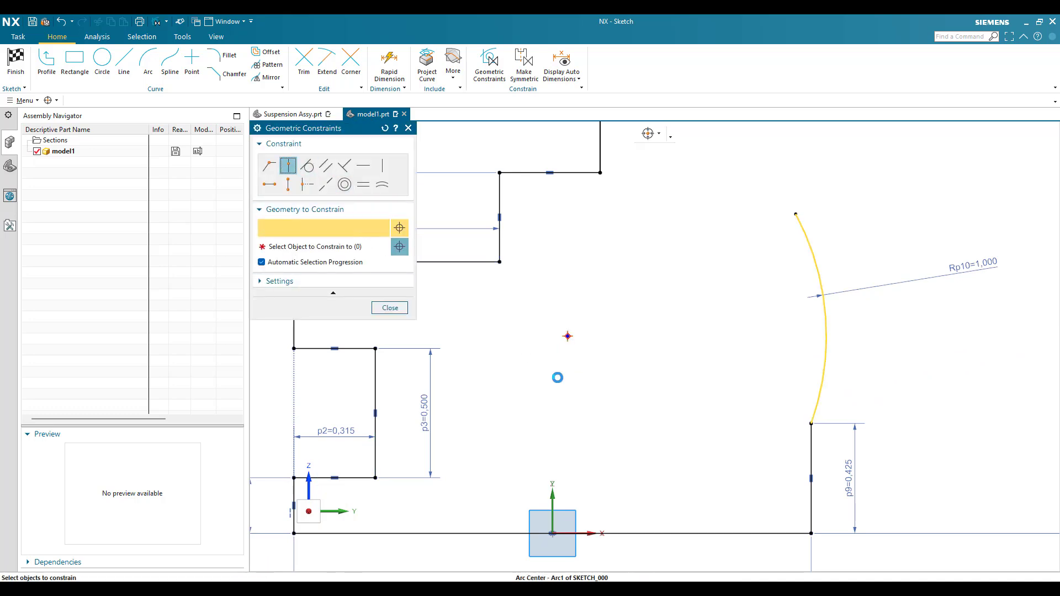
click(547, 509)
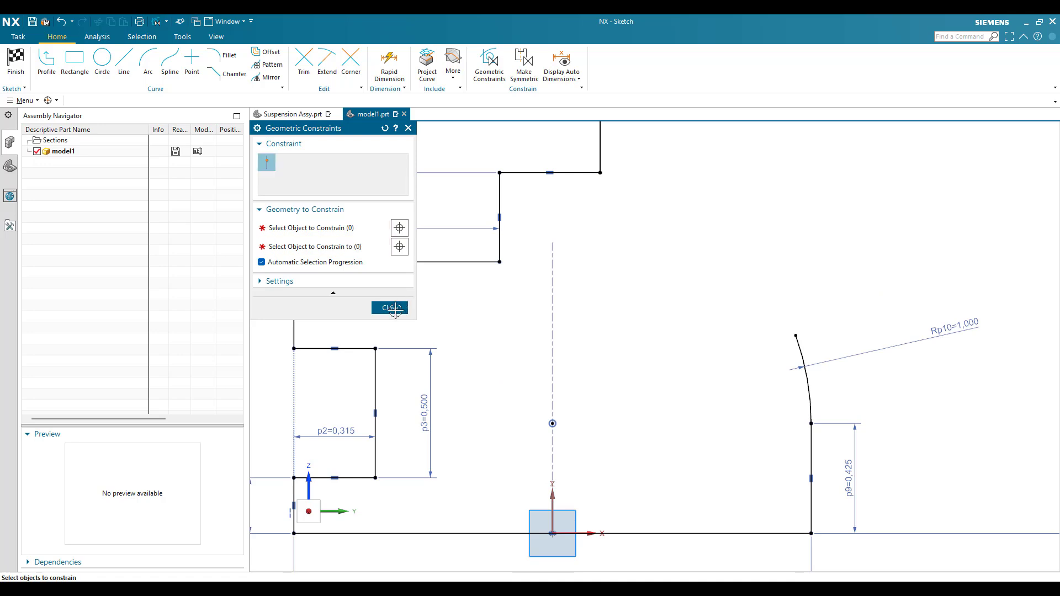
click(390, 308)
Draw a line about 0.77 long at about 121 degrees from the arc's free upper end.
scroll(496, 298, down, 3)
scroll(674, 272, up, 3)
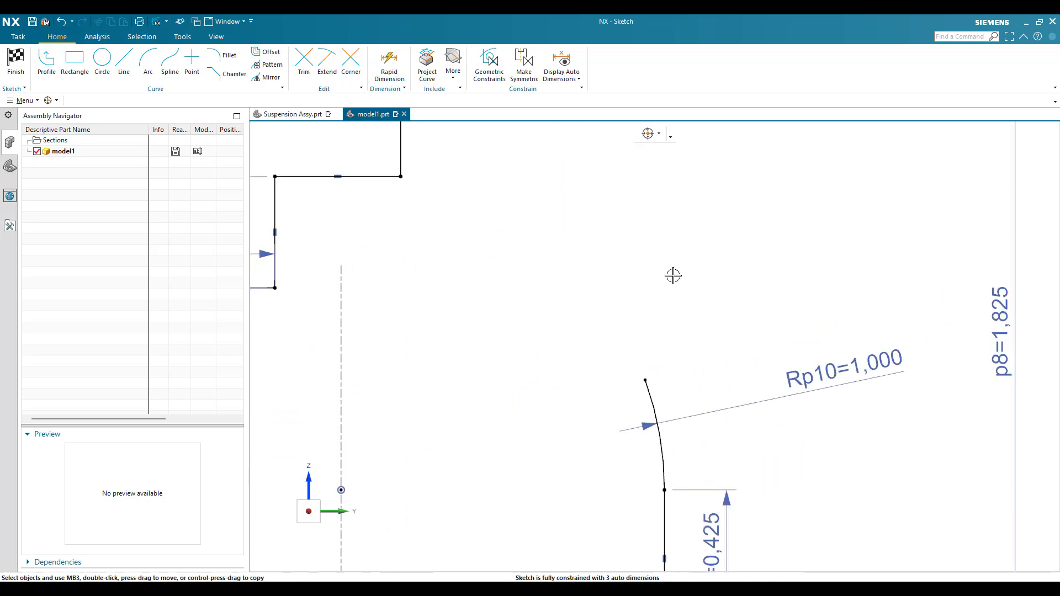
click(124, 63)
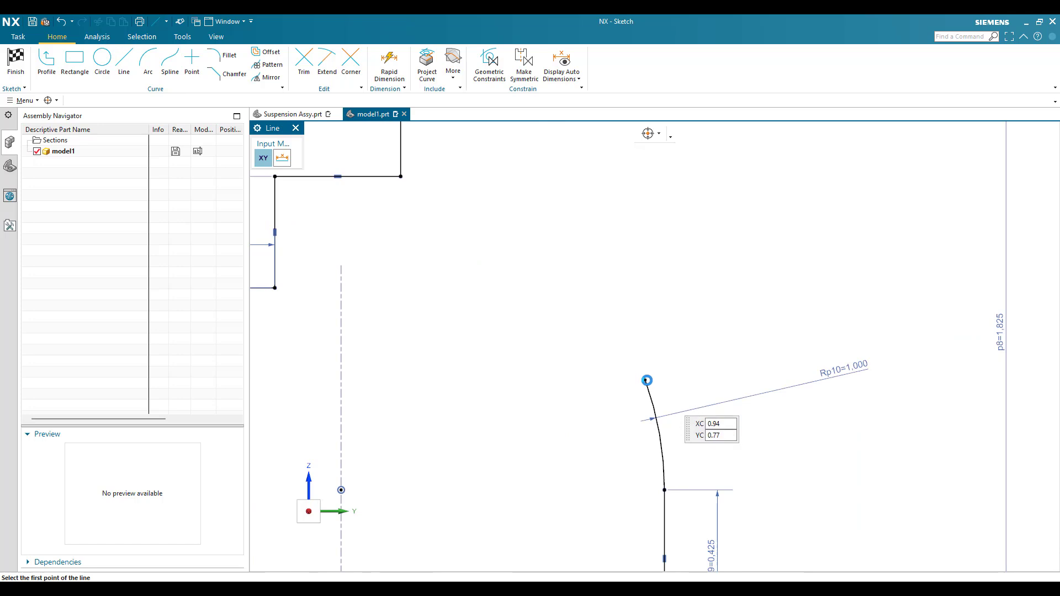
click(644, 380)
click(516, 167)
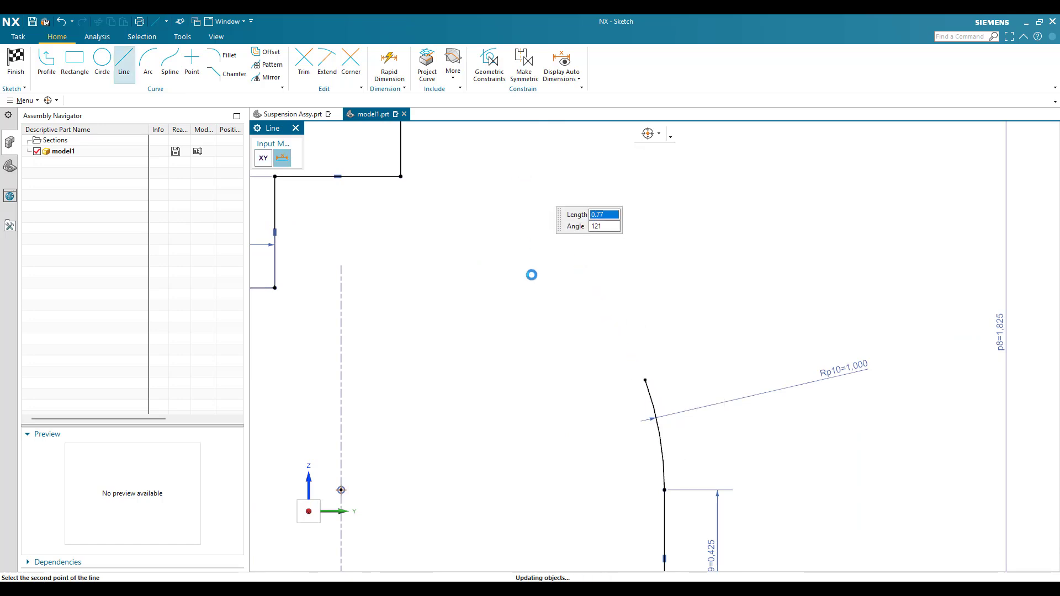
key(Escape)
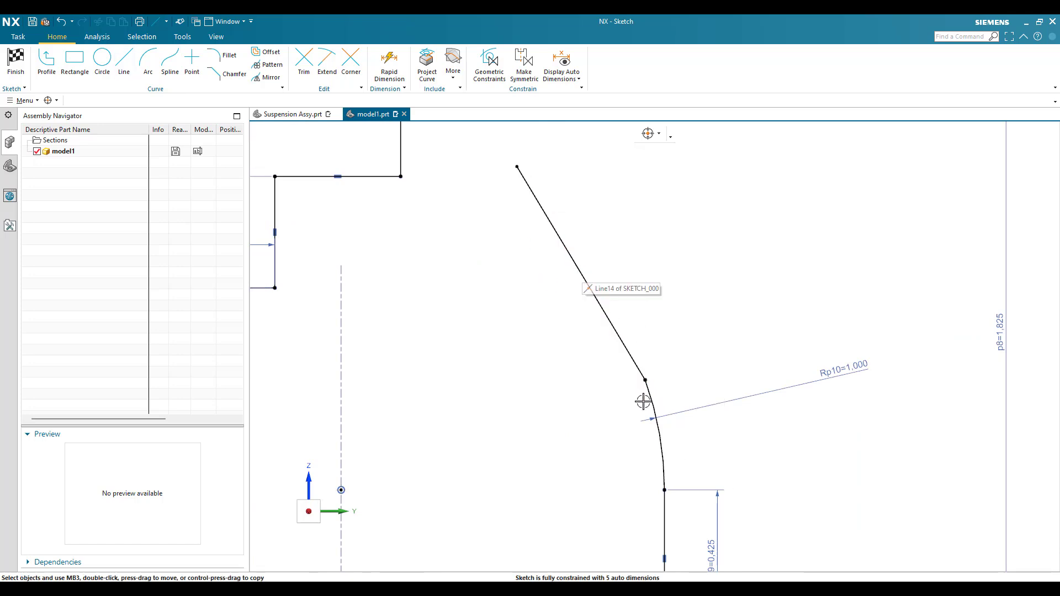
Make the slanted line tangent to the radius 1 arc.
key(c)
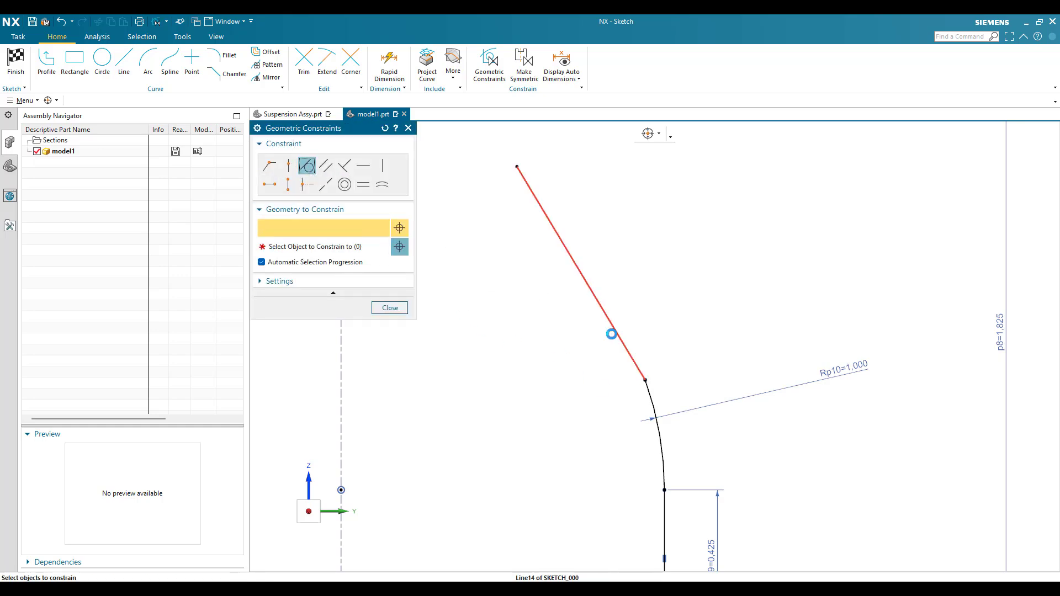
click(604, 316)
click(650, 407)
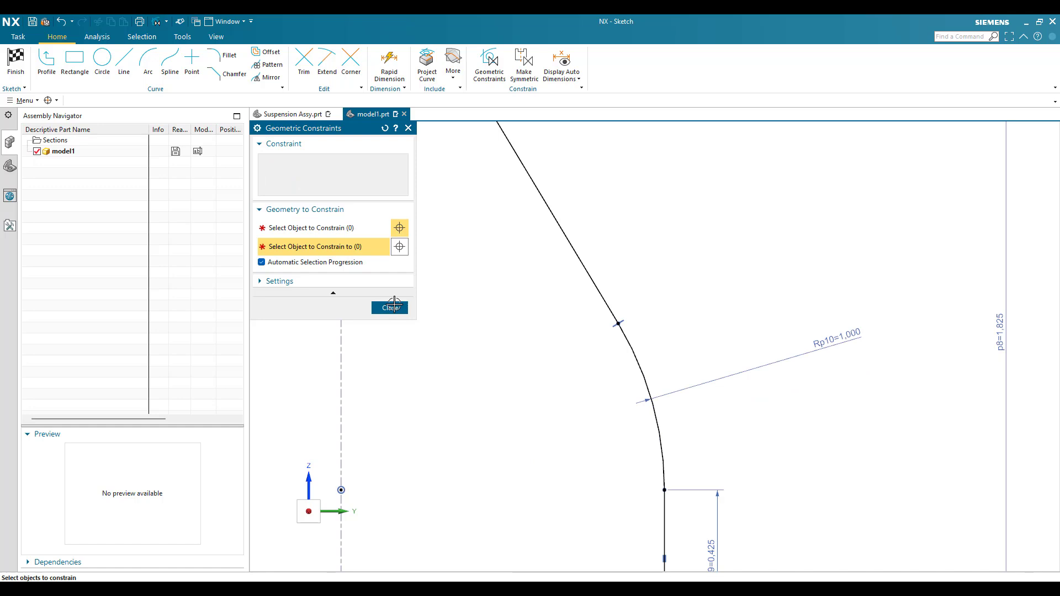
click(393, 307)
Join the slanted line's upper end to the short vertical line below the top edge with a Corner.
scroll(554, 320, down, 5)
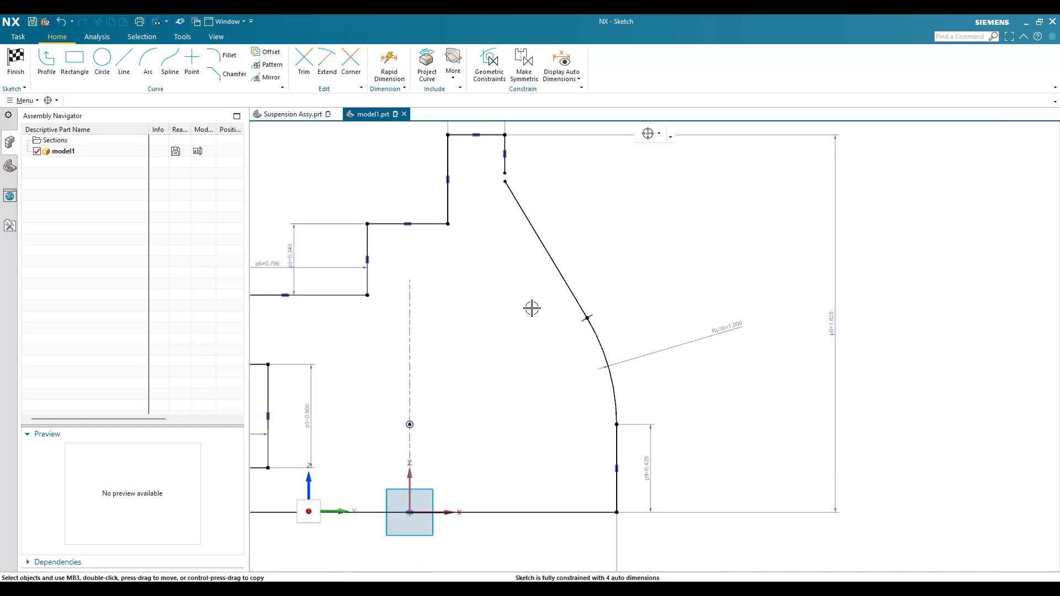
scroll(507, 155, up, 2)
scroll(502, 195, up, 4)
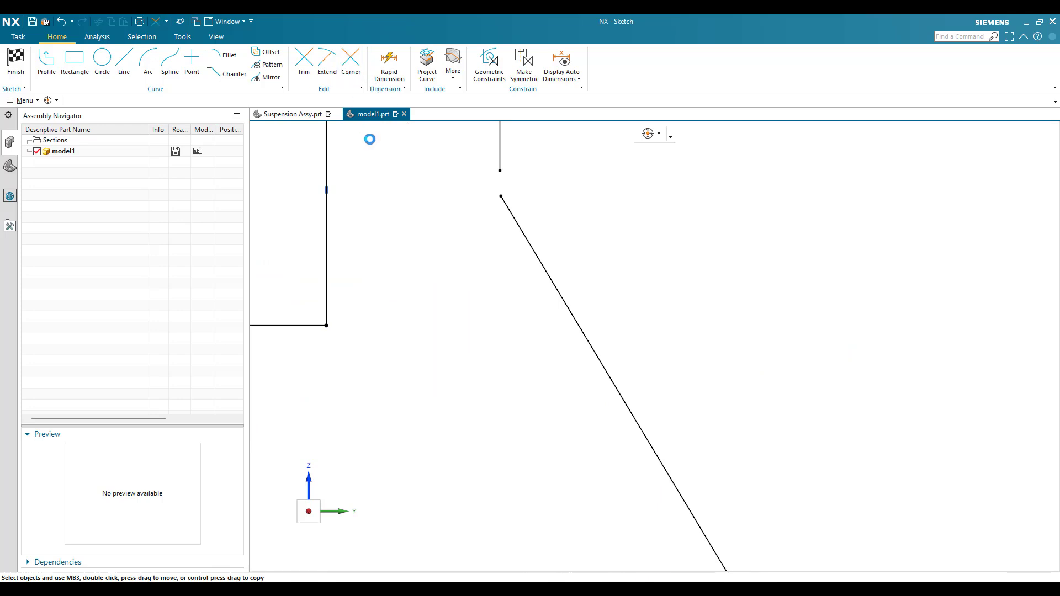
click(503, 207)
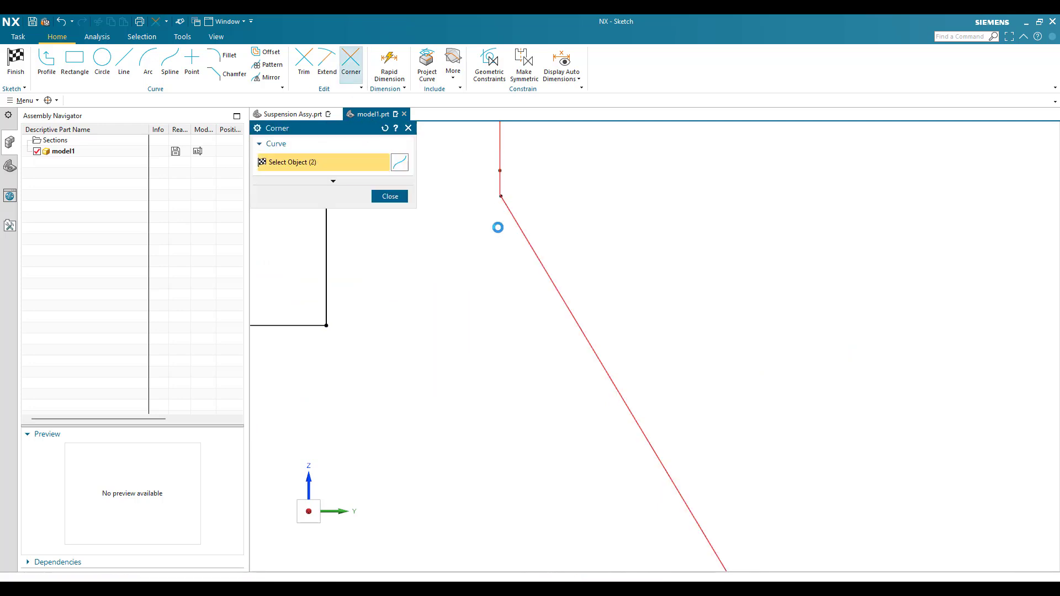
click(390, 196)
scroll(554, 222, down, 3)
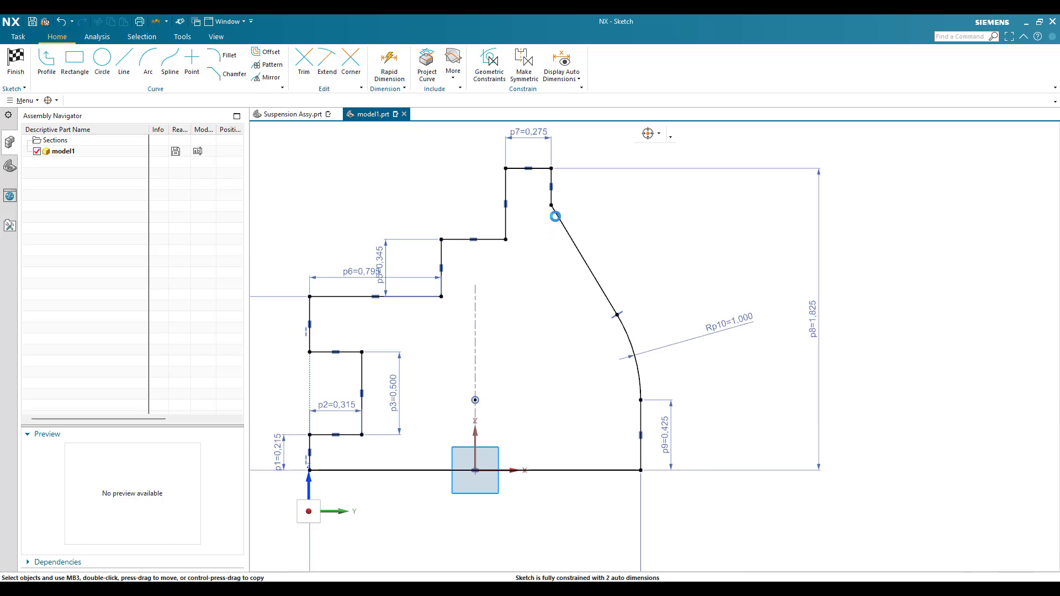
Dimension the vertical distance between the slanted line's two endpoints.
key(d)
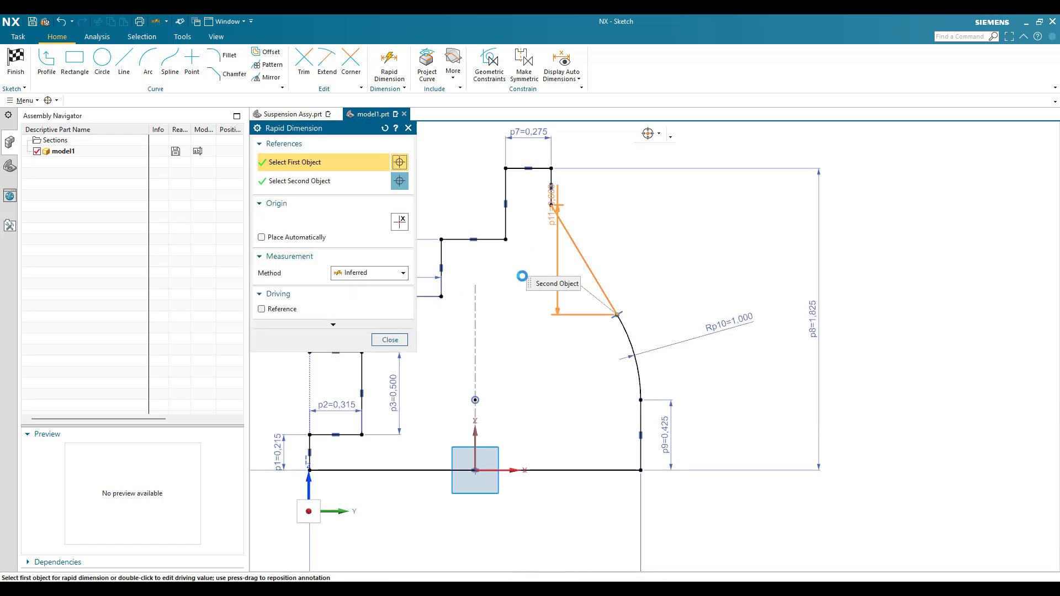
scroll(549, 262, down, 1)
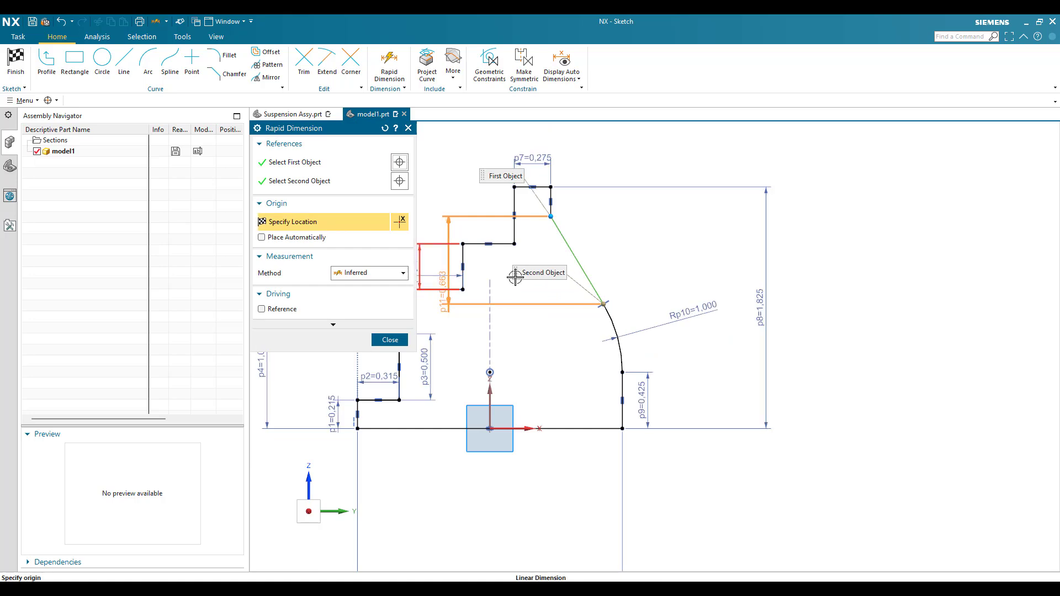
click(532, 253)
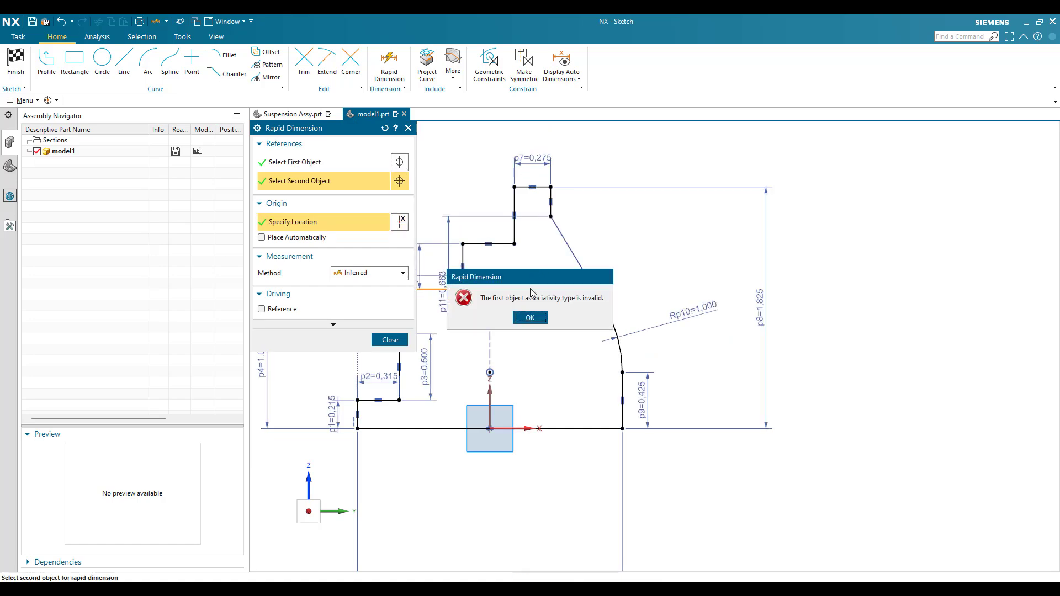
click(532, 318)
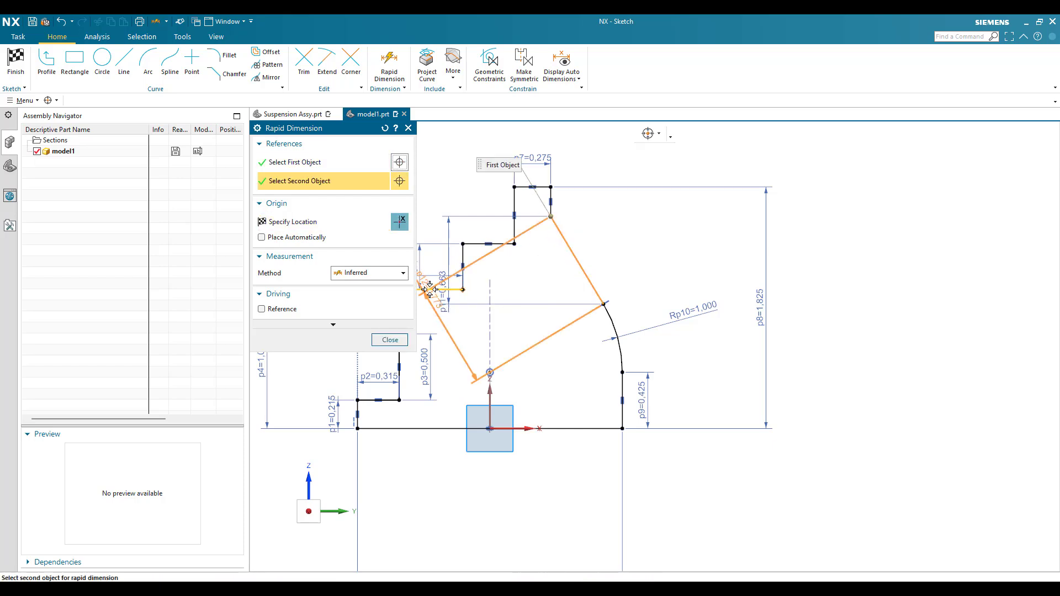
click(522, 264)
scroll(532, 268, down, 4)
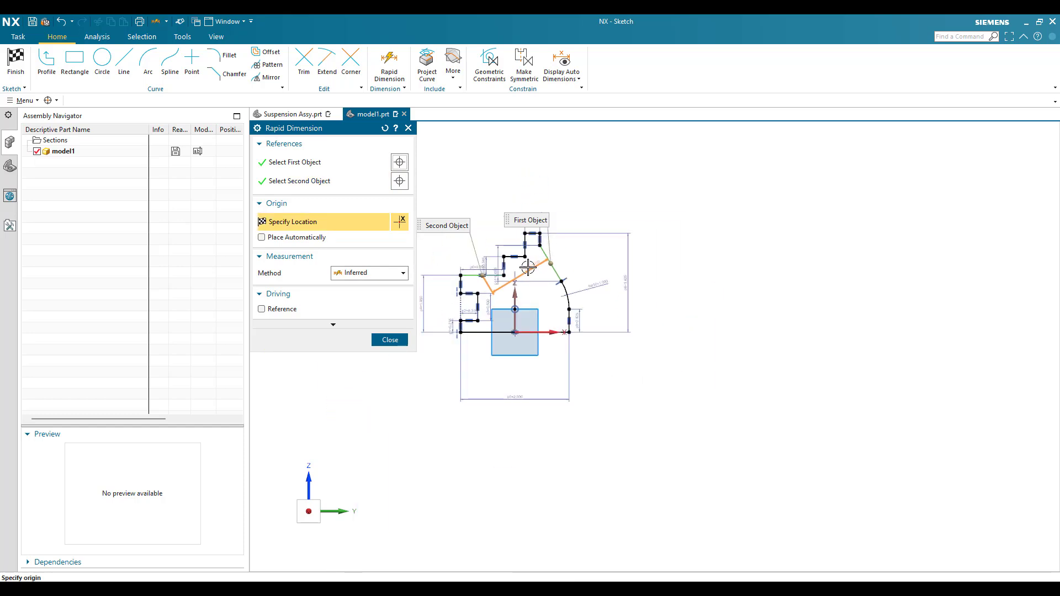
scroll(490, 274, up, 4)
key(Escape)
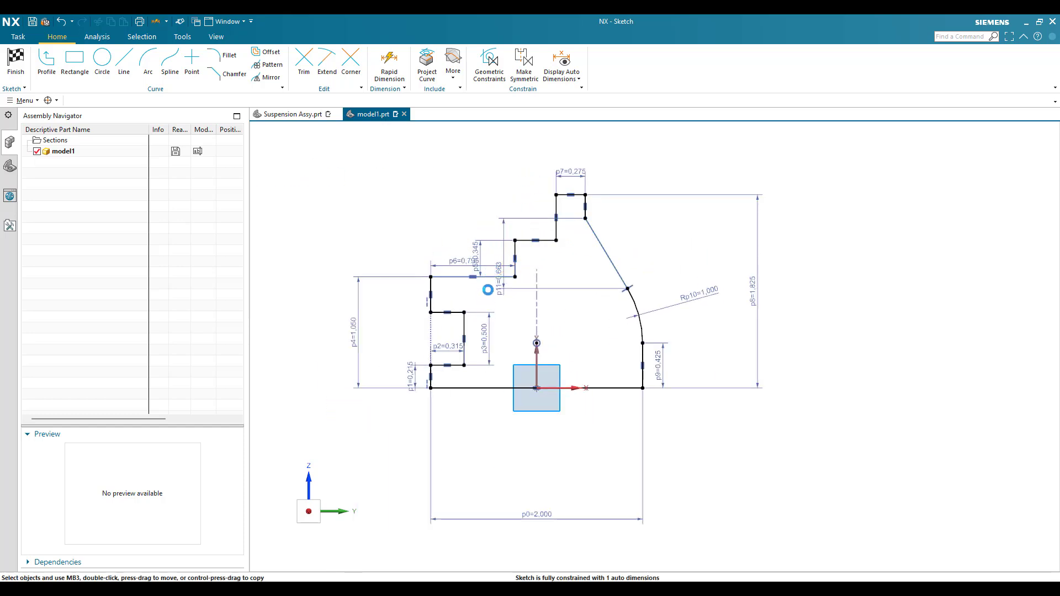
Dimension the angle between the slanted line and the lower step's horizontal edge at 48 degrees.
scroll(488, 290, up, 2)
scroll(382, 286, down, 3)
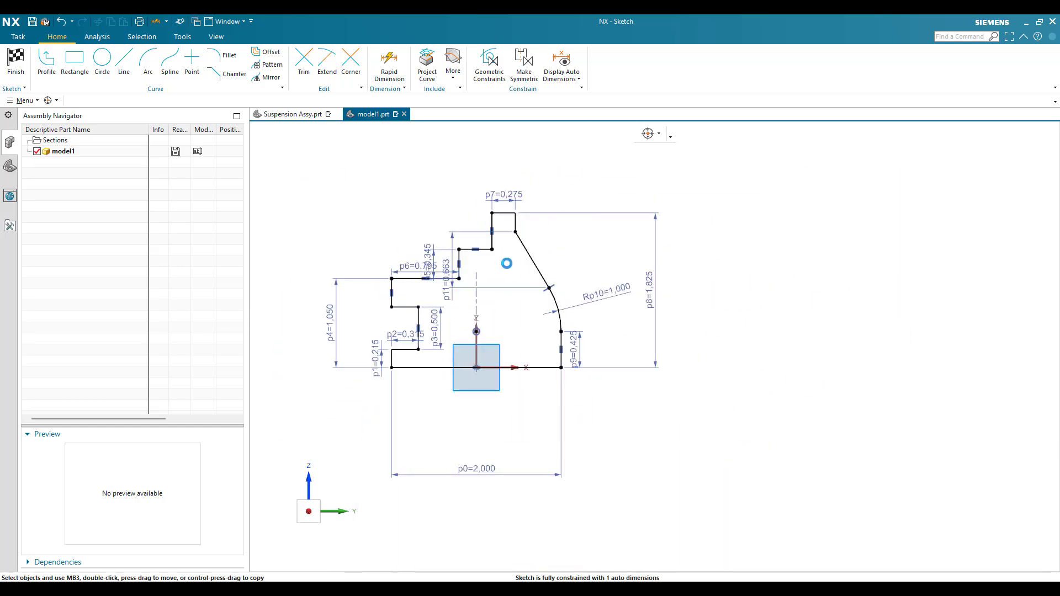
scroll(507, 263, up, 4)
scroll(553, 269, down, 5)
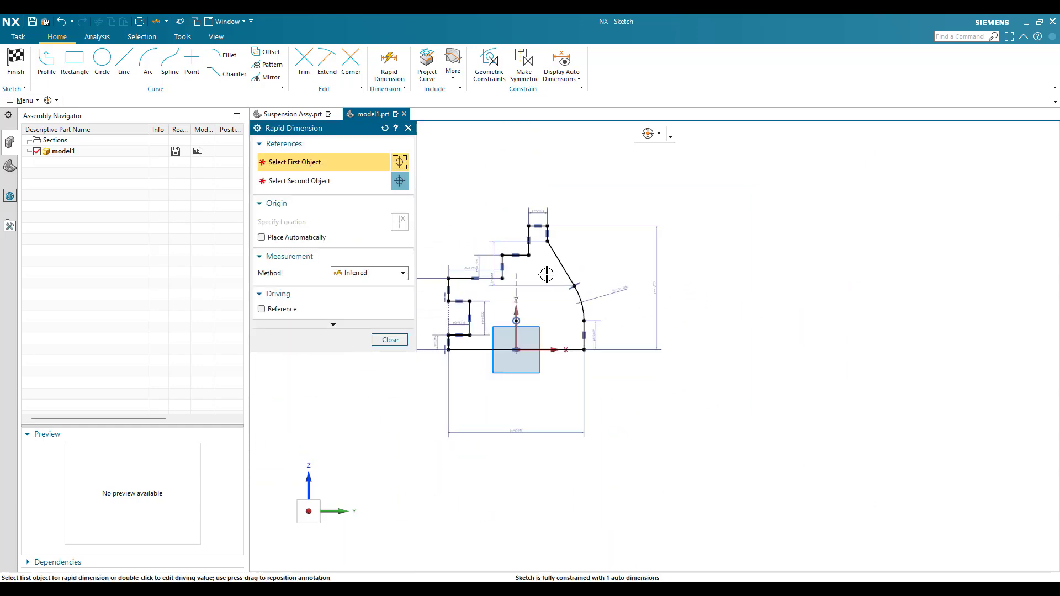
scroll(549, 274, up, 3)
click(438, 282)
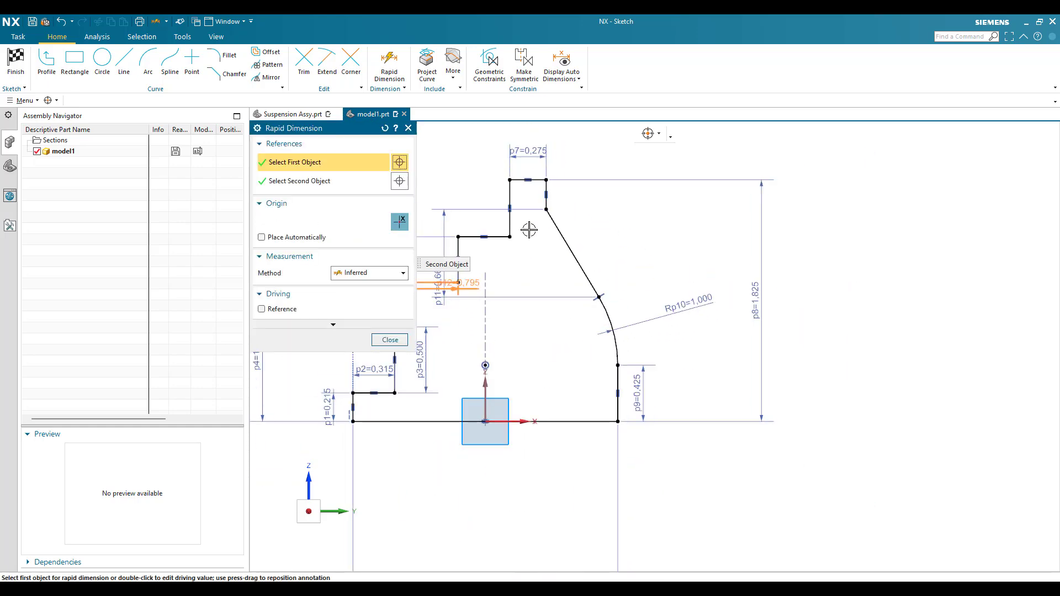
scroll(532, 226, up, 3)
scroll(532, 226, up, 1)
click(570, 211)
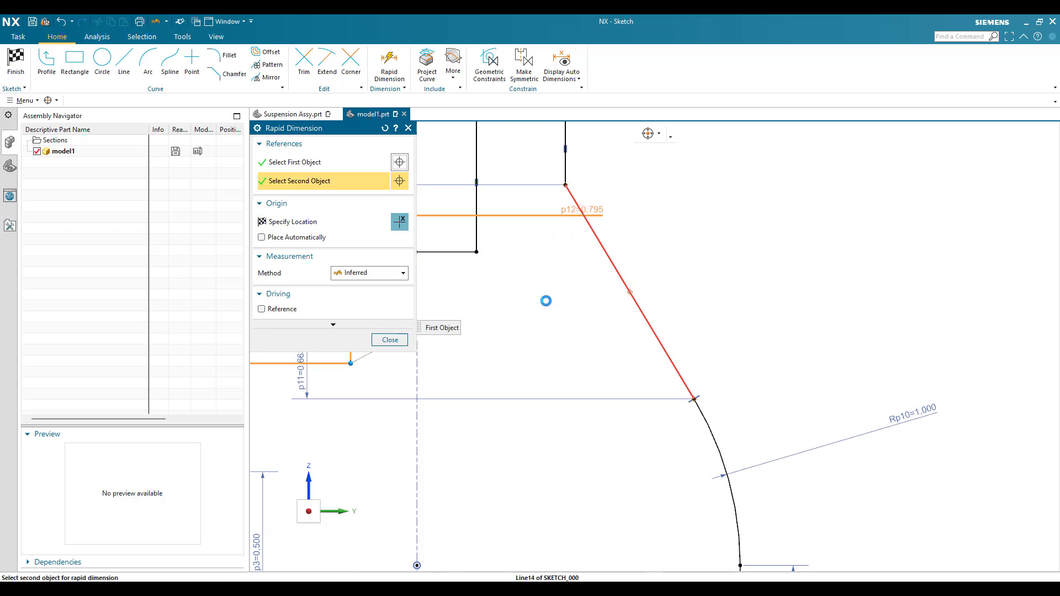
click(547, 276)
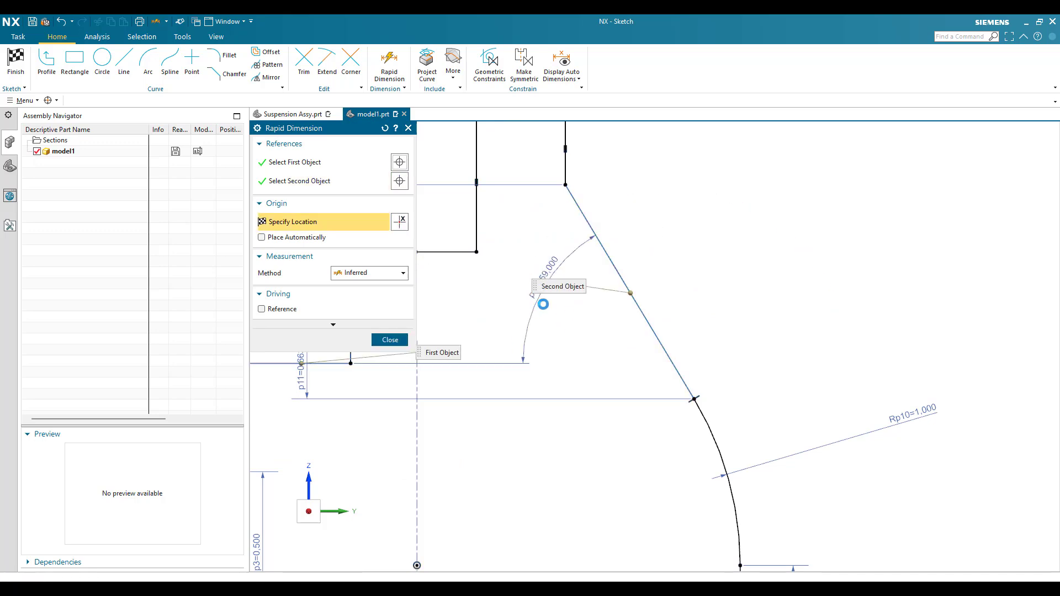
click(544, 304)
text(48)
key(Return)
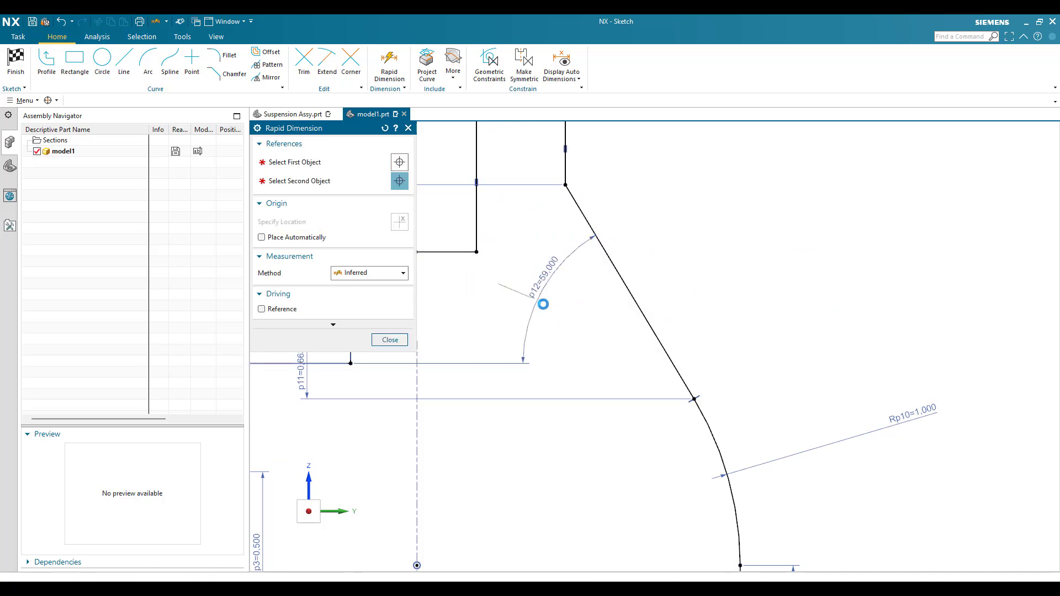
key(Escape)
Dimension the horizontal distance from the base line's right endpoint to the left end of the profile's top edge.
scroll(700, 267, down, 4)
scroll(609, 330, up, 3)
scroll(591, 265, down, 3)
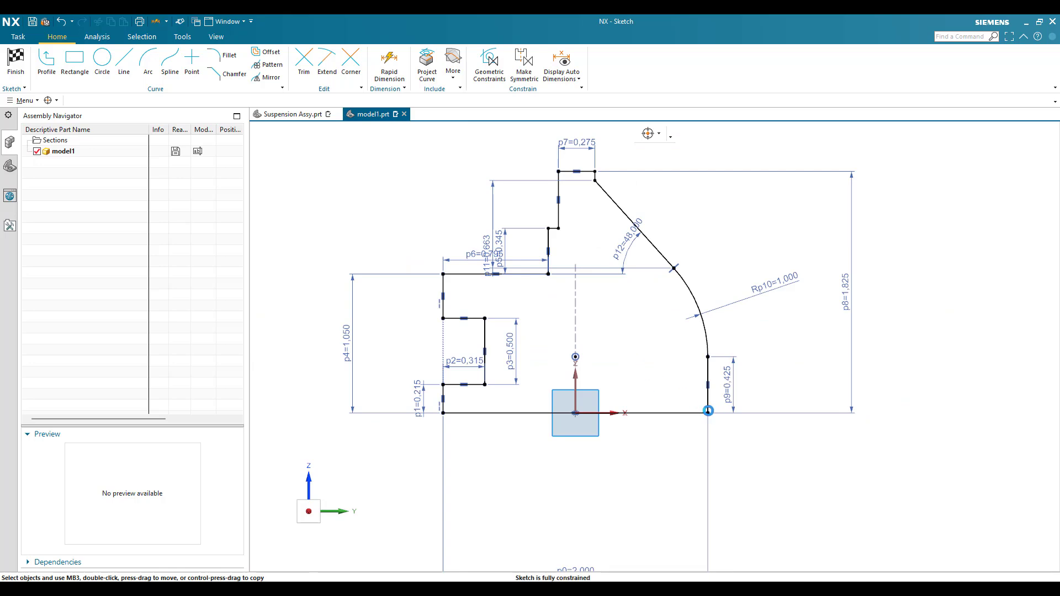
key(d)
click(708, 410)
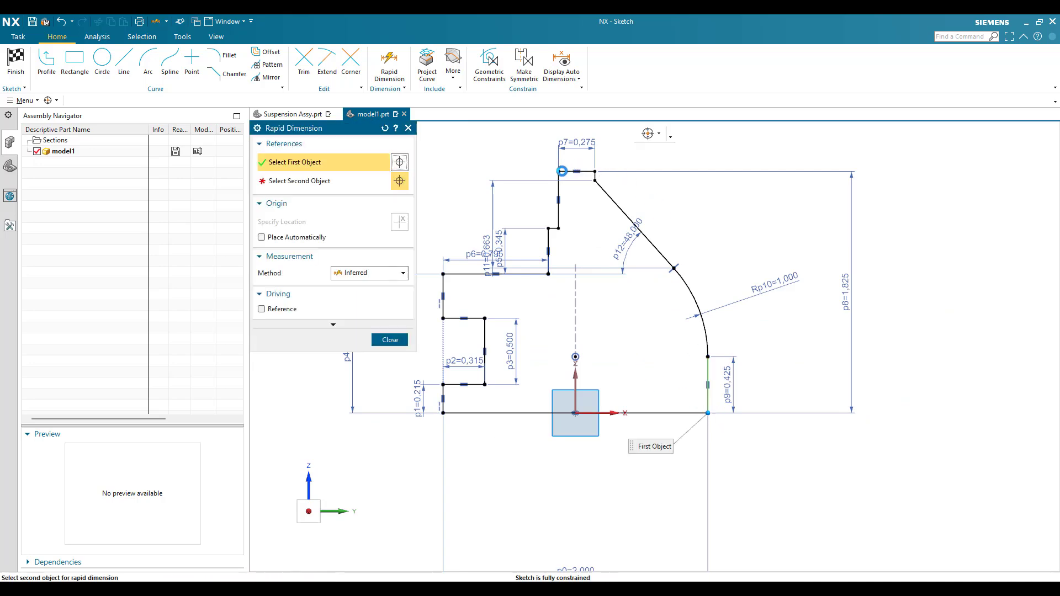
click(577, 163)
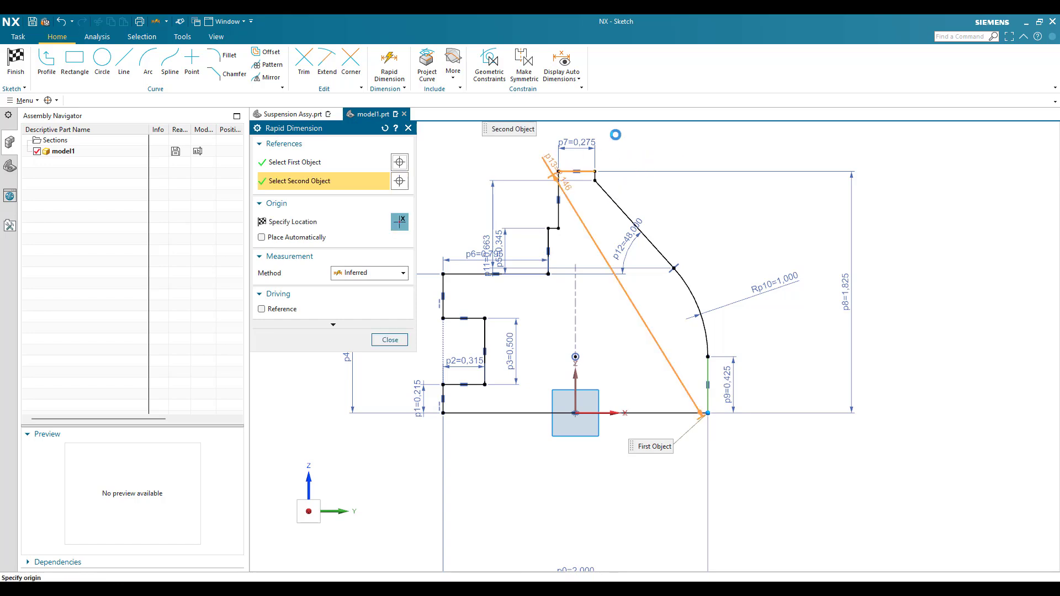
click(640, 158)
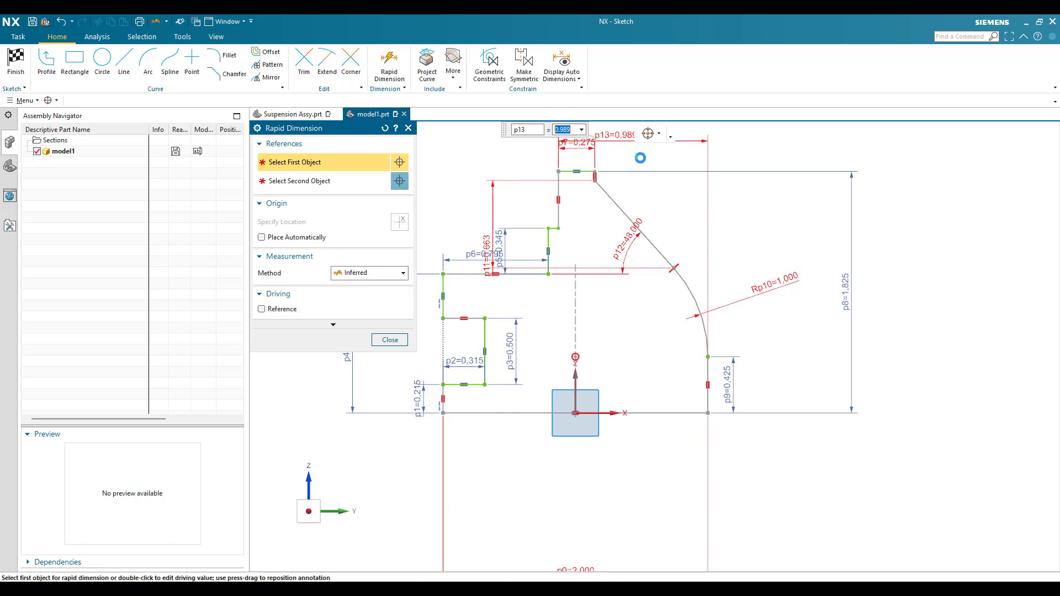
key(Escape)
Reposition the two horizontal dimensions above the profile's top edge so they no longer overlap.
scroll(680, 356, down, 1)
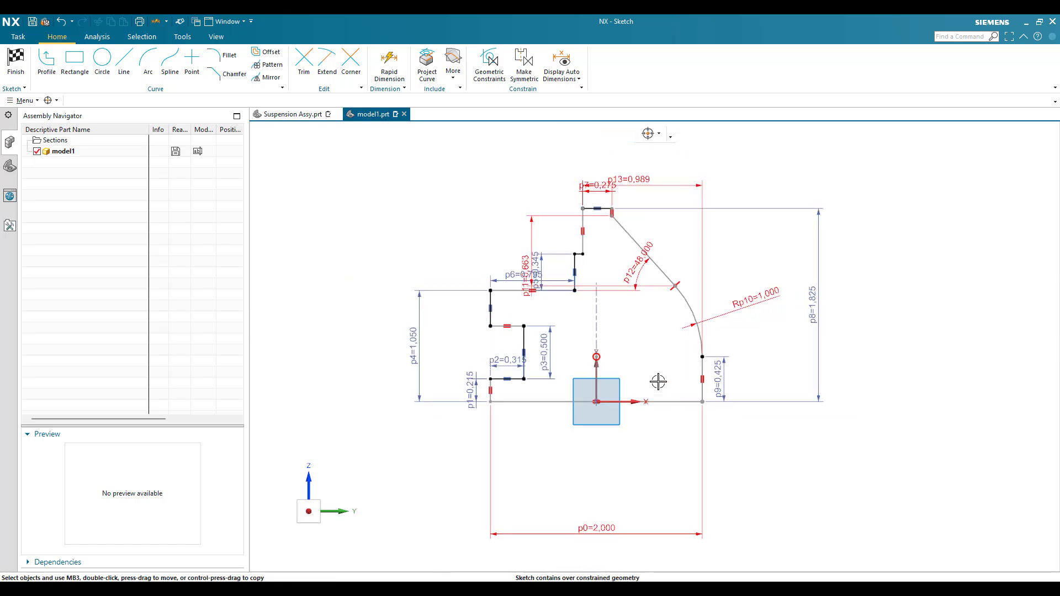
drag(643, 185, 657, 160)
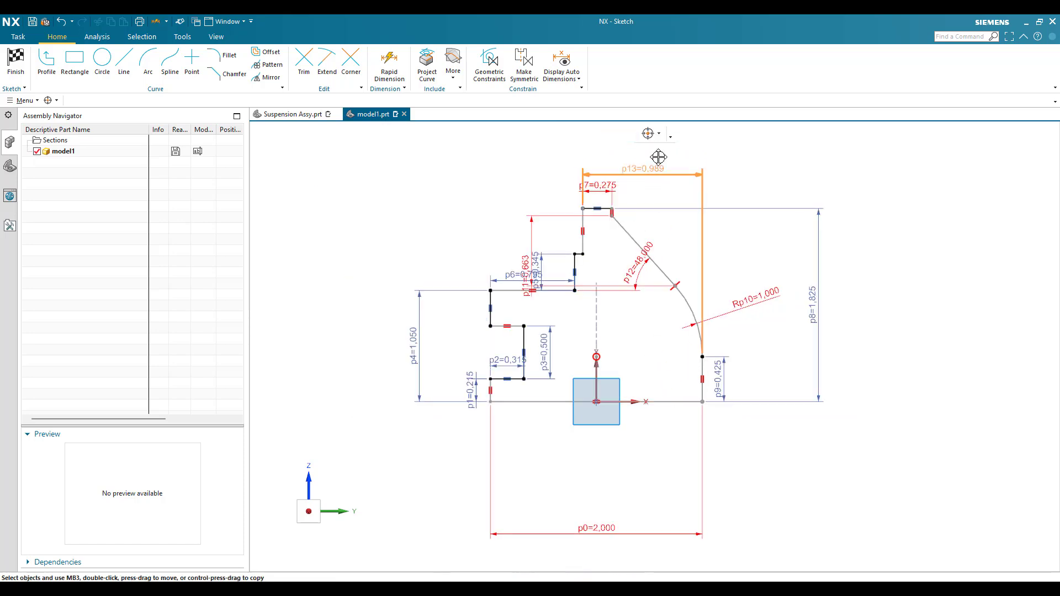
drag(607, 190, 623, 175)
Move the slanted line's vertical dimension to the outer side of the profile and delete it.
scroll(614, 235, up, 2)
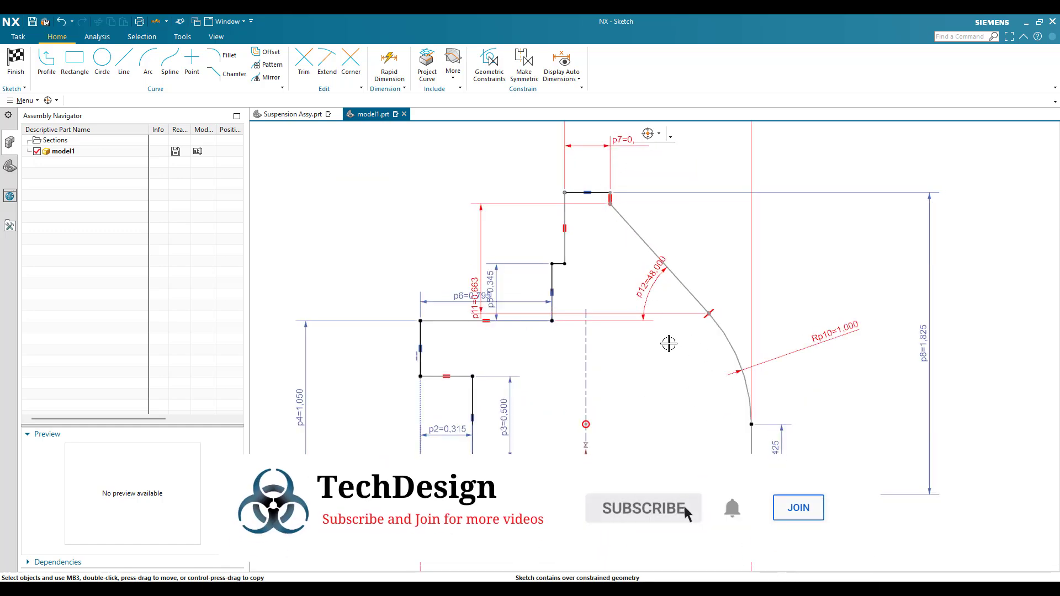
drag(473, 280, 705, 244)
key(Delete)
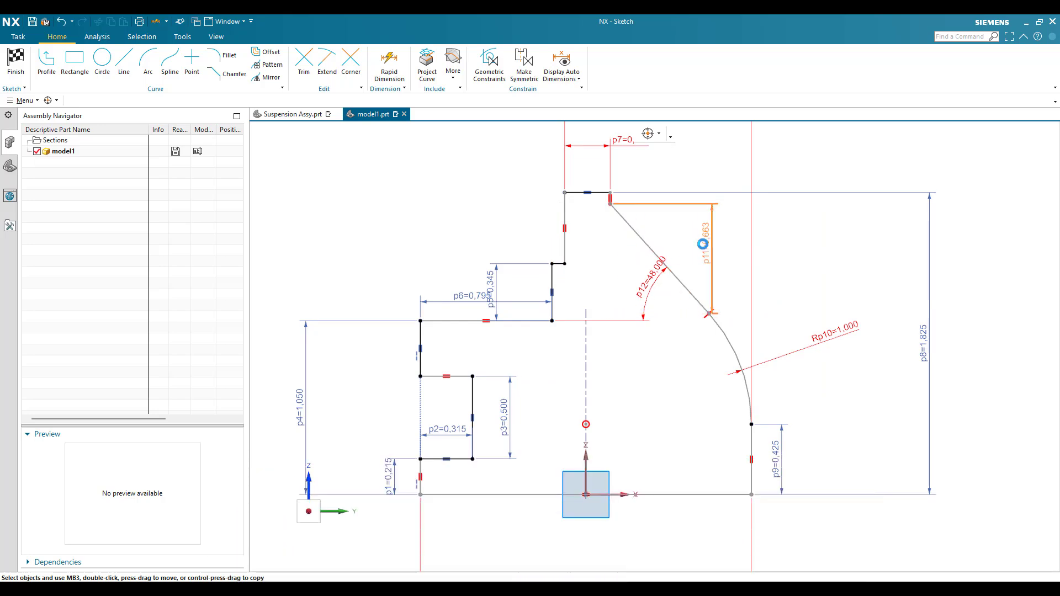
scroll(653, 331, down, 2)
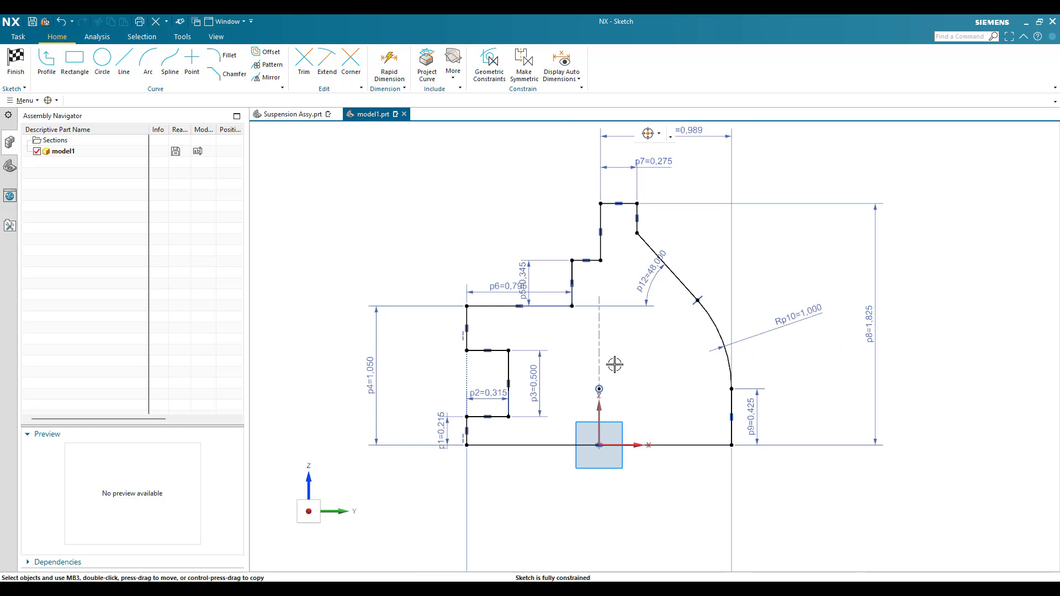
Draw a circle with a diameter of 0.75 in the empty area below and to the right of the profile.
scroll(615, 380, up, 3)
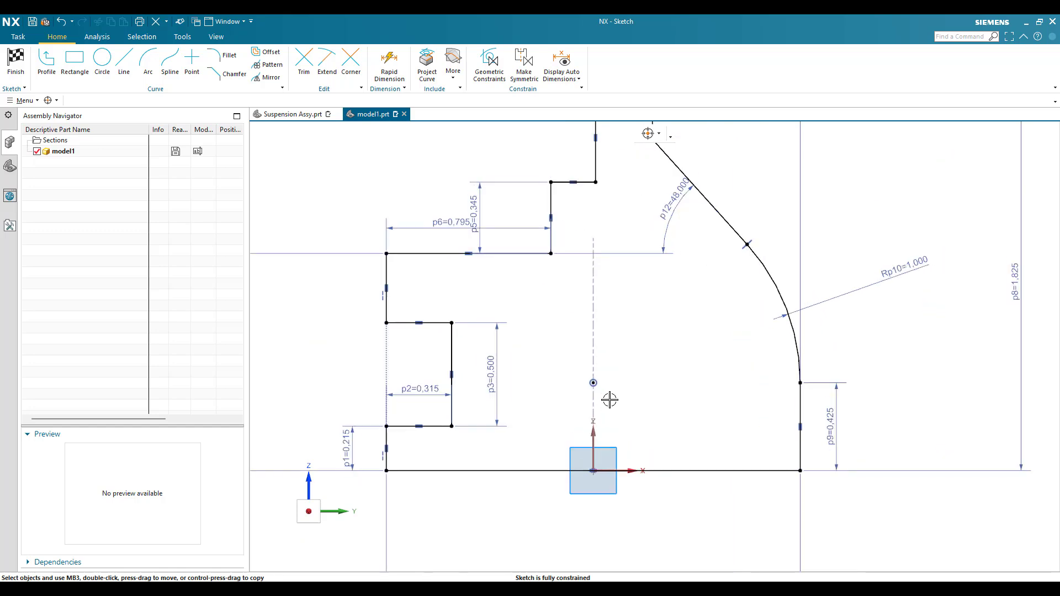
scroll(644, 381, up, 2)
scroll(696, 381, down, 2)
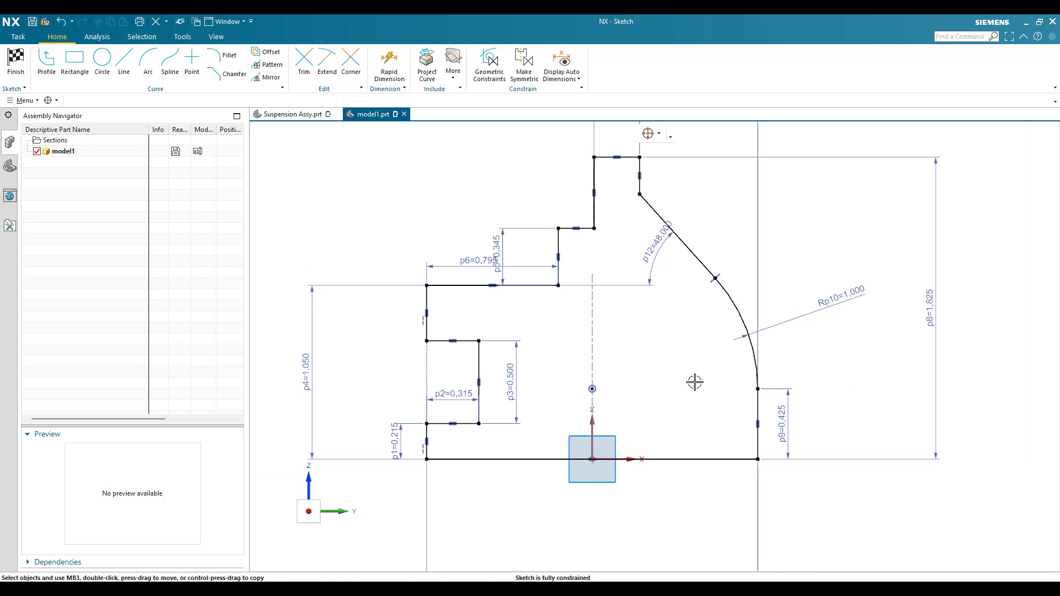
scroll(694, 381, up, 2)
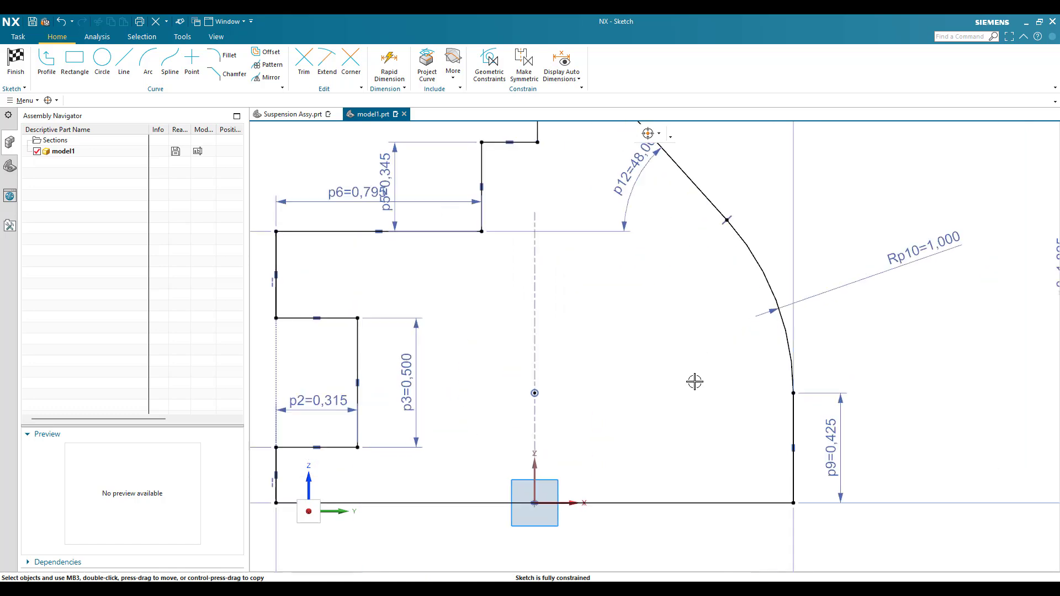
click(104, 77)
scroll(603, 334, down, 6)
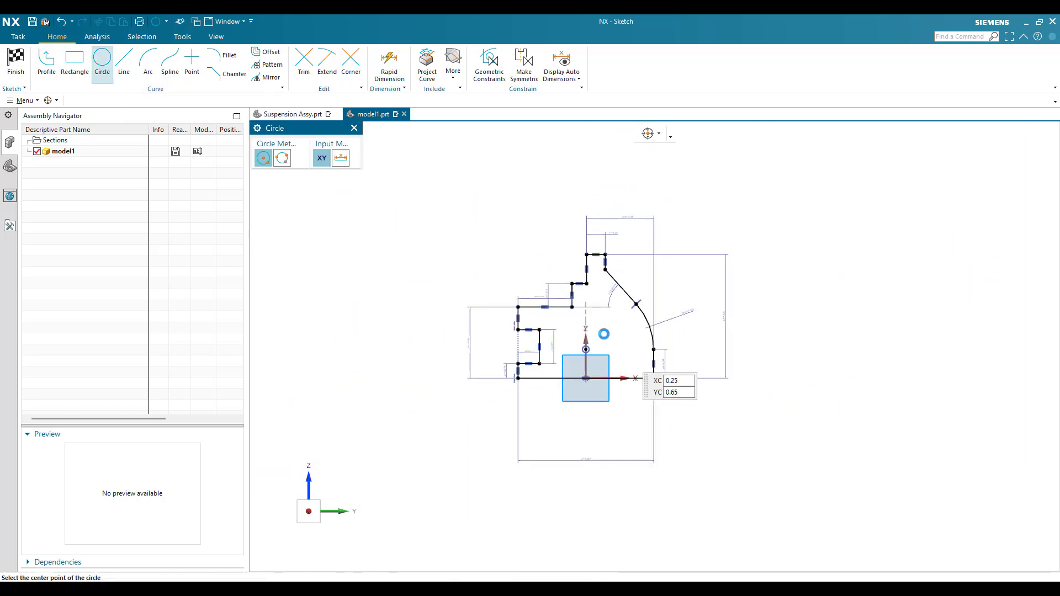
scroll(604, 334, down, 2)
click(831, 427)
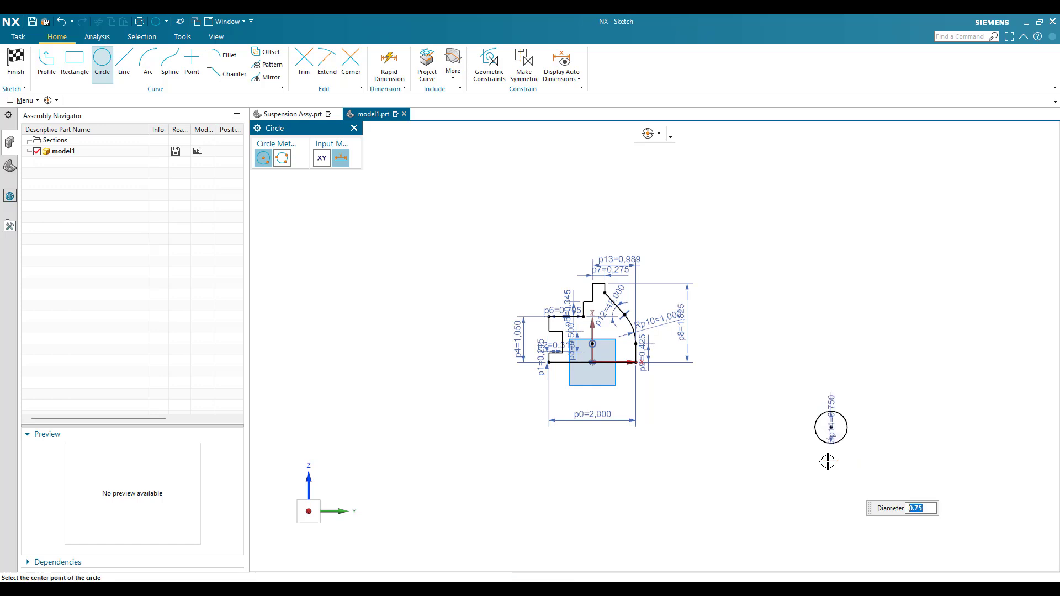
scroll(828, 461, up, 4)
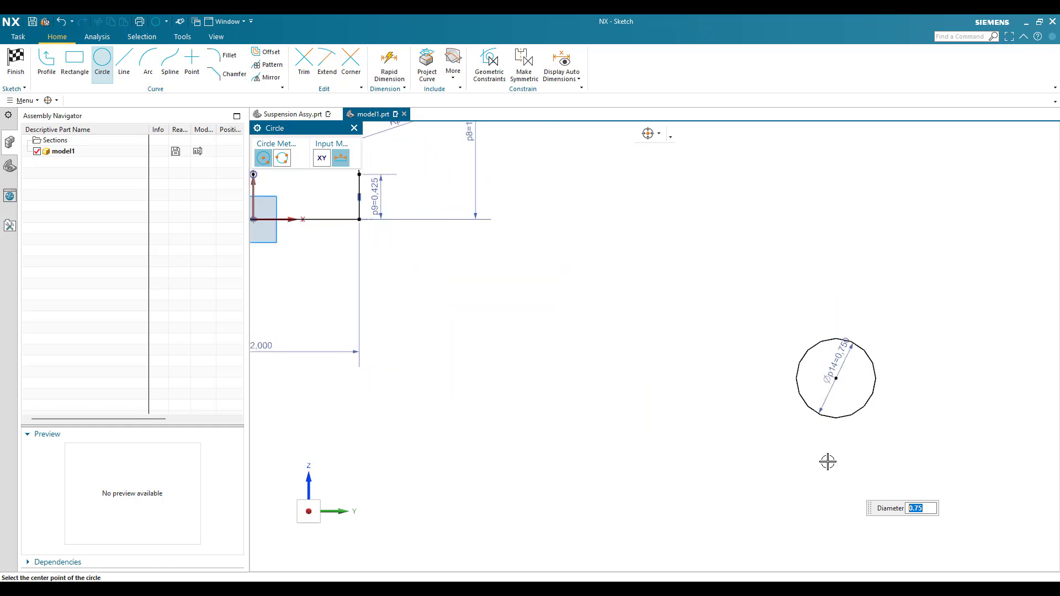
Add two circles with diameters of 0.55 and 0.625, both concentric with the 0.75 circle.
scroll(933, 518, down, 1)
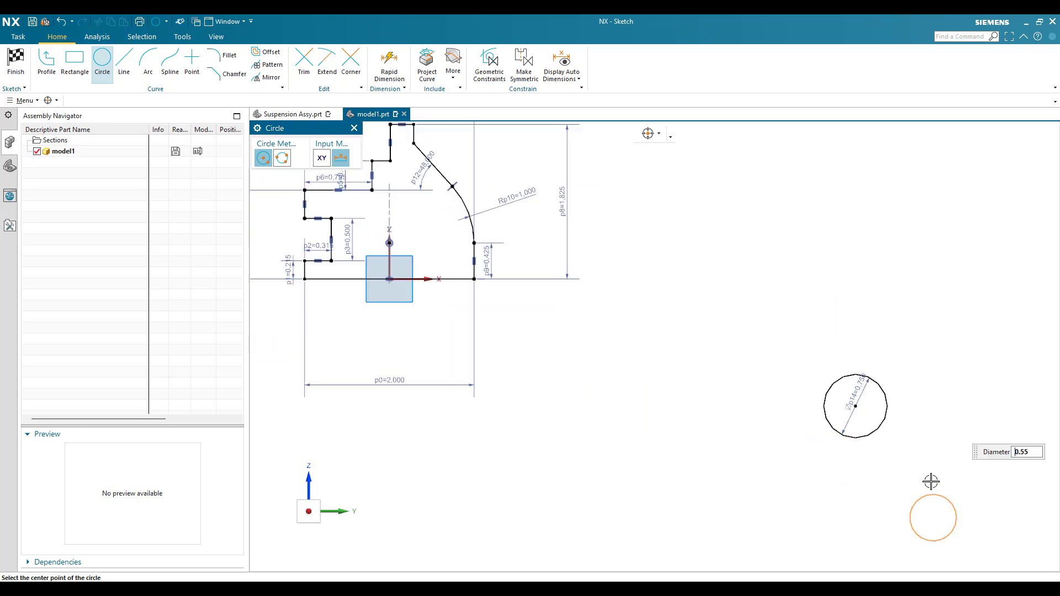
click(855, 406)
scroll(807, 446, up, 3)
scroll(691, 384, down, 3)
scroll(812, 456, up, 3)
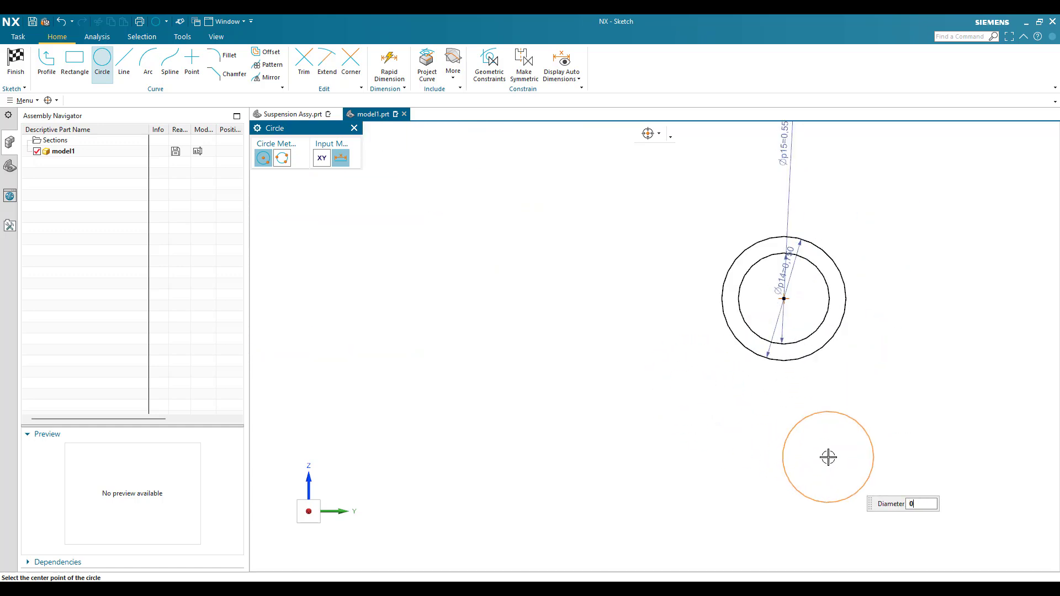
text(25)
key(Return)
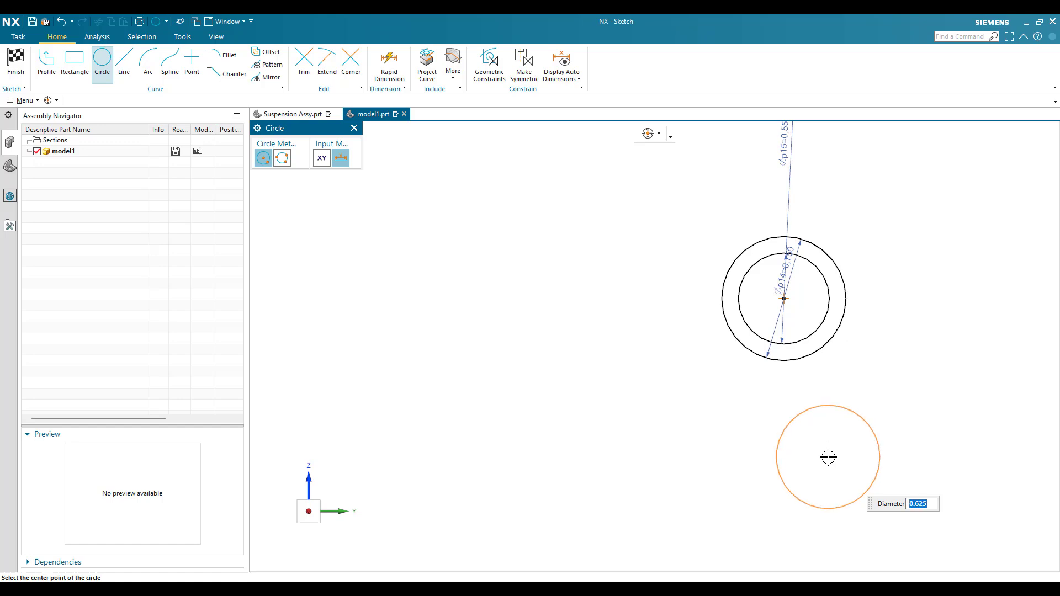
click(784, 299)
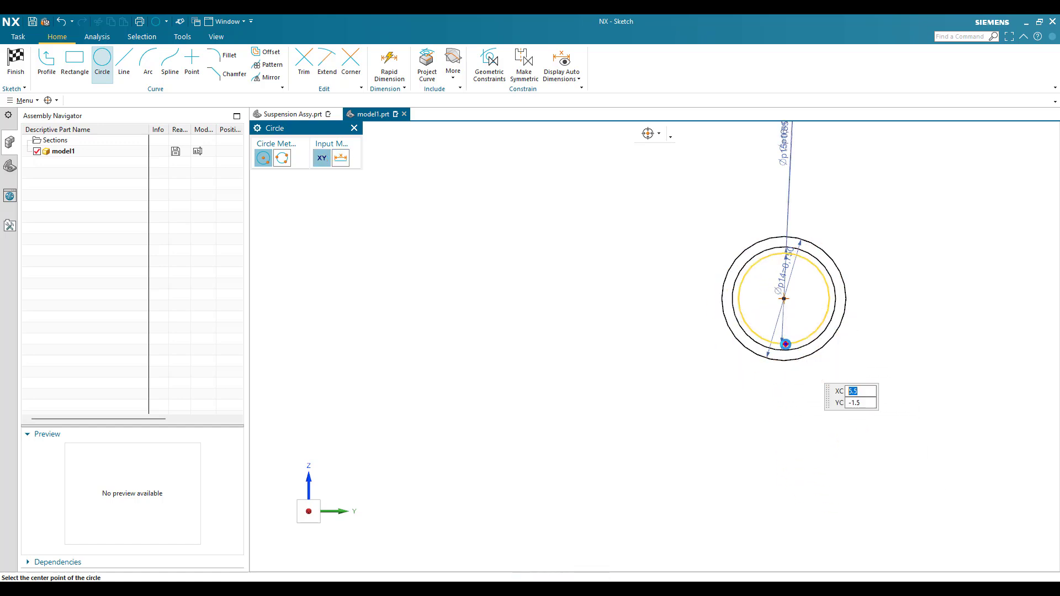
key(Escape)
Move the three concentric circles by their shared centre into the interior of the profile.
scroll(820, 422, down, 5)
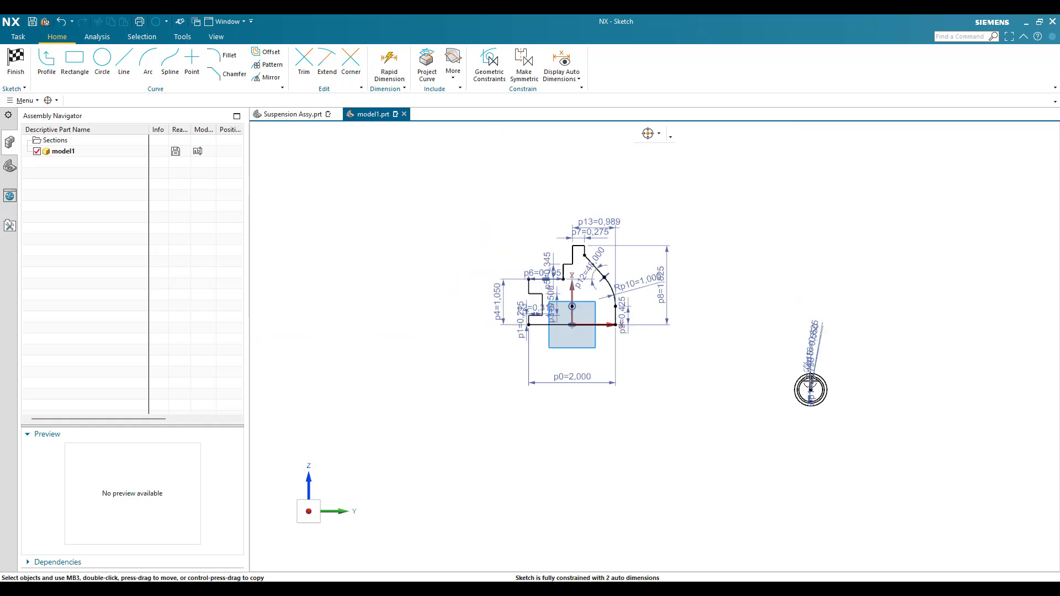
drag(810, 389, 579, 296)
scroll(579, 296, up, 8)
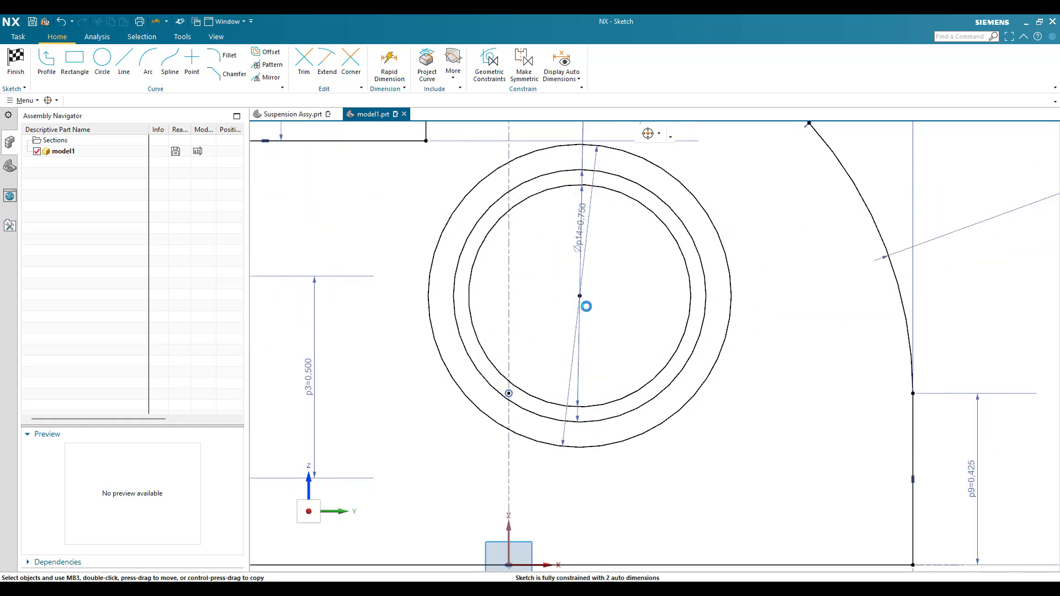
Dimension the vertical distance from the sketch origin to the circles' centre at 0.682.
key(d)
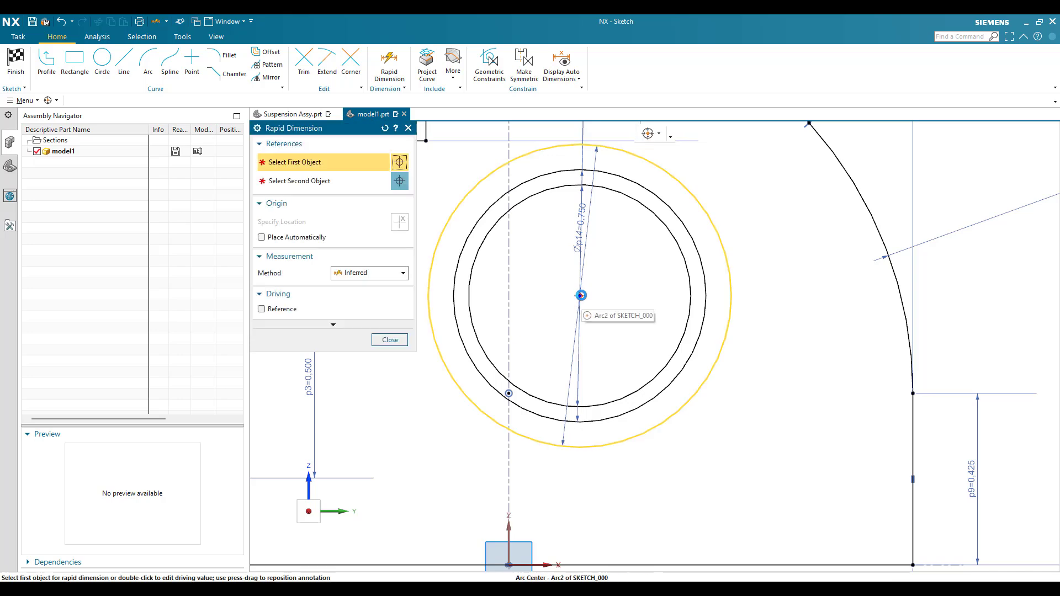
click(581, 296)
scroll(566, 352, down, 1)
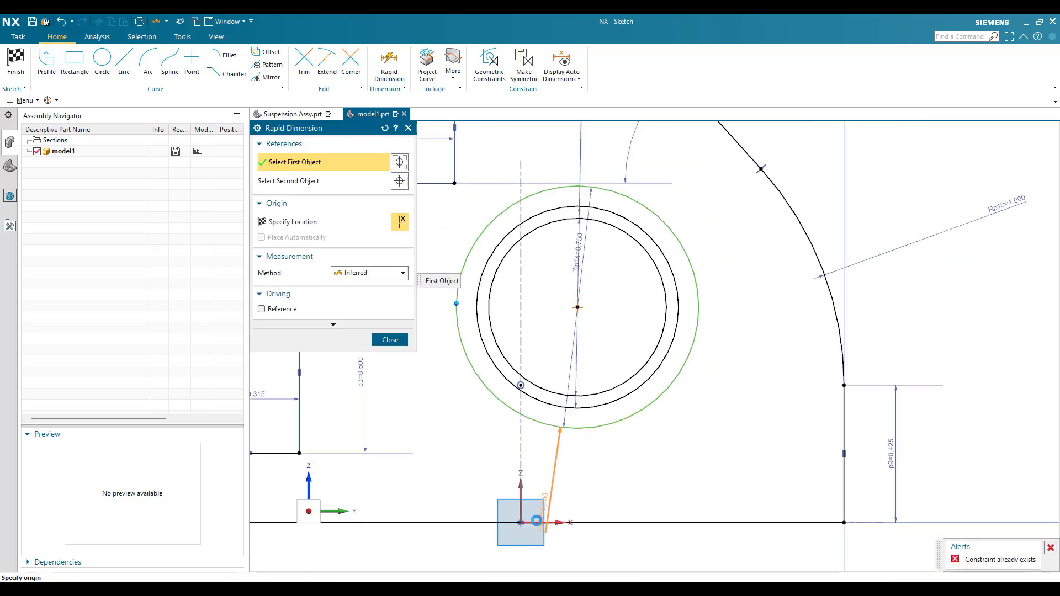
click(521, 519)
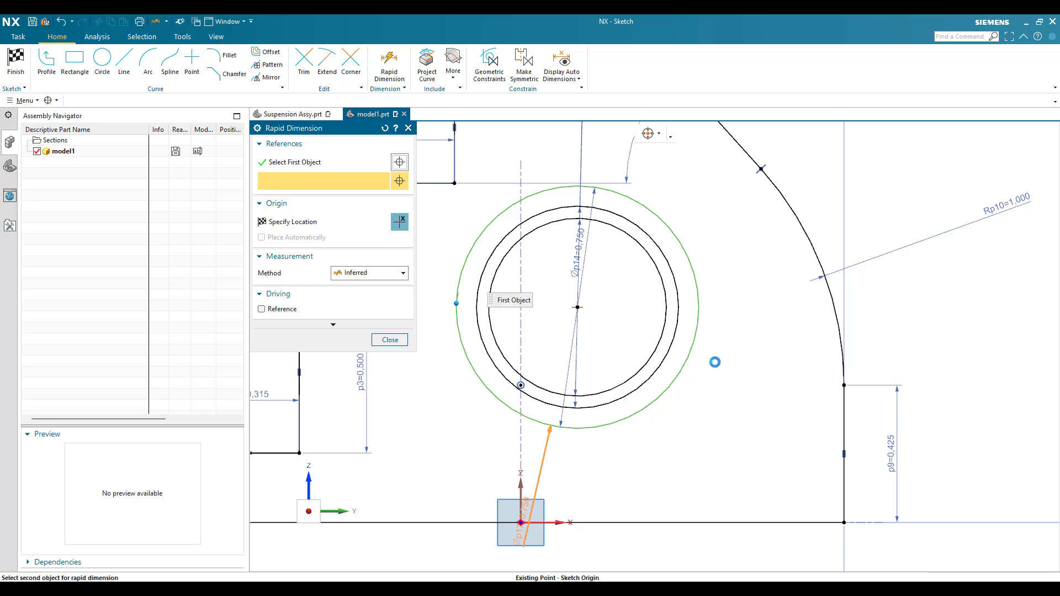
click(967, 380)
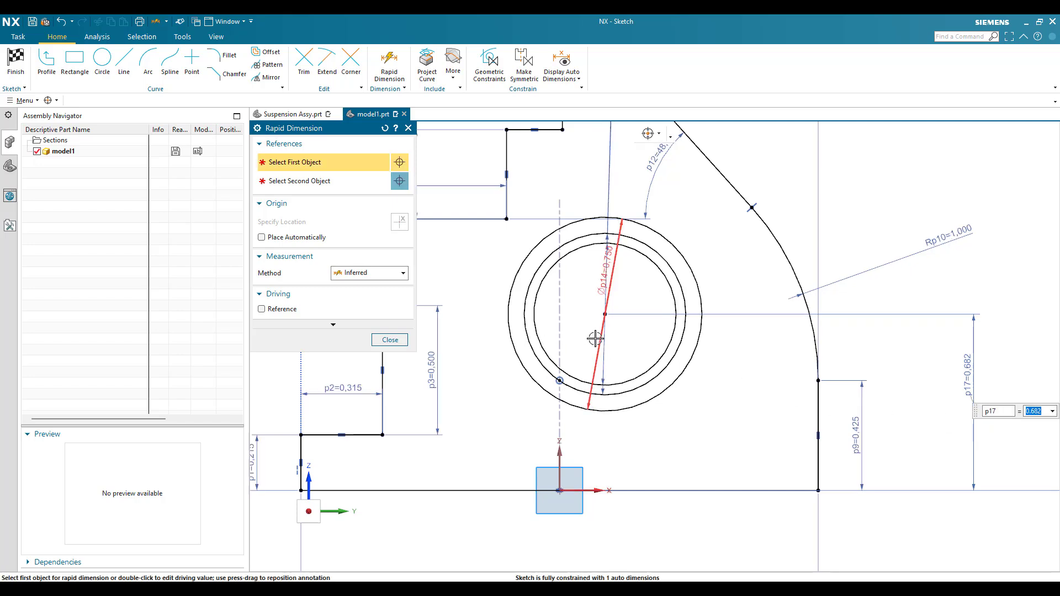
Dimension the horizontal distance from the circles' centre to the base line's right endpoint at 1.063.
click(604, 312)
click(819, 491)
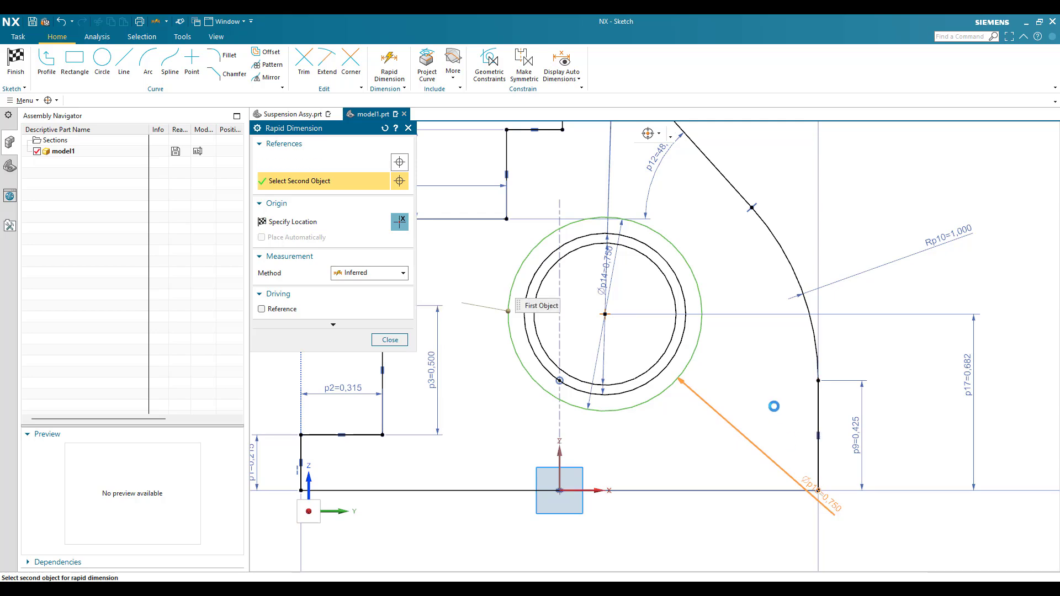
scroll(767, 386, down, 4)
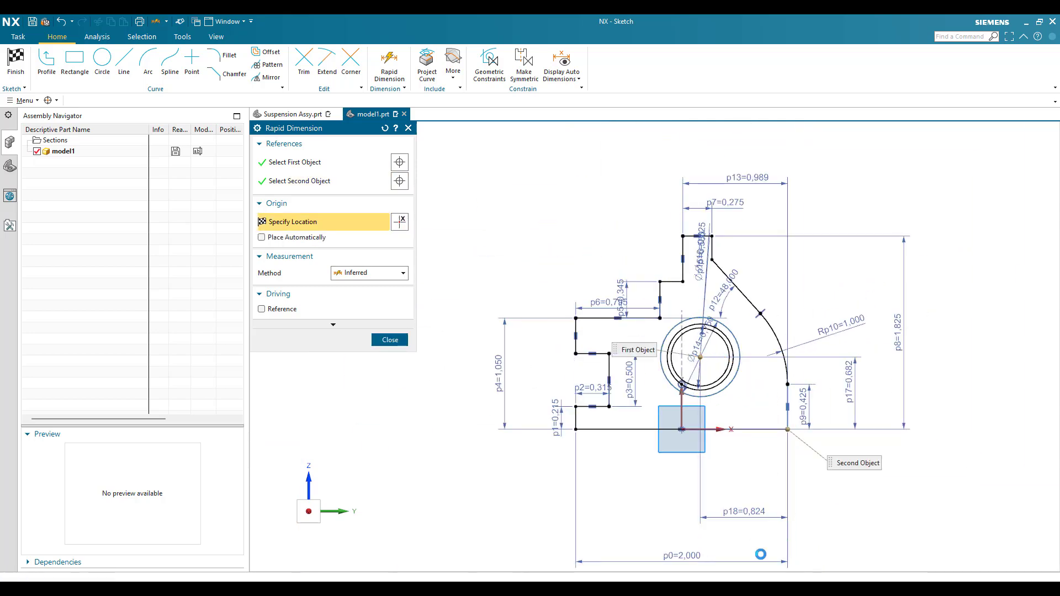
click(761, 555)
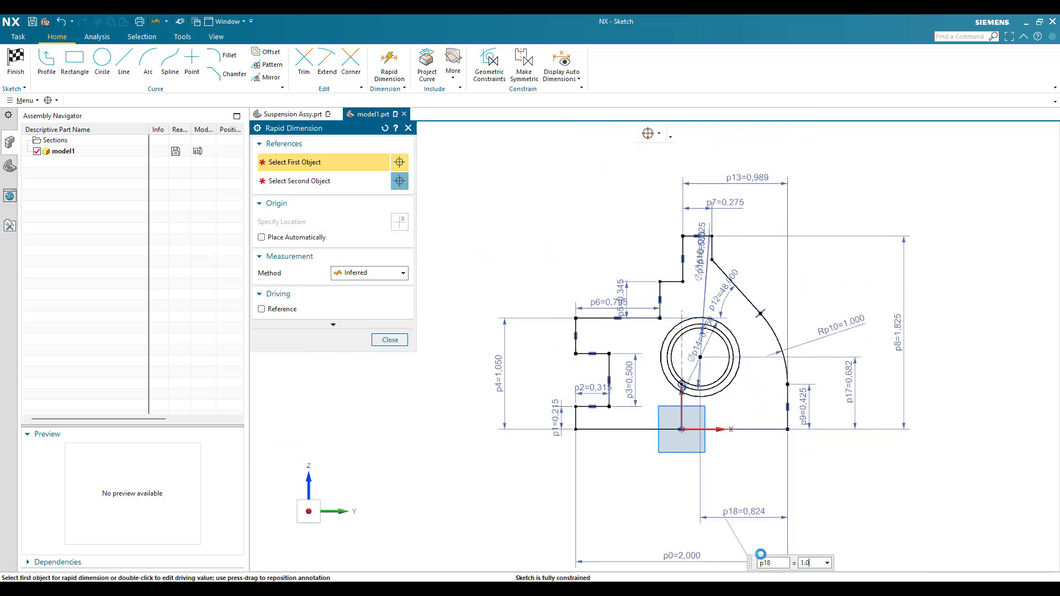
key(Return)
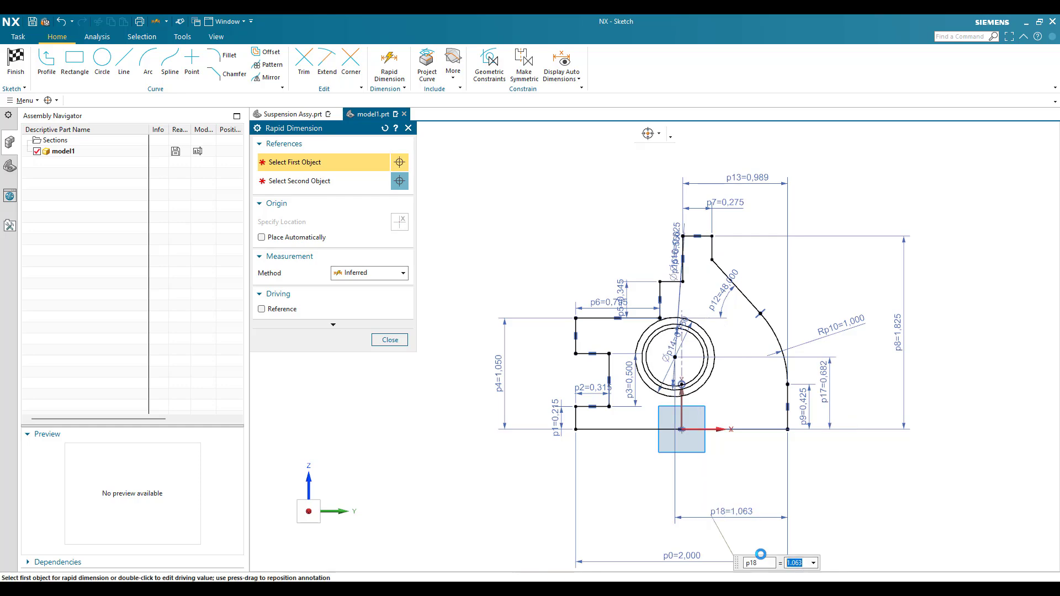
key(Escape)
Sketch a vertical line about 0.23 tall up from the base line and a horizontal line about 0.44 long to the right vertical edge.
scroll(729, 443, up, 3)
scroll(652, 406, down, 3)
scroll(643, 309, up, 3)
scroll(539, 287, down, 4)
scroll(485, 346, up, 3)
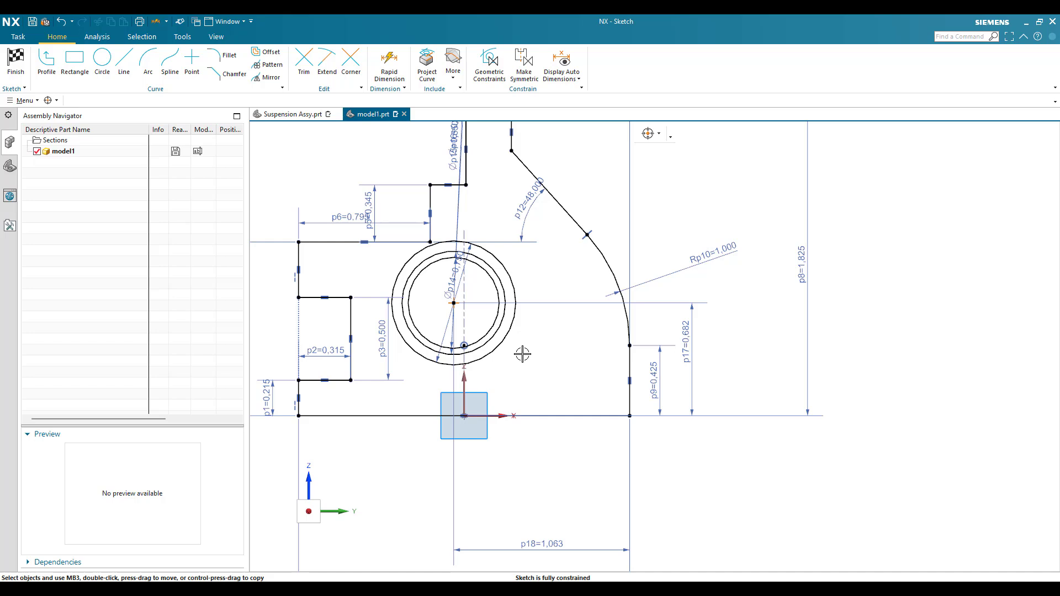
click(124, 63)
scroll(530, 381, up, 3)
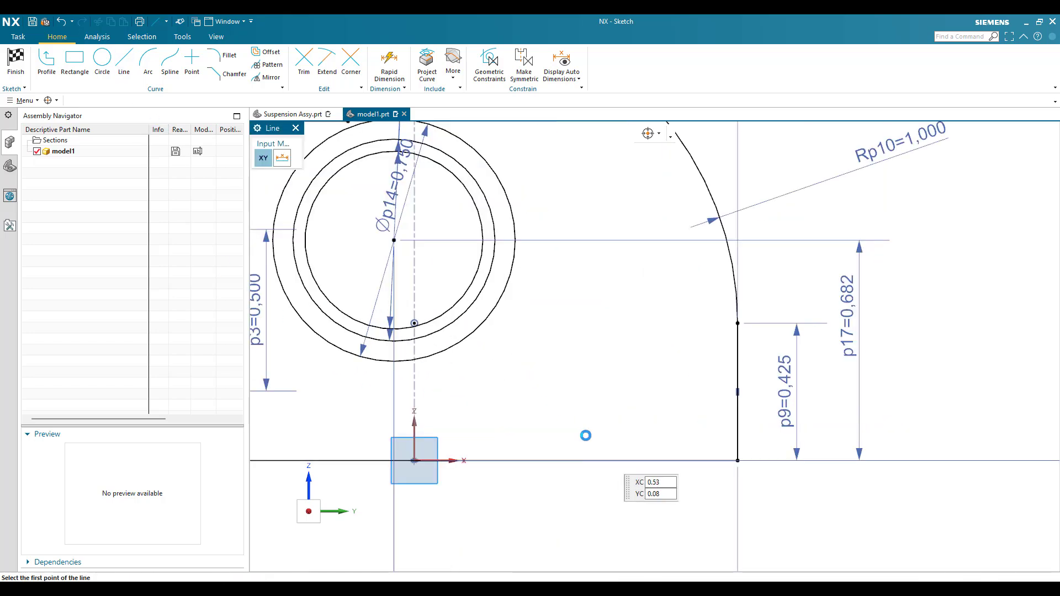
click(596, 461)
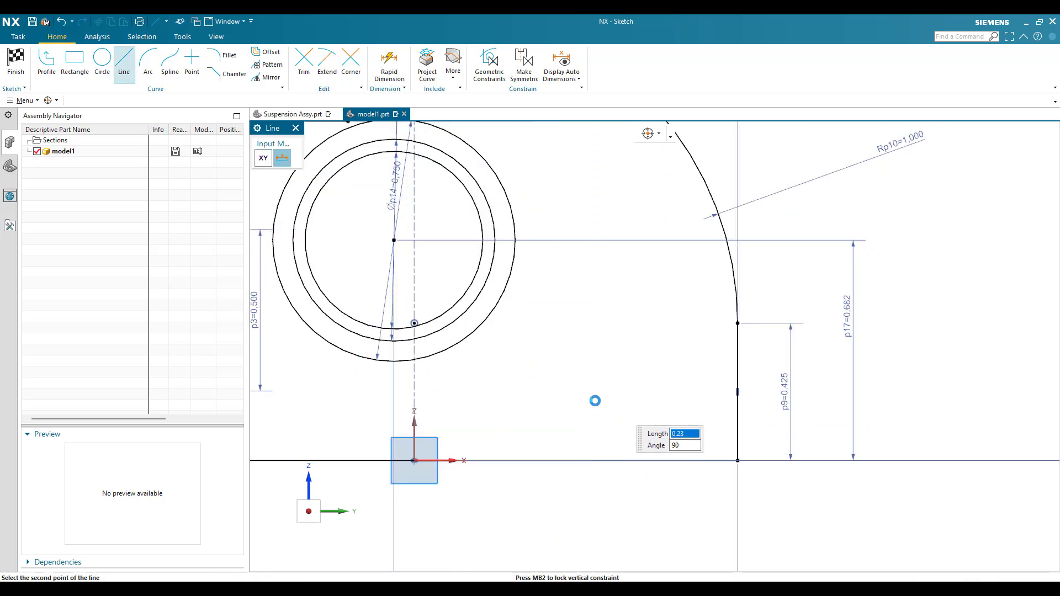
click(596, 388)
click(597, 387)
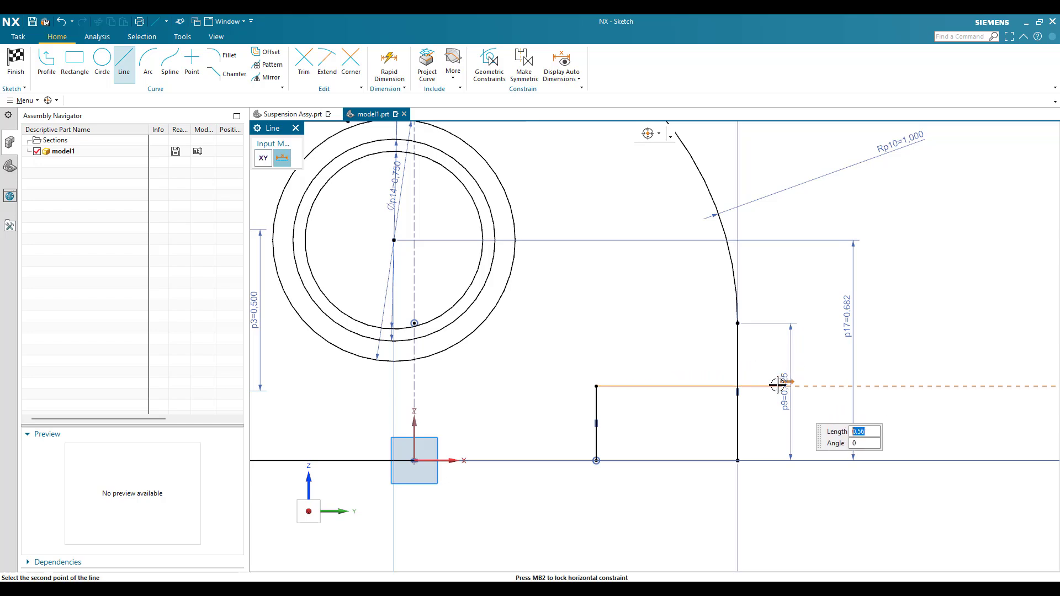
click(742, 381)
key(Escape)
right_click(685, 385)
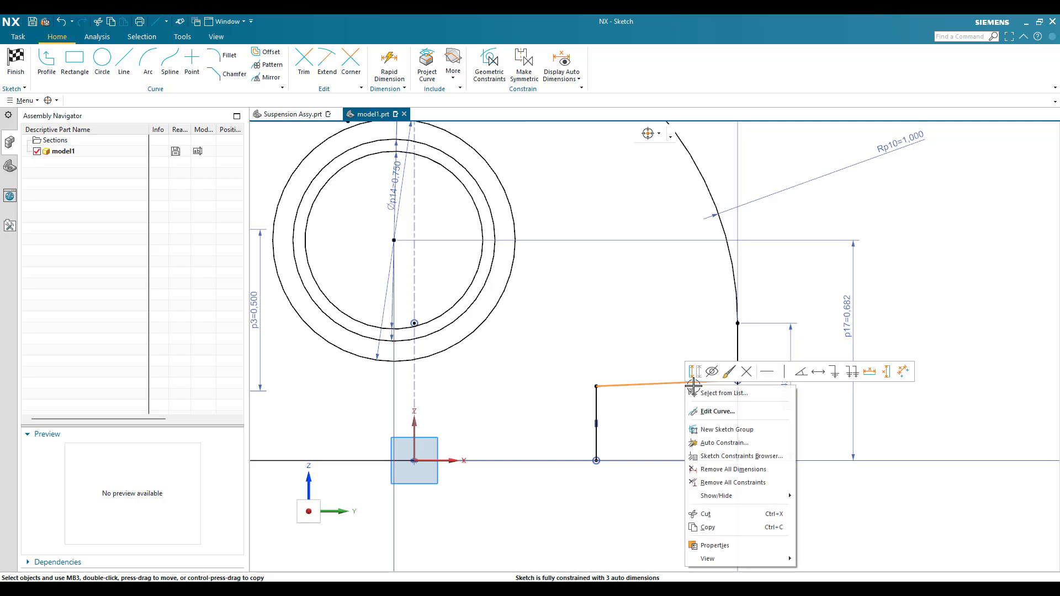
key(h)
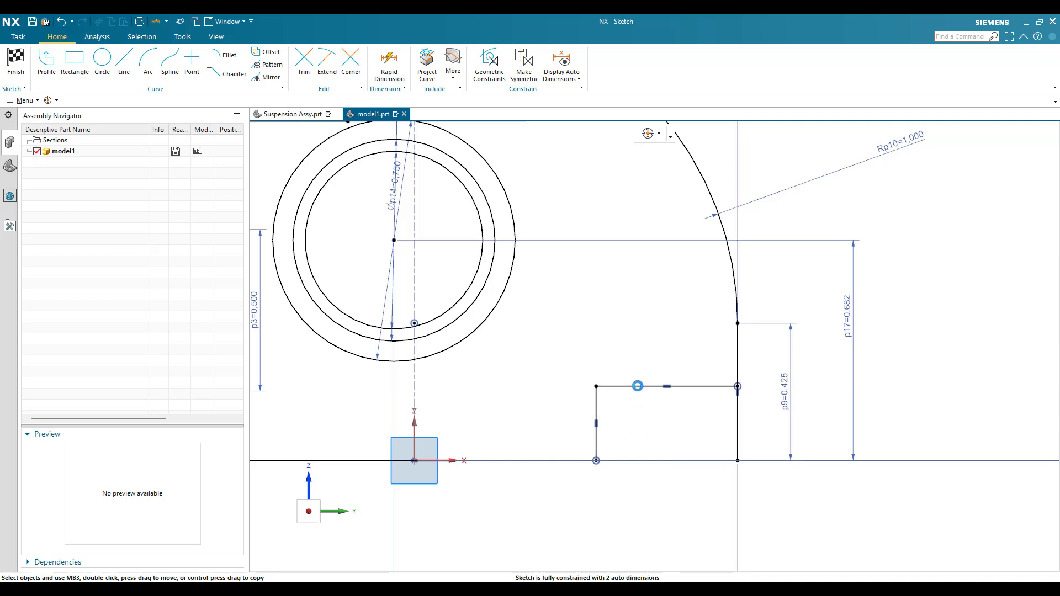
Dimension the length of the new horizontal line in the lower-right corner at 0.315.
key(d)
click(638, 386)
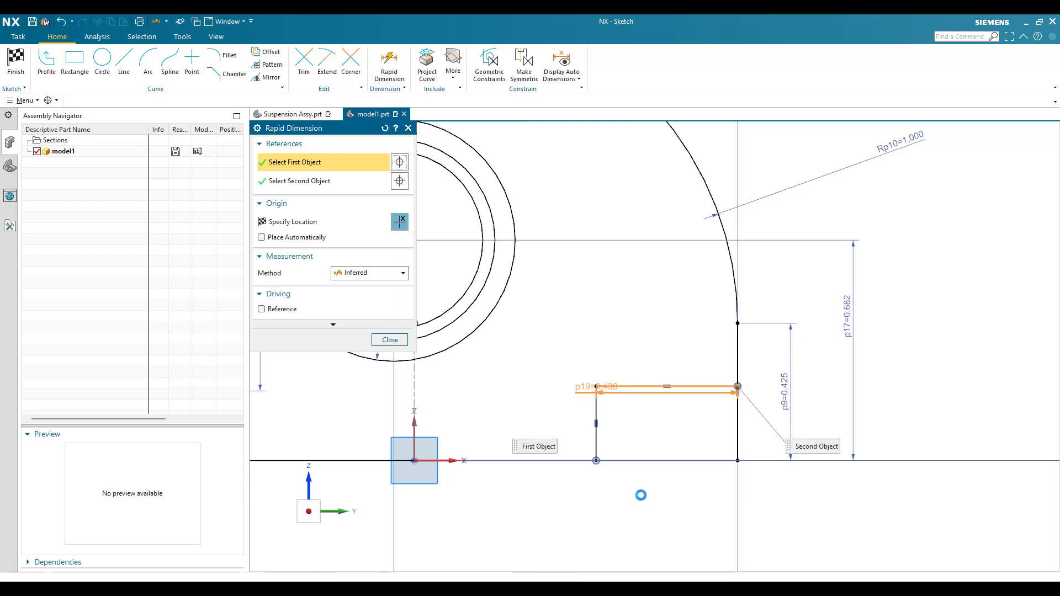
click(650, 517)
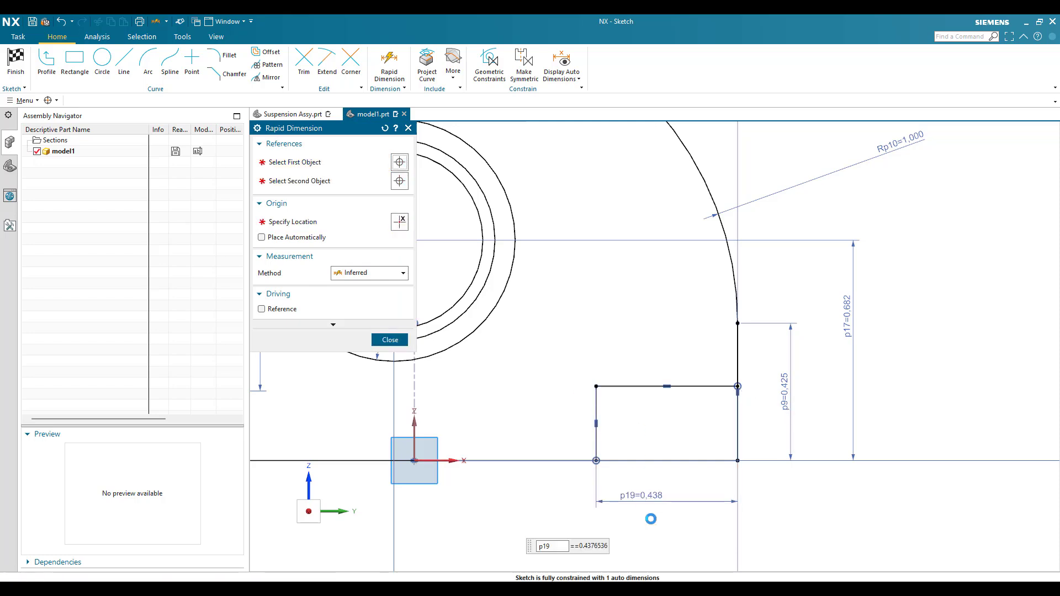
text(0.315)
key(Return)
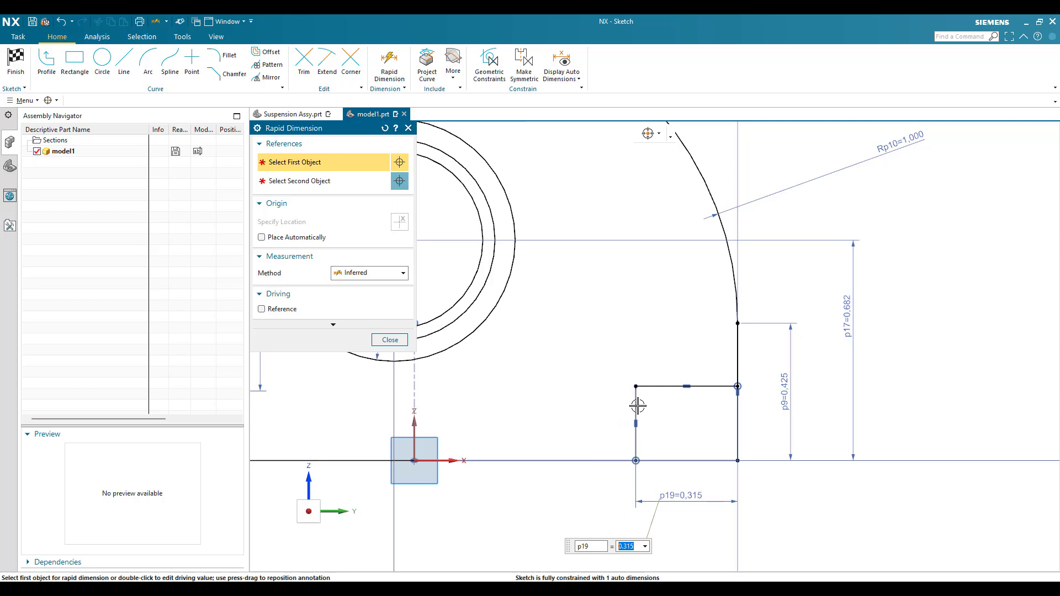
Dimension the height of the new vertical line in the lower-right corner at 0.187.
click(637, 405)
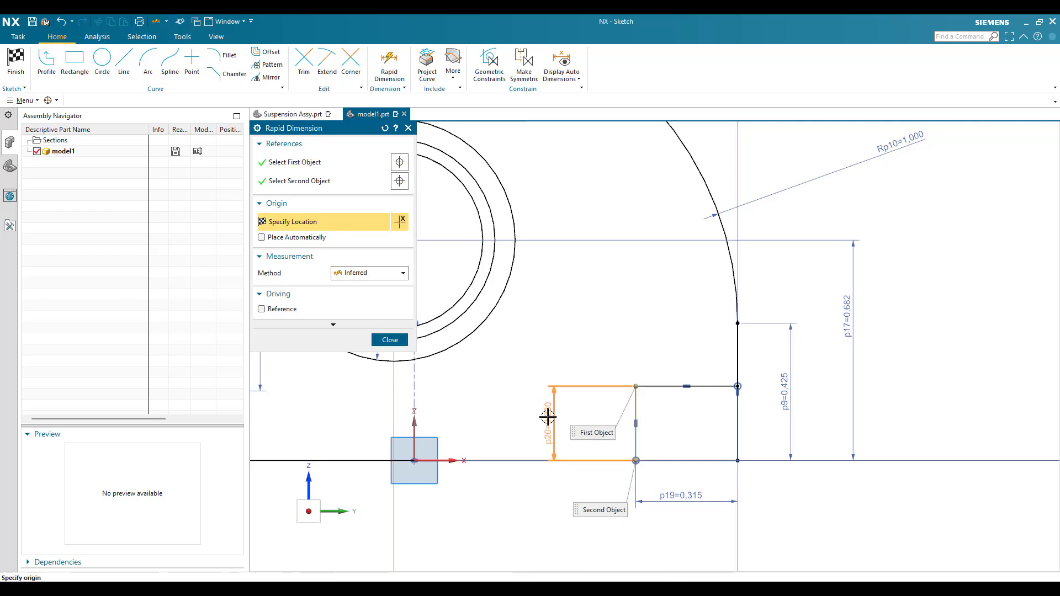
click(547, 417)
text(0,1)
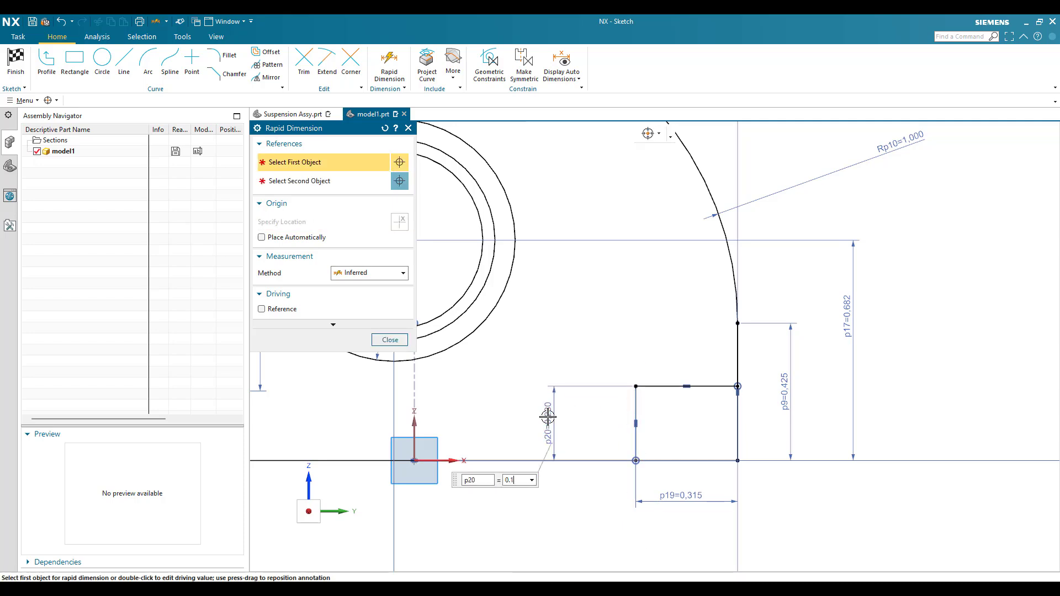
key(Return)
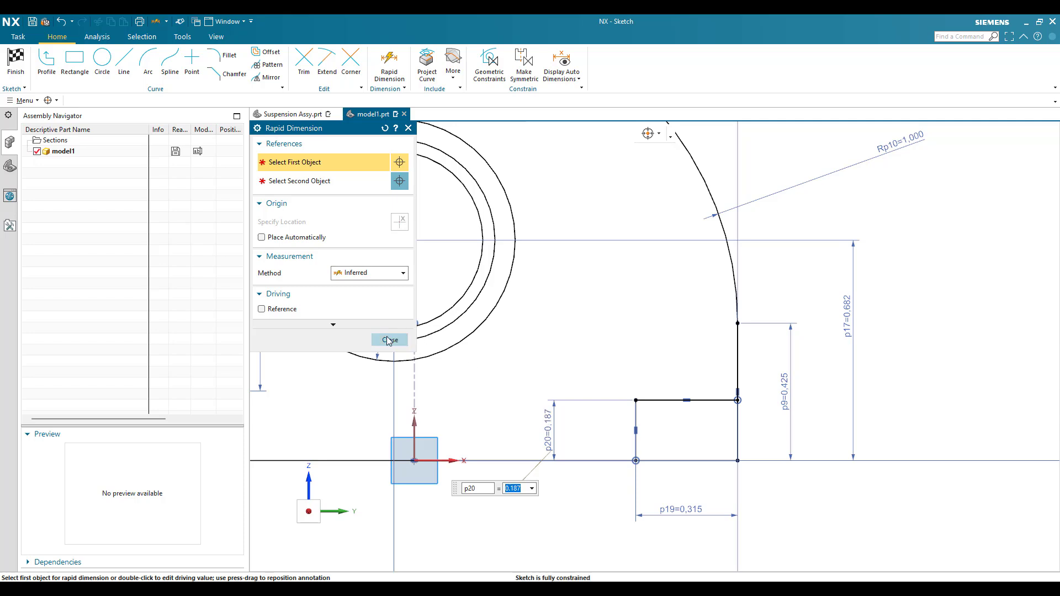
click(390, 340)
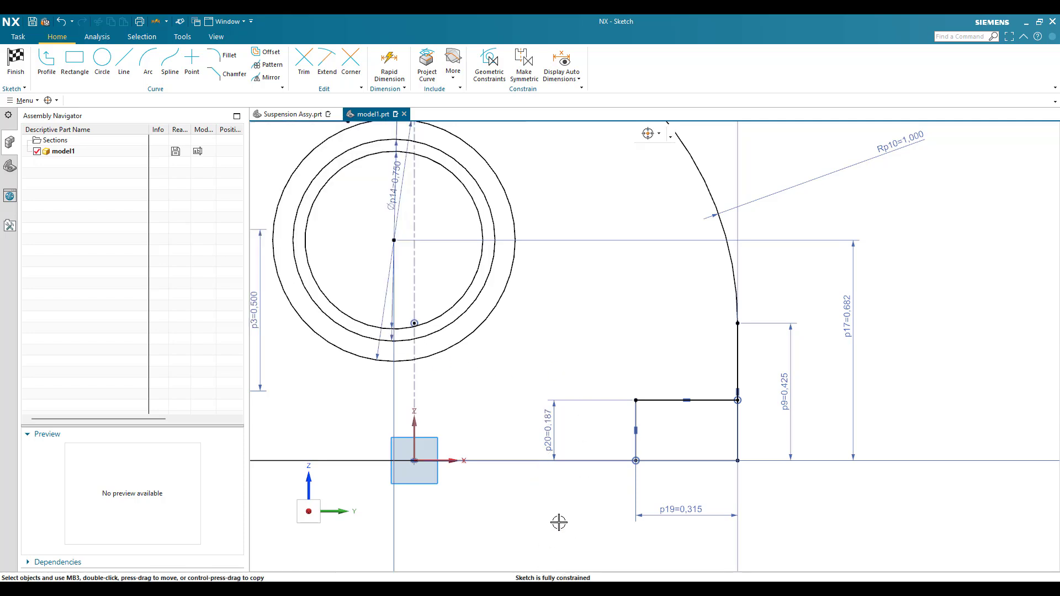
Reposition the 0.345 height dimension and the circles' diameter dimensions clear of the profile, and finish the sketch.
scroll(585, 478, down, 5)
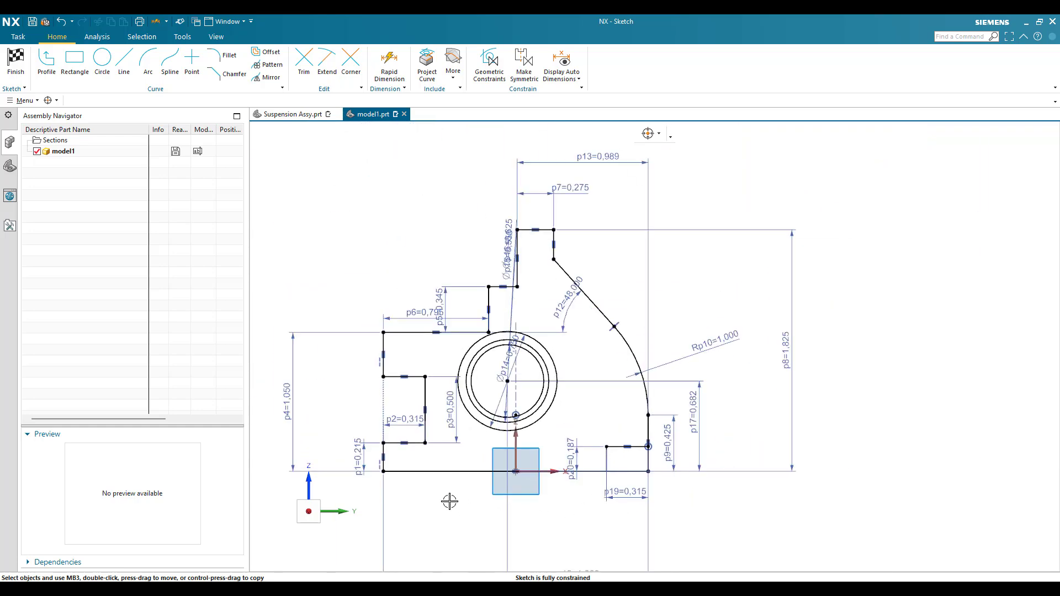
drag(442, 317, 358, 312)
drag(491, 262, 528, 305)
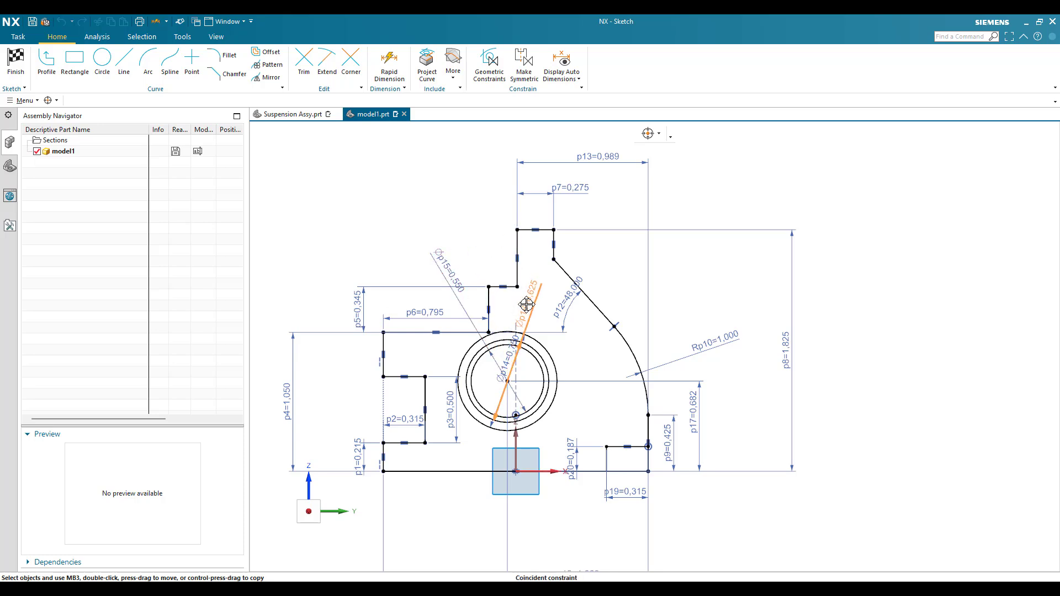
drag(442, 268, 601, 398)
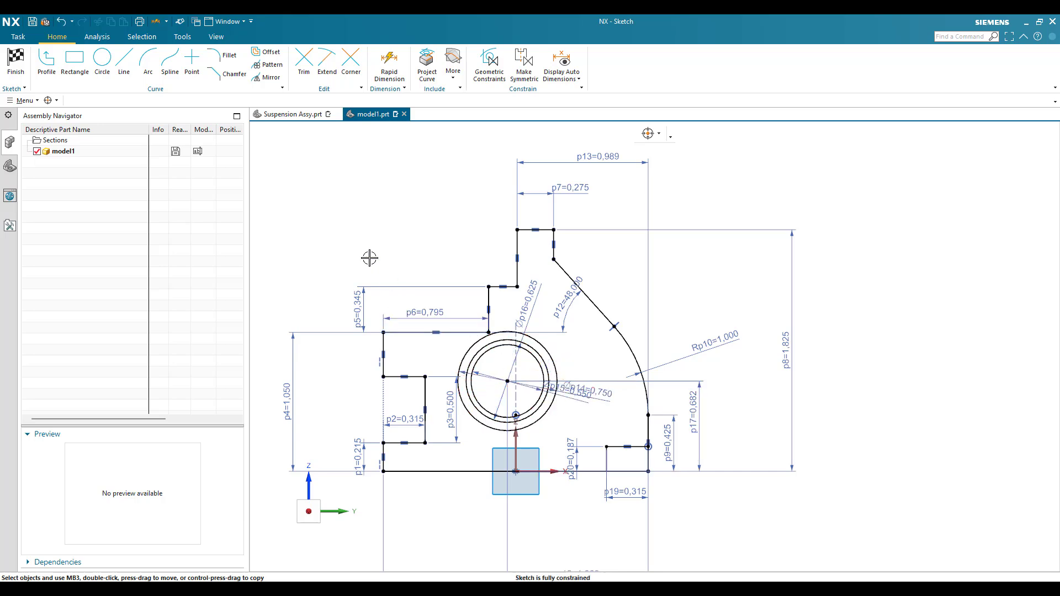
click(17, 73)
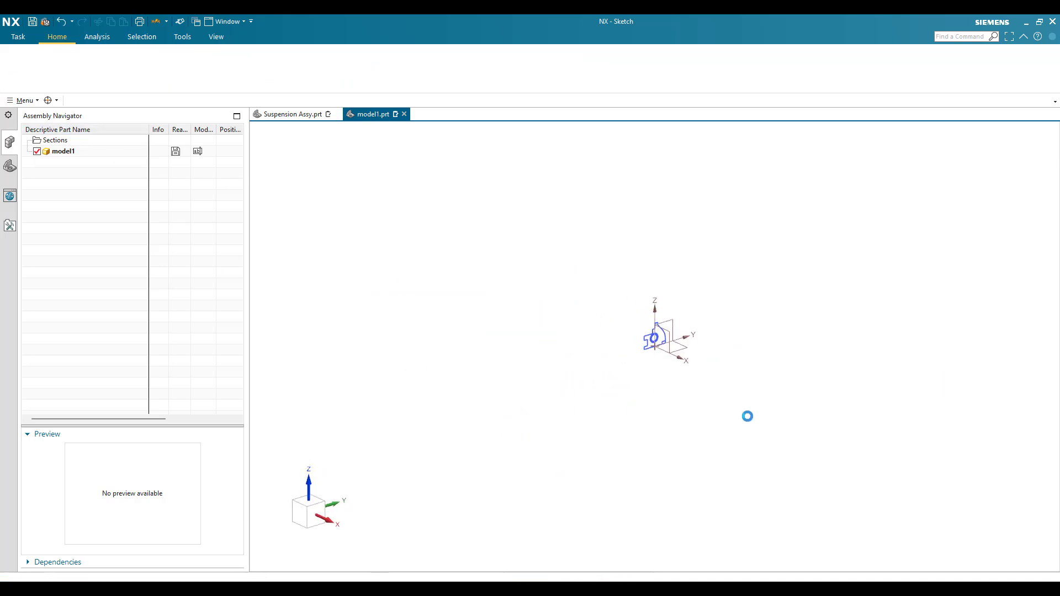
key(ctrl+f)
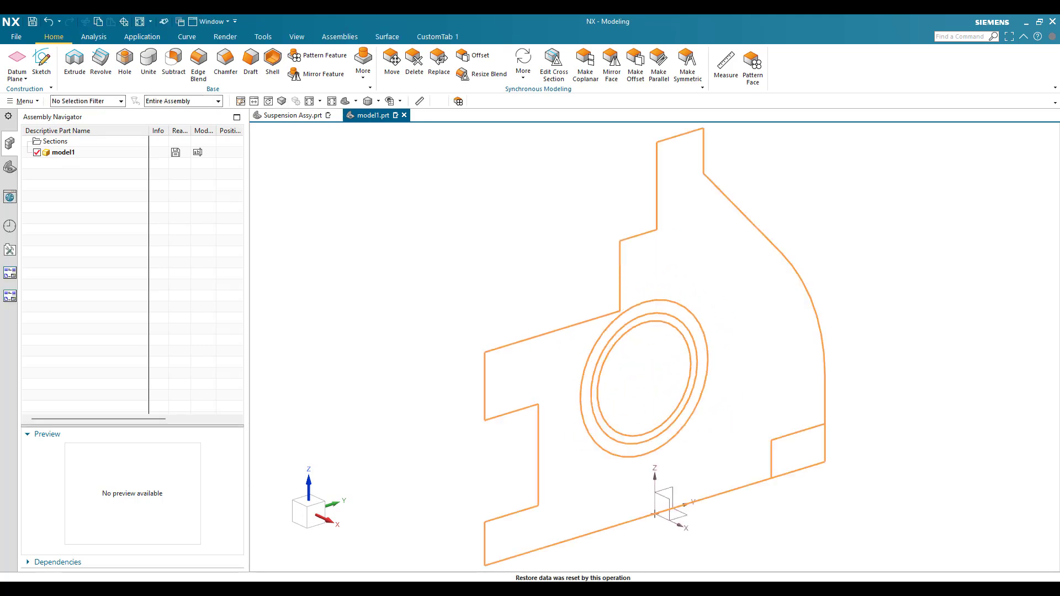
key(Escape)
Extrude the closed outer profile, following the notch's inner lines at the lower corner, 0.315 in as a new body.
click(75, 60)
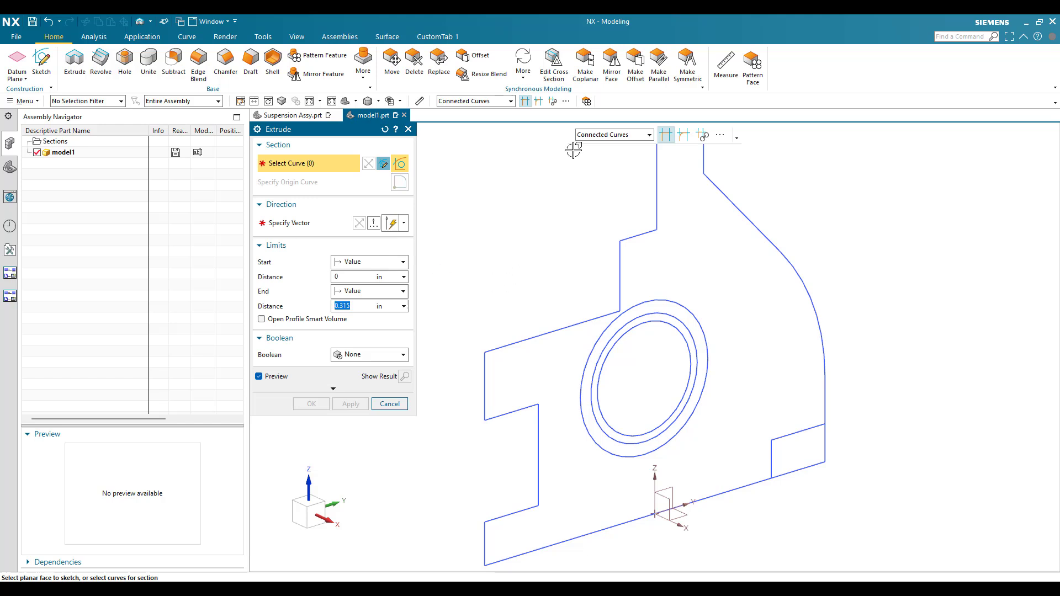
click(527, 342)
scroll(779, 430, up, 5)
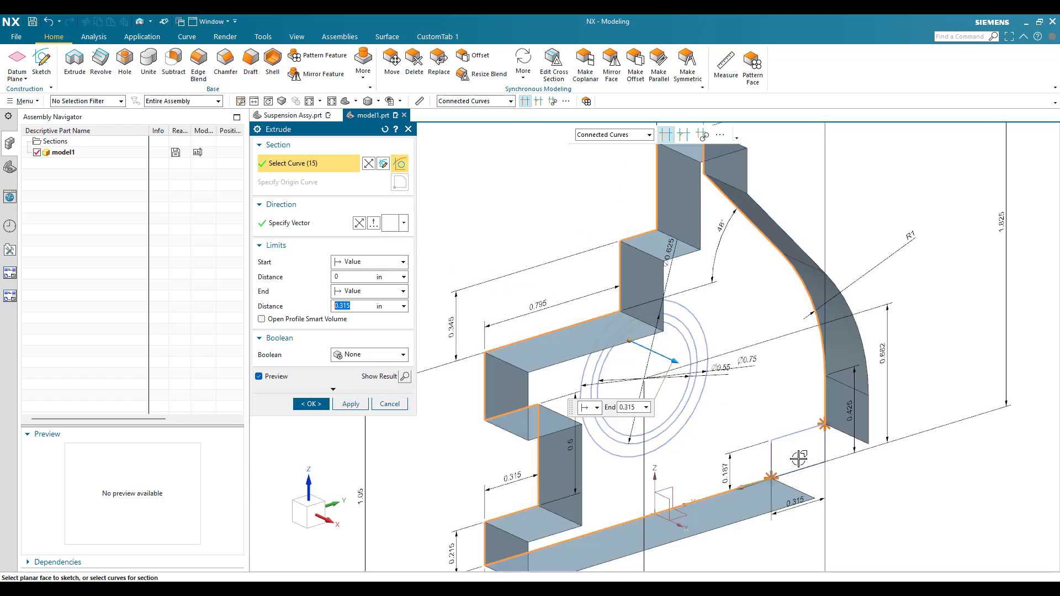
click(764, 441)
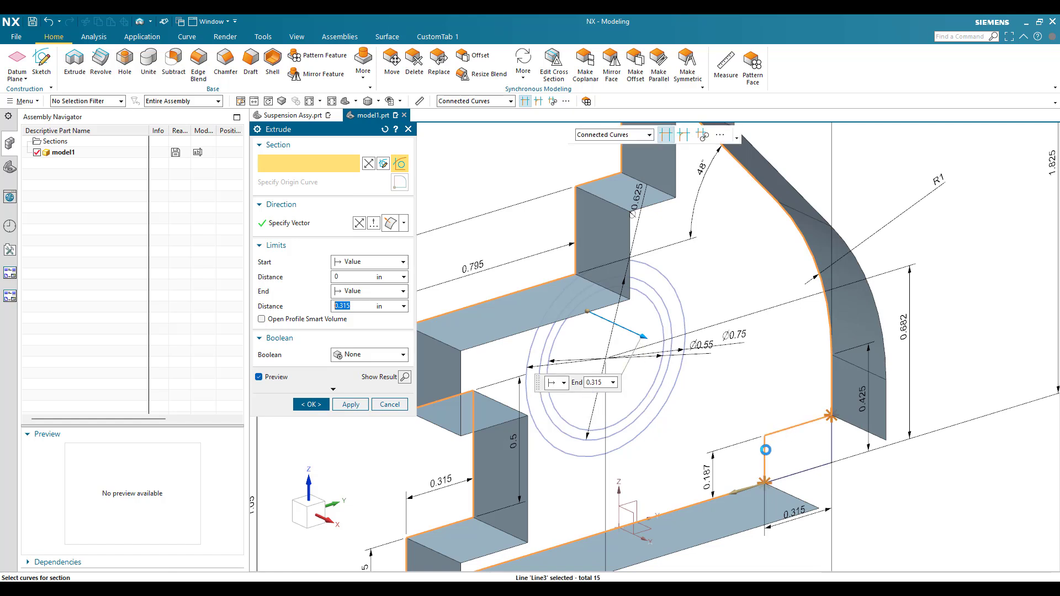
scroll(775, 327, down, 2)
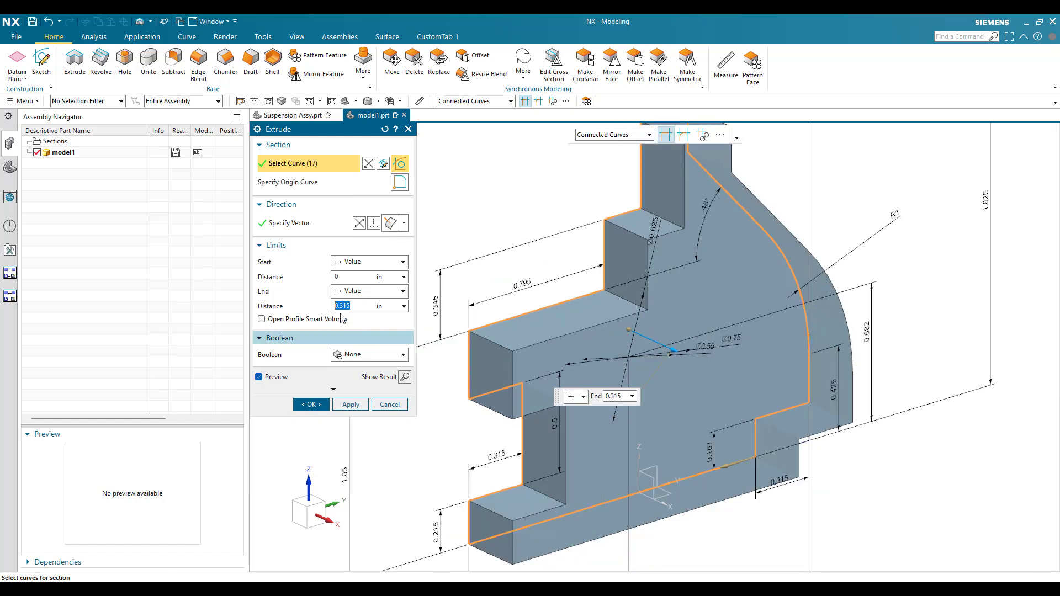
click(314, 406)
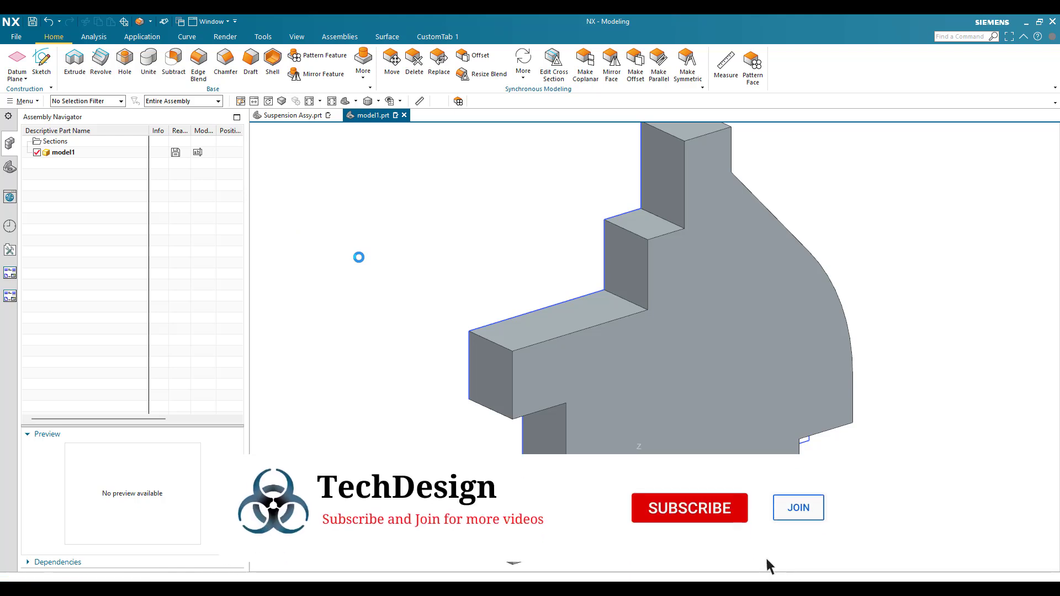
Blend the four vertical end edges of the upper and lower lugs with a 0.1575 in radius.
scroll(447, 371, up, 3)
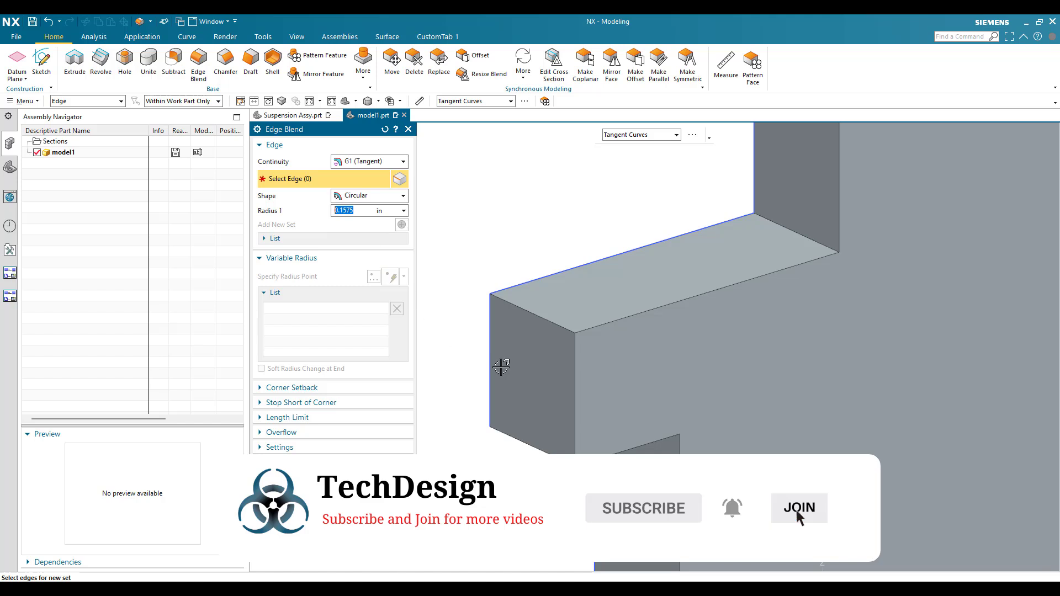
click(573, 385)
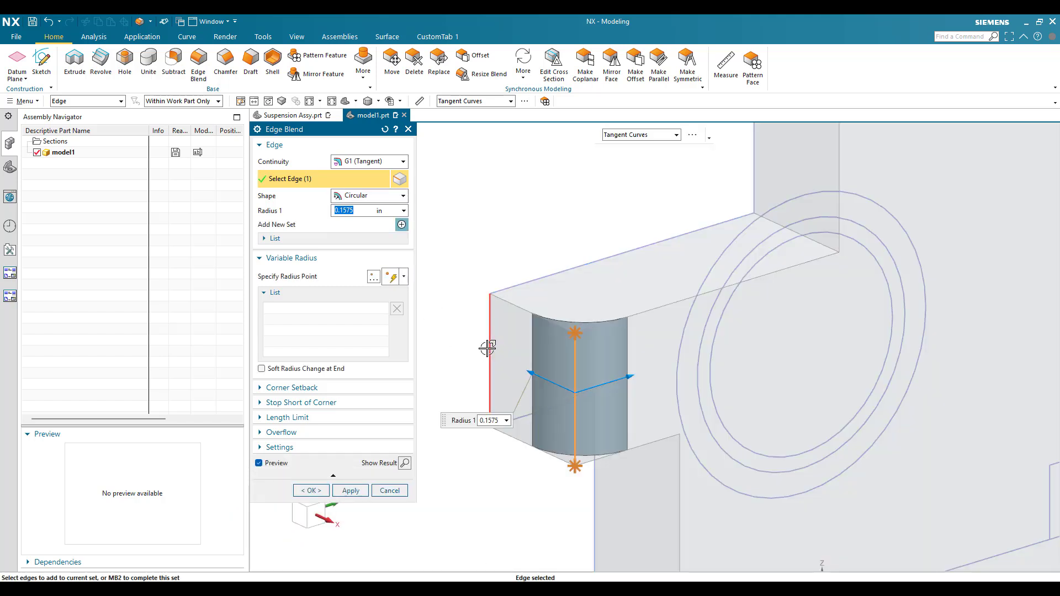
click(488, 350)
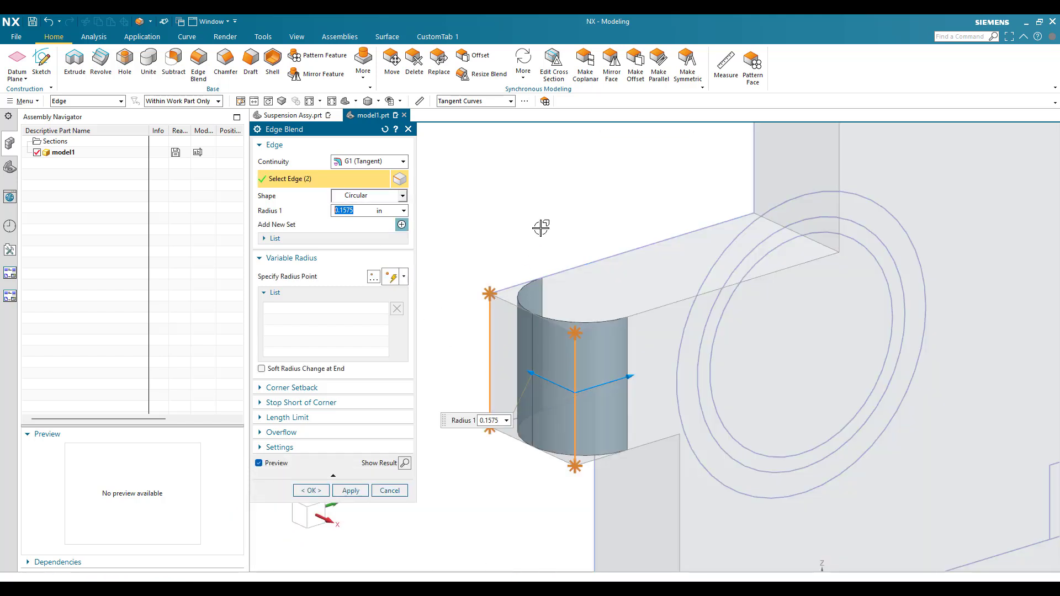
scroll(541, 228, down, 3)
scroll(543, 456, up, 4)
click(571, 382)
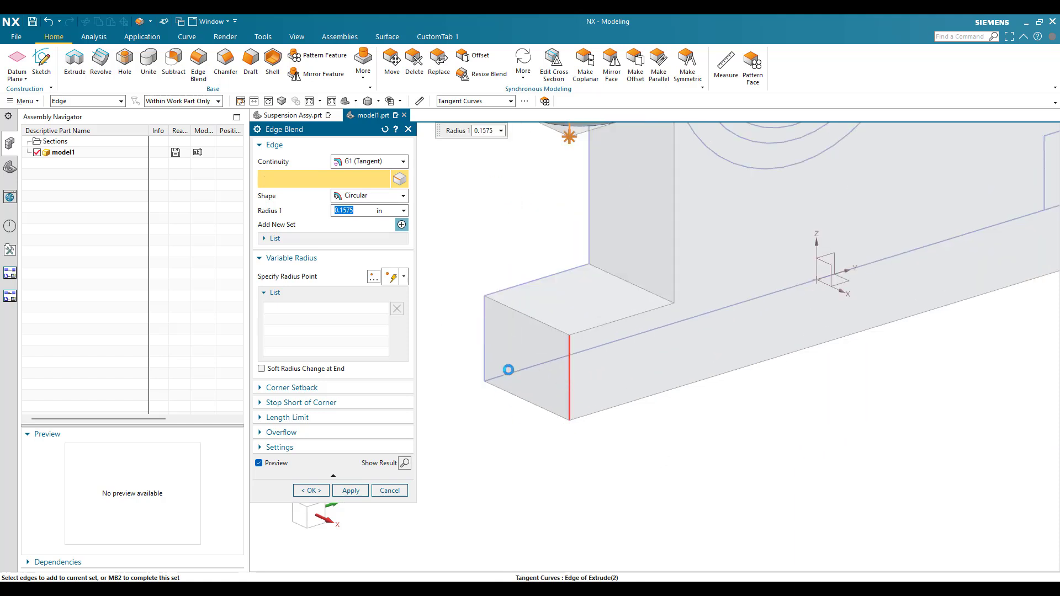
click(484, 330)
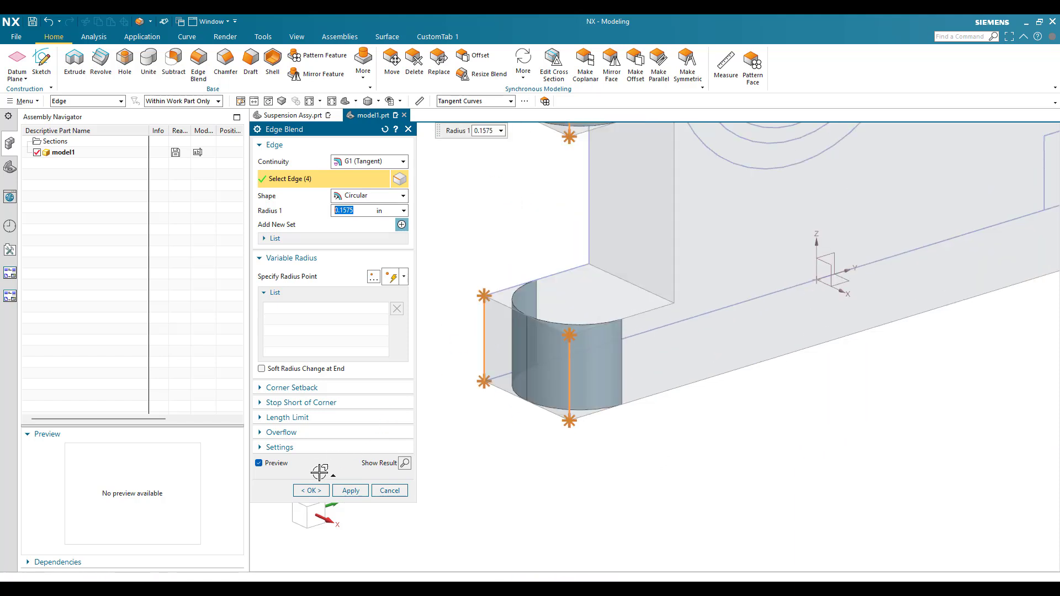
click(311, 490)
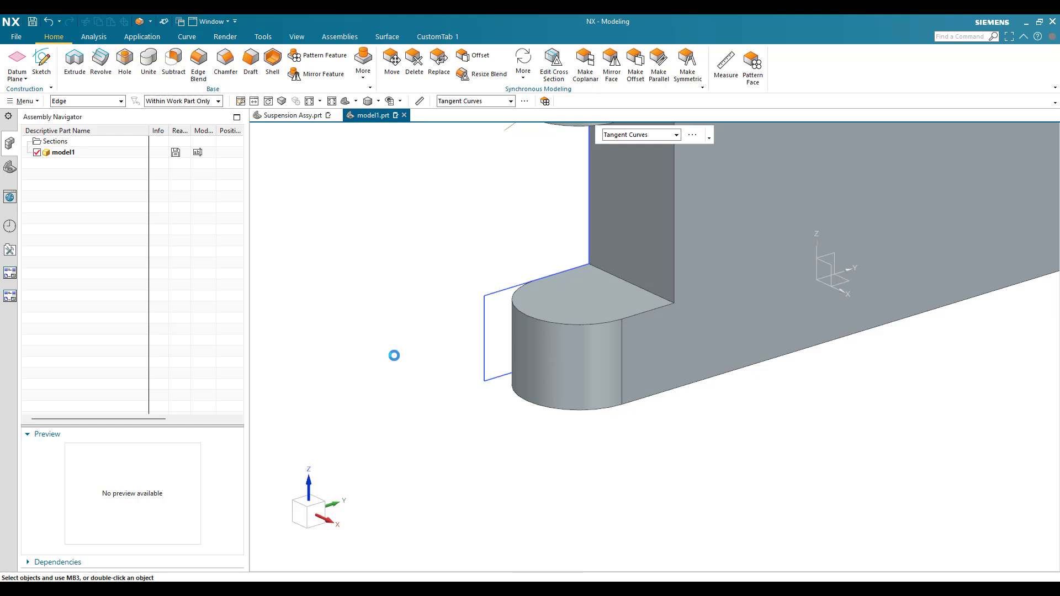
Extrude the outer 0.75 in circle 0.035 in outward from the plate's back face, united with the body.
scroll(369, 260, down, 2)
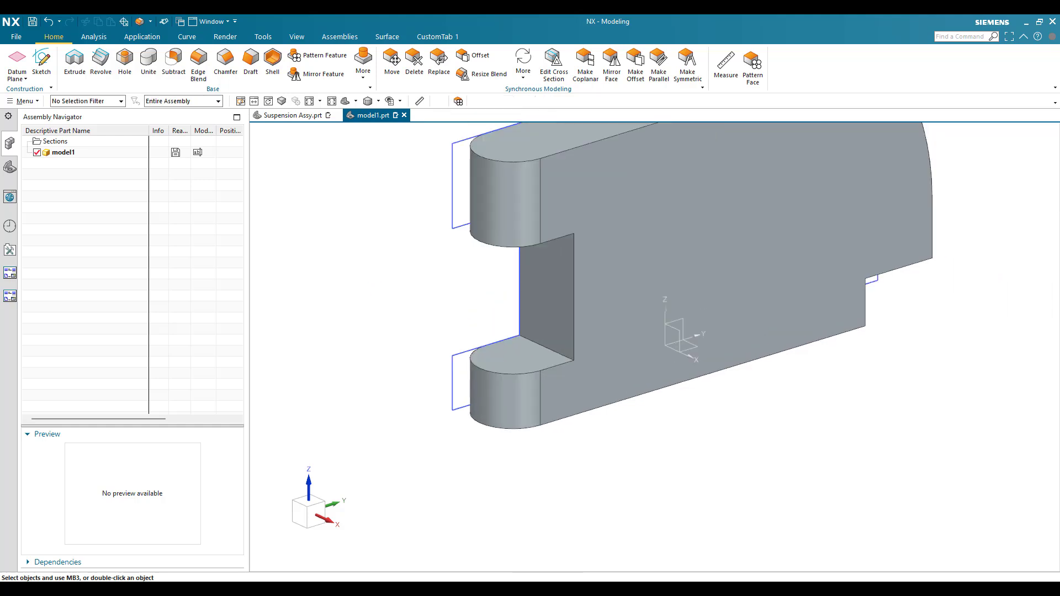
mouse_move(634, 307)
middle_down()
mouse_move(738, 308)
mouse_move(732, 258)
mouse_move(710, 260)
mouse_move(705, 326)
middle_up()
scroll(733, 258, up, 3)
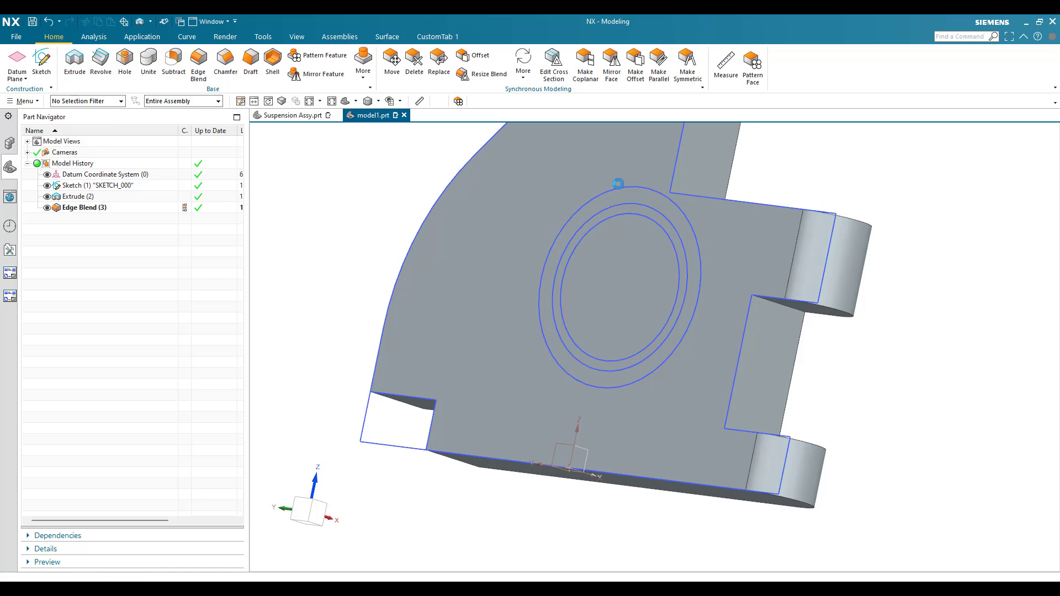
key(x)
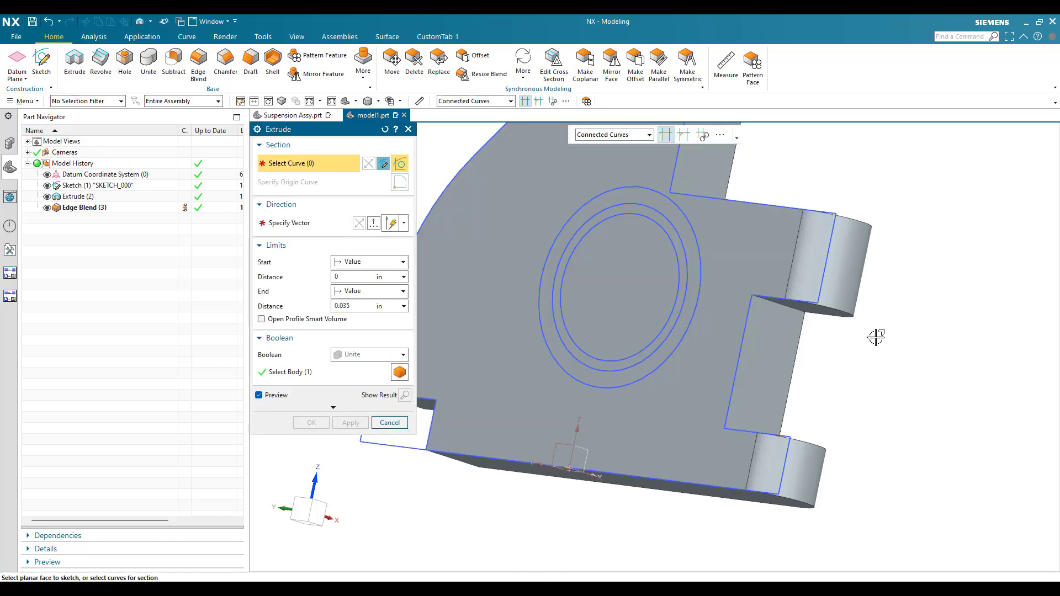
scroll(641, 185, up, 3)
click(640, 189)
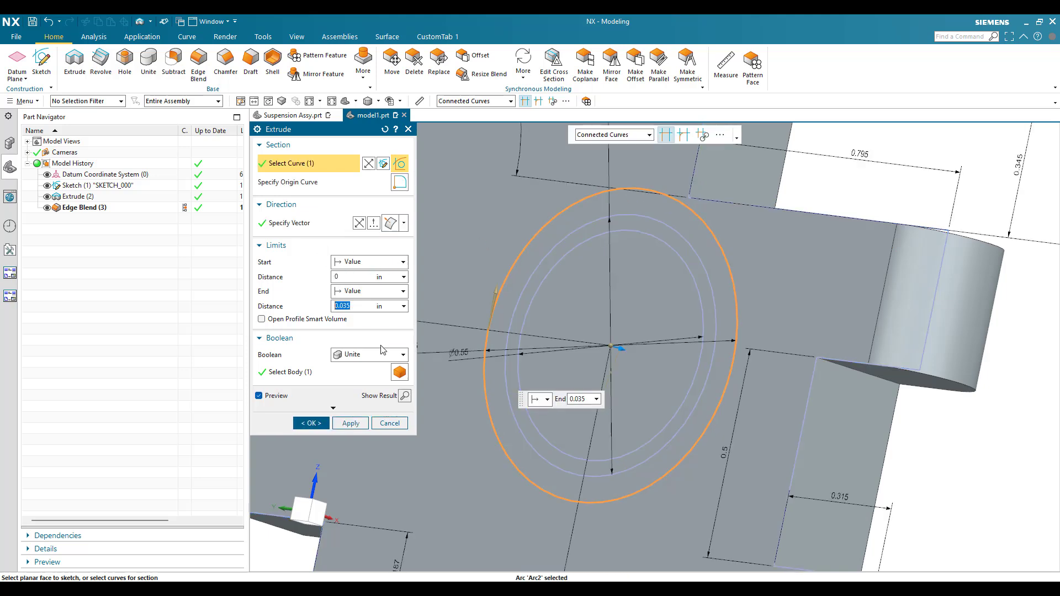
click(348, 371)
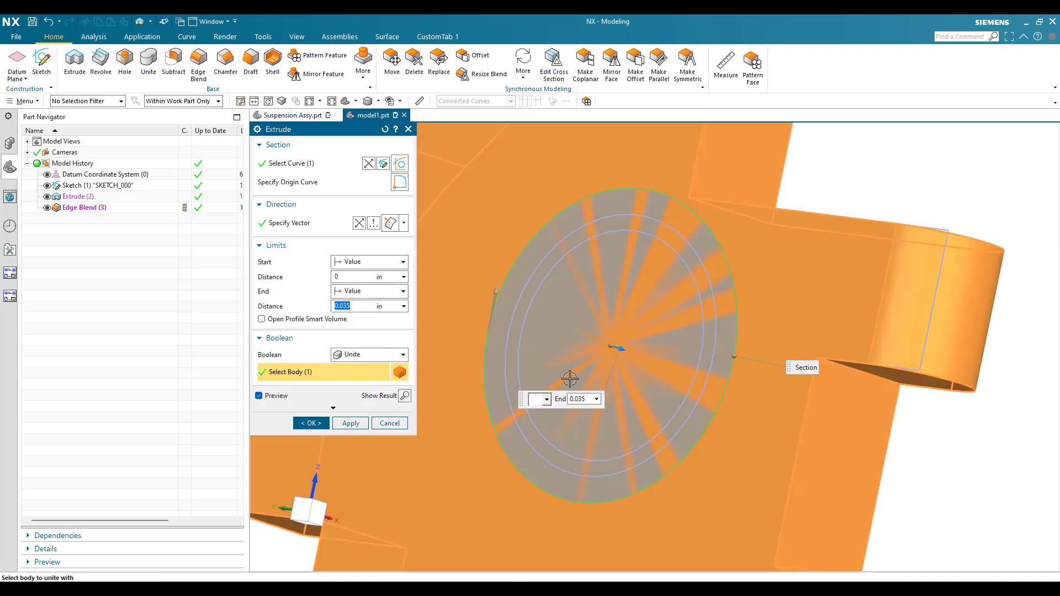
scroll(527, 267, down, 1)
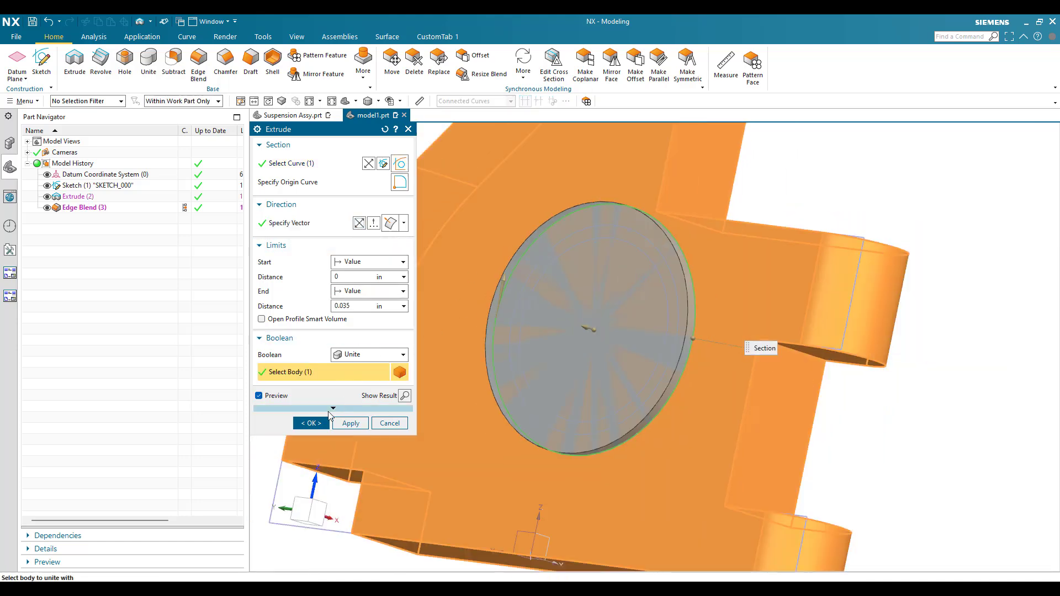
click(309, 422)
In static wireframe display, extrude the middle 0.625 in circle from 0.44 in to 0.0938 in, and set its Boolean to Subtract.
scroll(608, 359, up, 2)
scroll(608, 356, down, 2)
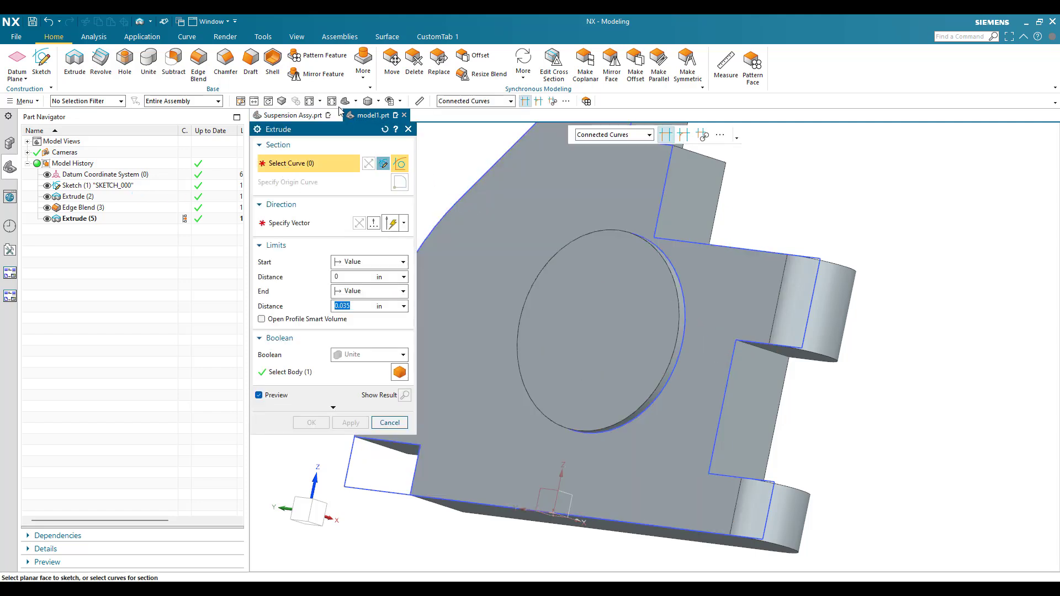
click(378, 101)
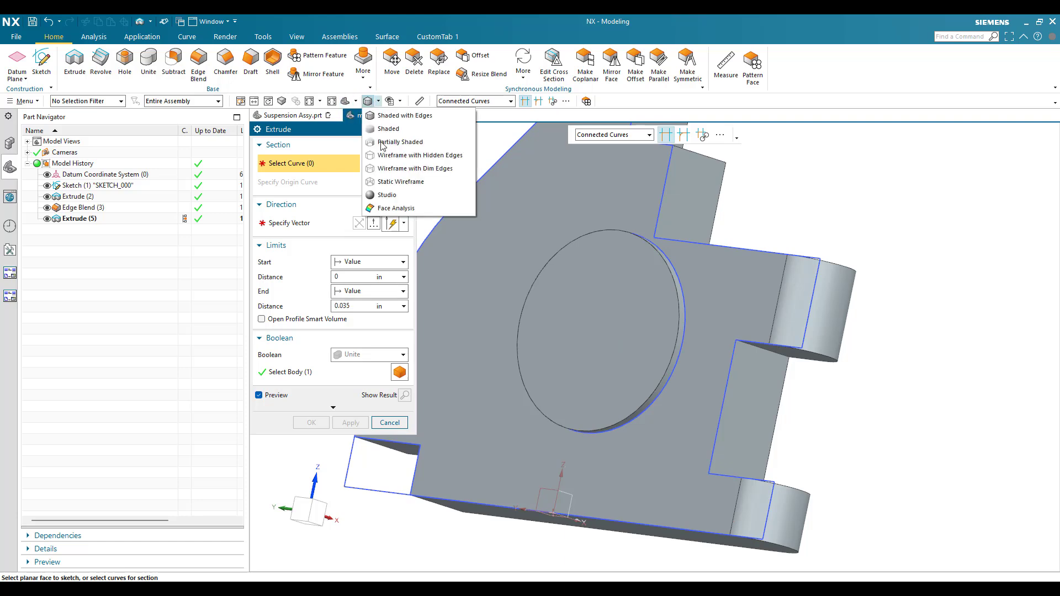
click(400, 182)
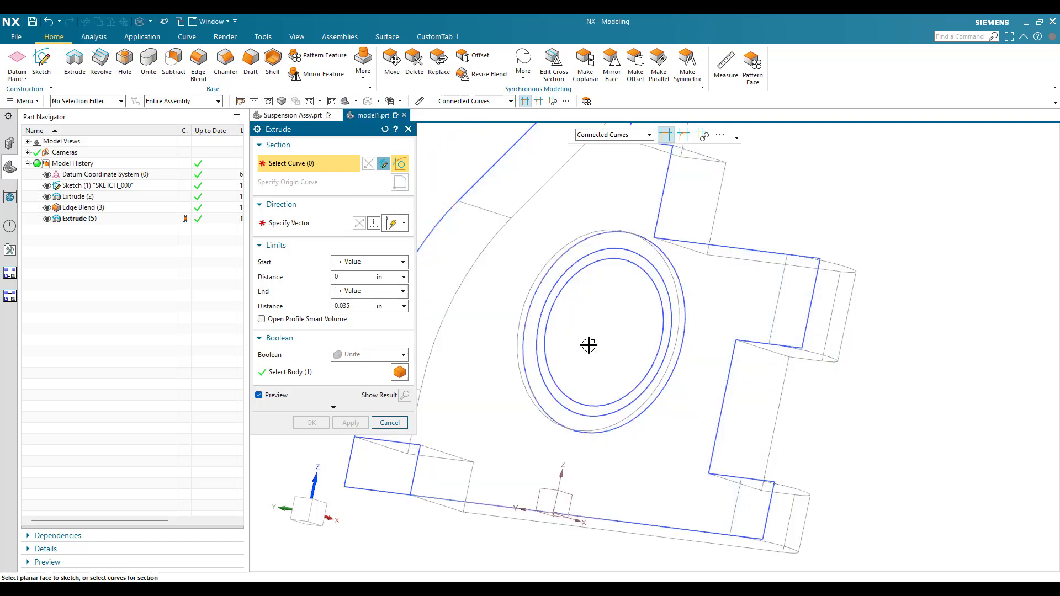
click(605, 252)
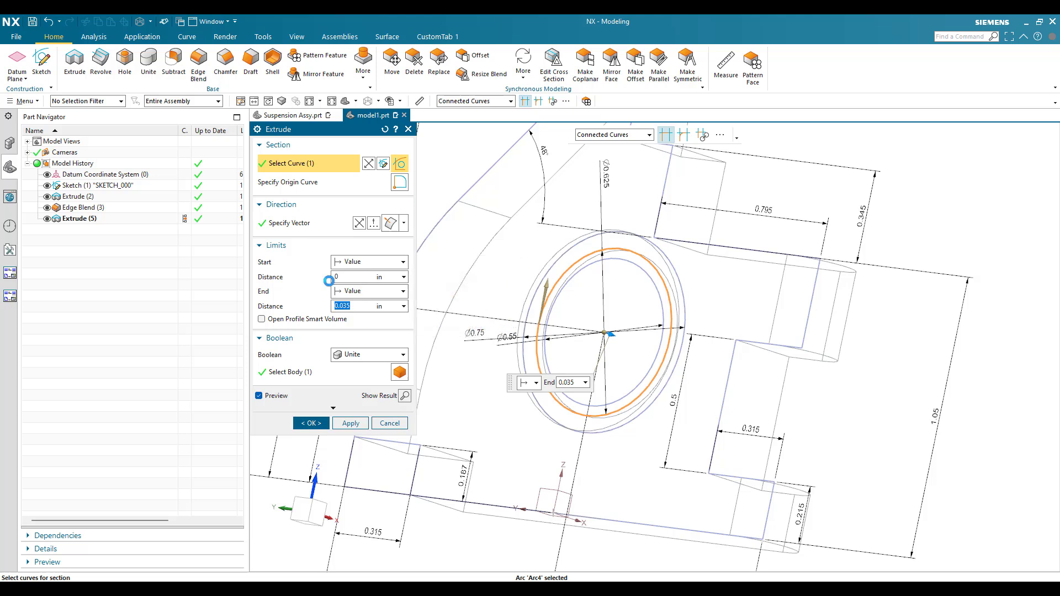
click(362, 277)
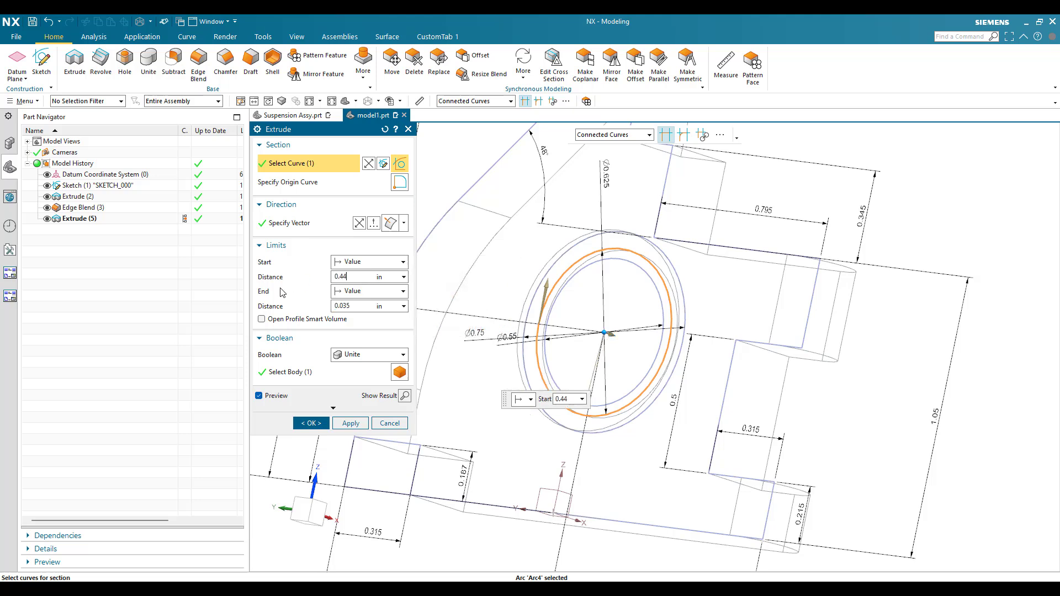
key(Return)
click(353, 306)
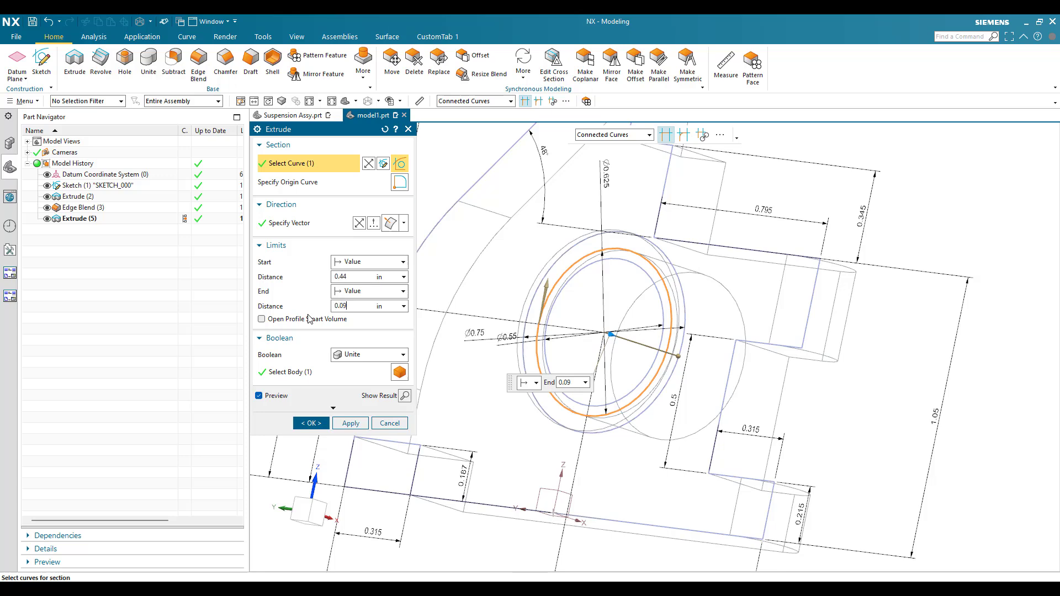
key(Return)
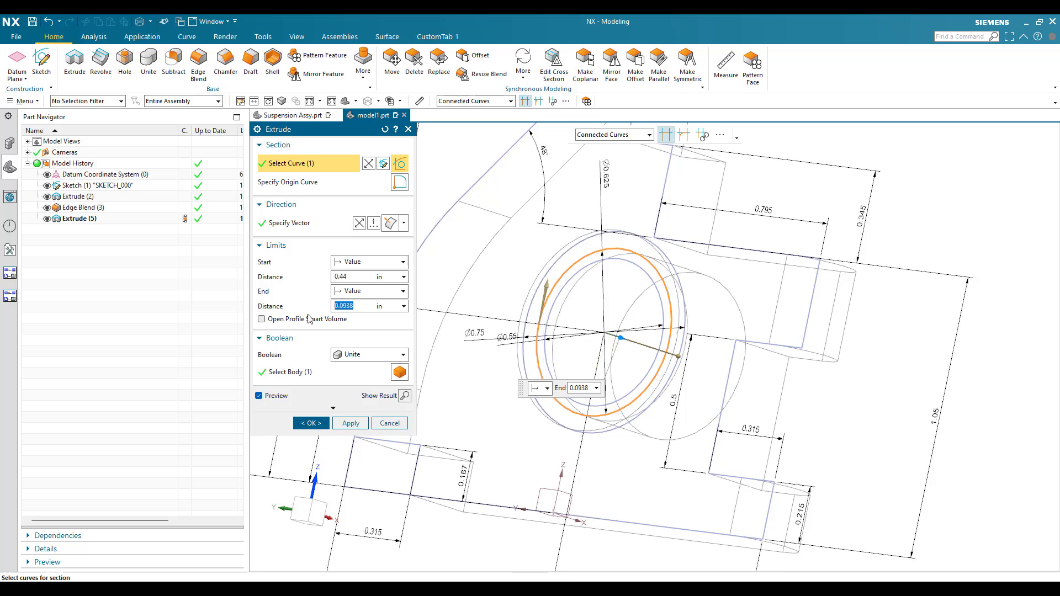
scroll(662, 347, down, 3)
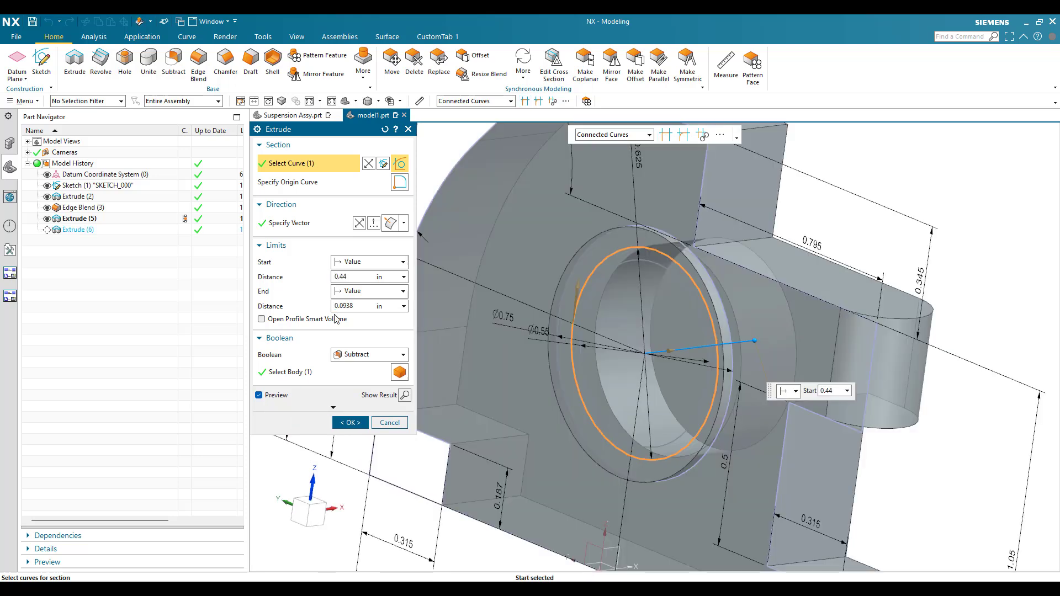
Set the 0.625 in circle cut's start distance to -0.44 in, keeping the end distance at 0.0938 in.
key(Return)
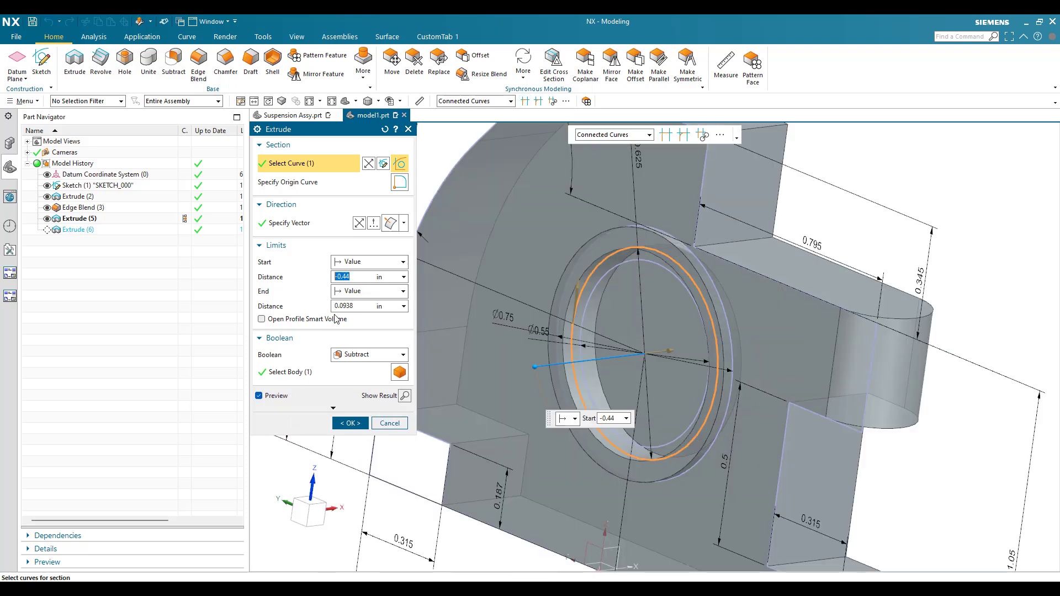
click(356, 305)
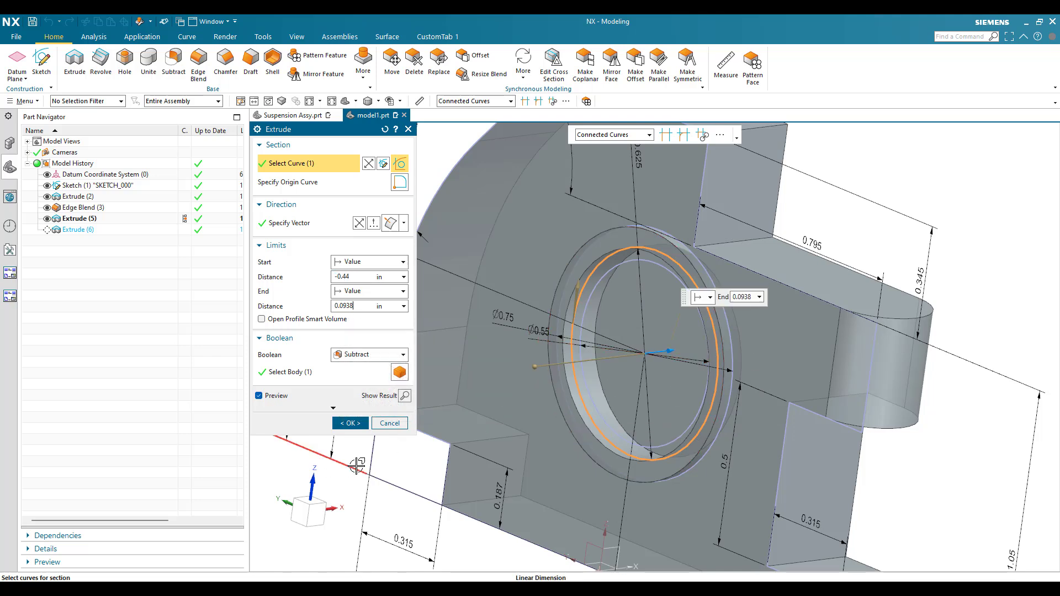
click(350, 423)
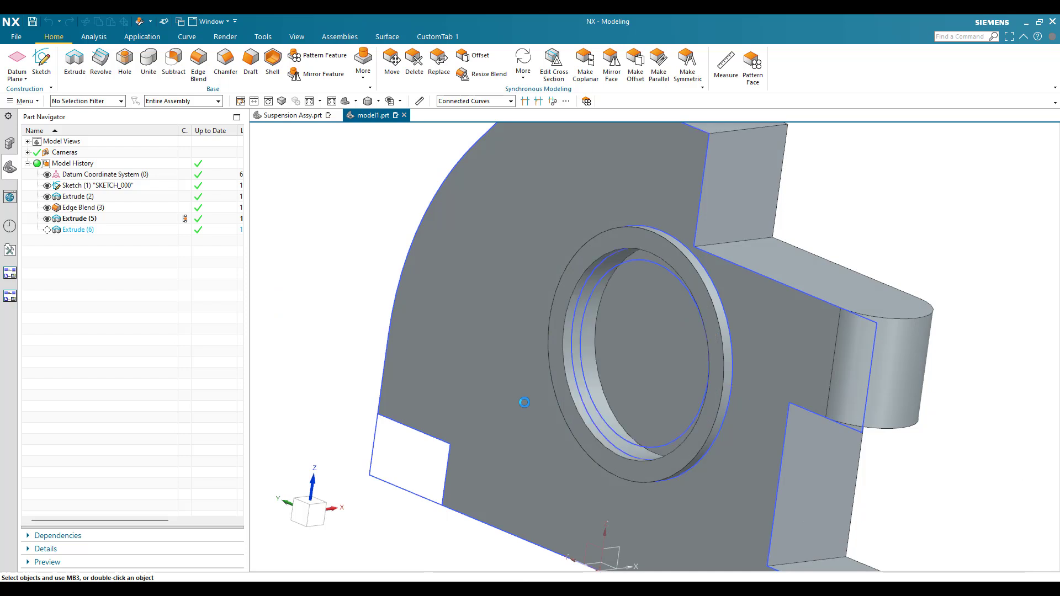
Extrude the inner 0.55 in circle from 0.44 in to 0.0938 in, subtracting it from the body.
scroll(572, 280, down, 2)
scroll(601, 291, up, 2)
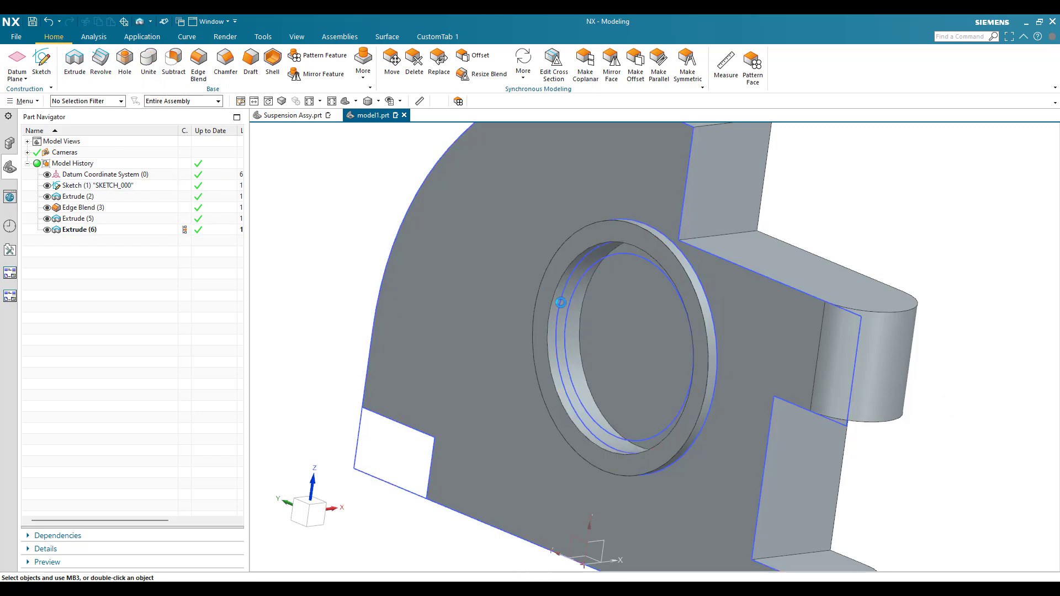
double_click(574, 290)
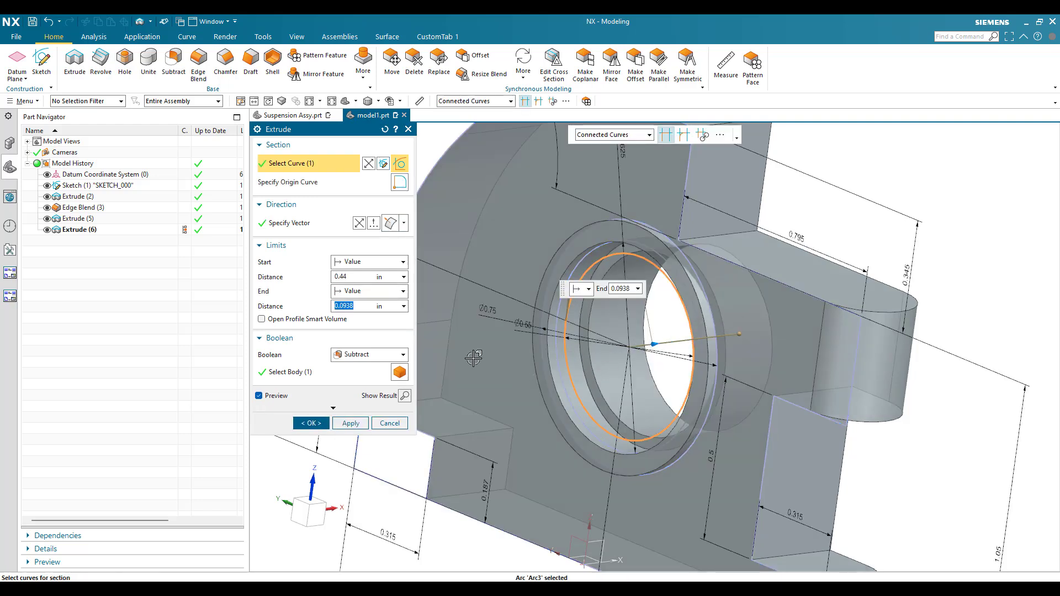
click(311, 423)
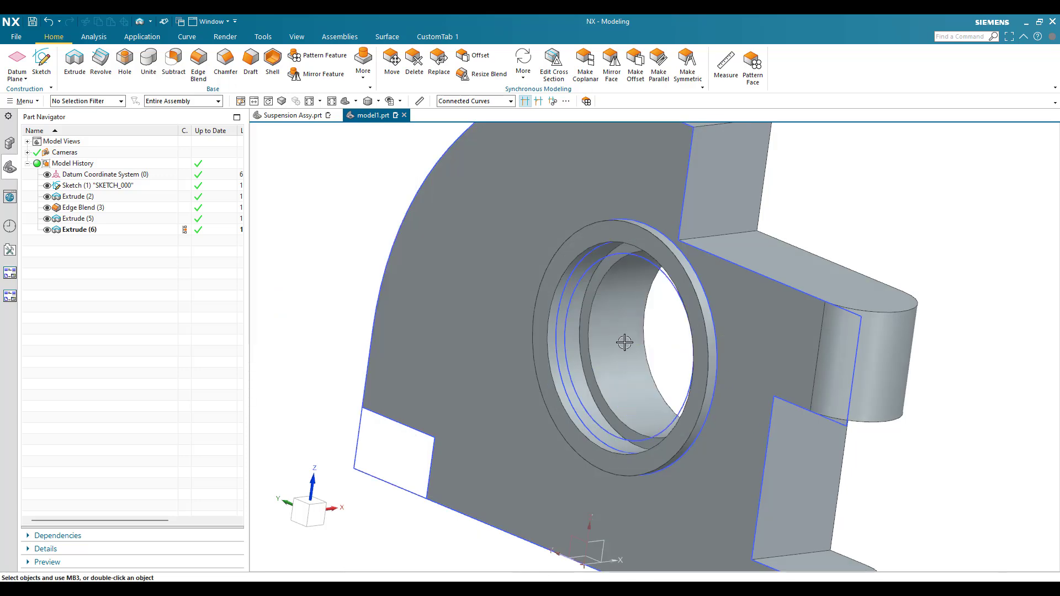
Blend the inside corner edge of the step below the upper projection with a 0.216 in radius.
mouse_move(634, 342)
middle_down()
mouse_move(702, 369)
mouse_move(634, 333)
mouse_move(635, 359)
middle_up()
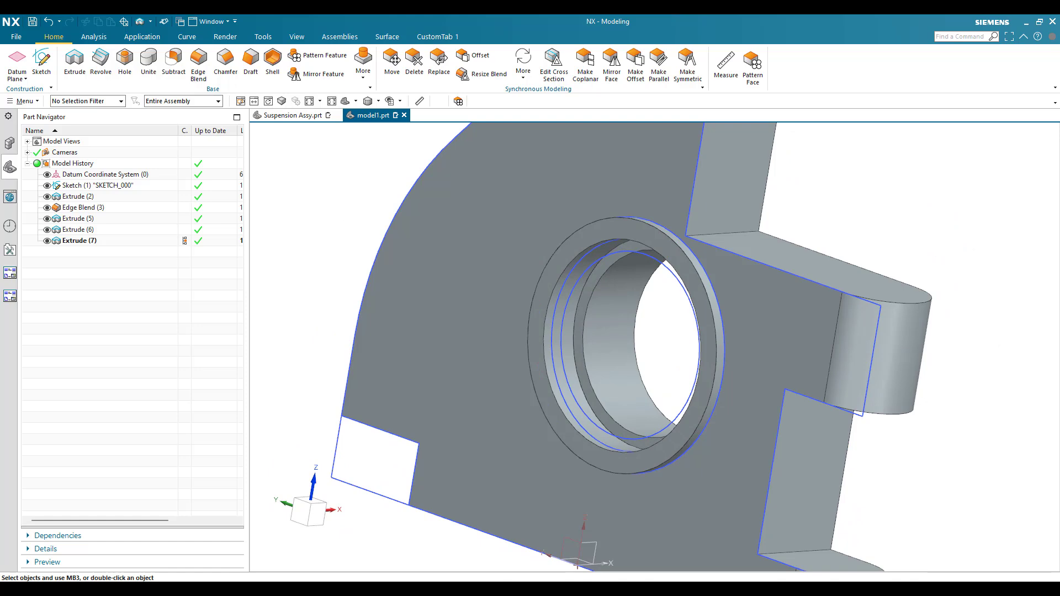
mouse_move(685, 274)
middle_down()
mouse_move(699, 236)
mouse_move(707, 260)
mouse_move(690, 268)
middle_up()
shift+middle_drag(710, 349, 717, 481)
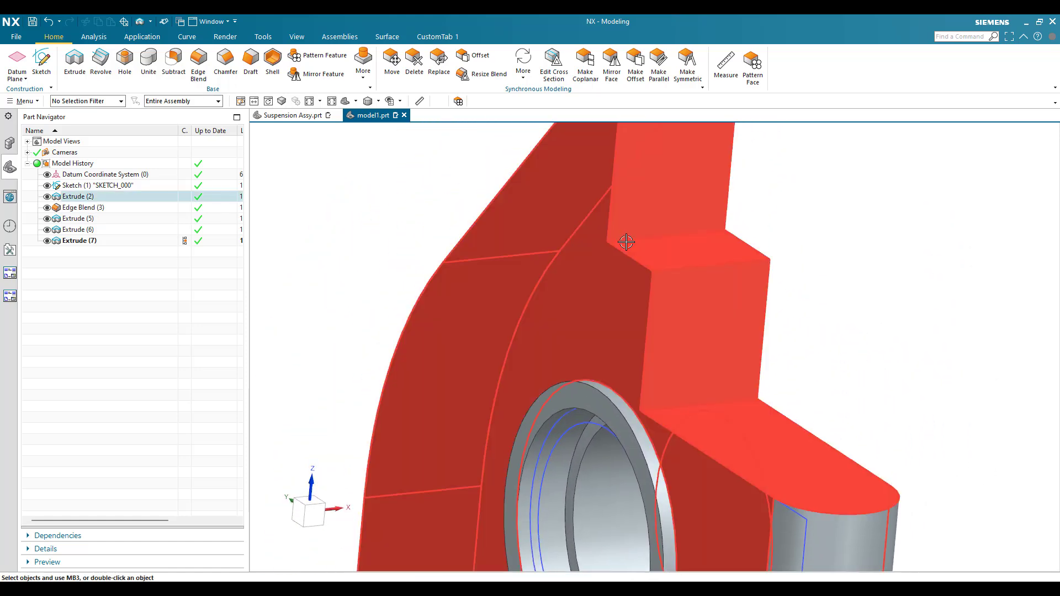
middle_drag(649, 245, 670, 259)
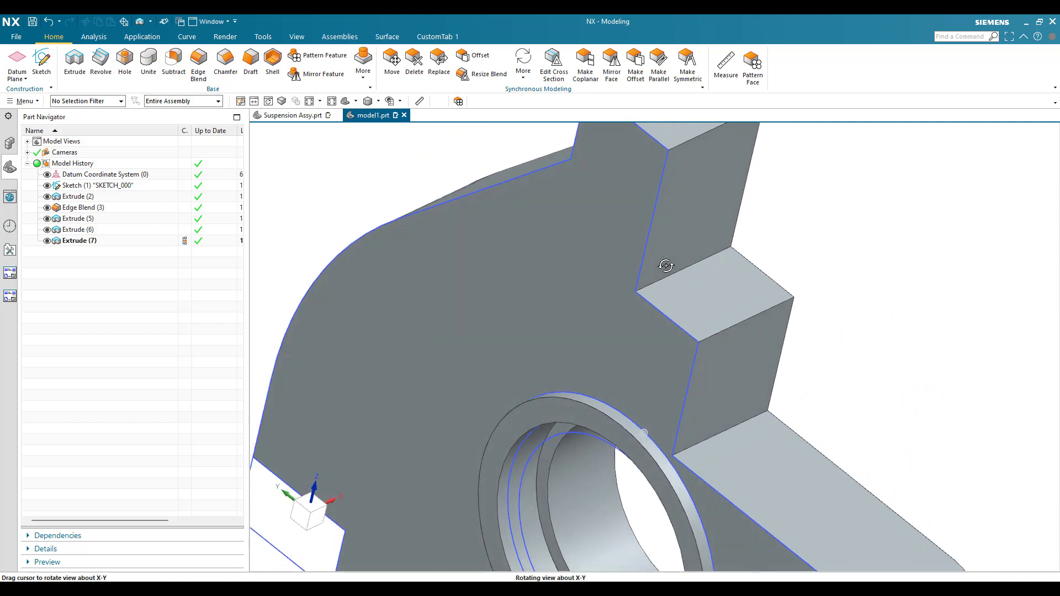
click(198, 60)
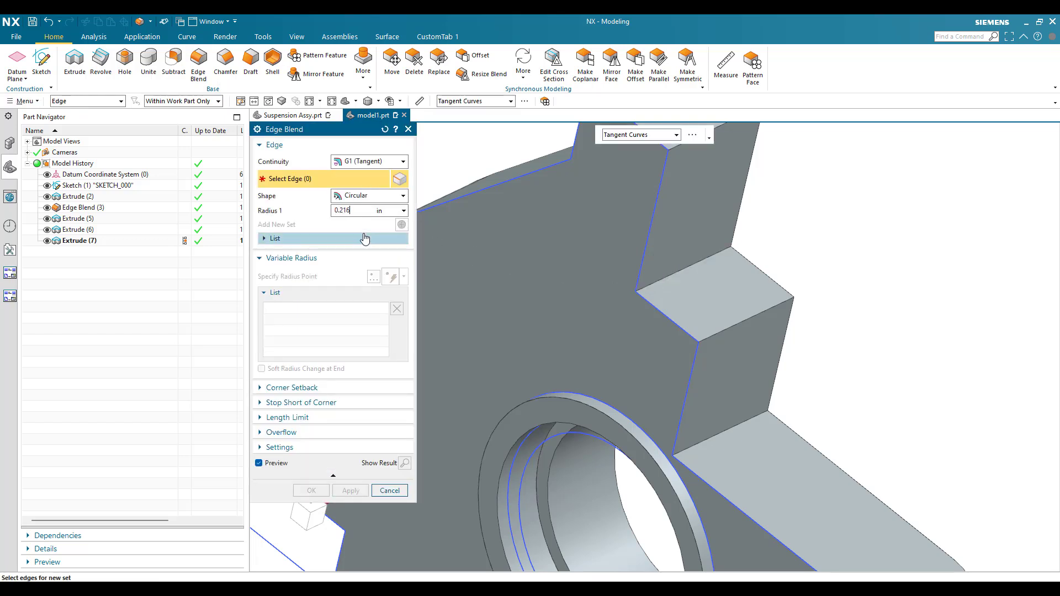
click(662, 279)
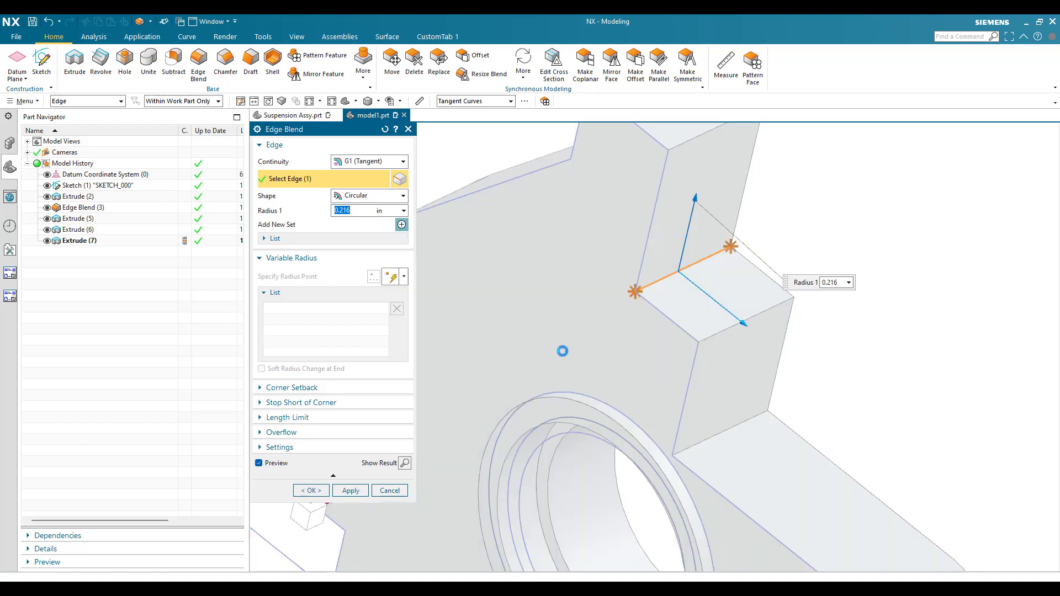
click(310, 490)
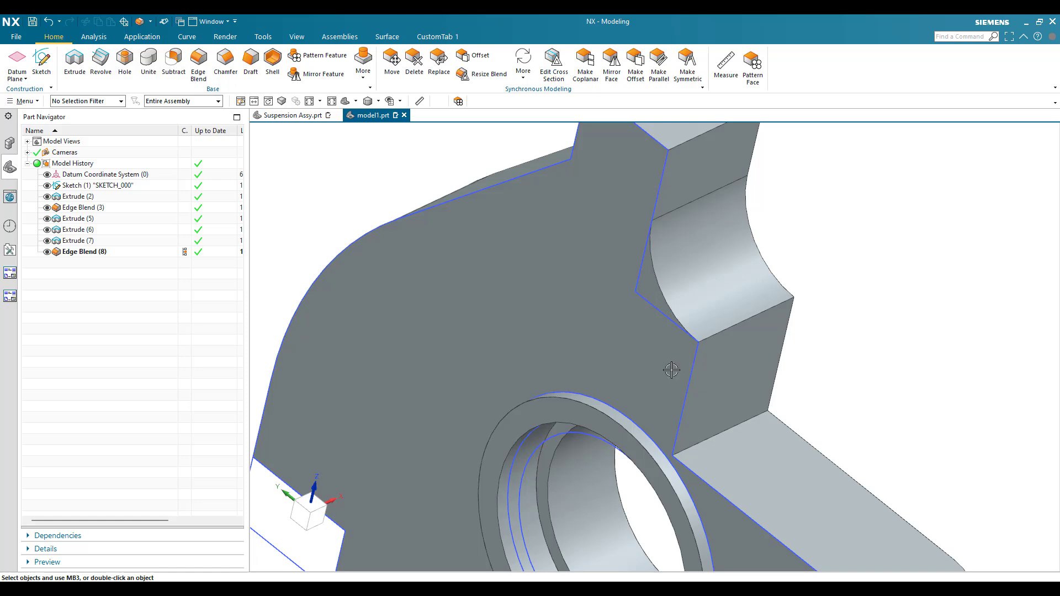
On the upper projection's outer end face, sketch a 0.315 in circle centred on the midpoint of its top edge, and finish the sketch.
scroll(635, 360, down, 3)
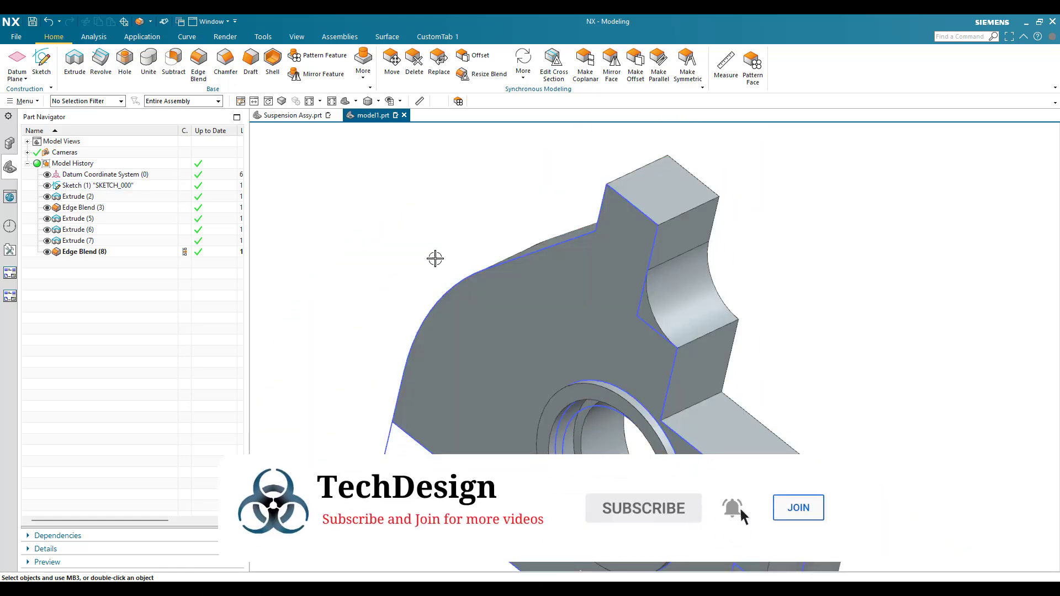
scroll(660, 276, up, 5)
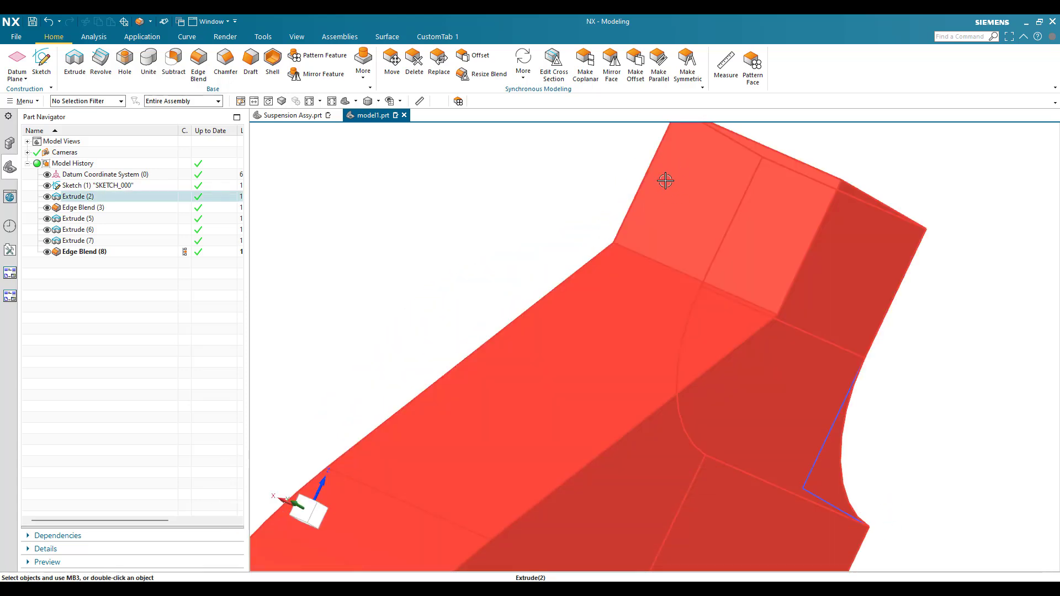
scroll(620, 273, down, 5)
click(49, 73)
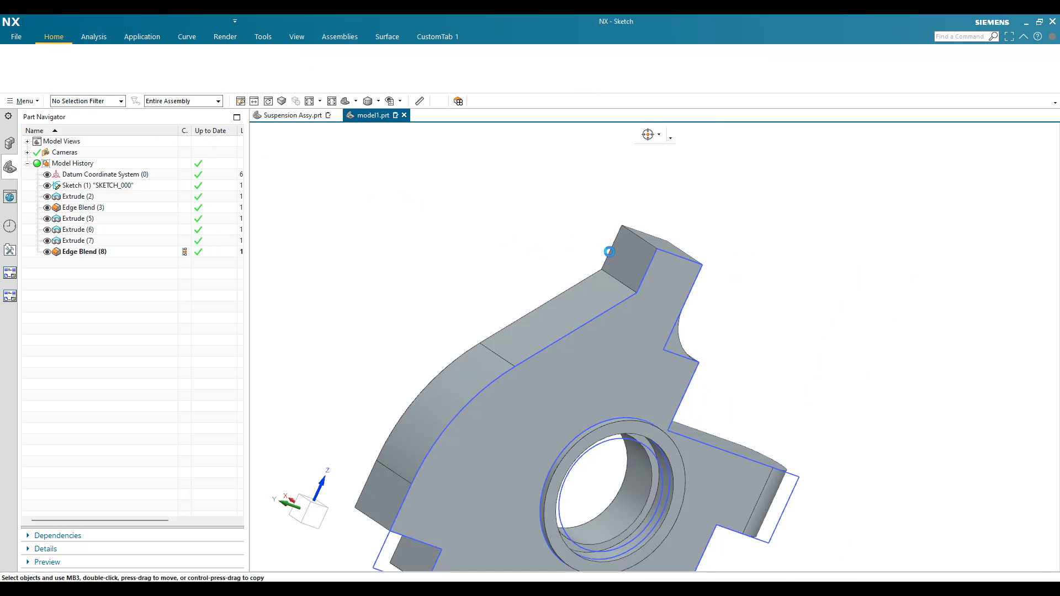
middle_click(547, 229)
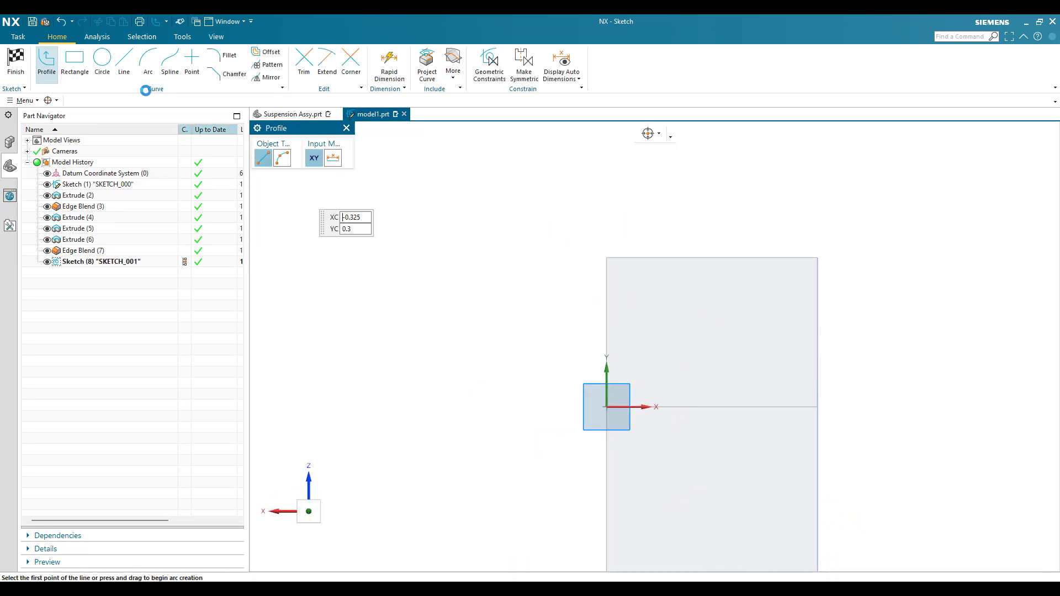
click(102, 58)
scroll(714, 269, up, 2)
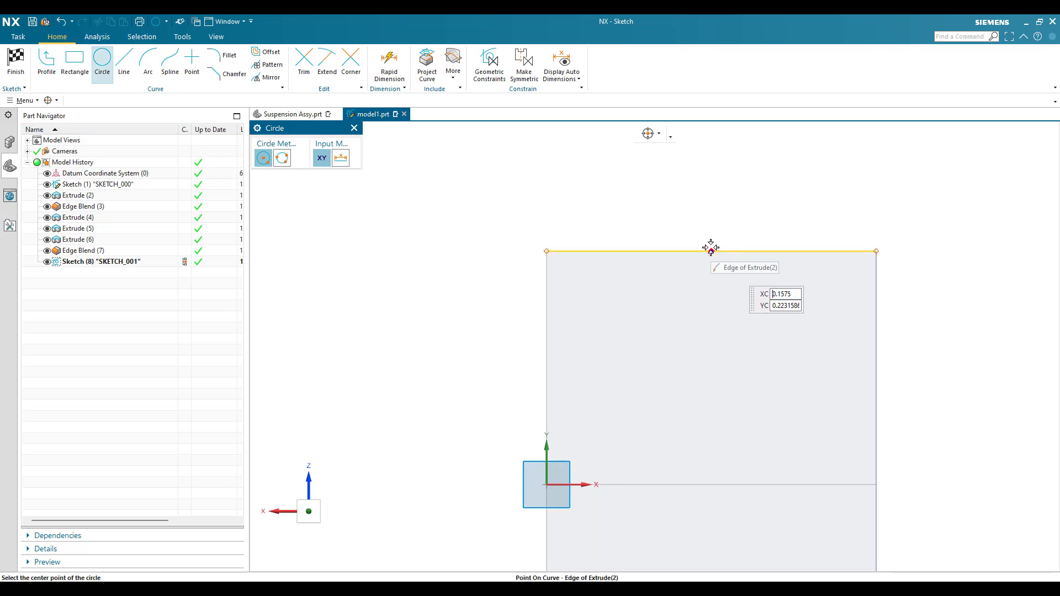
click(711, 252)
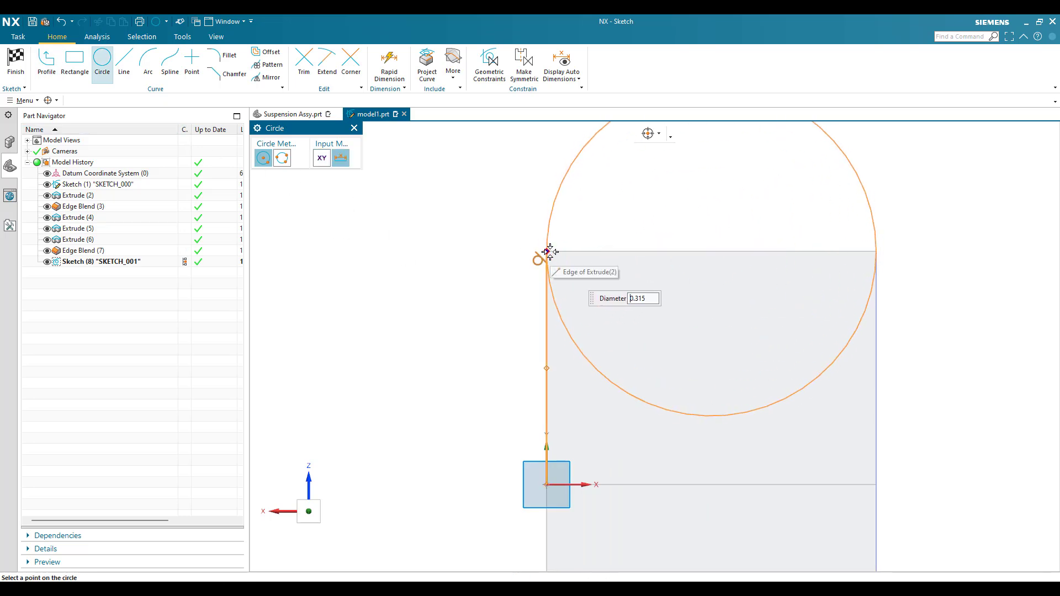
click(547, 252)
key(Escape)
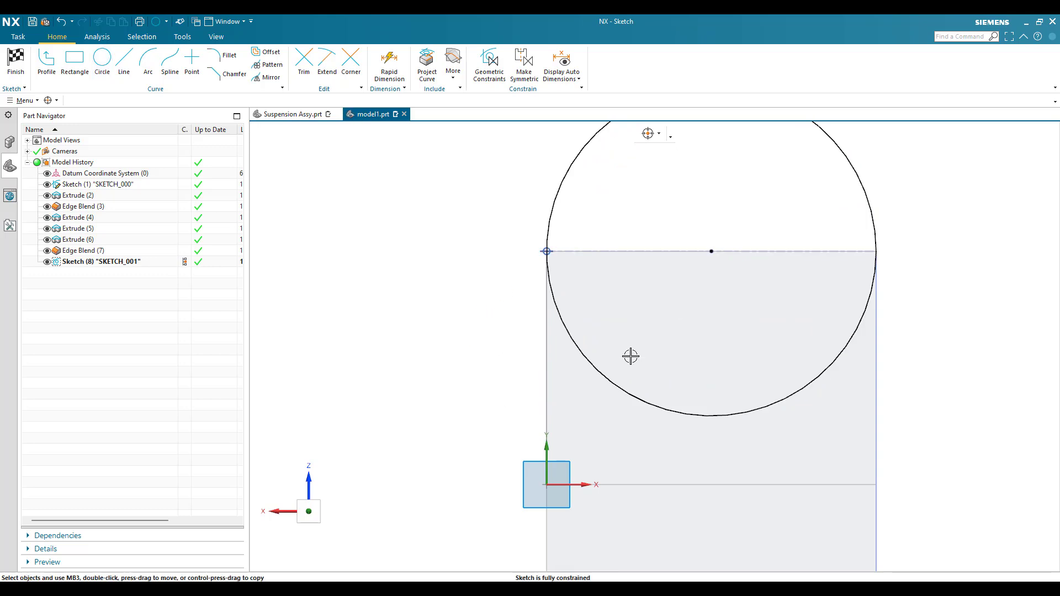
click(16, 62)
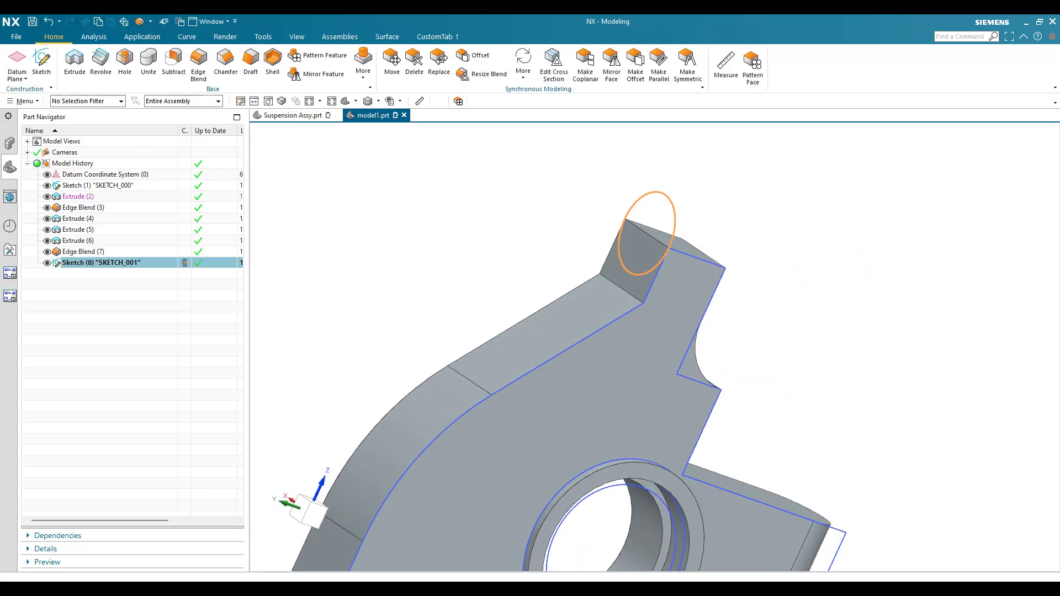
Begin extruding the new 0.315 in circle with its start distance set to 0 in.
middle_drag(670, 315, 643, 314)
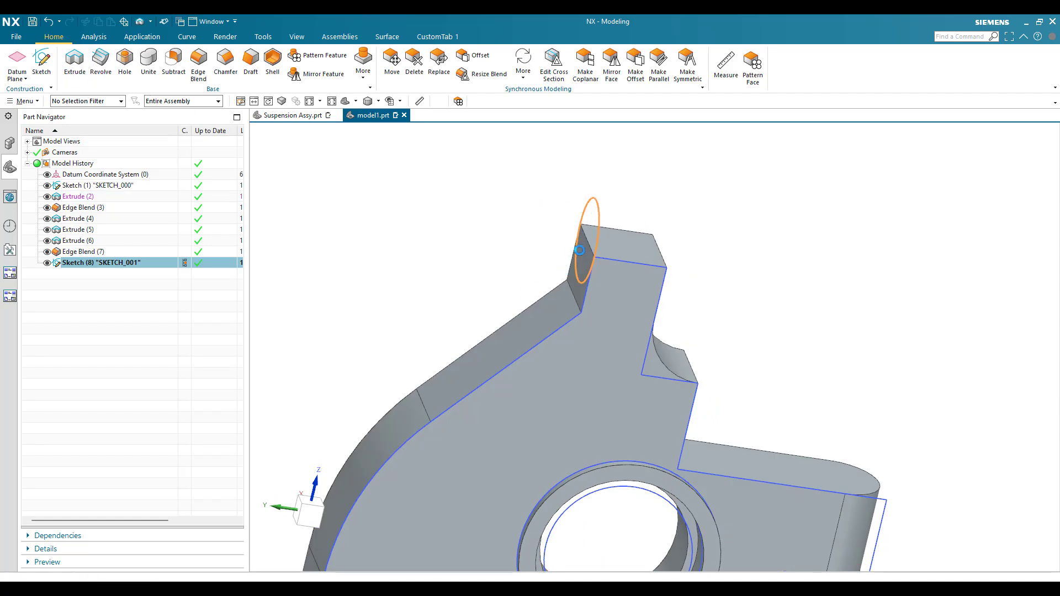
click(356, 293)
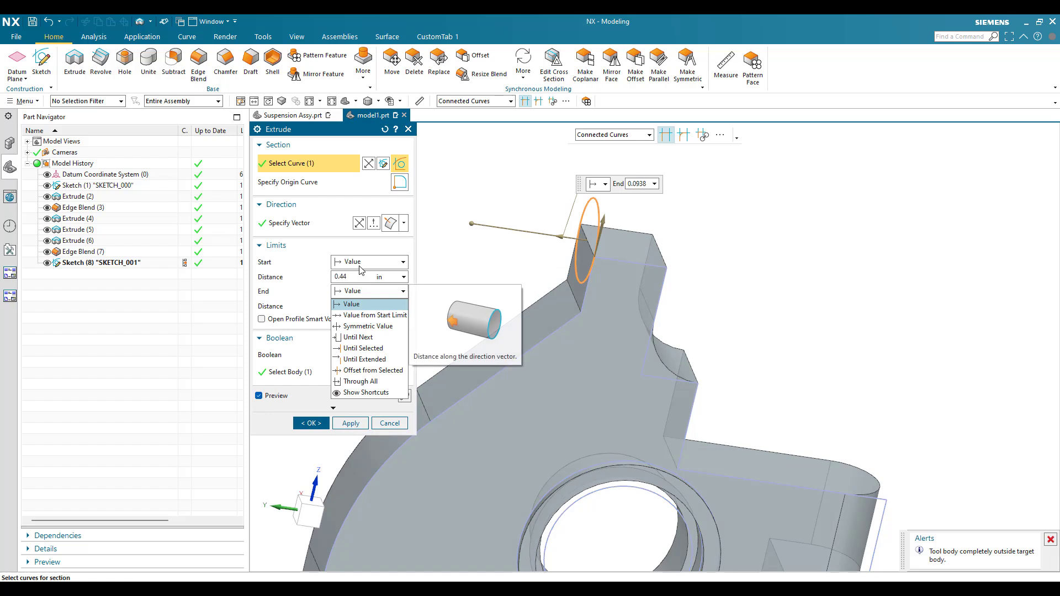
click(358, 281)
double_click(353, 276)
text(0)
key(Return)
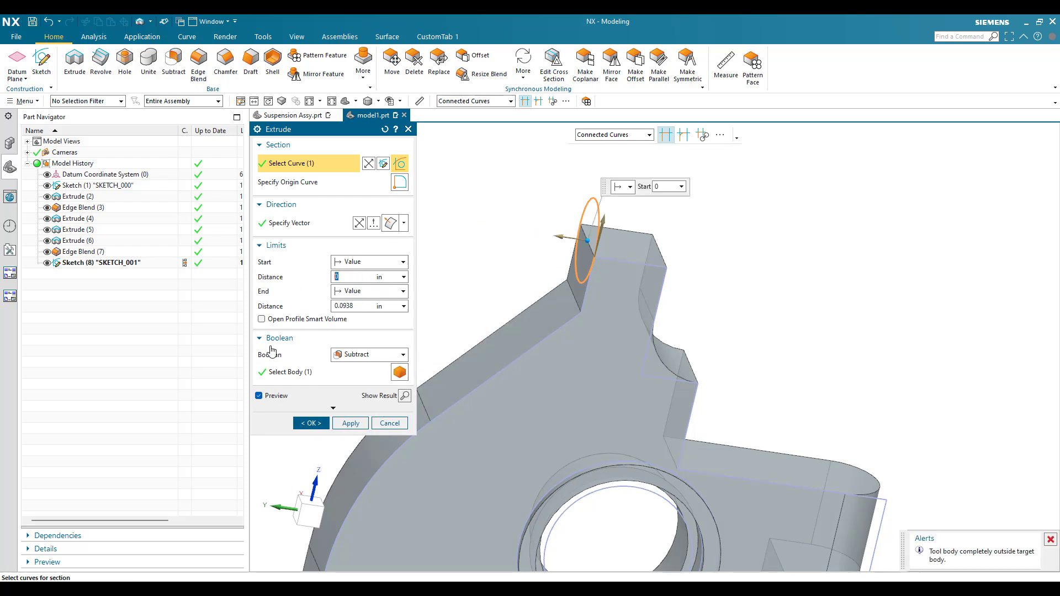
Reverse the circle's extrusion direction, end it Until Extended at the projection's opposite face, and unite it with the body.
middle_drag(641, 279, 579, 280)
click(359, 225)
click(369, 291)
click(367, 354)
scroll(610, 286, up, 5)
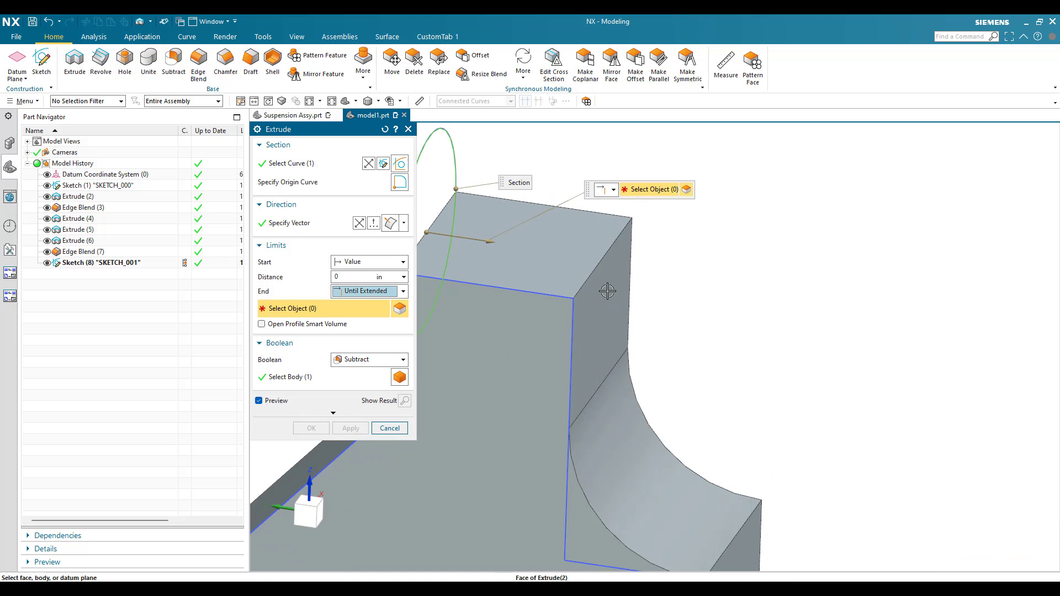
click(610, 288)
scroll(738, 293, down, 3)
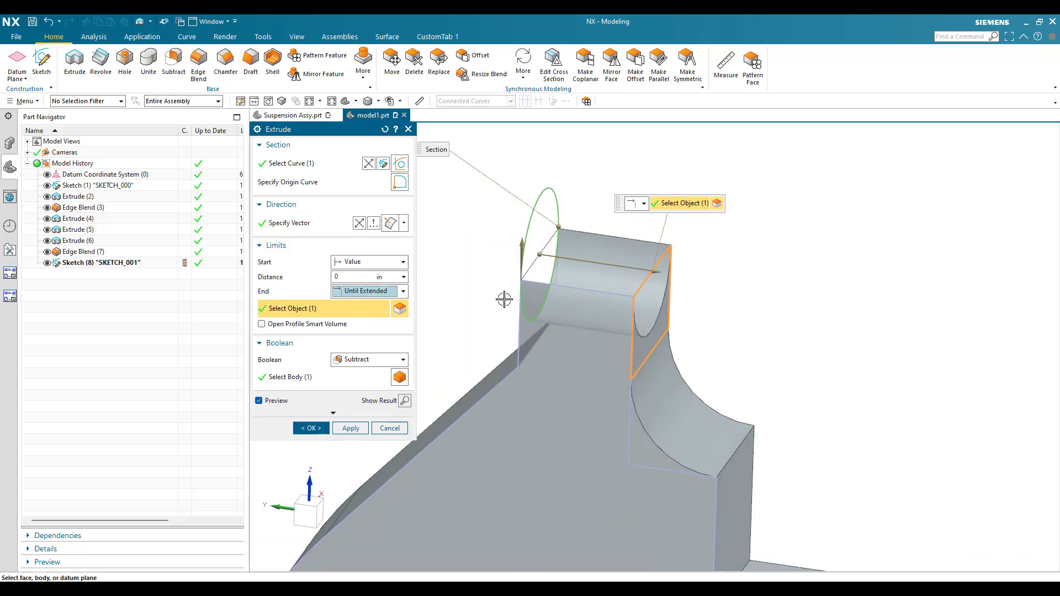
click(383, 362)
click(356, 381)
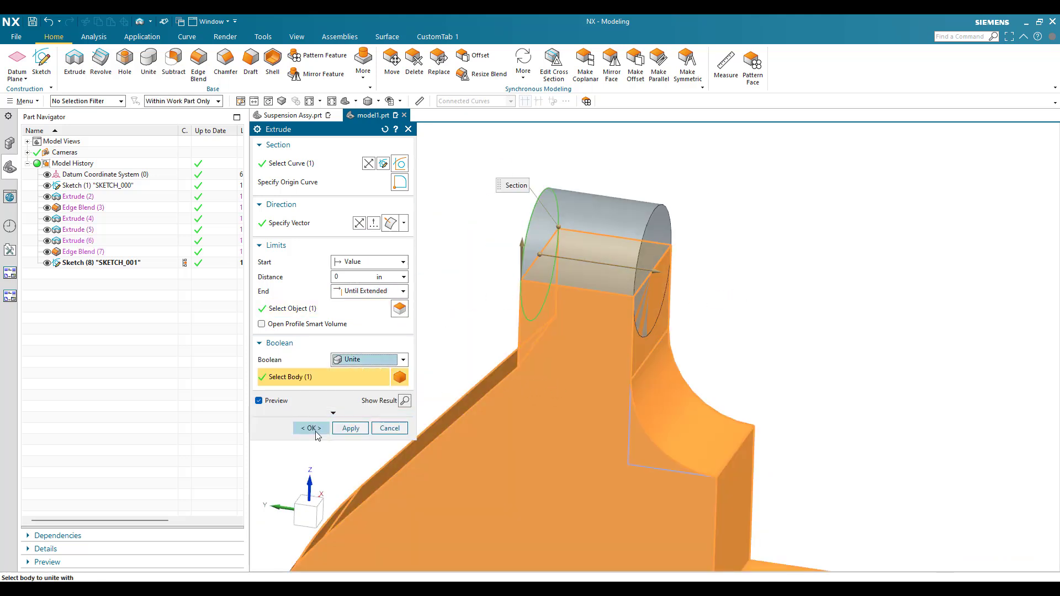
click(313, 428)
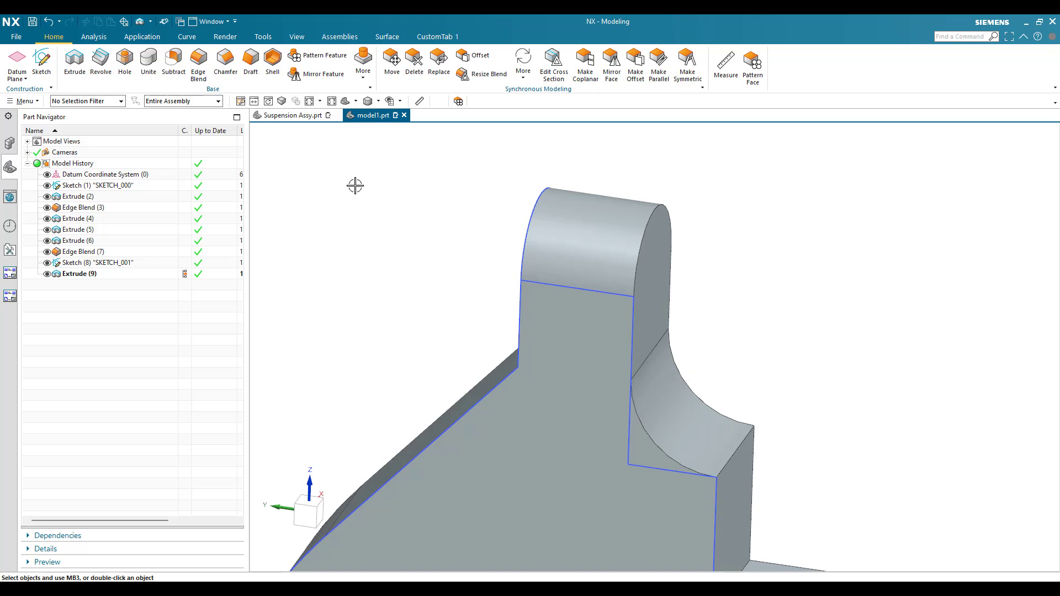
Blend the rounded upper projection's tangent edge on the concave-cutout side with a 0.032 in radius.
click(197, 65)
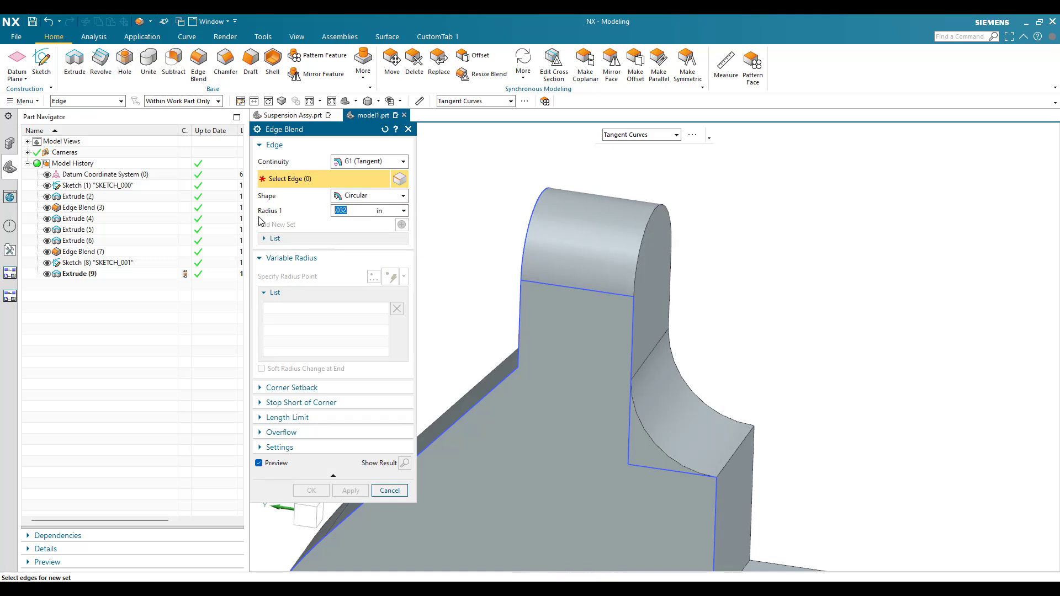
click(665, 218)
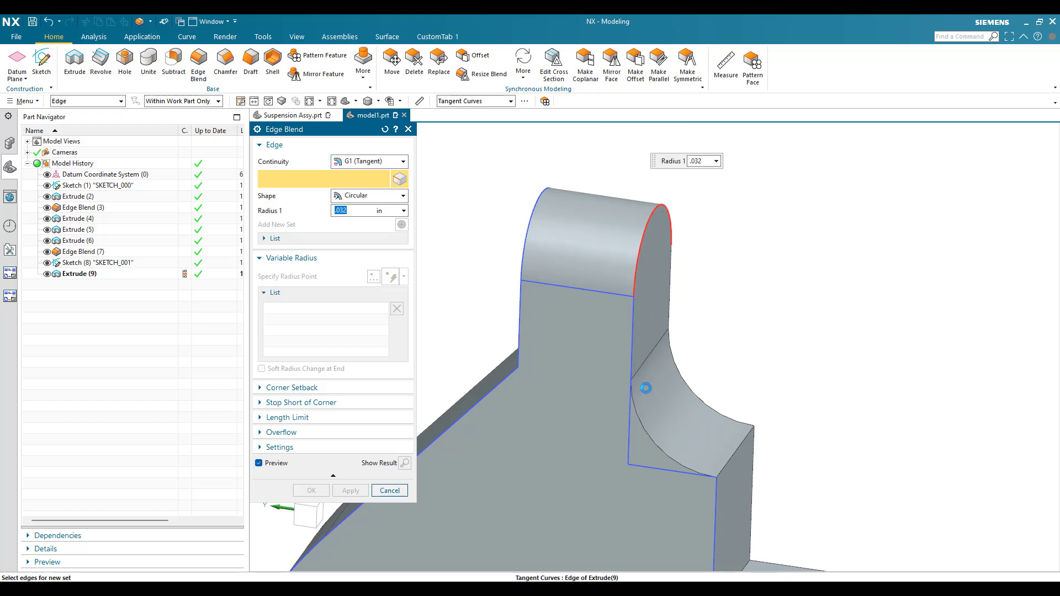
click(310, 490)
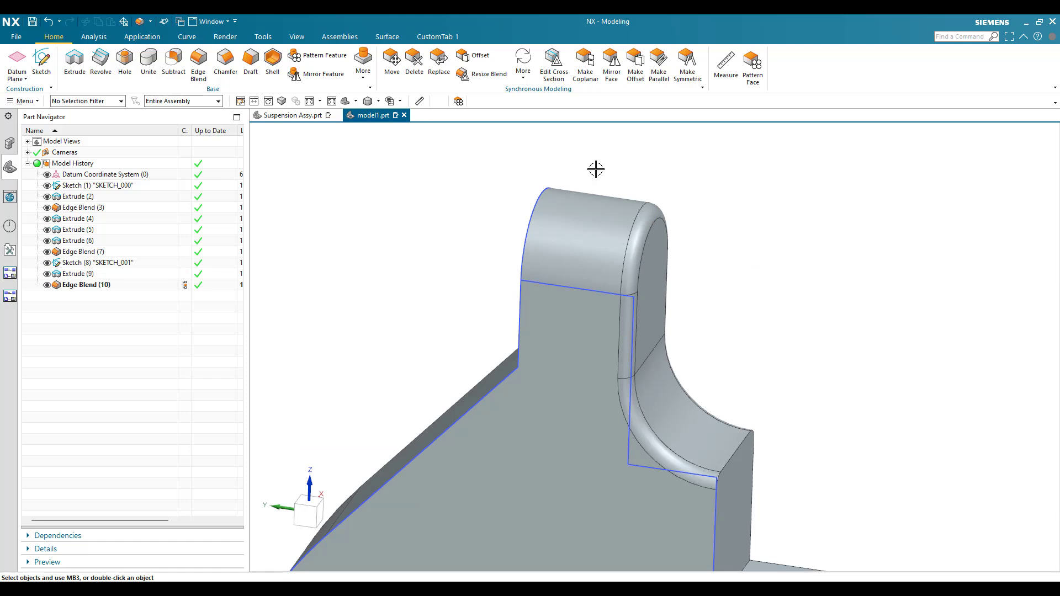
Chamfer the bore's circular edge on the plate's flat face without the boss, using a symmetric 0.05 in distance.
scroll(595, 169, down, 5)
middle_drag(604, 276, 447, 314)
scroll(655, 355, up, 5)
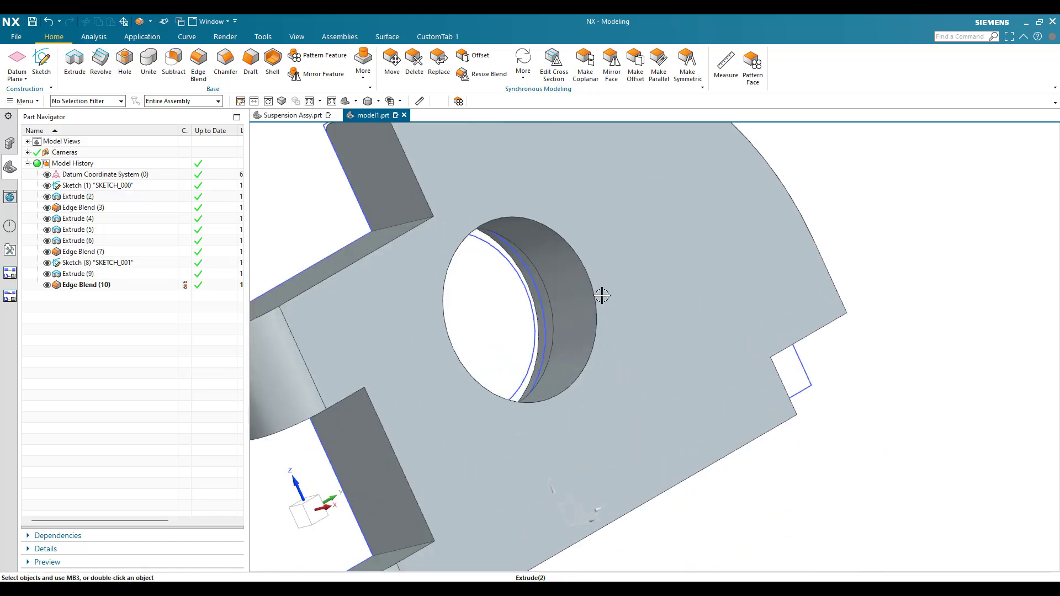
click(225, 65)
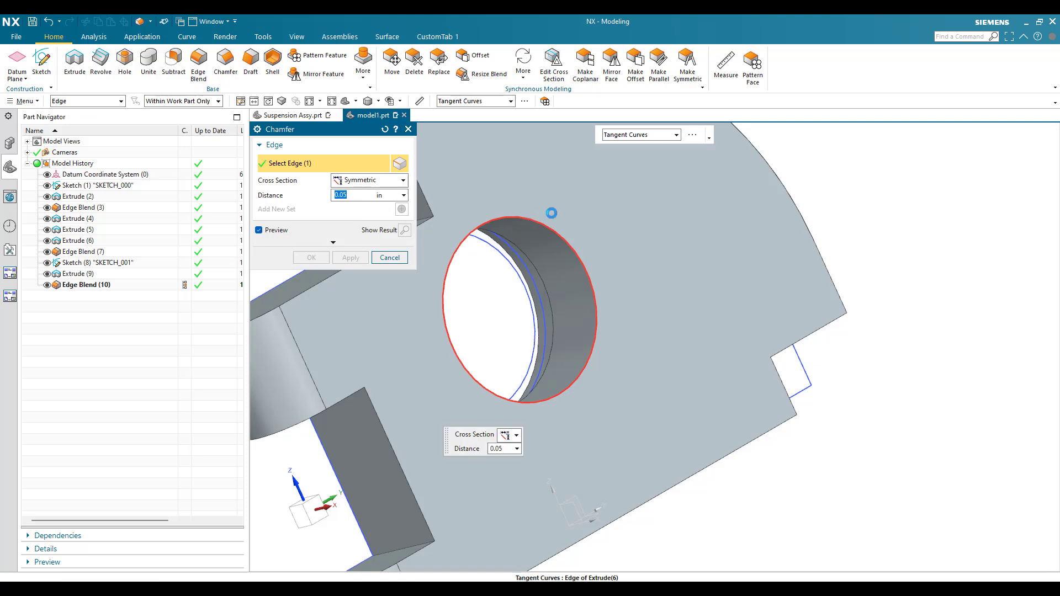
click(548, 220)
click(311, 257)
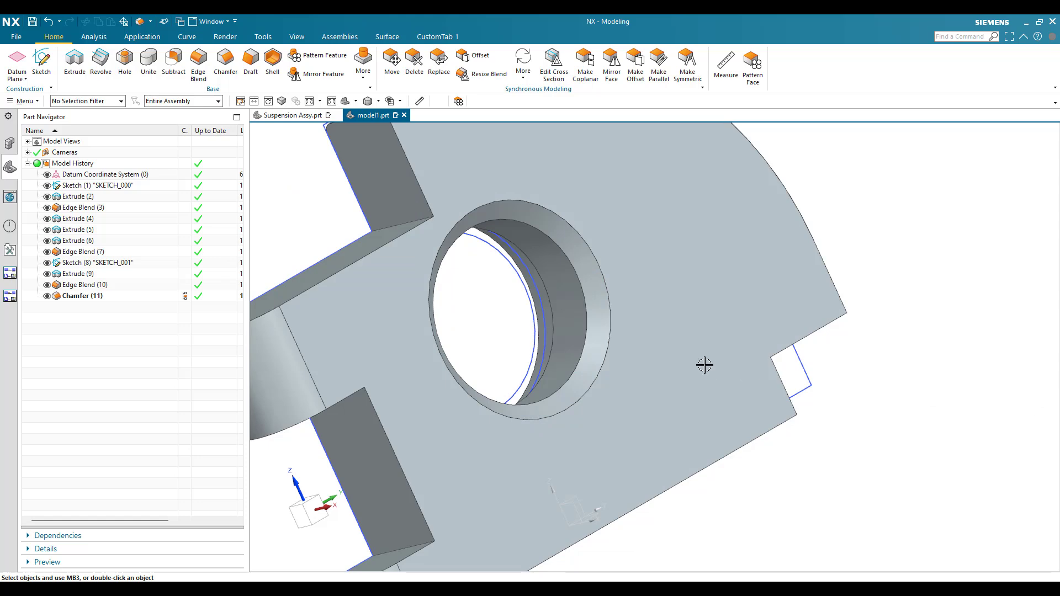
Blend the two inner corner edges of the cutout between the rounded lugs with a 0.1875 in radius.
scroll(893, 302, down, 3)
middle_drag(738, 346, 589, 318)
scroll(667, 332, up, 5)
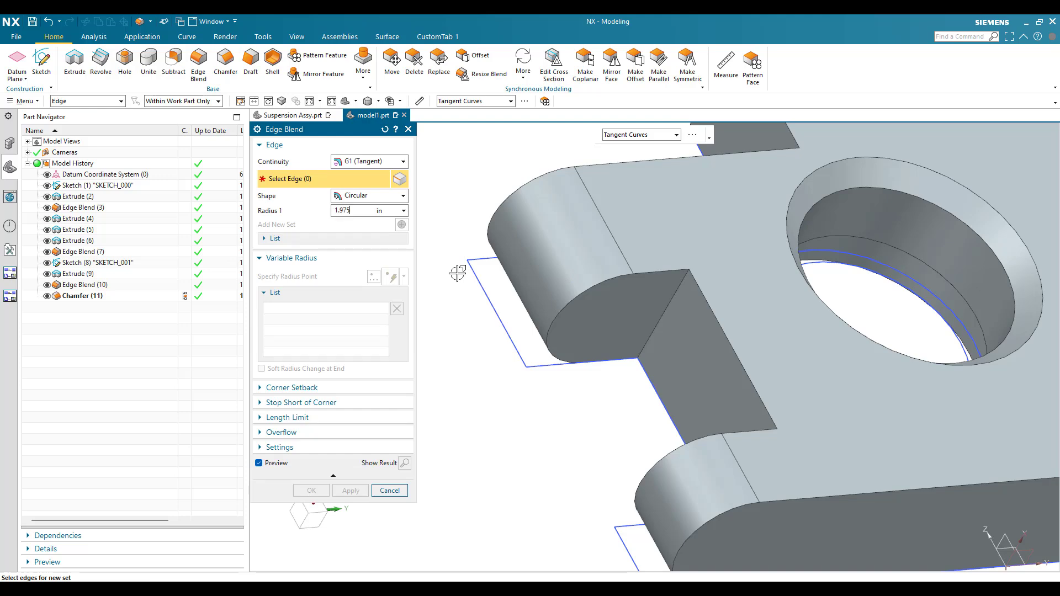
click(665, 309)
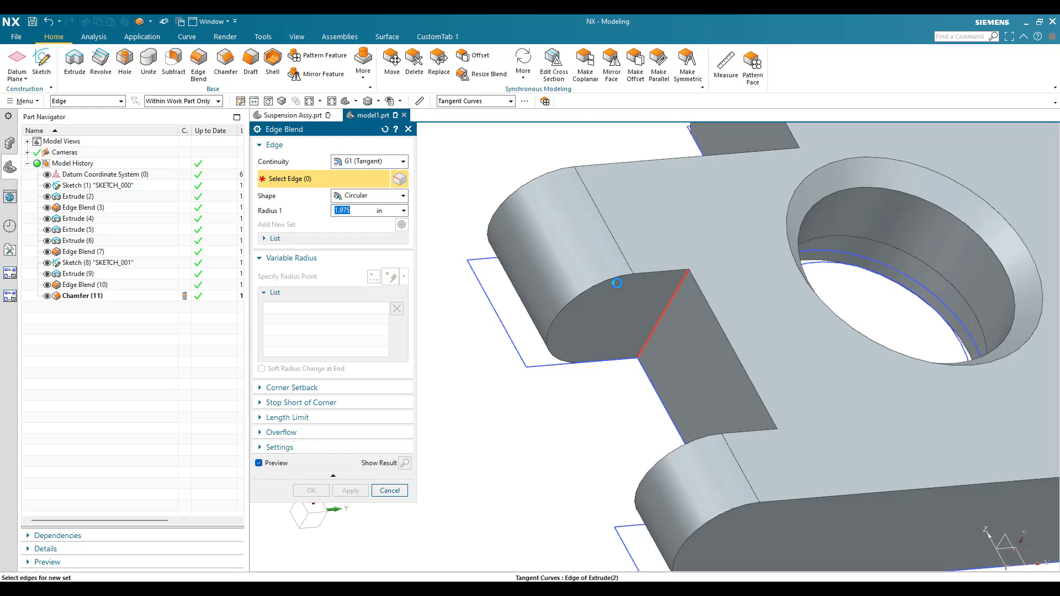
scroll(556, 235, down, 2)
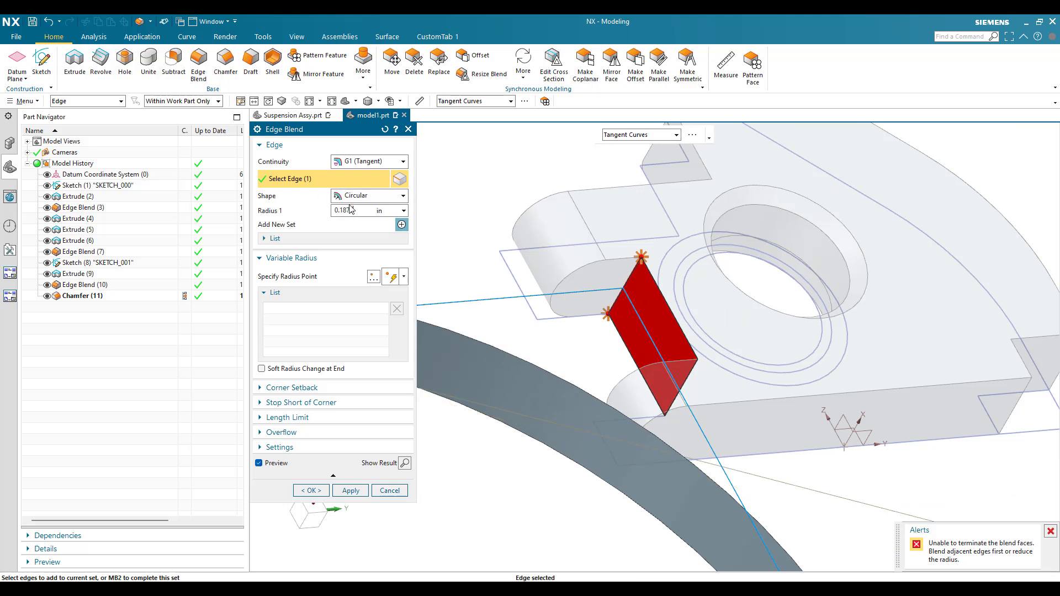
key(Return)
middle_drag(586, 368, 719, 537)
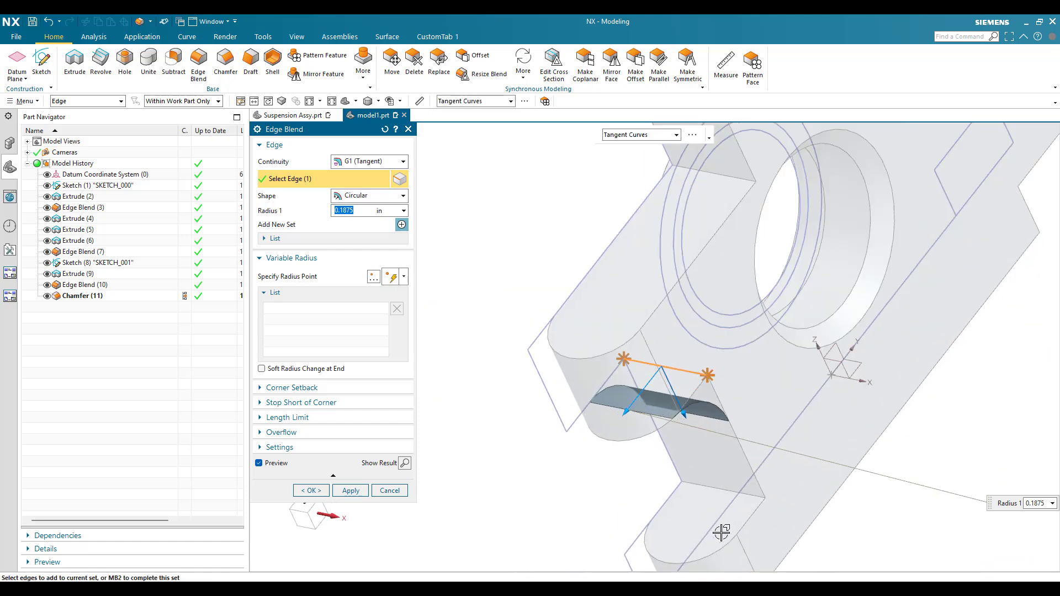
scroll(719, 537, up, 4)
click(701, 440)
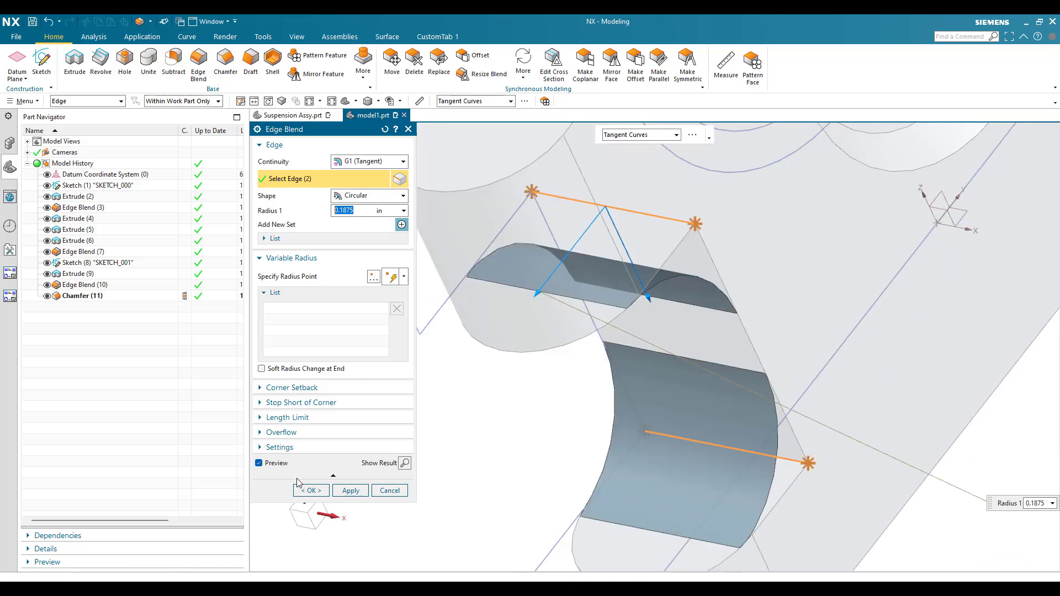
click(311, 490)
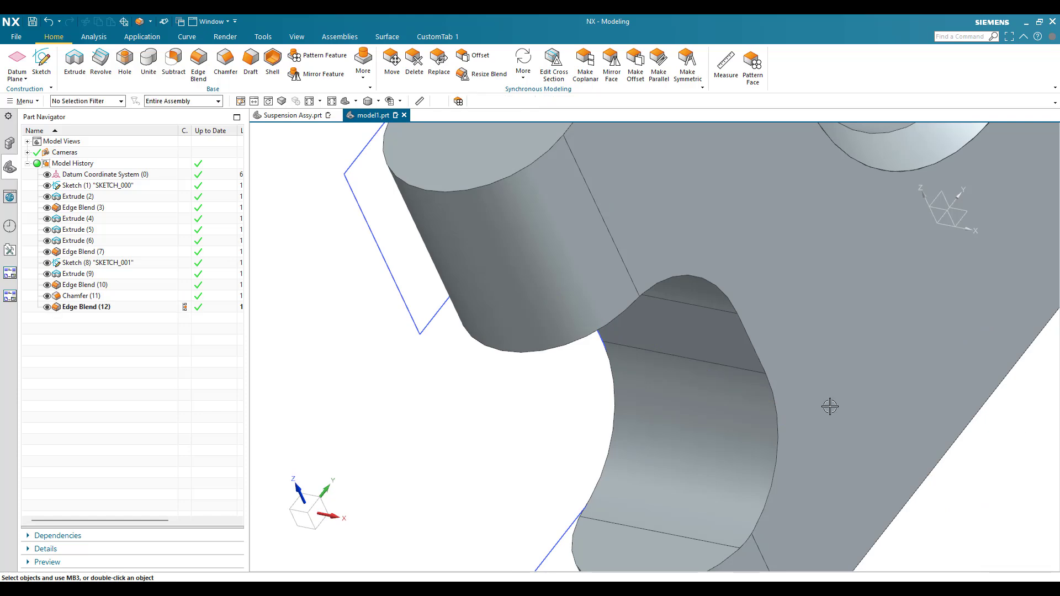
Blend the inside corner edge where the longer lug's upper face meets the plate's upright side with a 0.032 in radius.
scroll(643, 354, down, 4)
middle_drag(660, 311, 612, 395)
scroll(668, 204, up, 2)
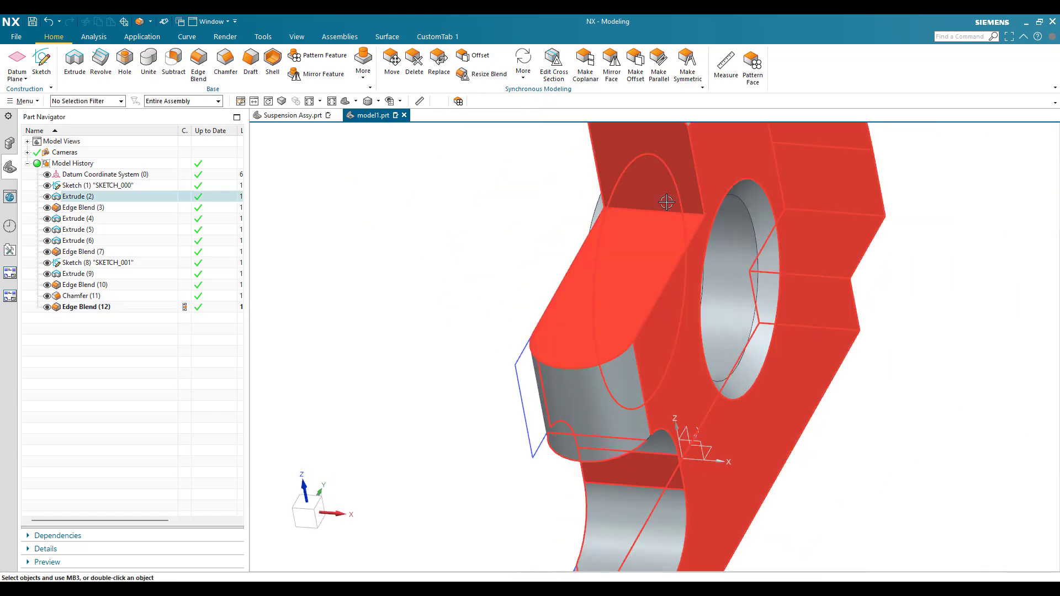
click(222, 74)
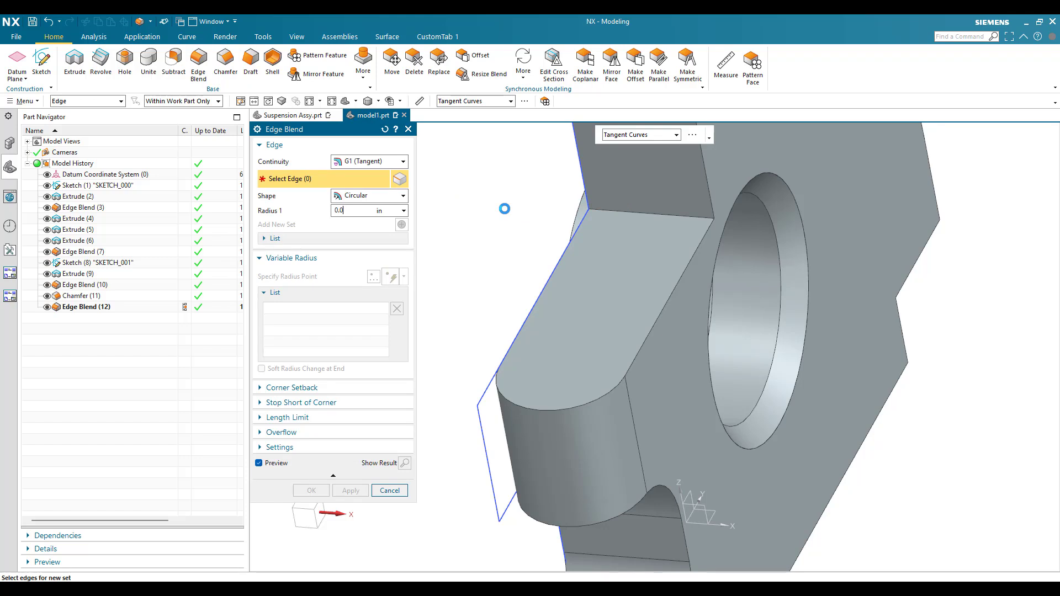
click(654, 214)
click(359, 489)
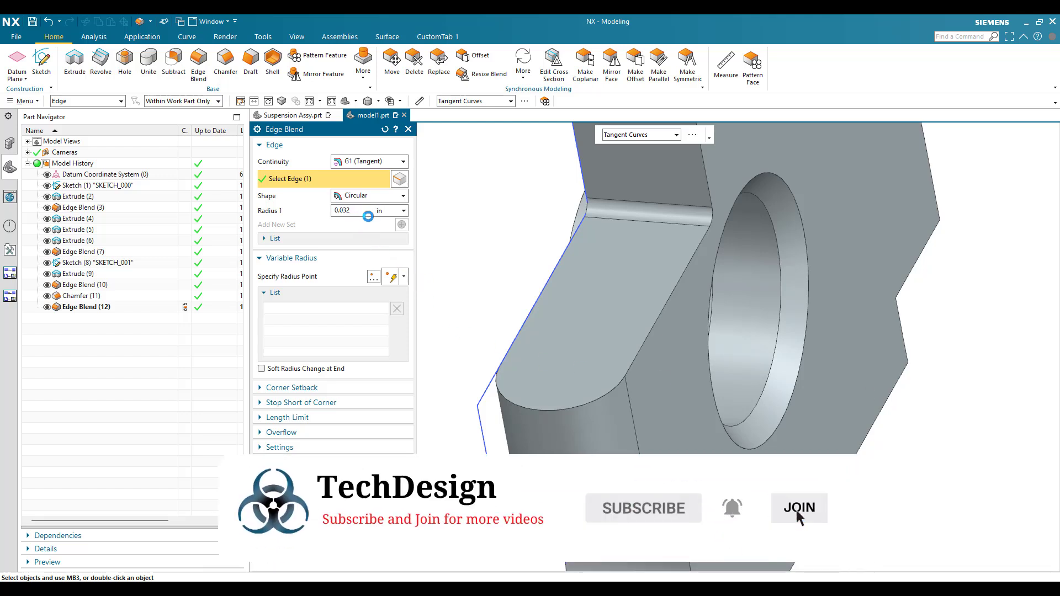
Blend the lug-side outline edges on both plate faces and the raised boss's outer rim with a 0.032 in radius.
click(647, 338)
middle_drag(649, 338, 733, 372)
click(694, 491)
scroll(674, 267, up, 5)
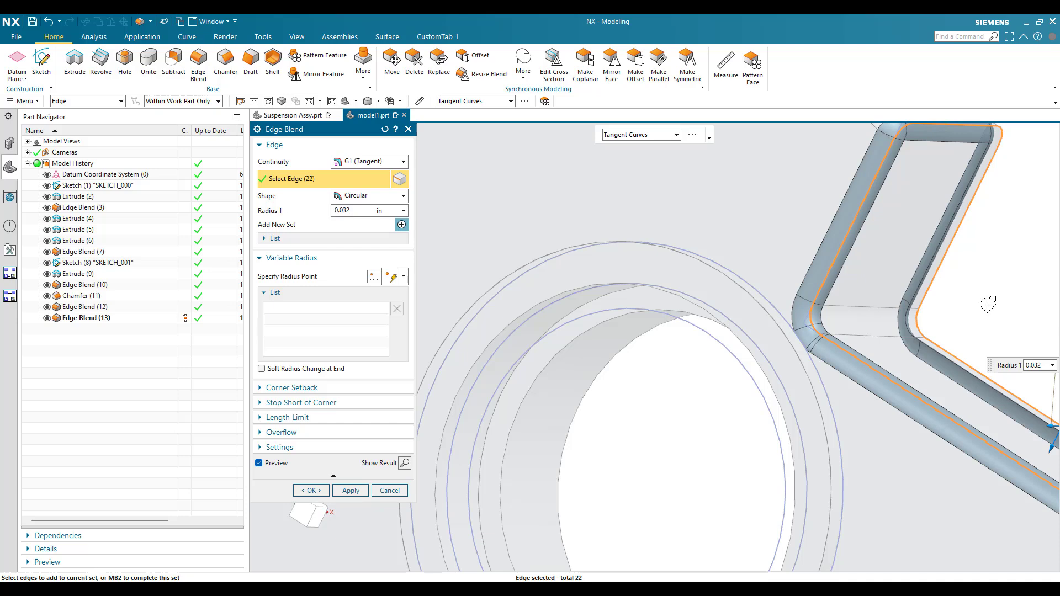
mouse_move(634, 241)
middle_down()
mouse_move(612, 245)
mouse_move(617, 253)
middle_up()
scroll(664, 253, up, 3)
click(669, 251)
scroll(683, 294, up, 2)
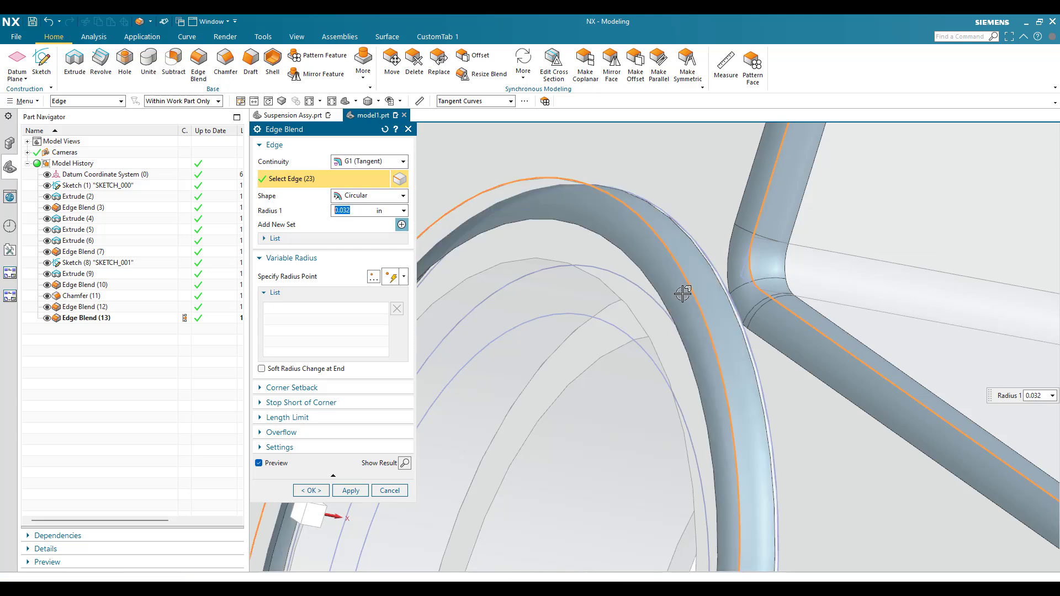
scroll(685, 298, down, 3)
click(326, 490)
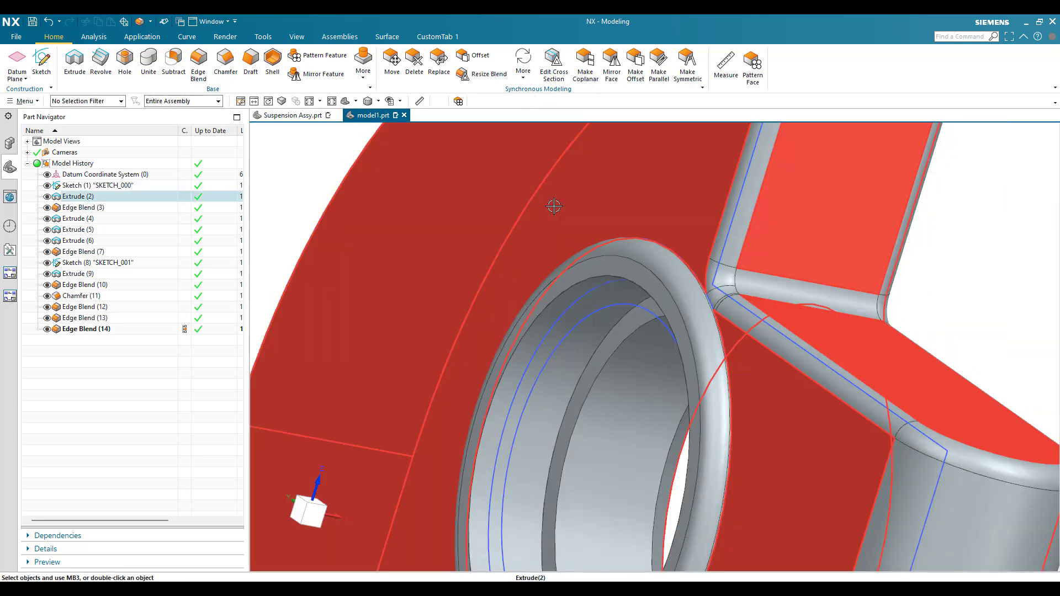
Hide the base profile sketch SKETCH_000.
scroll(555, 207, down, 1)
scroll(674, 334, up, 4)
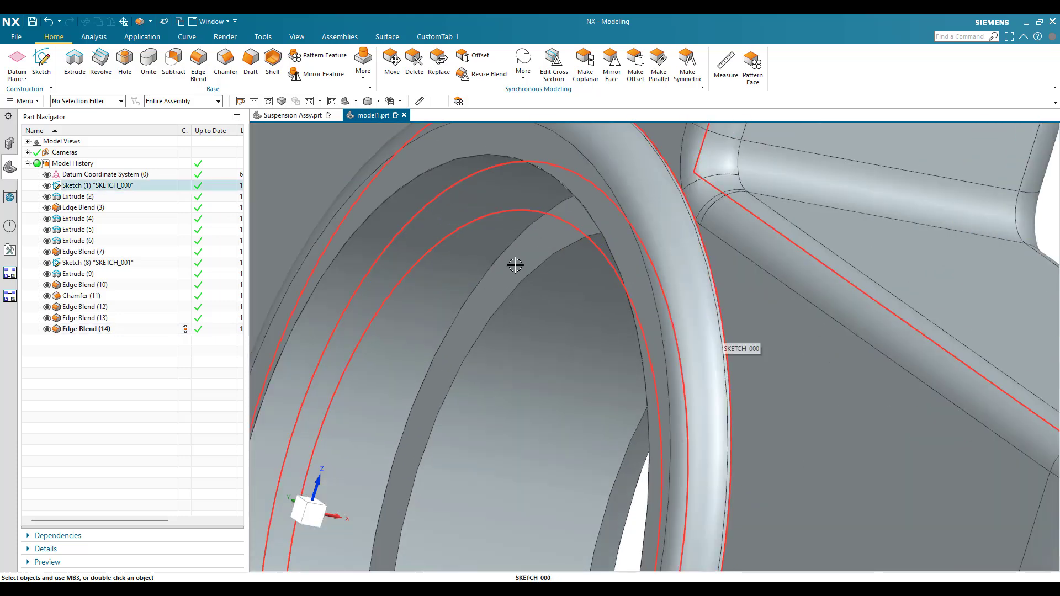
click(47, 185)
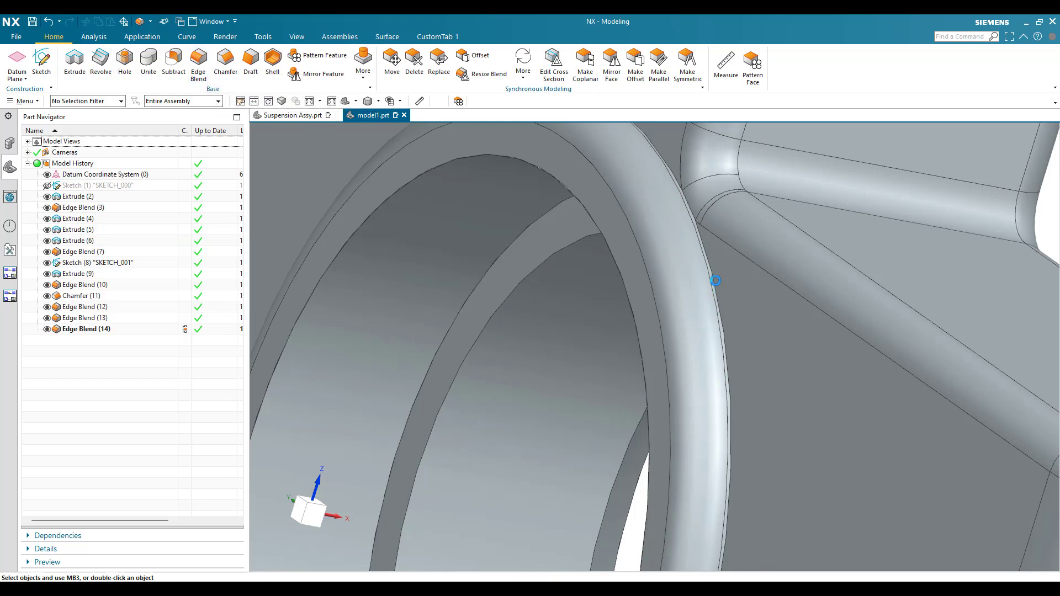
Blend the edge where the raised boss meets the plate face with a 0.015 in radius.
key(b)
scroll(716, 281, up, 3)
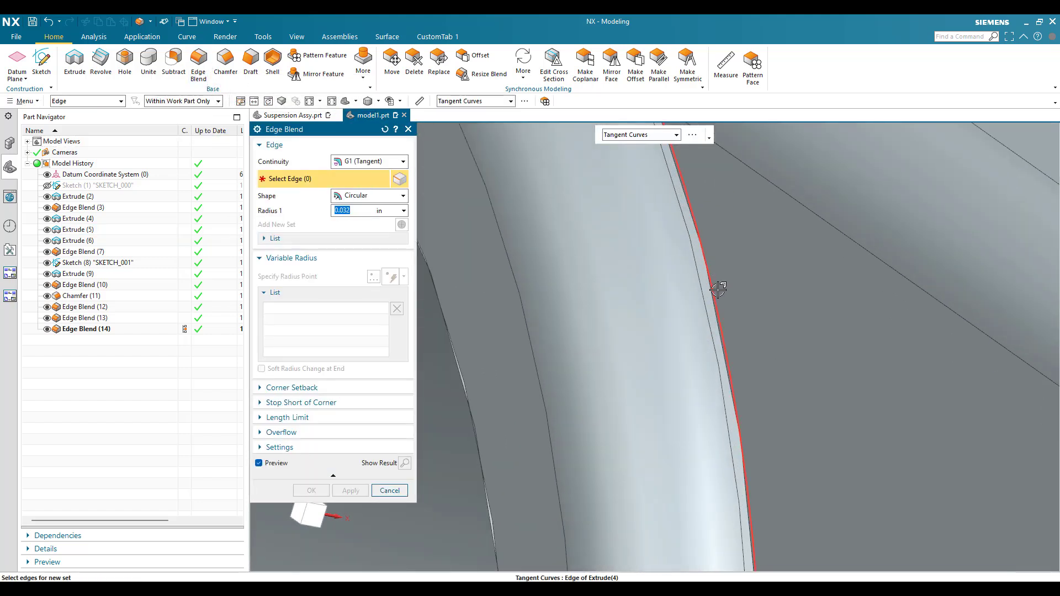
click(717, 288)
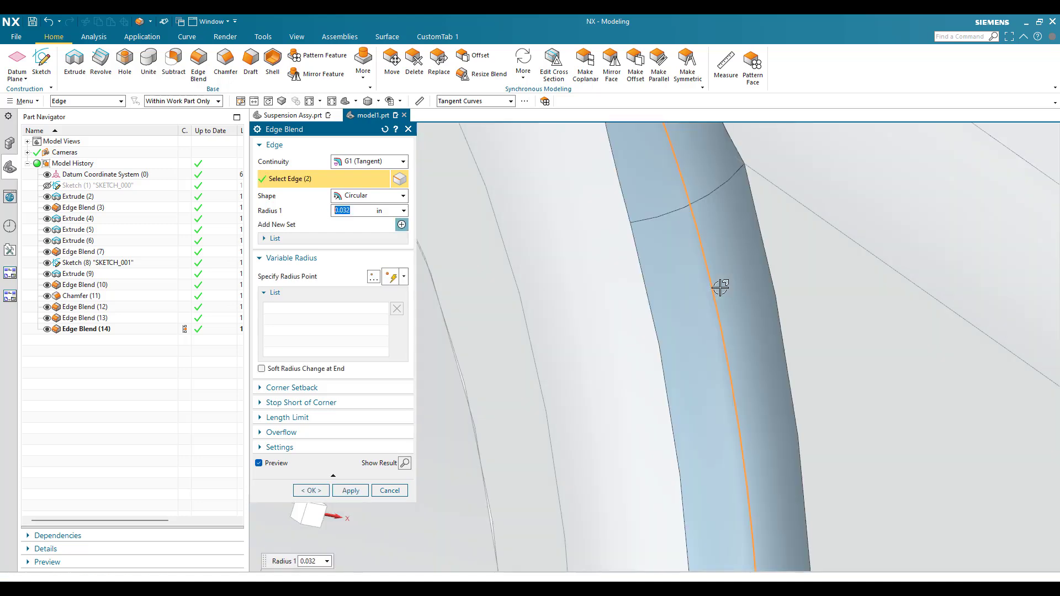
scroll(719, 287, down, 5)
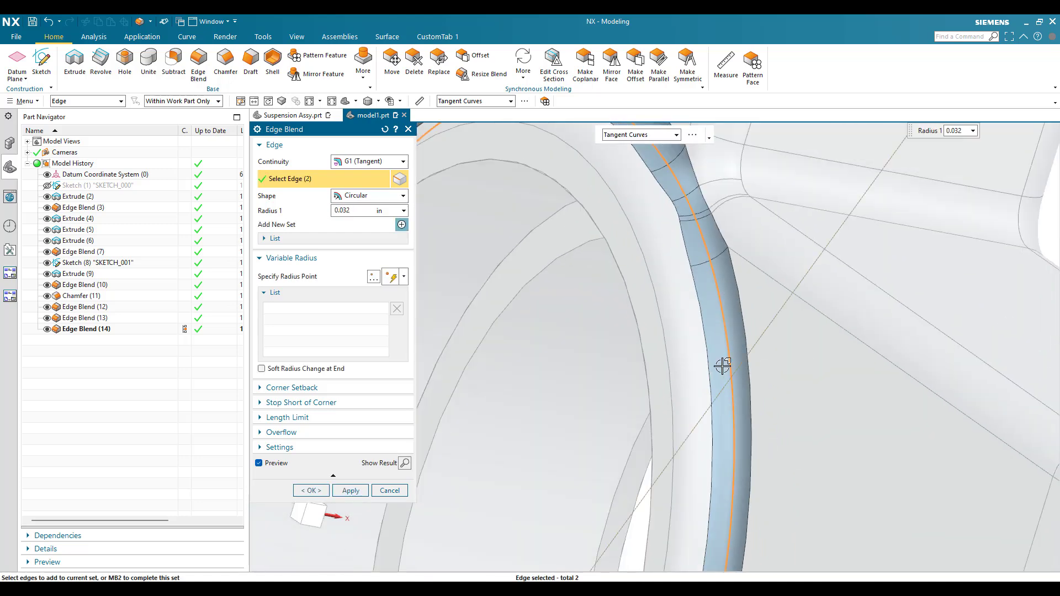
text(0.015)
key(Return)
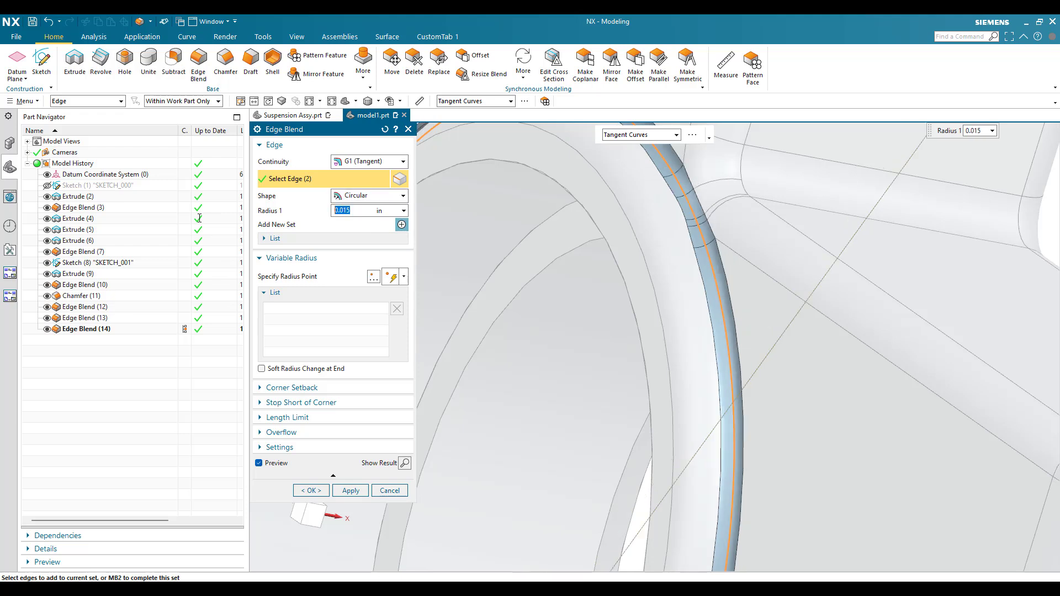
click(311, 490)
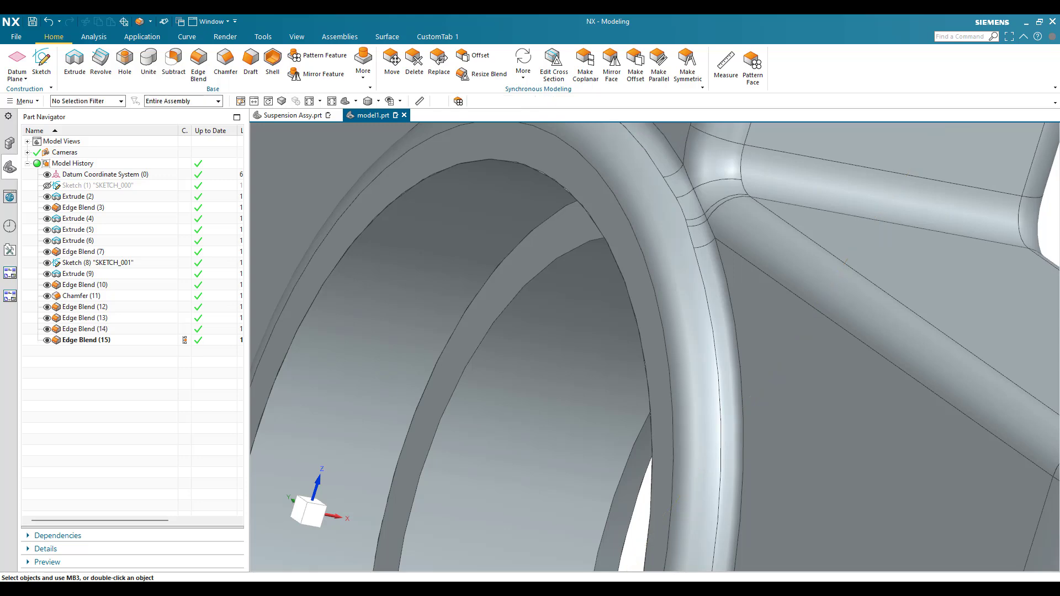
Blend the corner edge between the sloped side and the rounded upper projection with a 0.125 in radius.
scroll(567, 211, down, 7)
middle_drag(574, 214, 651, 247)
shift+middle_drag(652, 247, 658, 390)
scroll(574, 215, up, 3)
middle_drag(591, 220, 649, 239)
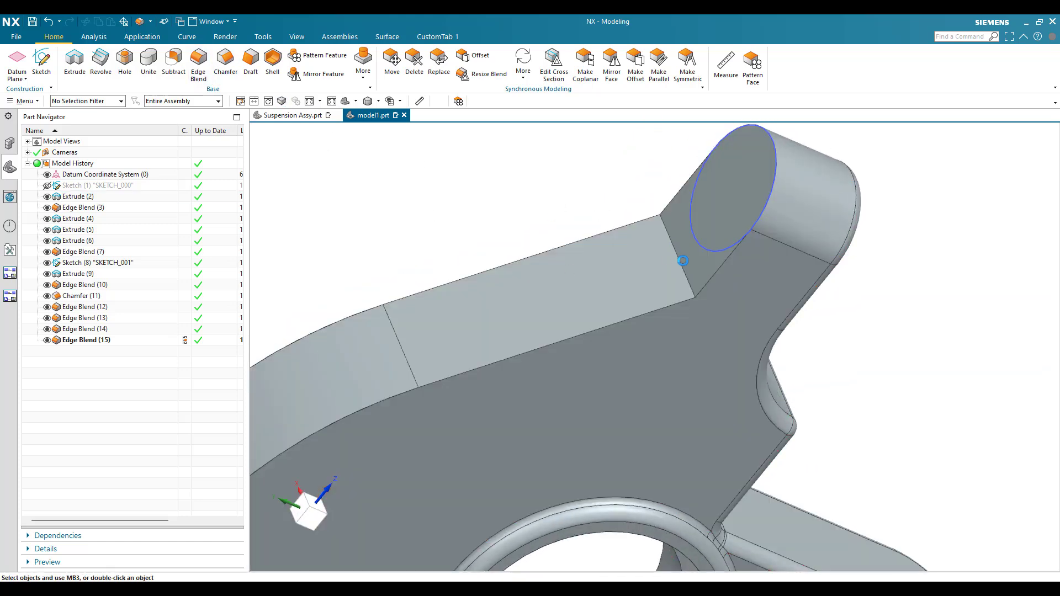
click(683, 263)
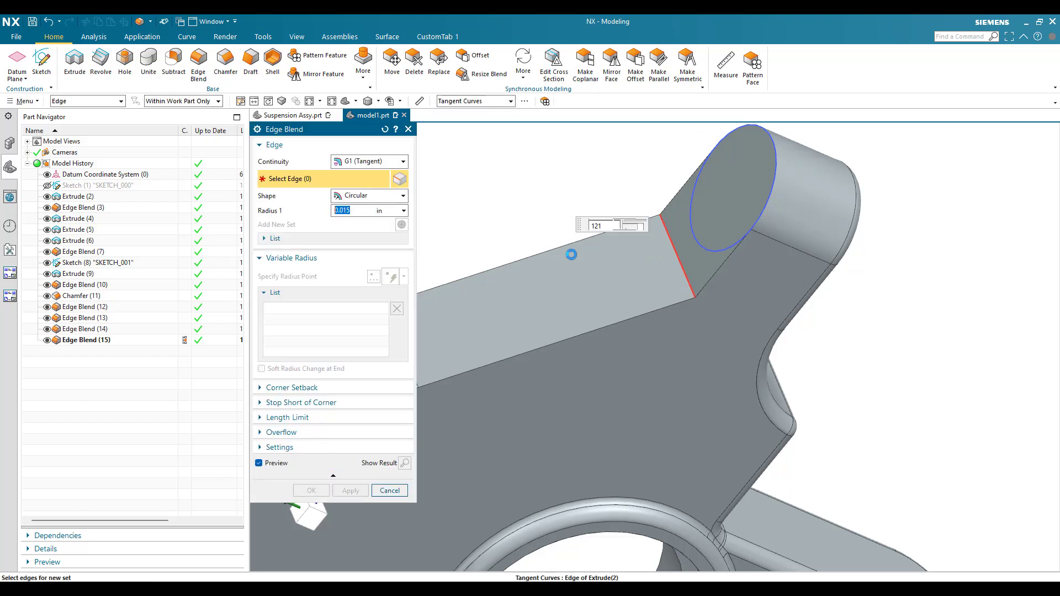
text(0.125)
key(Return)
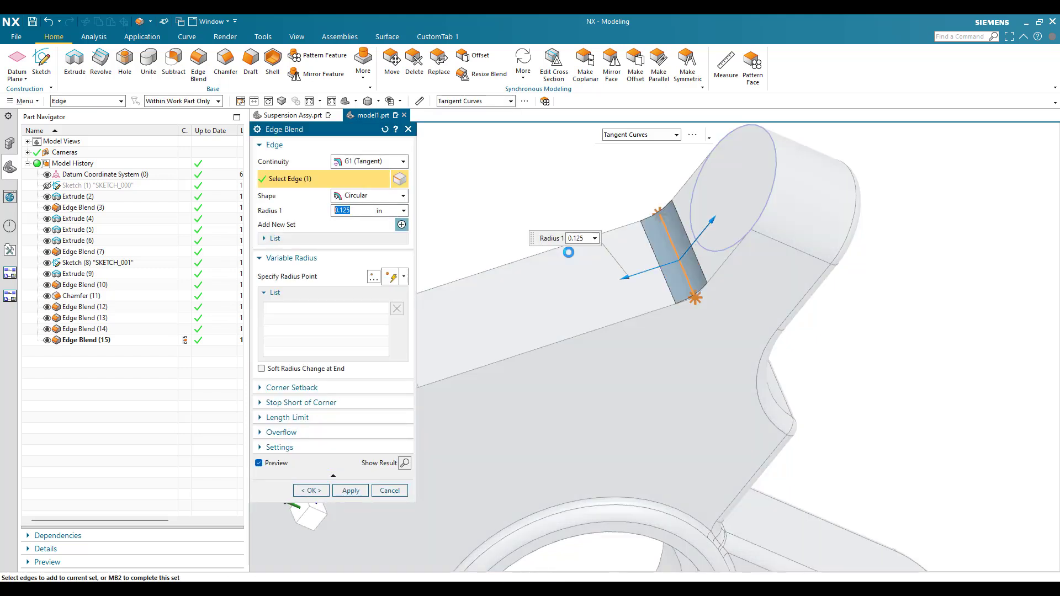
click(365, 492)
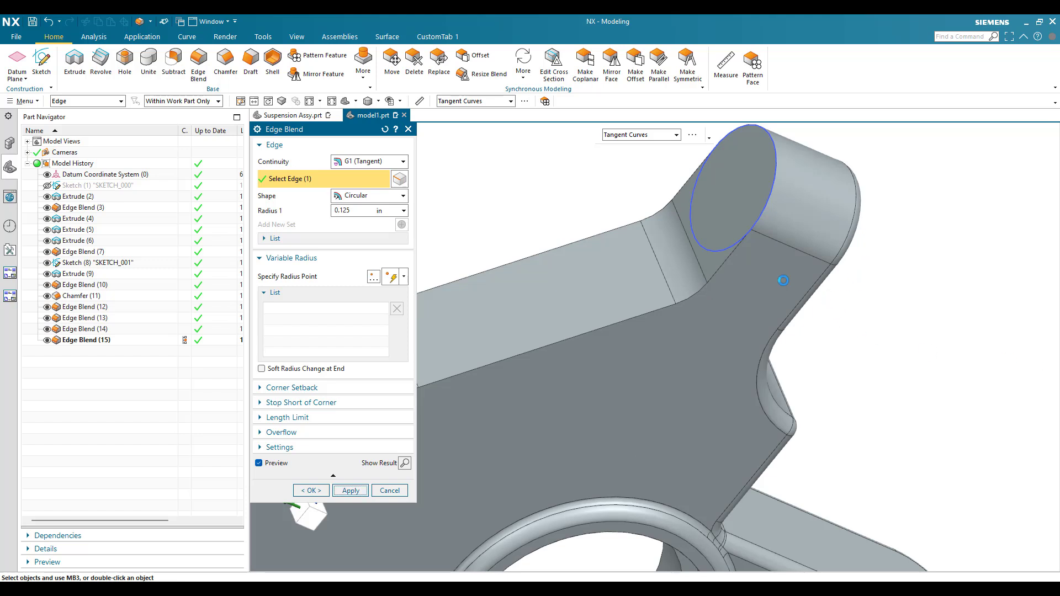
Blend the tangent outline edges along the upper projection, sloped side and curved side with a 0.032 in radius.
scroll(782, 279, up, 1)
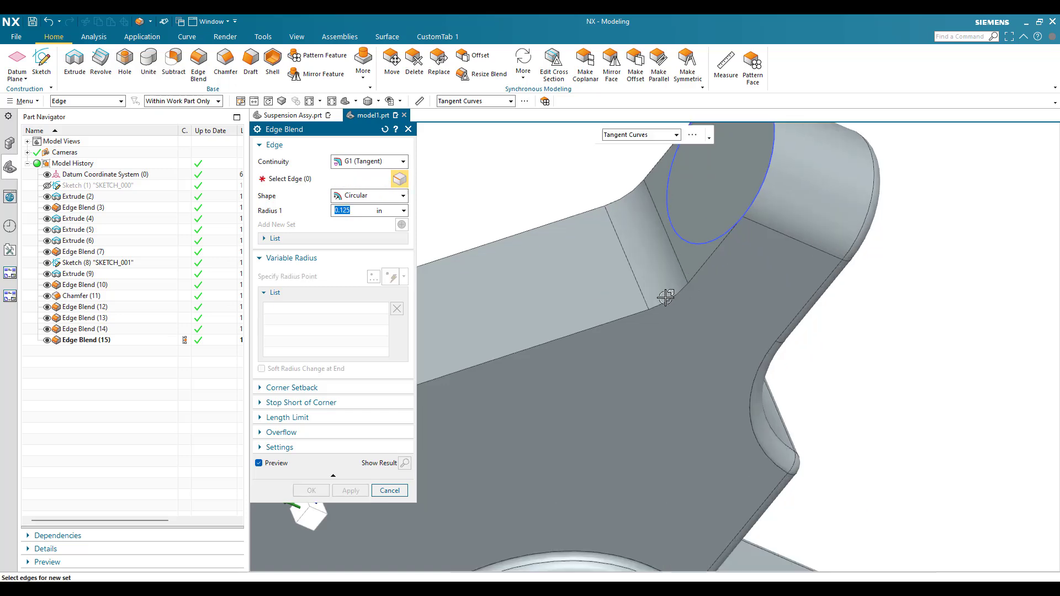
click(711, 253)
key(Home)
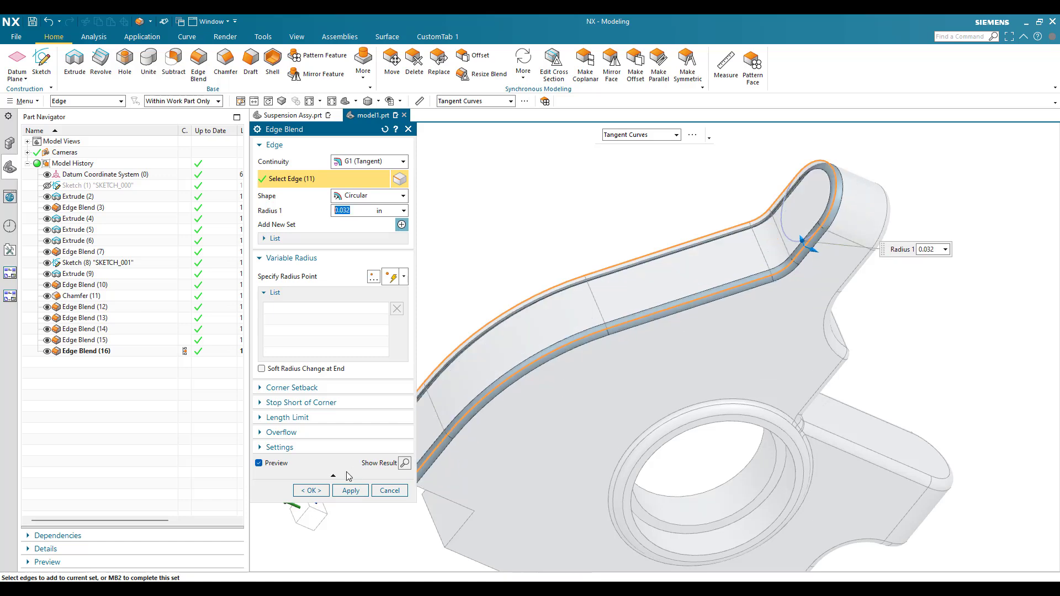
click(311, 491)
Create a sketch on the end face of the small step at the plate's lower corner and leave the Profile tool.
middle_drag(535, 350, 555, 307)
scroll(537, 310, down, 2)
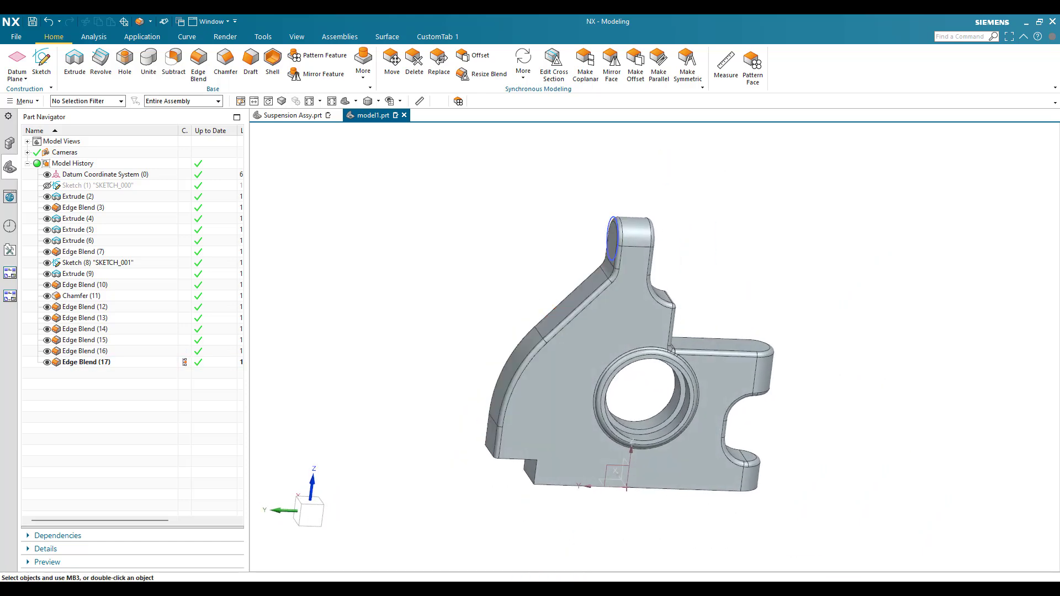
middle_drag(539, 385, 642, 393)
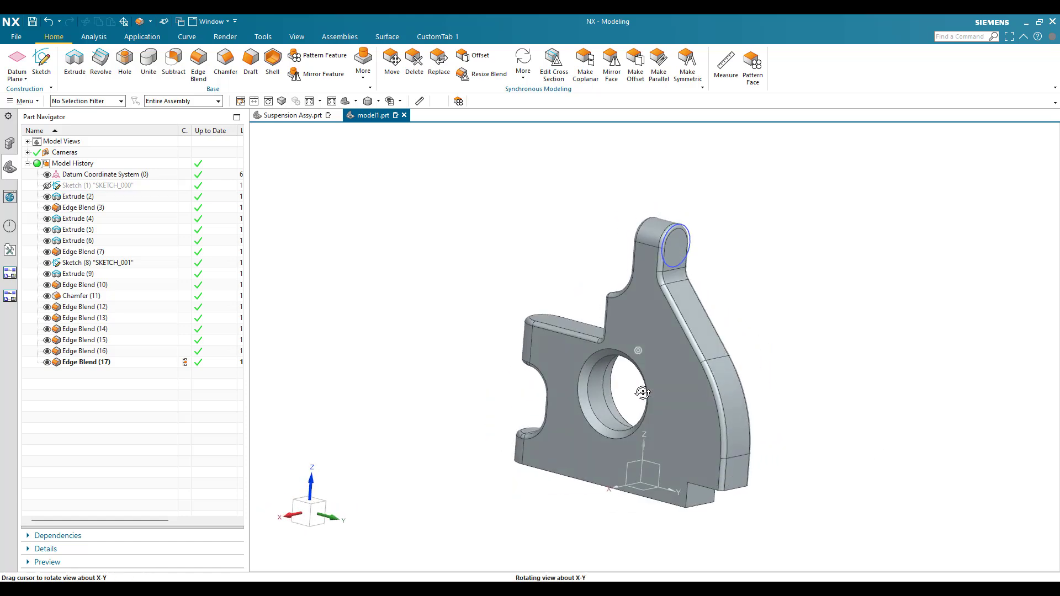
click(43, 62)
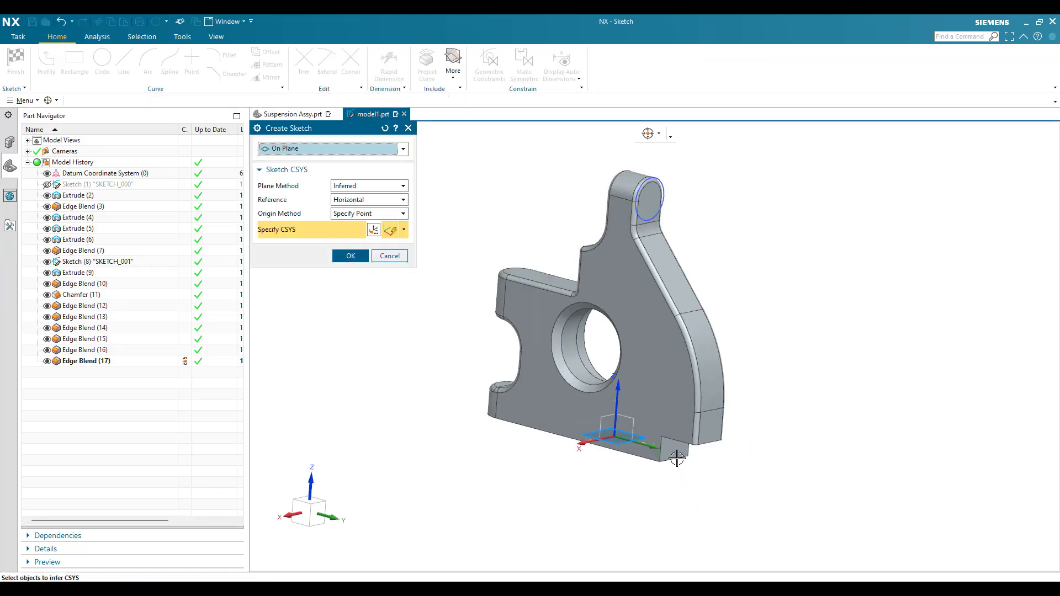
scroll(668, 452, up, 5)
click(669, 454)
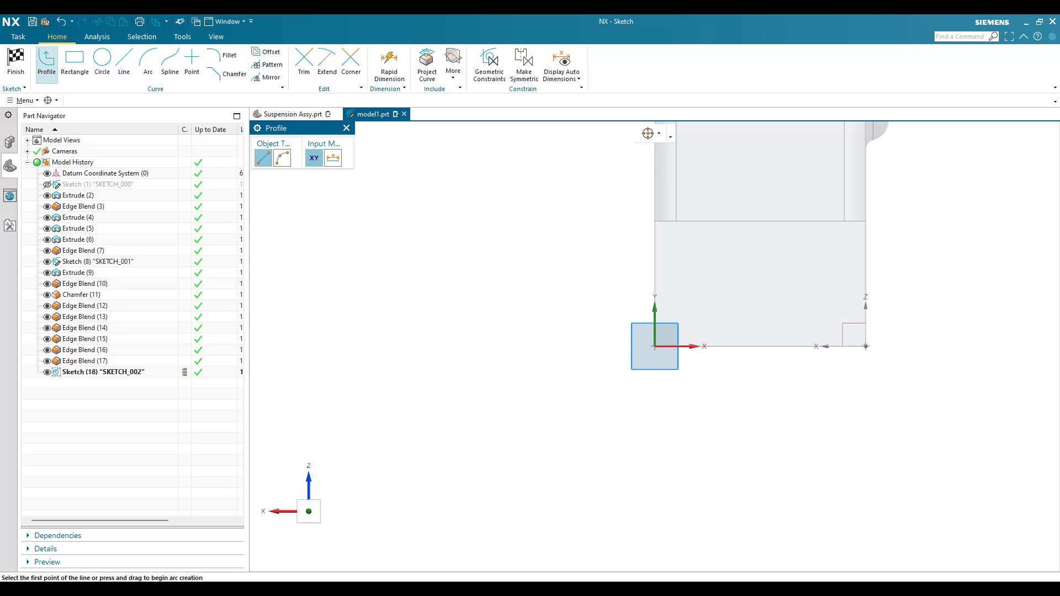
scroll(749, 417, down, 3)
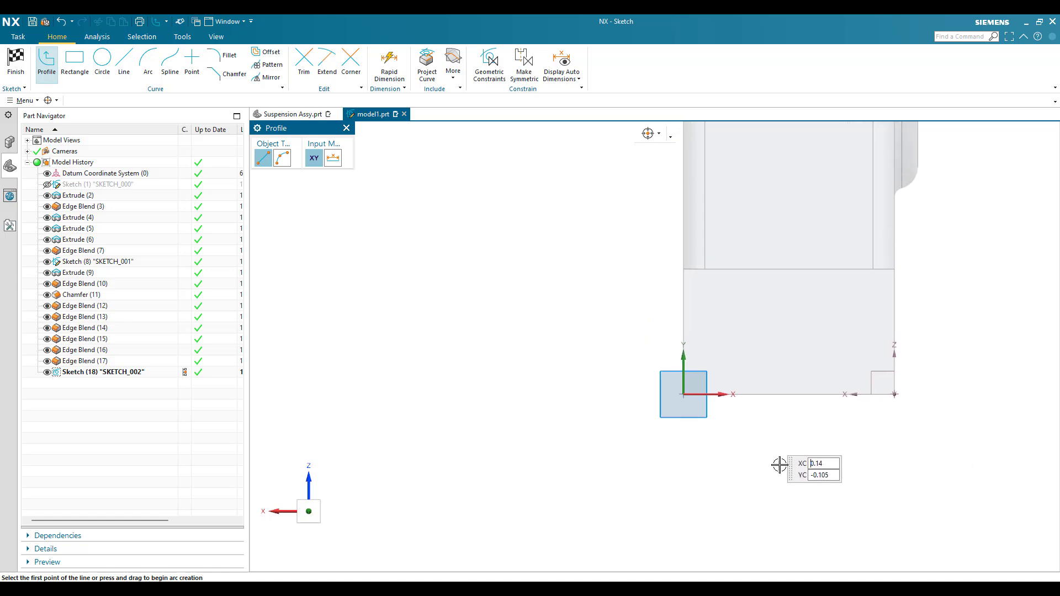
key(Escape)
Sketch two concentric circles beside the plate's lower corner, giving the inner one a 0.125 in diameter.
click(102, 58)
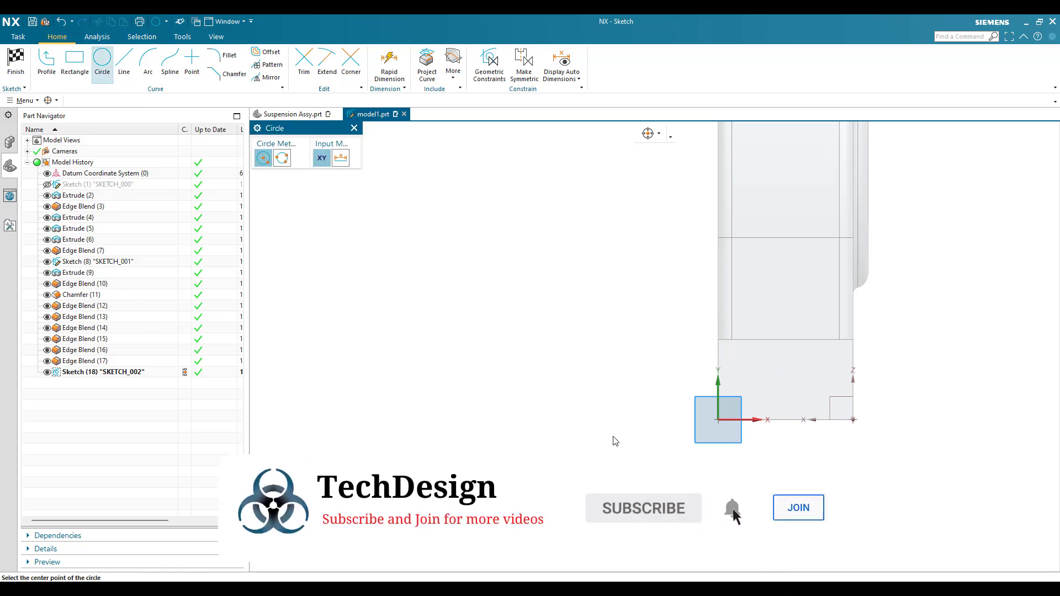
click(568, 373)
text(0.125)
key(Return)
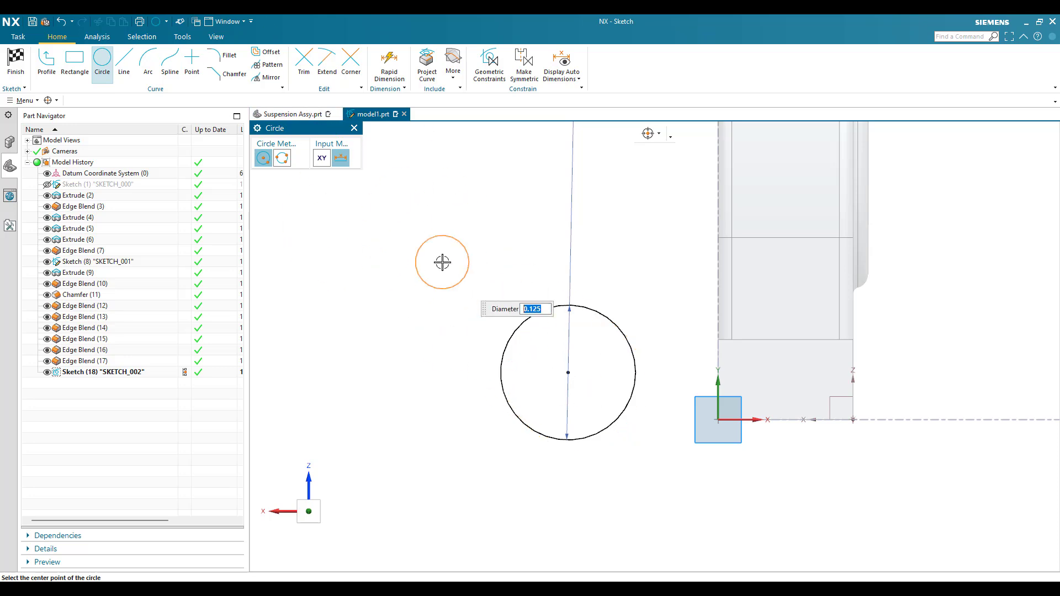
click(568, 374)
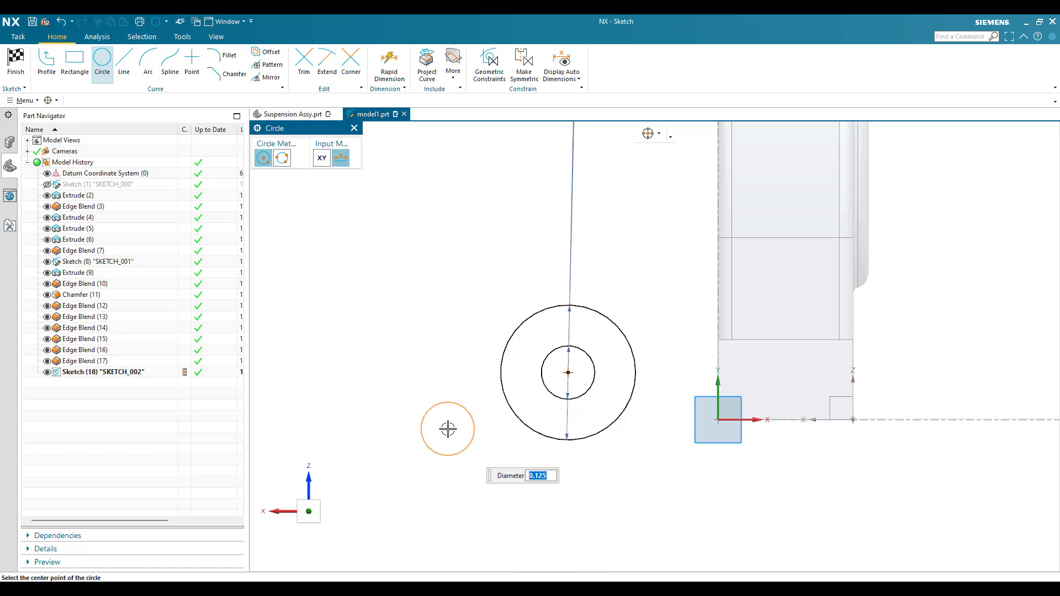
key(Escape)
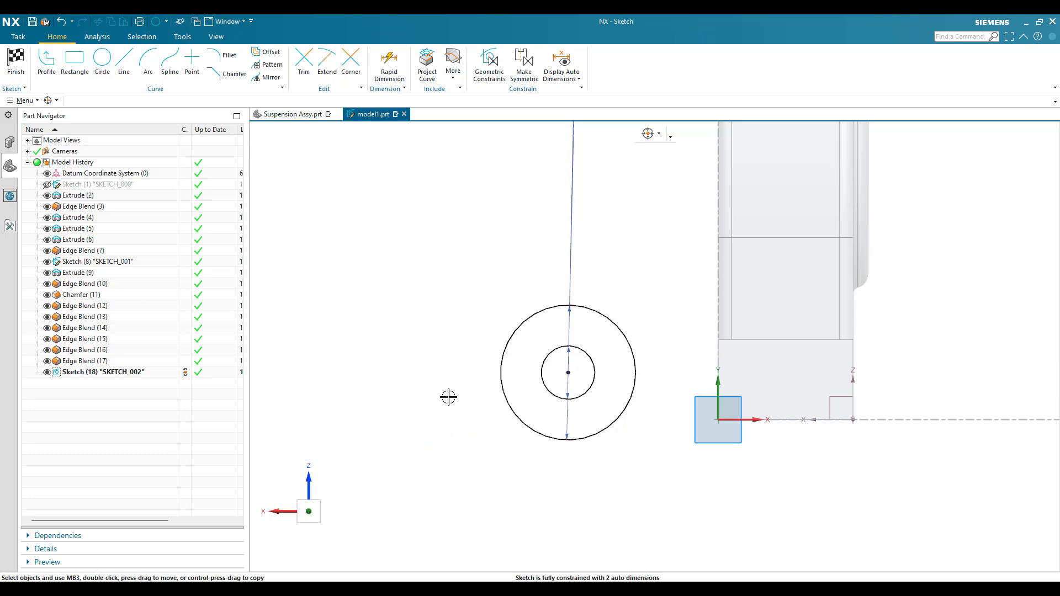
Draw two horizontal lines toward the plate from the outer circle's highest and lowest points.
click(124, 62)
click(571, 304)
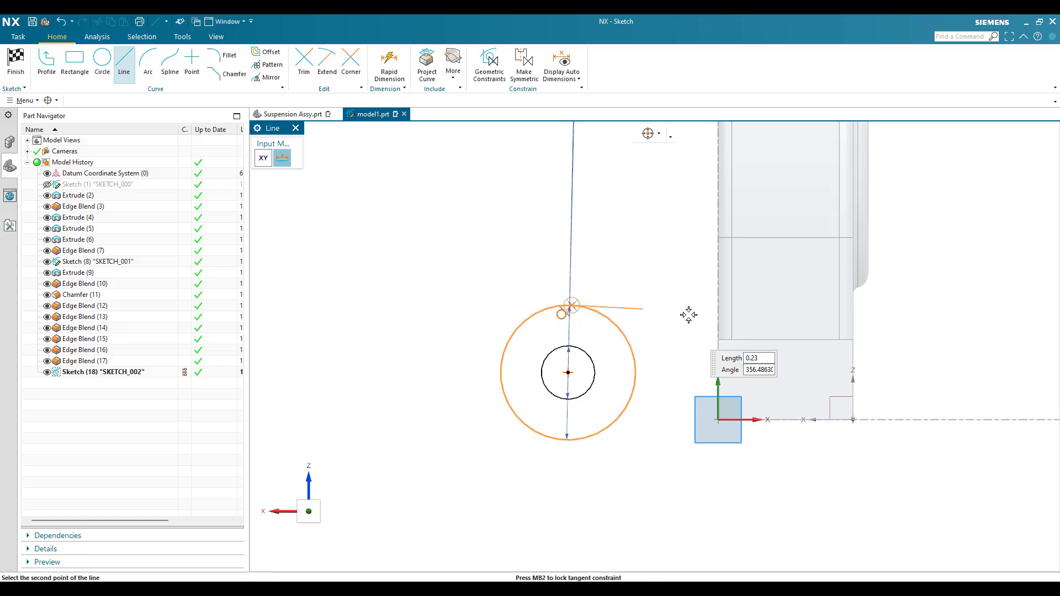
click(703, 304)
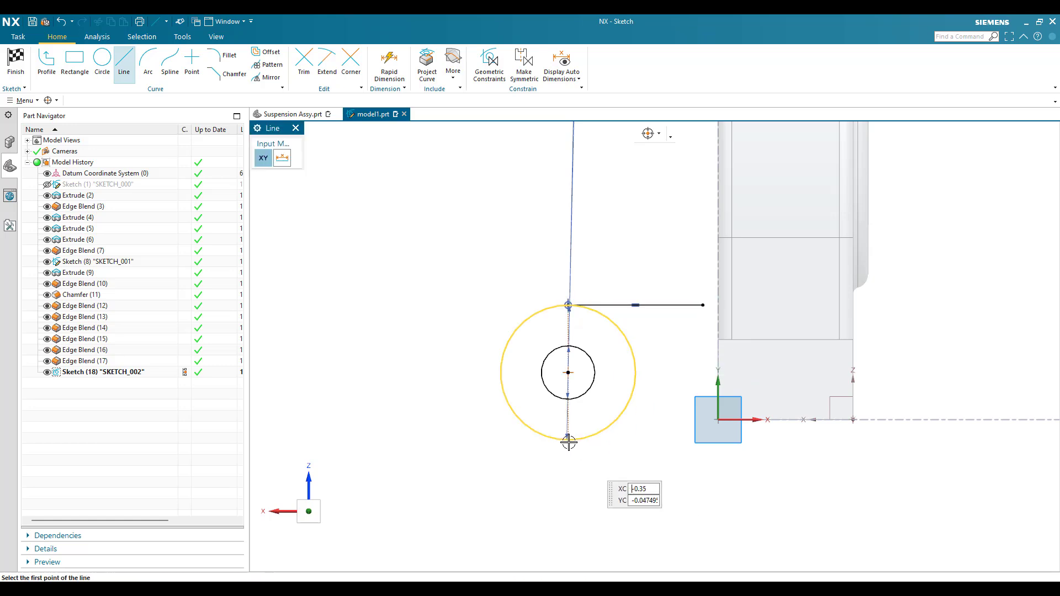
click(567, 440)
click(743, 500)
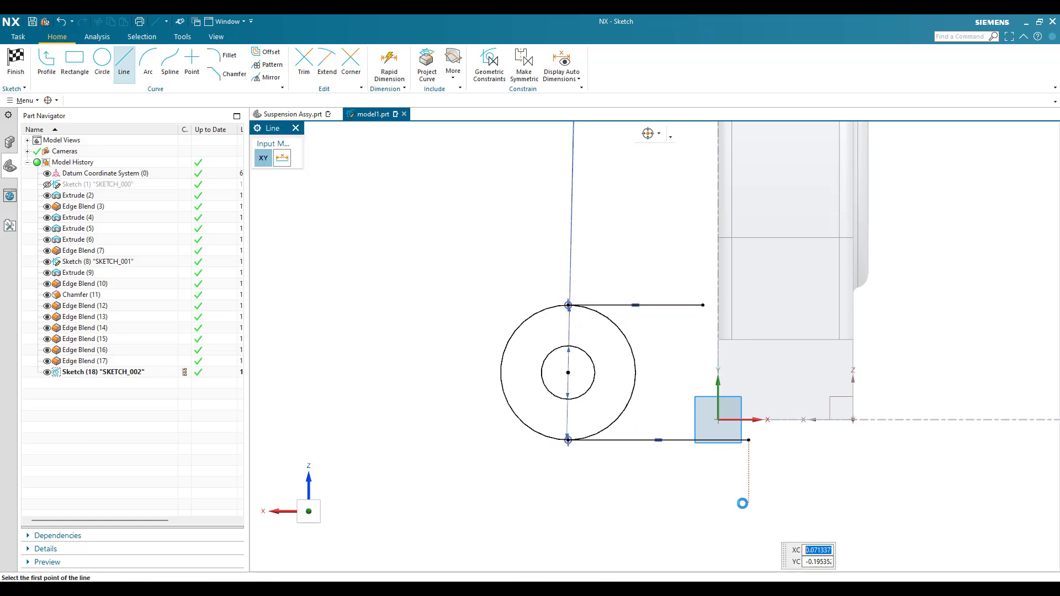
key(Escape)
Start a Tangent constraint with the outer circle as the object to constrain.
scroll(596, 439, up, 2)
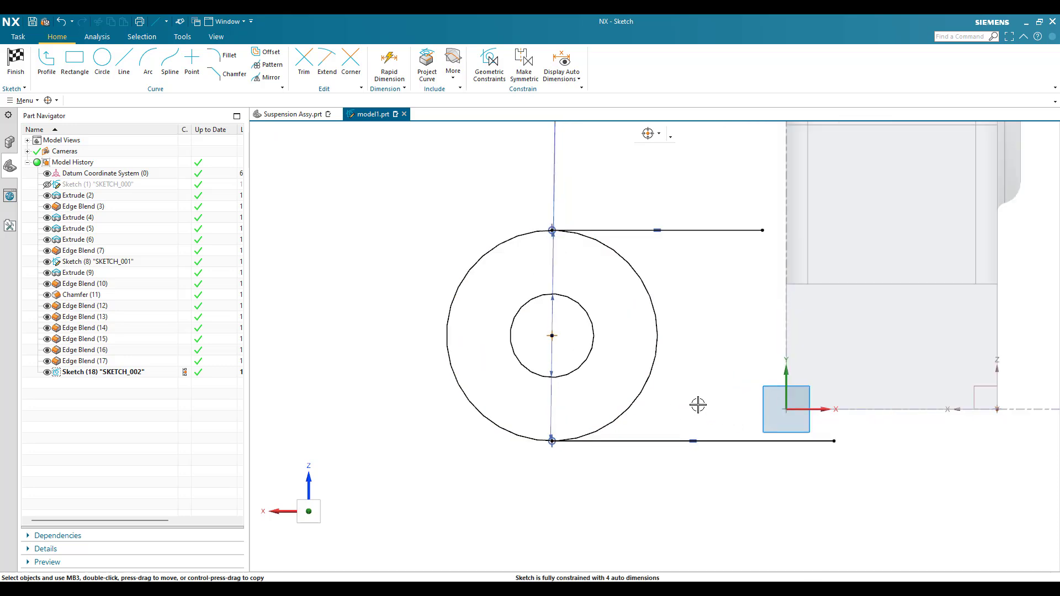
key(c)
click(307, 168)
click(622, 416)
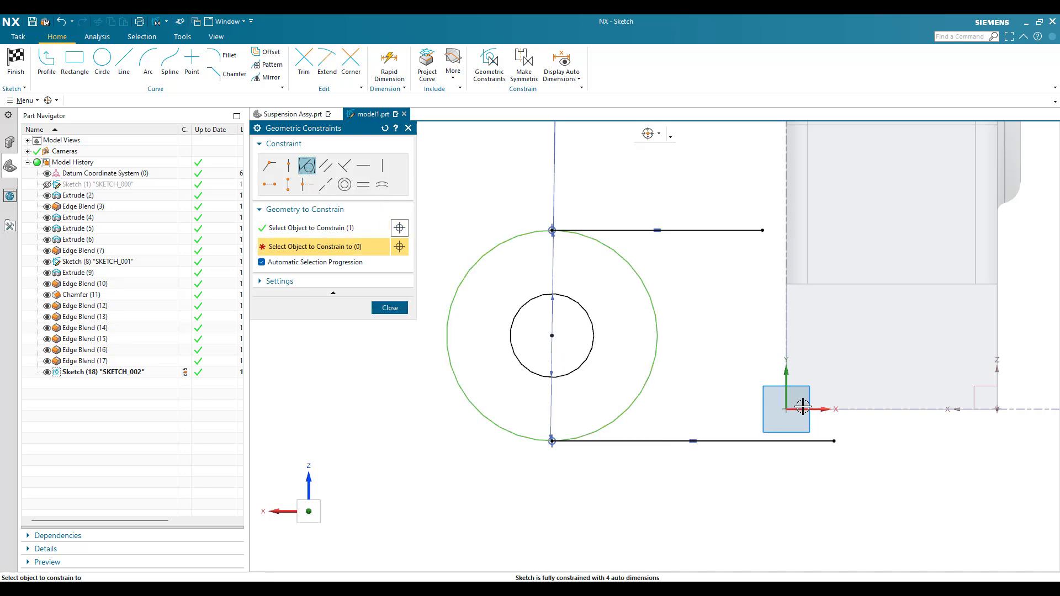
Make the outer circle tangent to the horizontal sketch axis and lengthen both horizontal tangent lines past the vertical axis to matching ends.
click(804, 409)
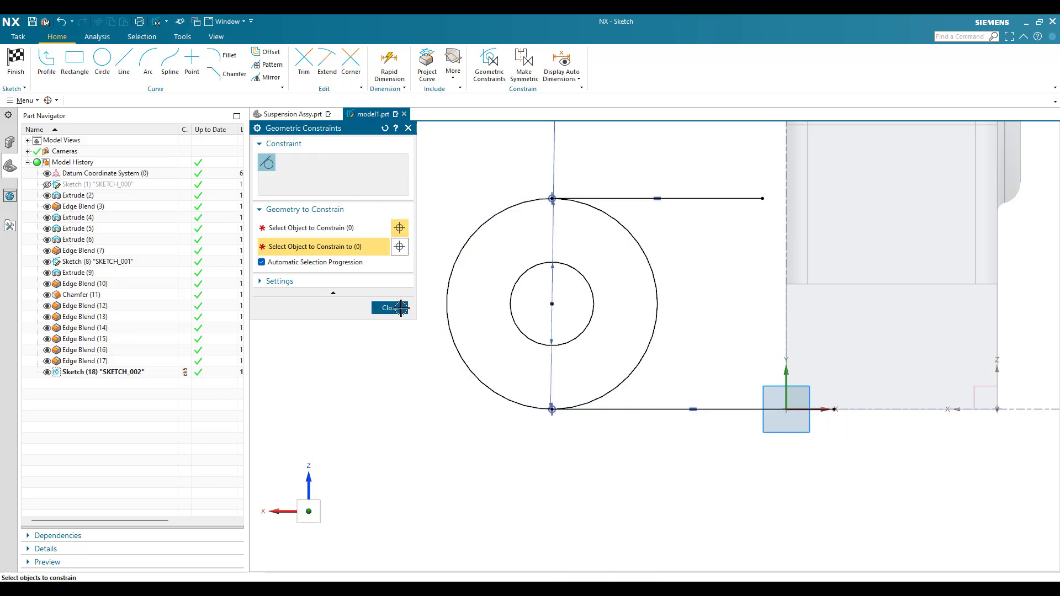
click(402, 307)
drag(762, 198, 884, 198)
drag(835, 409, 884, 409)
Close the profile with a vertical line from the upper line's end and trim it to a corner with the lower line.
click(125, 59)
click(885, 198)
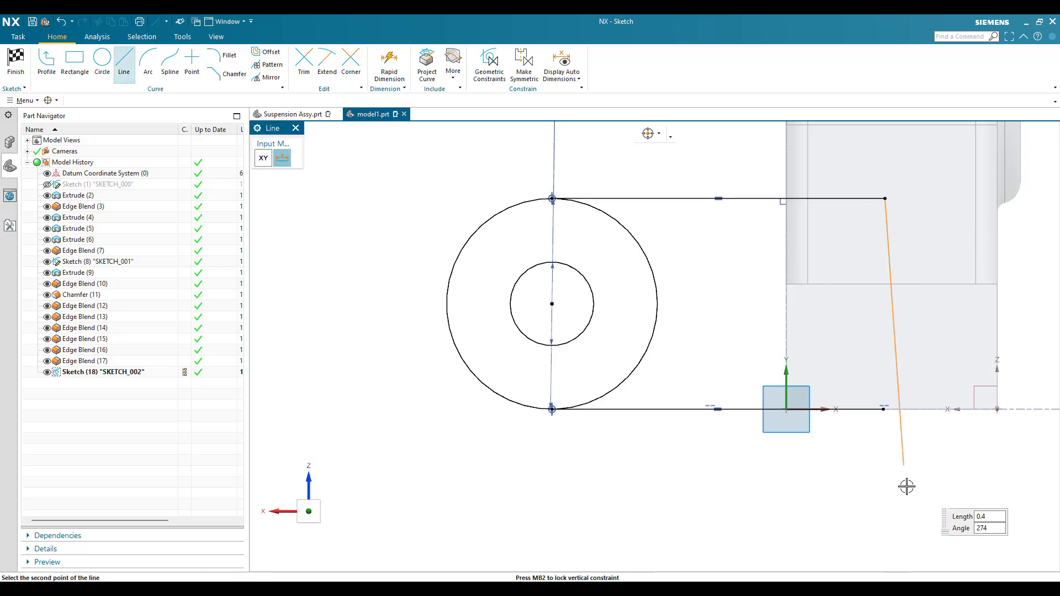
click(885, 483)
key(Escape)
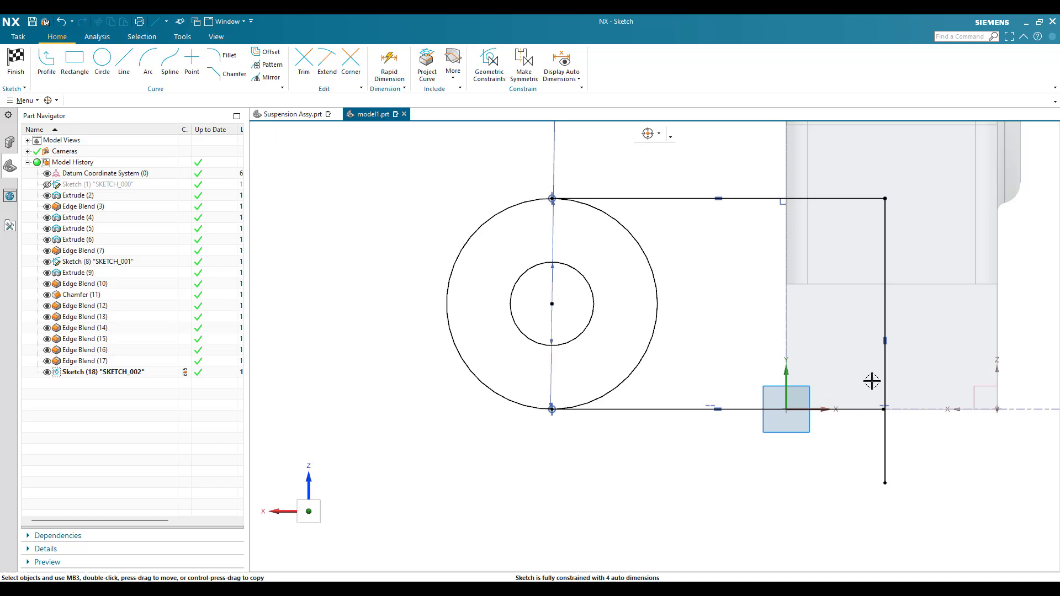
click(884, 368)
click(390, 196)
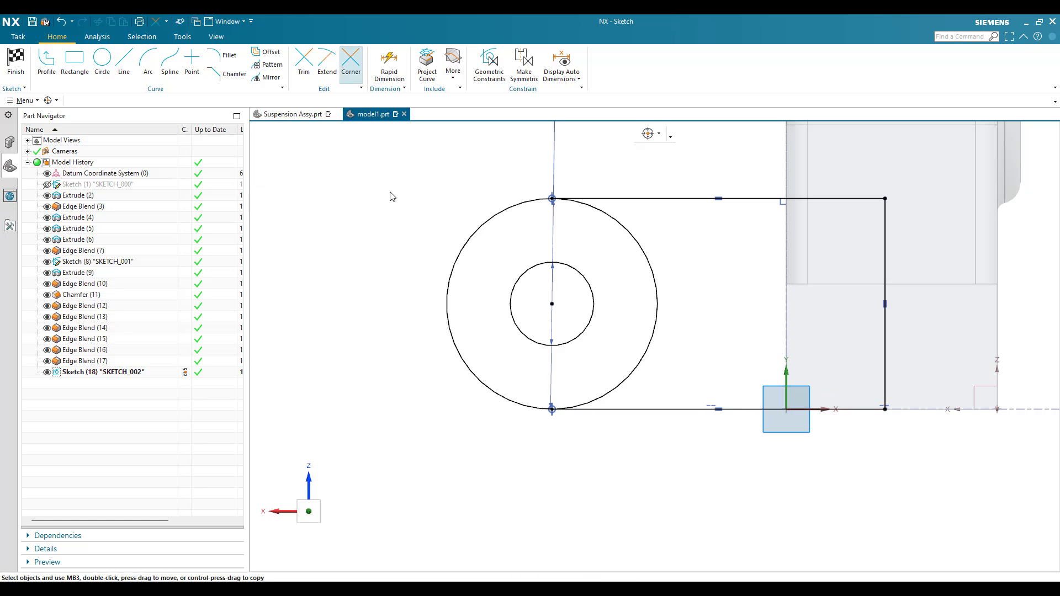
Dimension the horizontal distance from the circle centre to the vertical sketch axis as 0.253 in.
scroll(669, 344, down, 1)
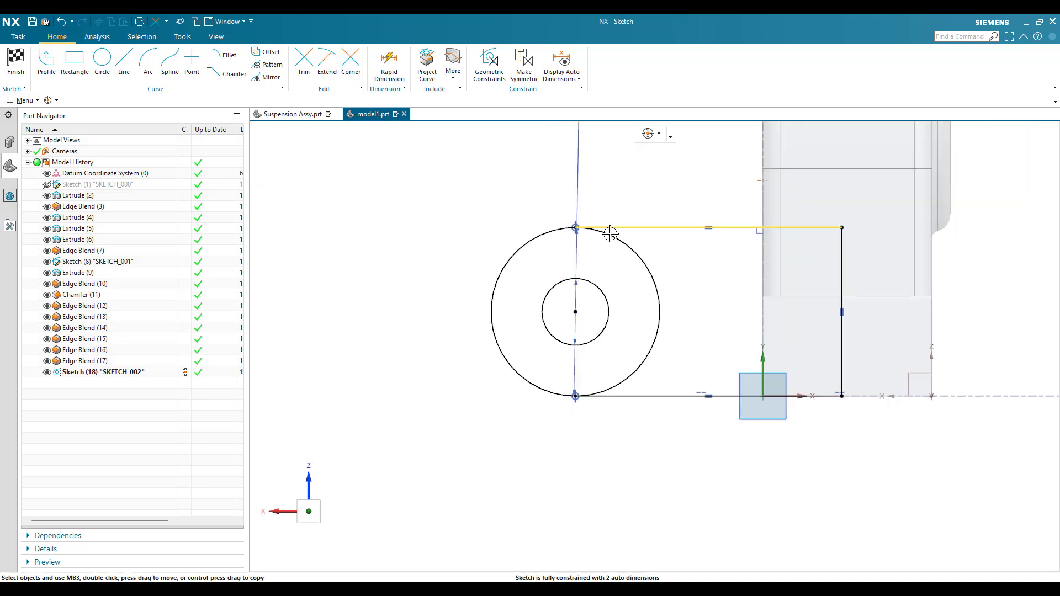
key(d)
click(491, 309)
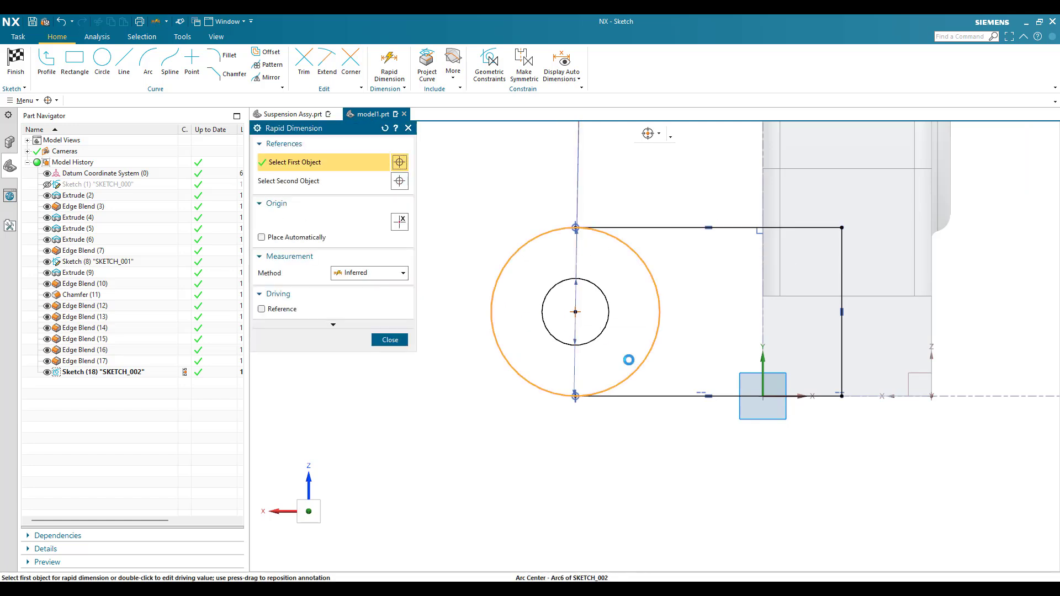
click(762, 368)
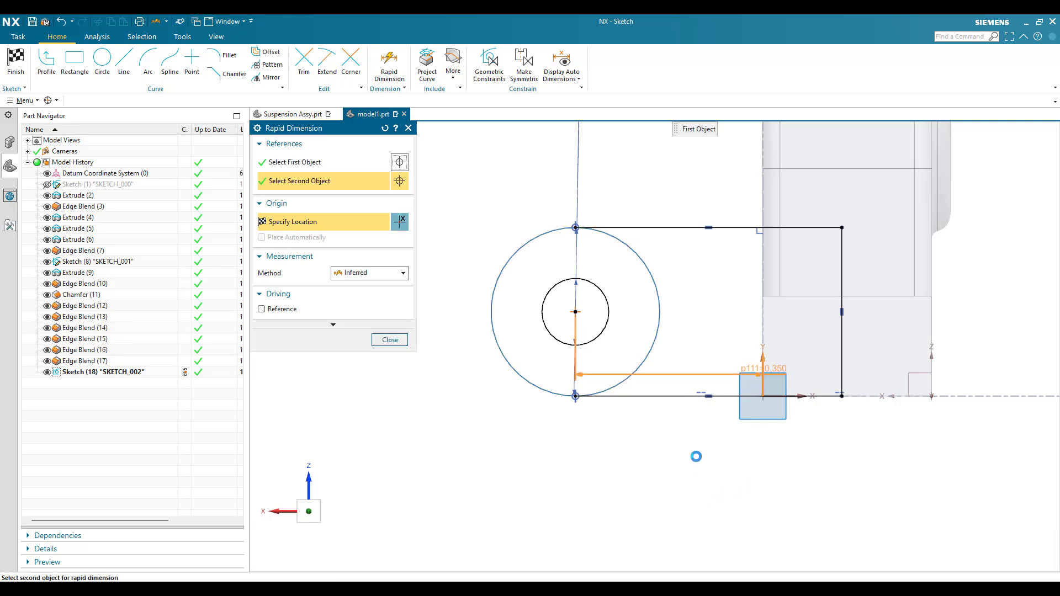
click(725, 521)
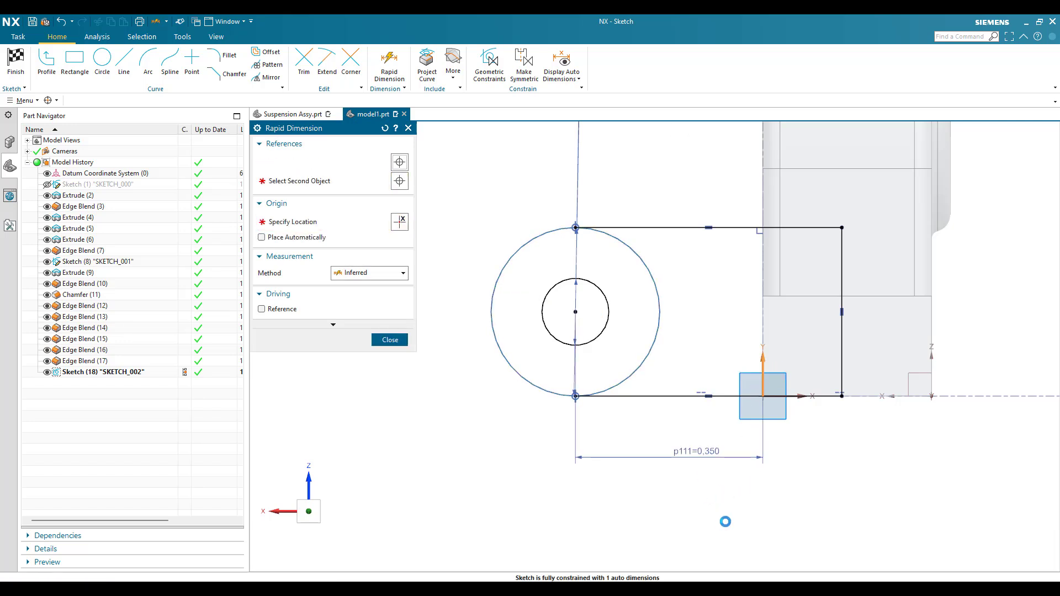
text(0.253)
key(Return)
key(Escape)
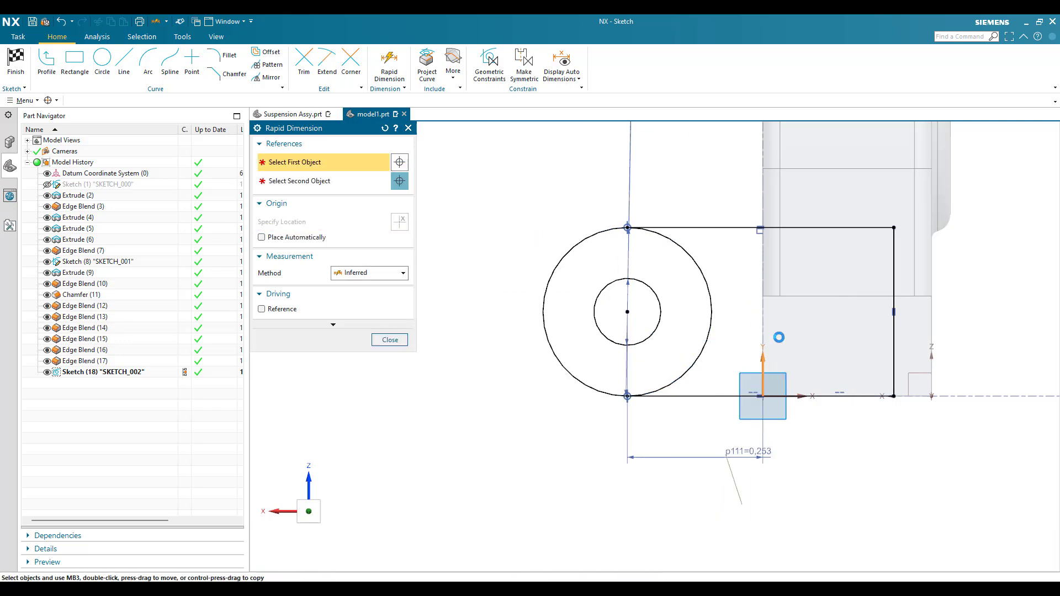
Shift the profile's vertical end line inward, dimension it about 0.23 in from the vertical sketch axis, and finish the sketch.
mouse_move(894, 396)
mouse_down()
mouse_move(814, 395)
mouse_move(886, 388)
mouse_up()
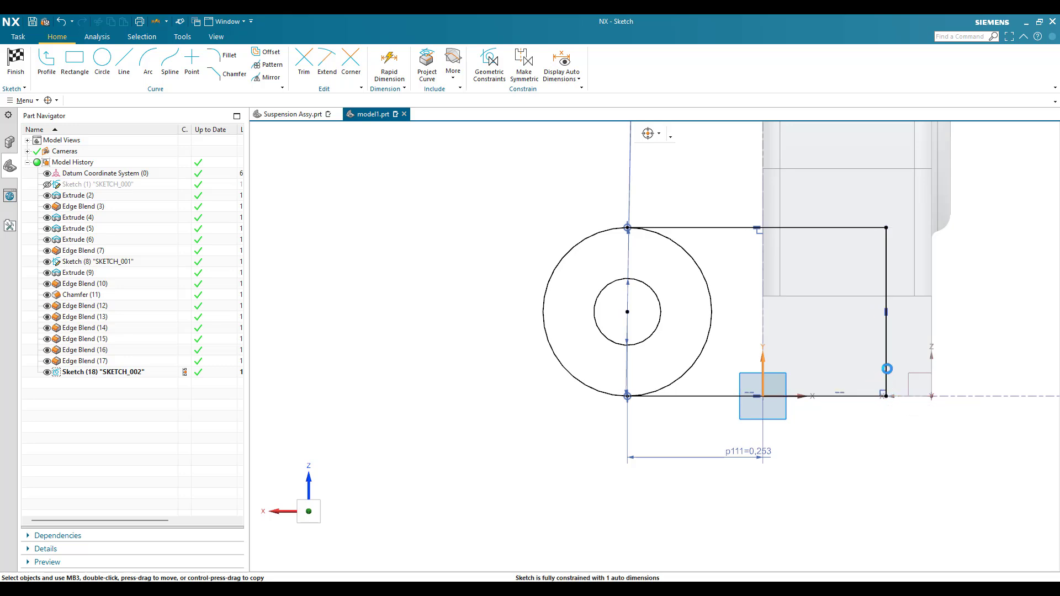
key(d)
click(886, 354)
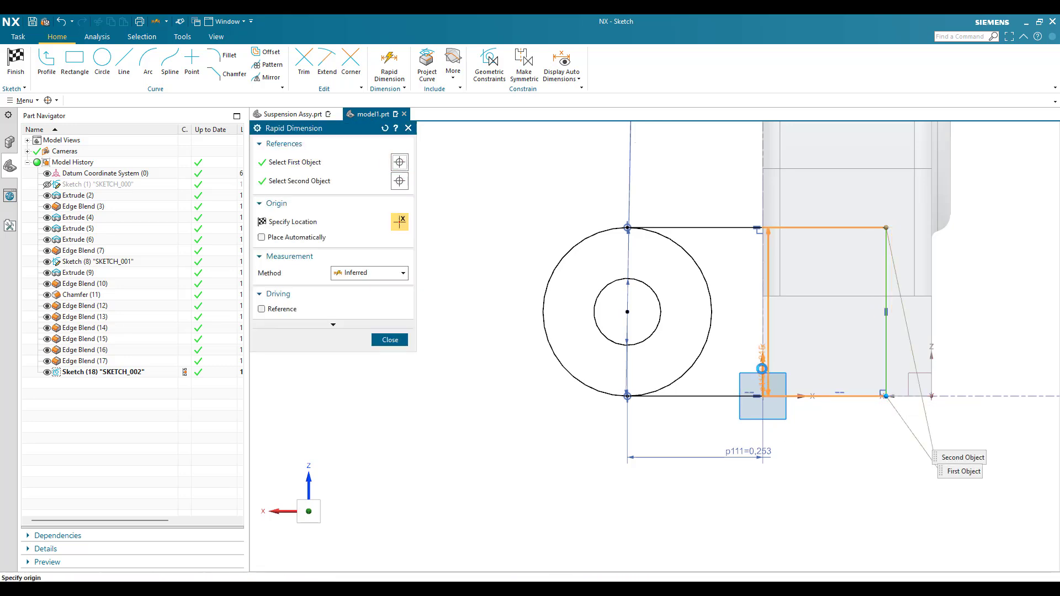
click(762, 369)
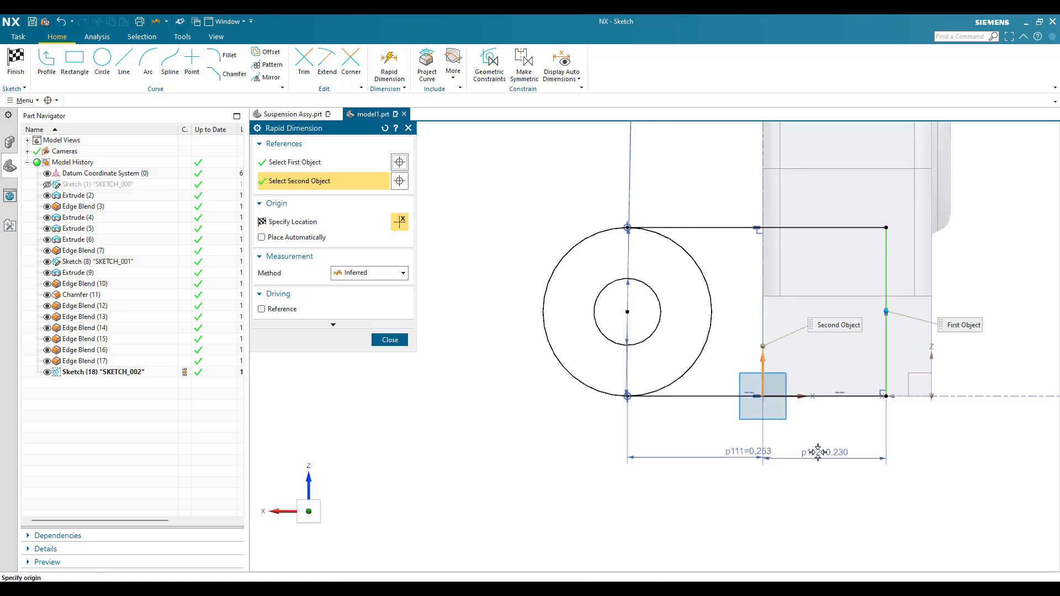
click(817, 452)
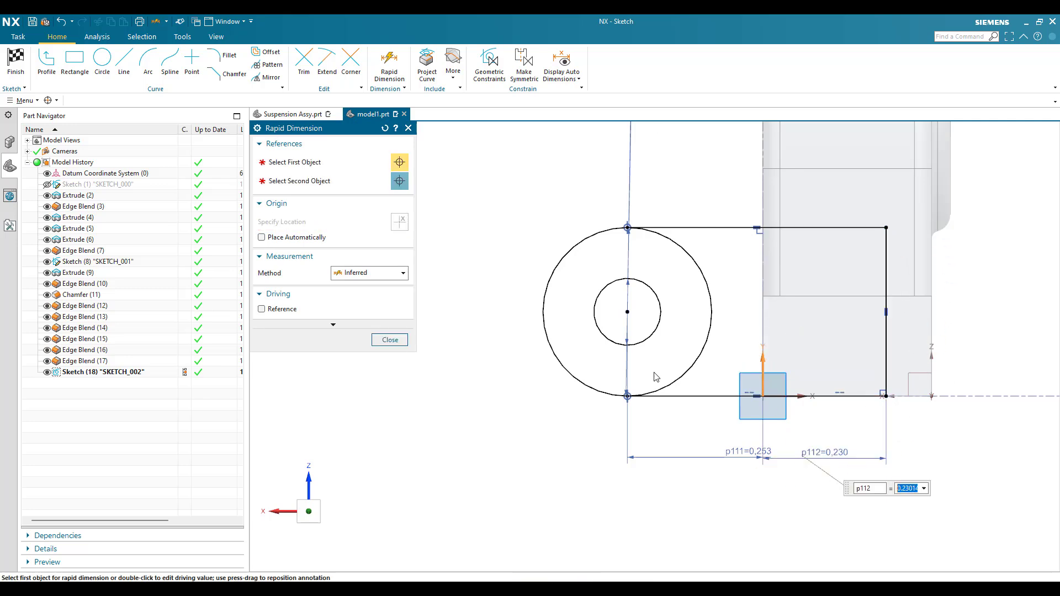
key(Escape)
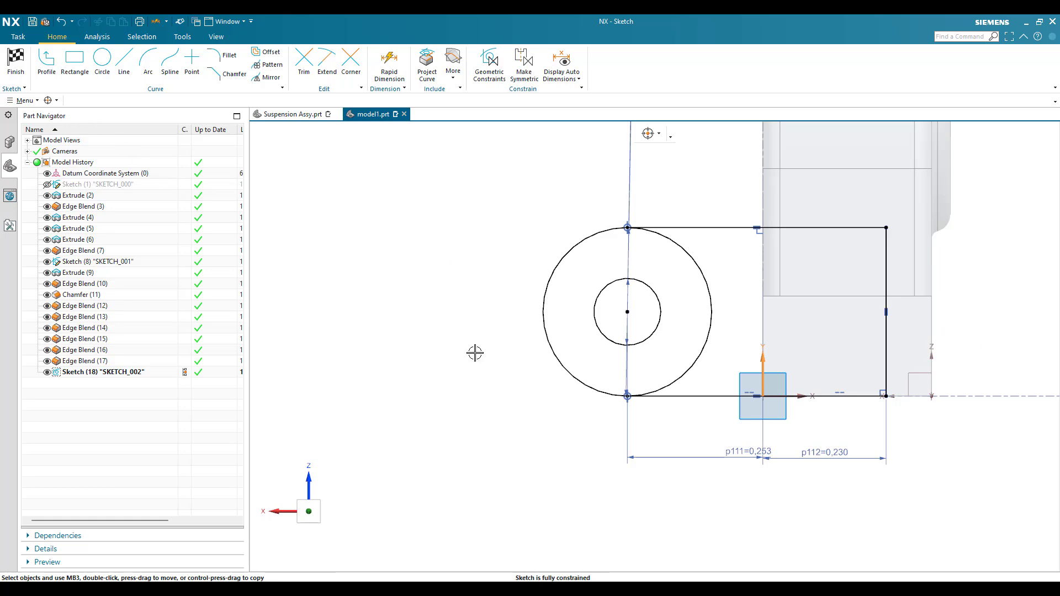
click(16, 61)
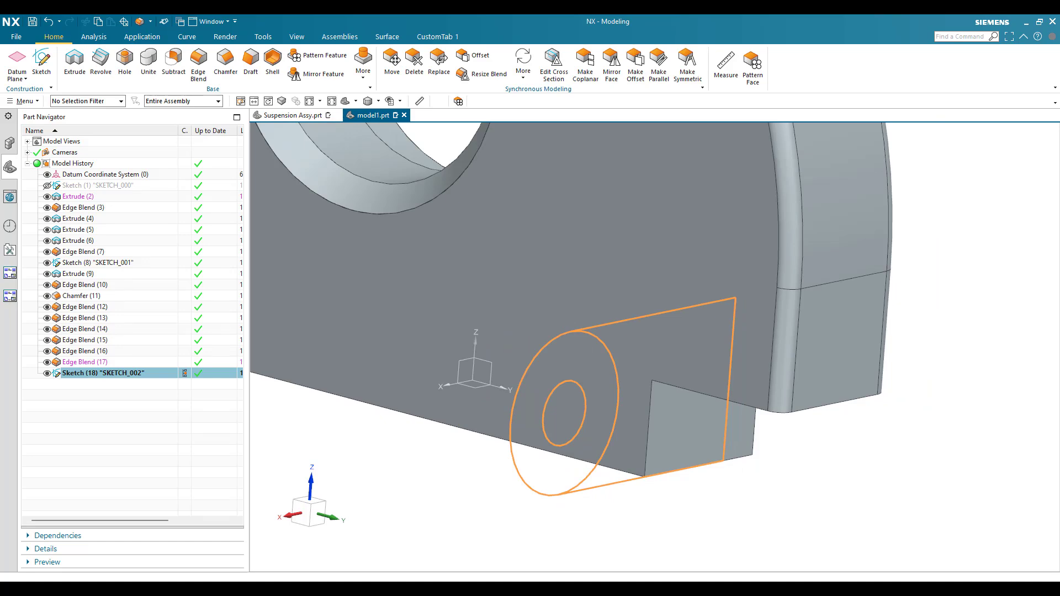
Extrude the boss profile with its hole 1 in along the plate face in the reversed direction, united with the body.
middle_drag(636, 363, 669, 417)
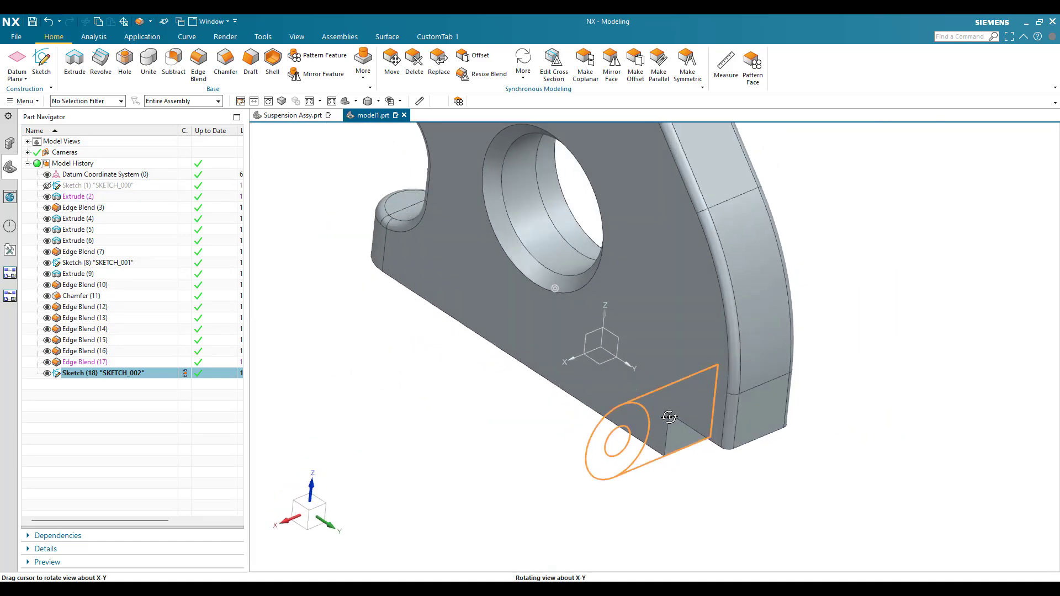
click(82, 71)
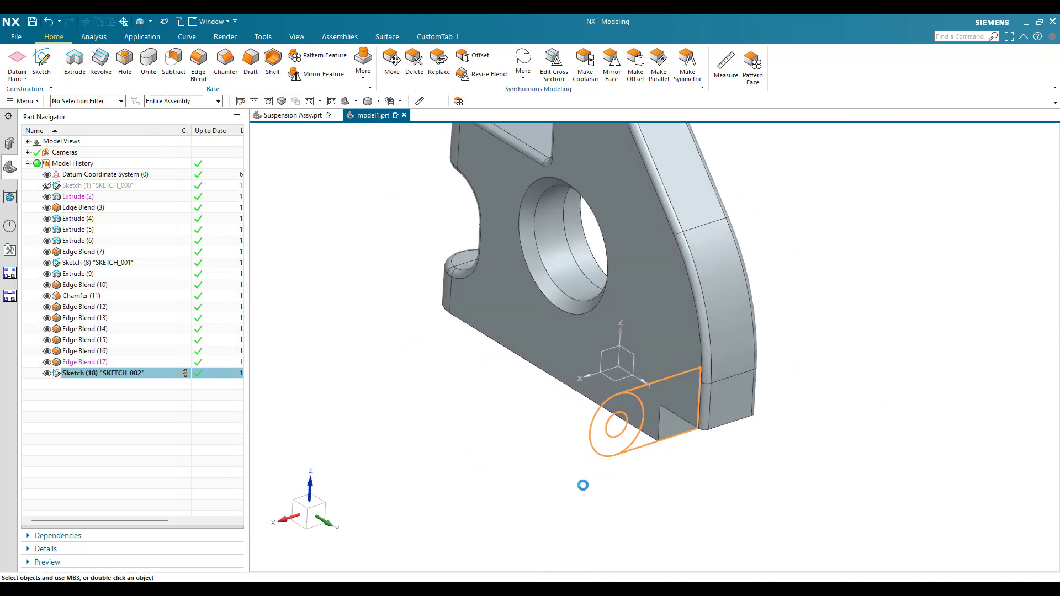
scroll(681, 445, up, 4)
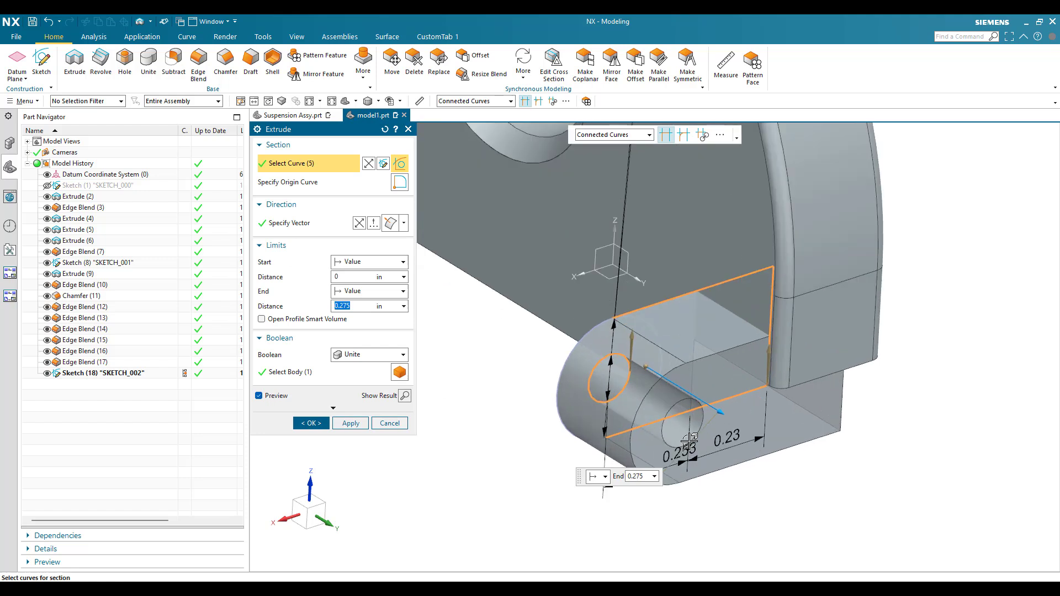
double_click(726, 412)
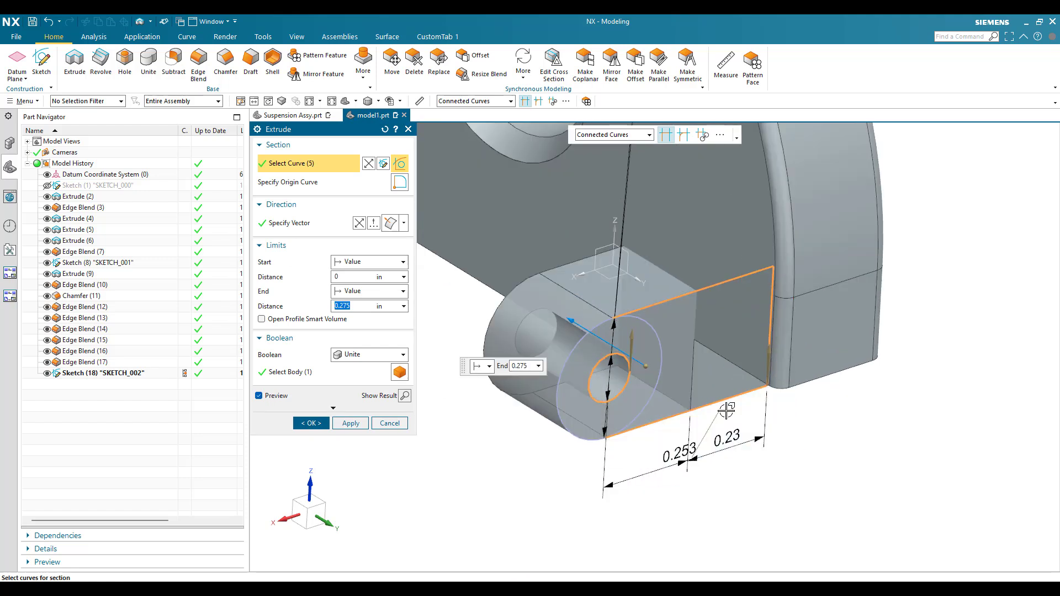
text(1)
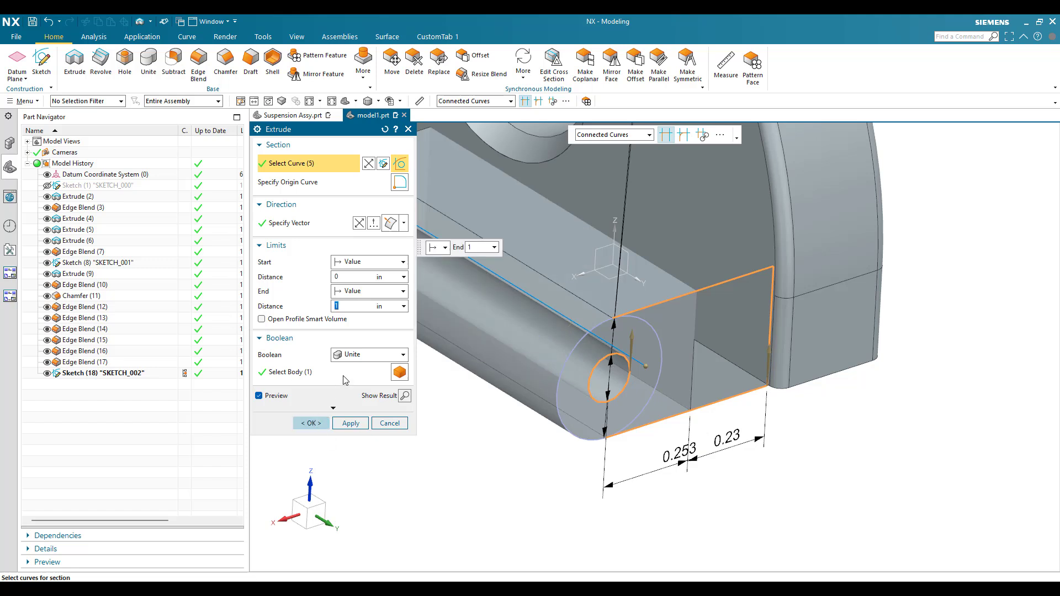
click(322, 424)
Blend the inner corner edge between the boss's far end face and the plate with a 0.125 in radius.
scroll(915, 407, down, 2)
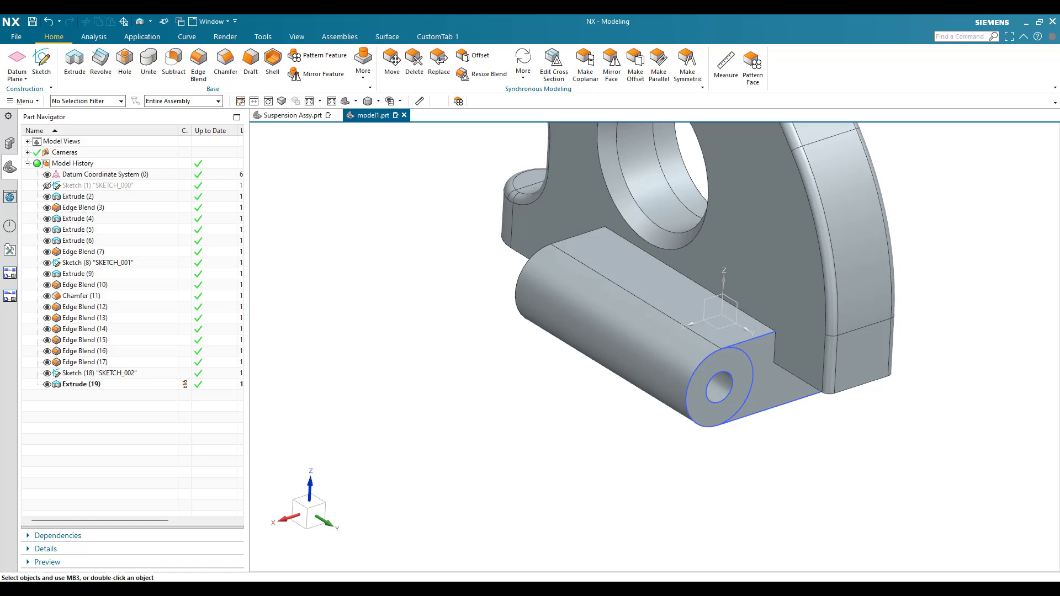
middle_drag(657, 409, 507, 320)
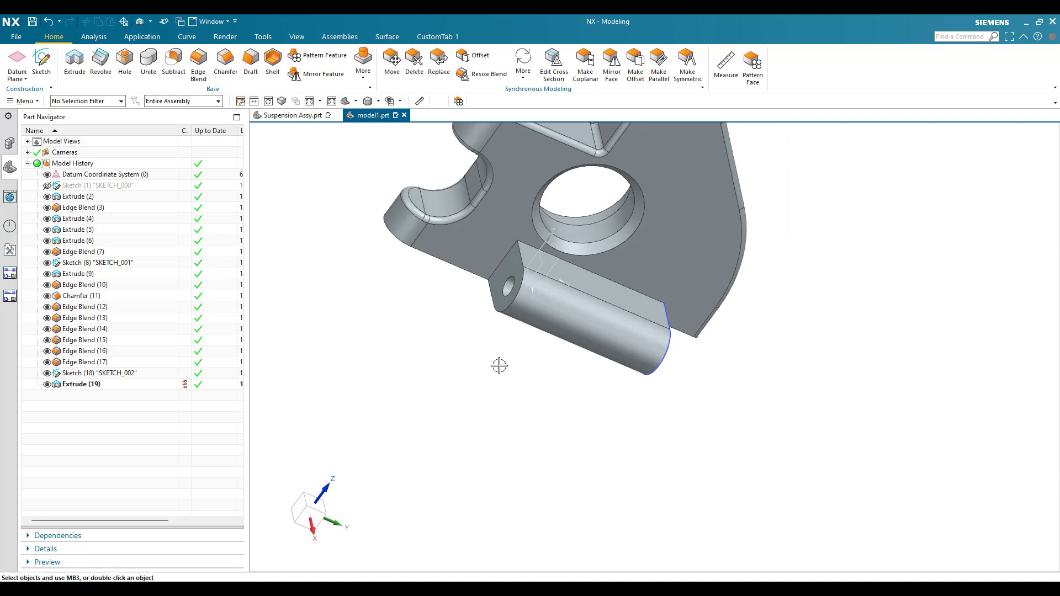
click(199, 67)
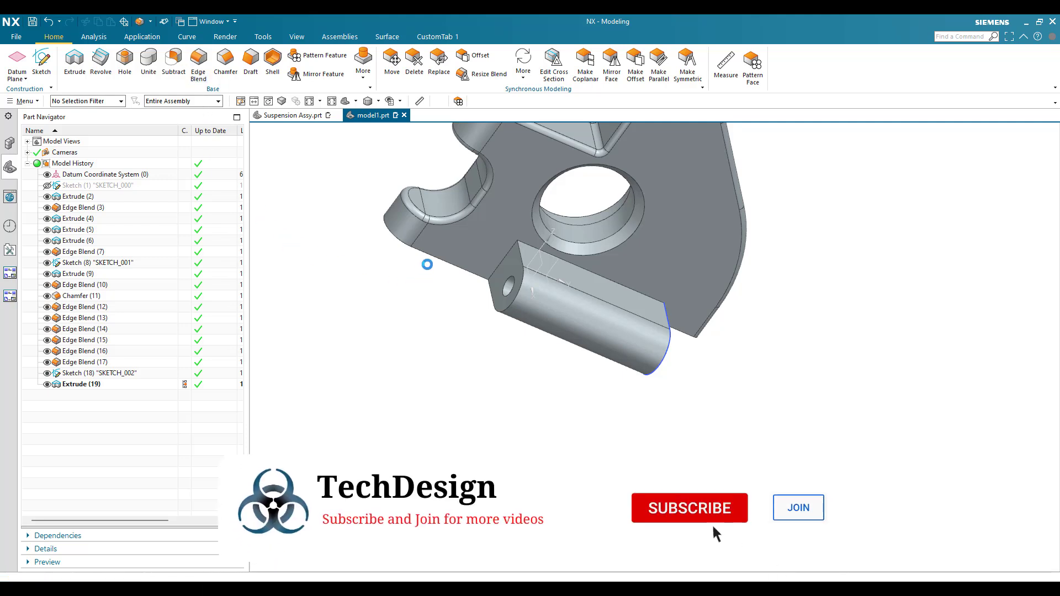
scroll(479, 251, up, 2)
scroll(501, 262, up, 2)
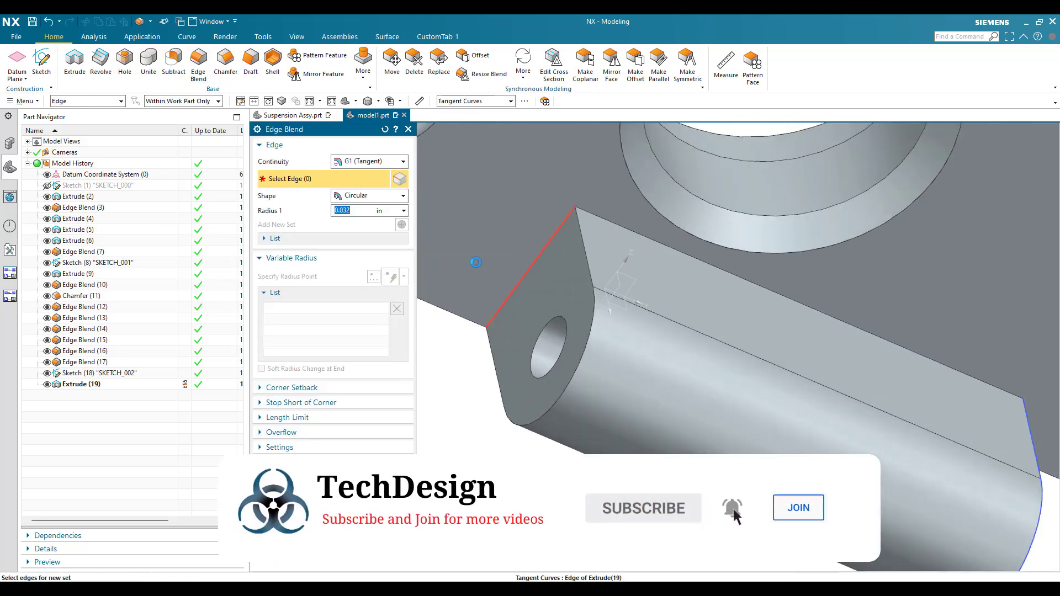
click(525, 271)
text(0.125)
key(Return)
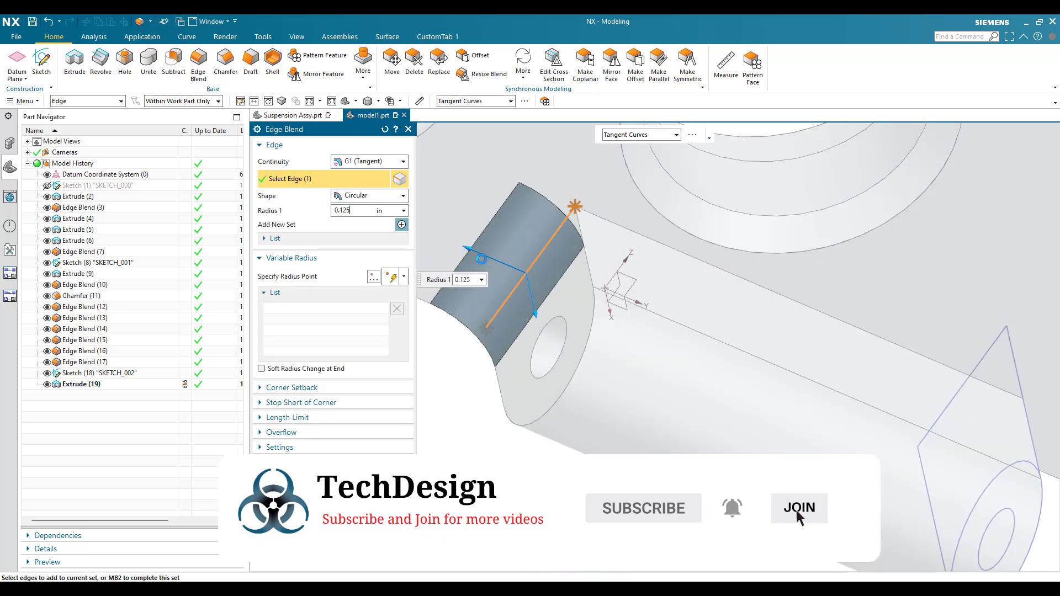
click(352, 491)
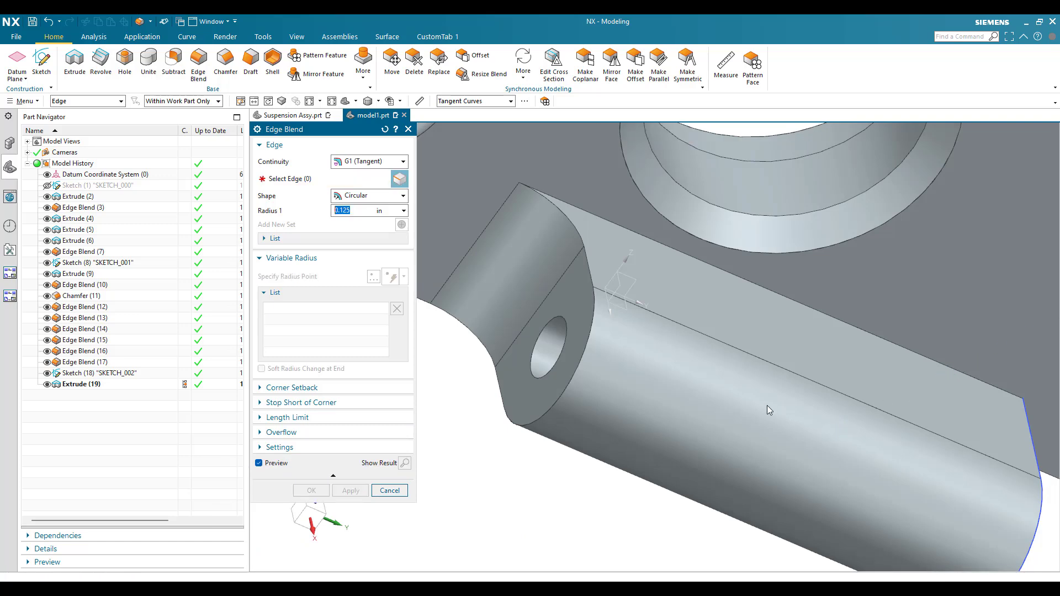
Blend the short vertical edges on the front and back of the plate at the boss's near end with a 0.032 in radius.
middle_drag(748, 391, 745, 370)
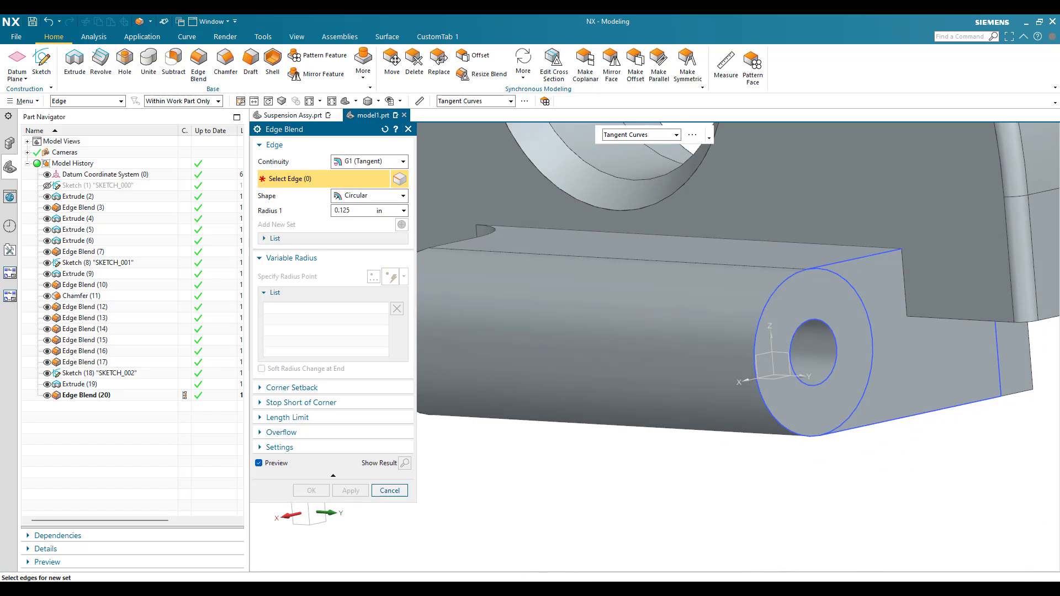
scroll(1003, 327, up, 1)
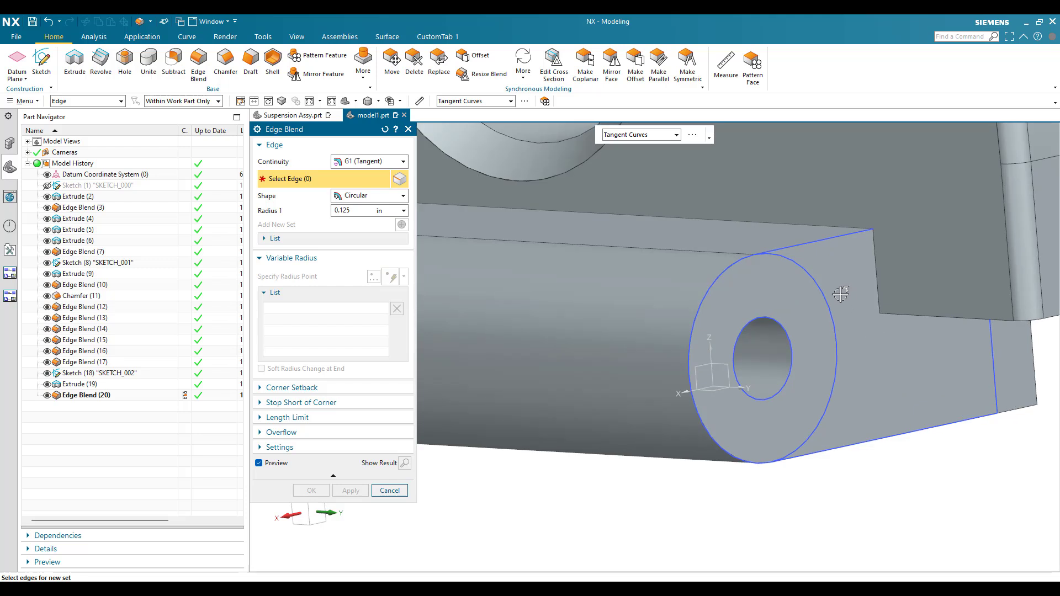
click(871, 269)
scroll(861, 352, down, 1)
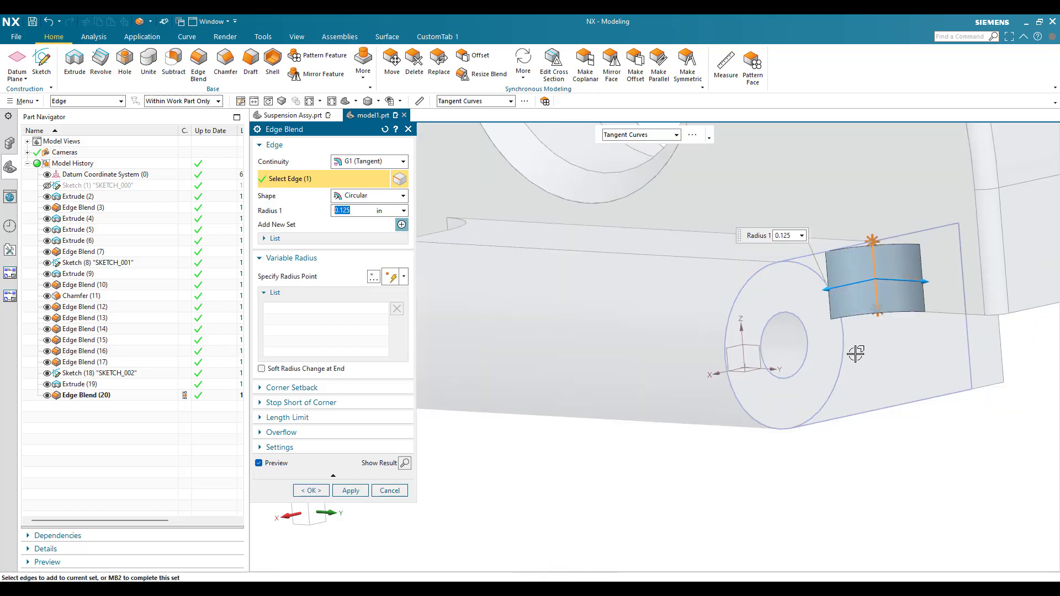
middle_drag(814, 355, 733, 330)
click(733, 330)
text(0.032)
key(Return)
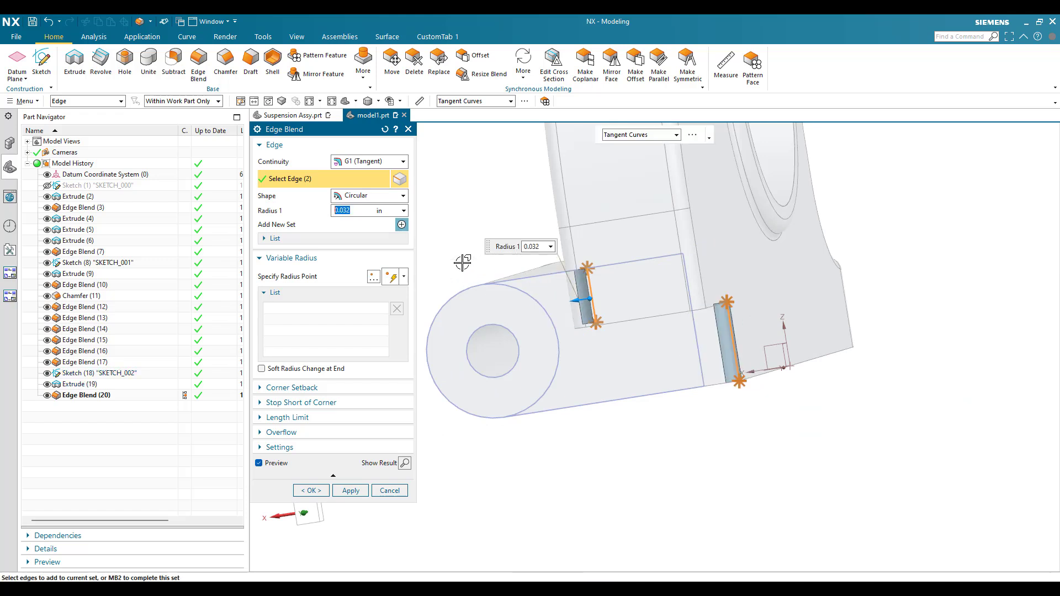
click(350, 491)
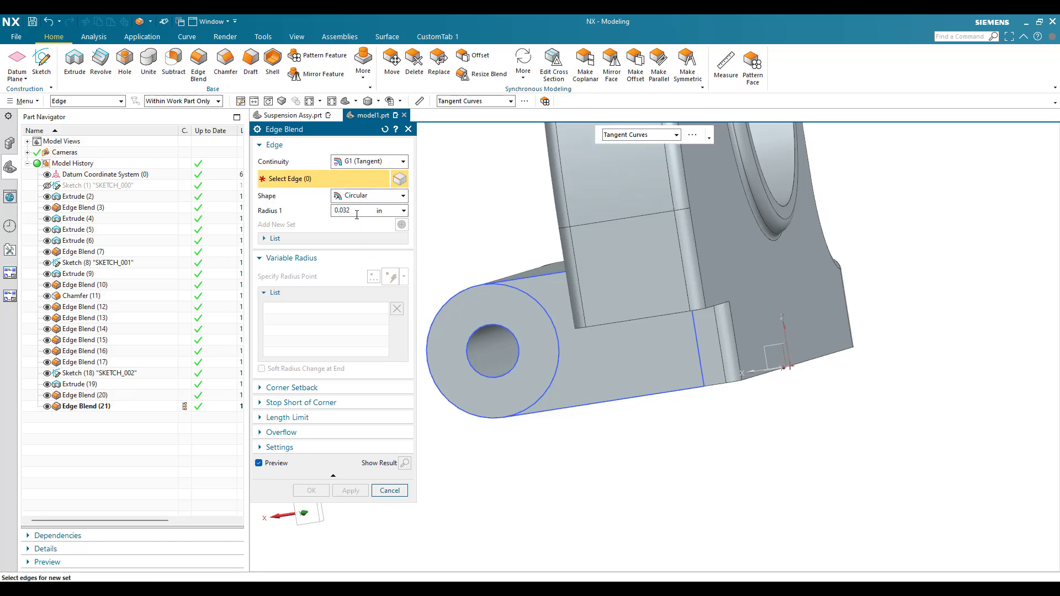
Blend the boss's outer end edge chain and the long edge where its top meets the plate with a 0.032 in radius.
middle_drag(596, 385, 803, 423)
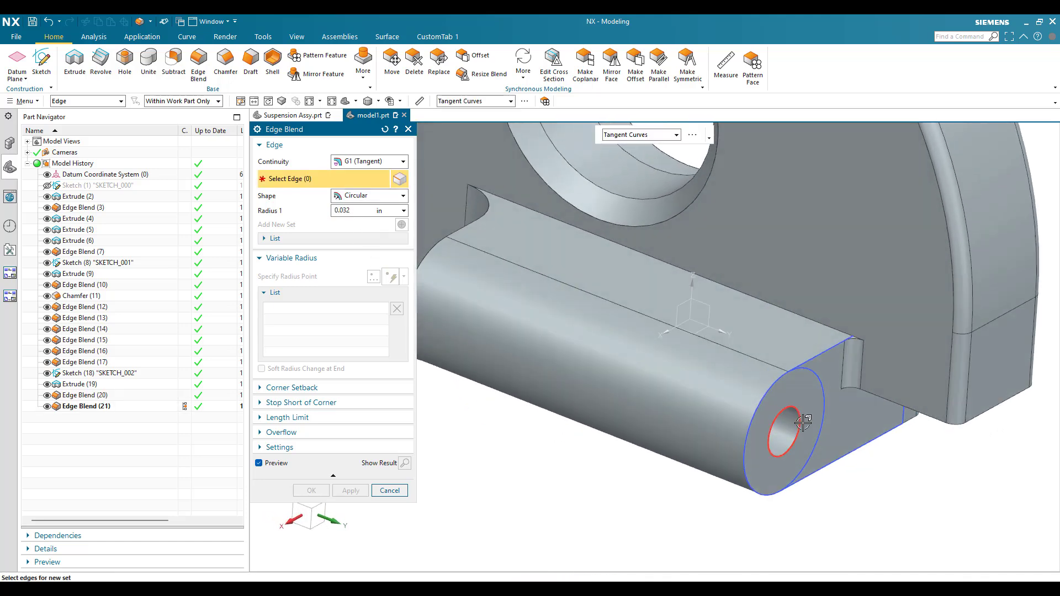
click(819, 350)
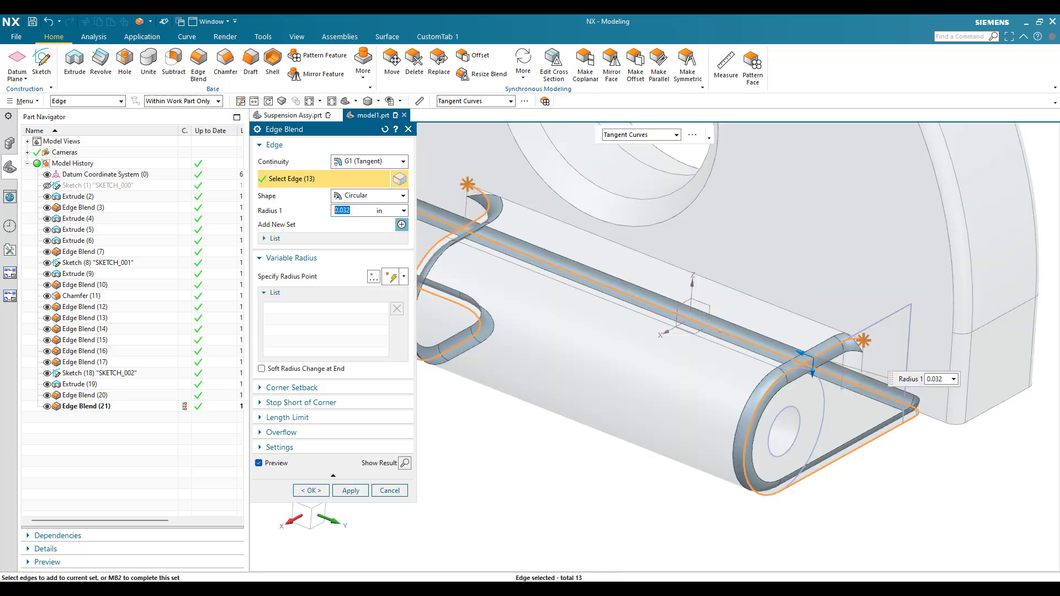
click(721, 283)
scroll(872, 383, down, 3)
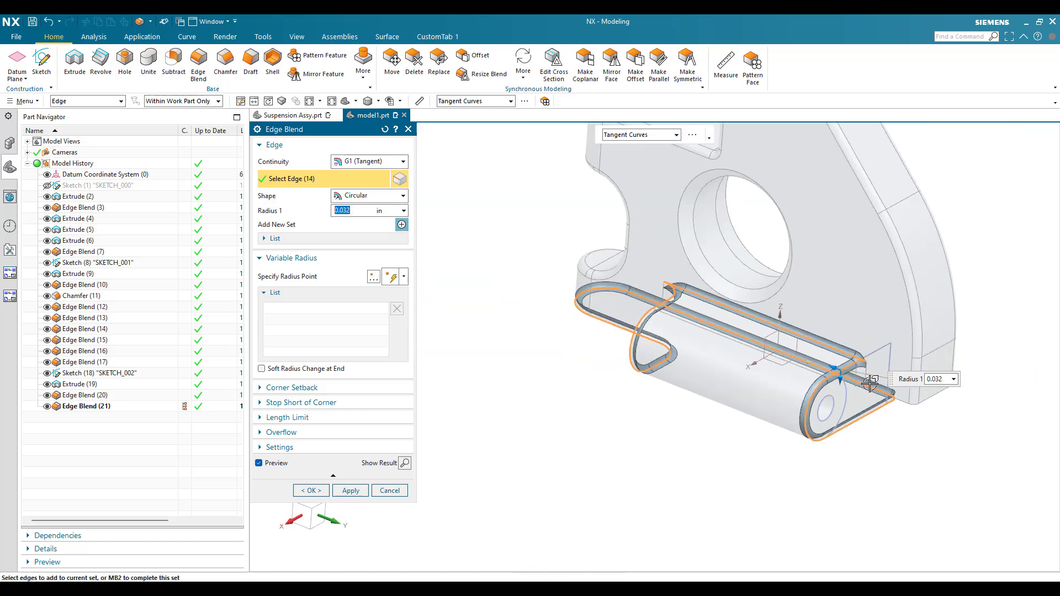
click(350, 489)
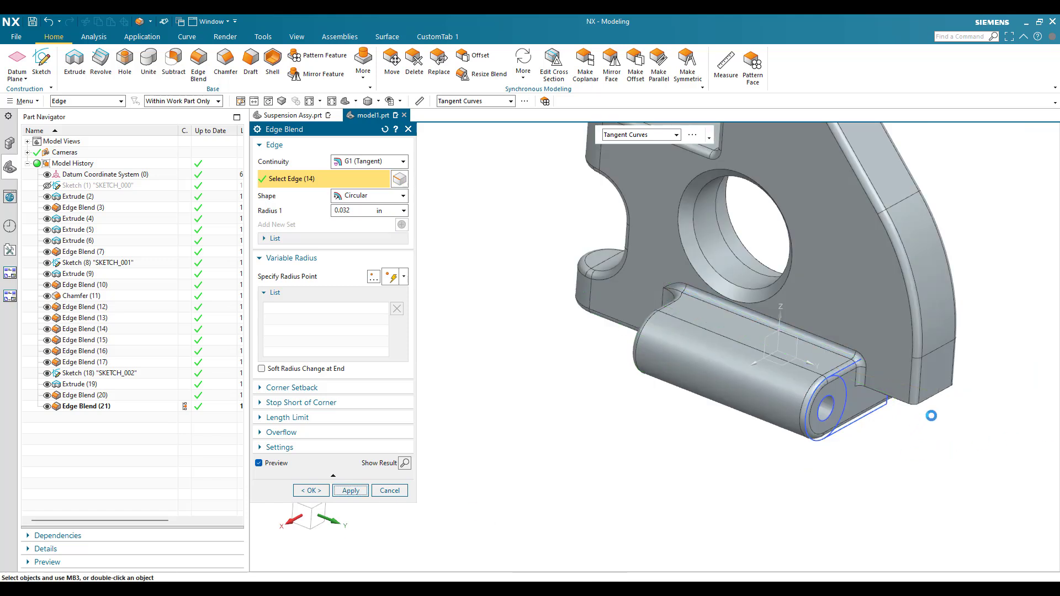
Blend the bottom edge chain around the plate's end beside the boss with a 0.032 in radius.
middle_click(912, 383)
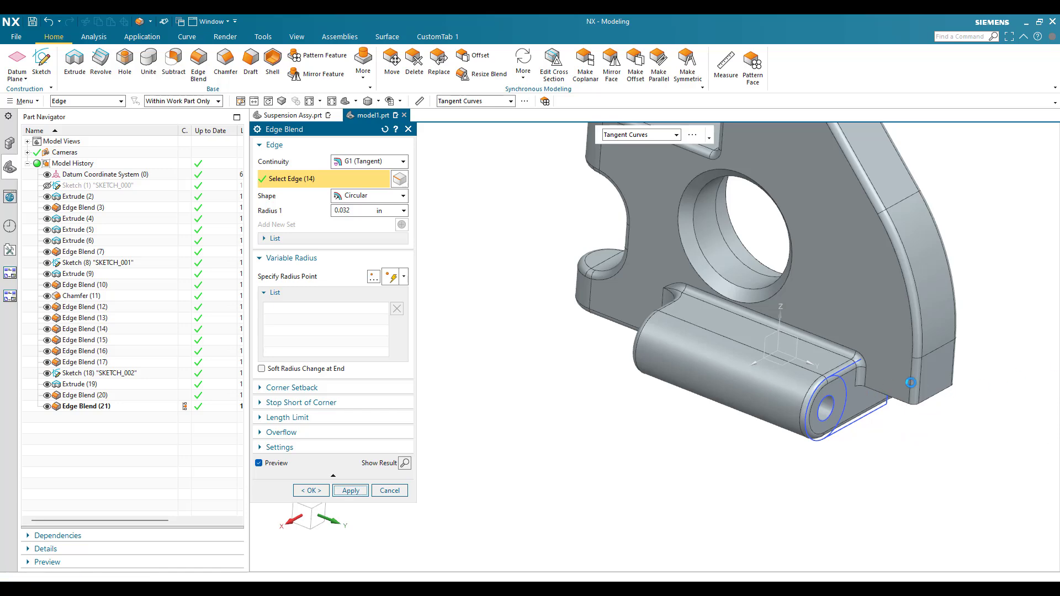
scroll(910, 383, up, 1)
scroll(911, 382, up, 2)
click(911, 385)
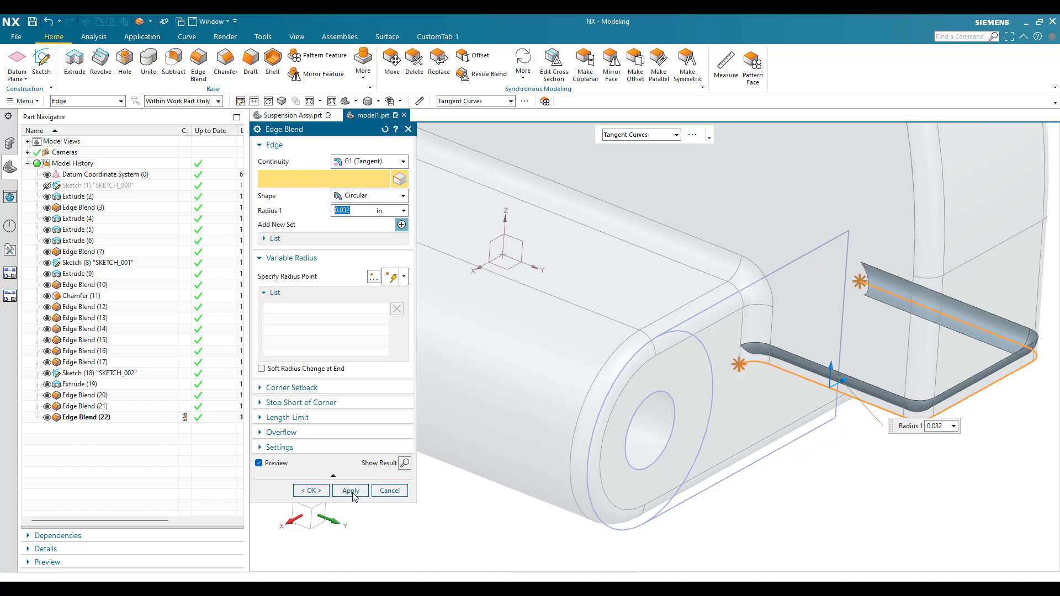
click(350, 491)
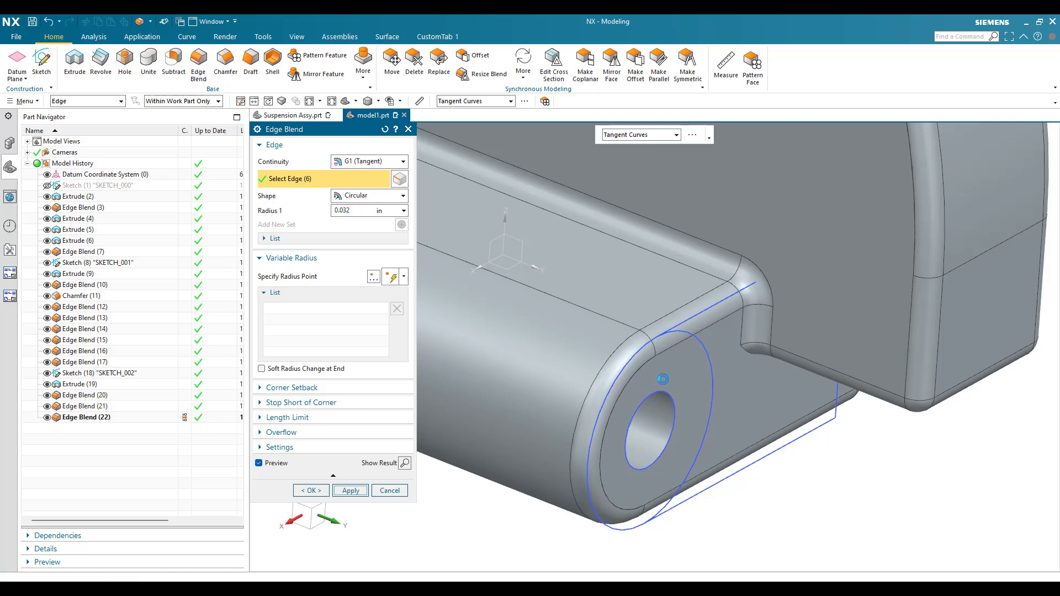
Blend the outer and inner edges of the large bore's front chamfer with a 0.032 in radius.
scroll(664, 376, down, 5)
scroll(608, 260, up, 6)
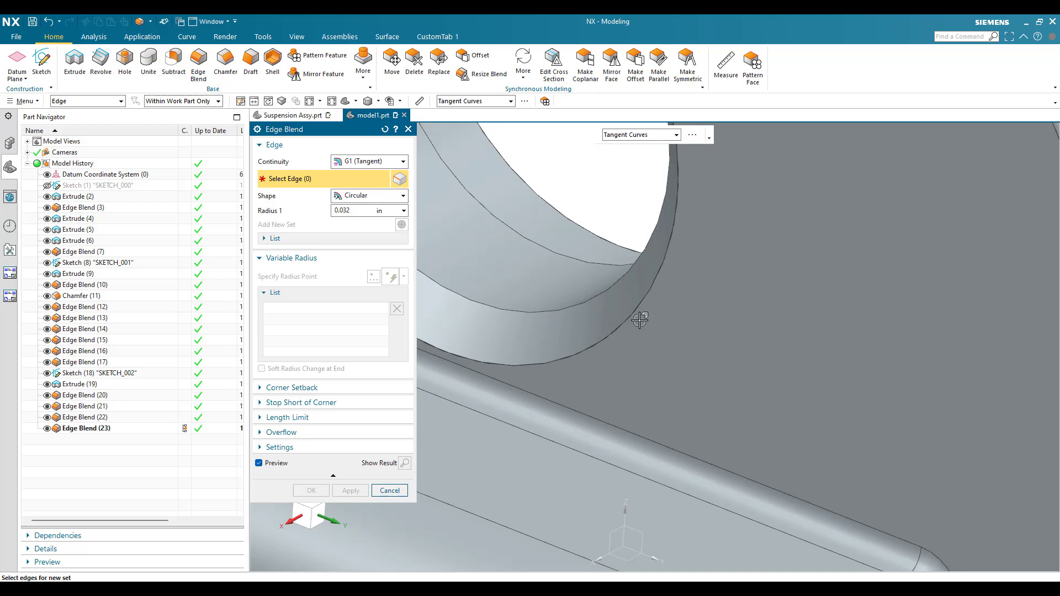
click(562, 367)
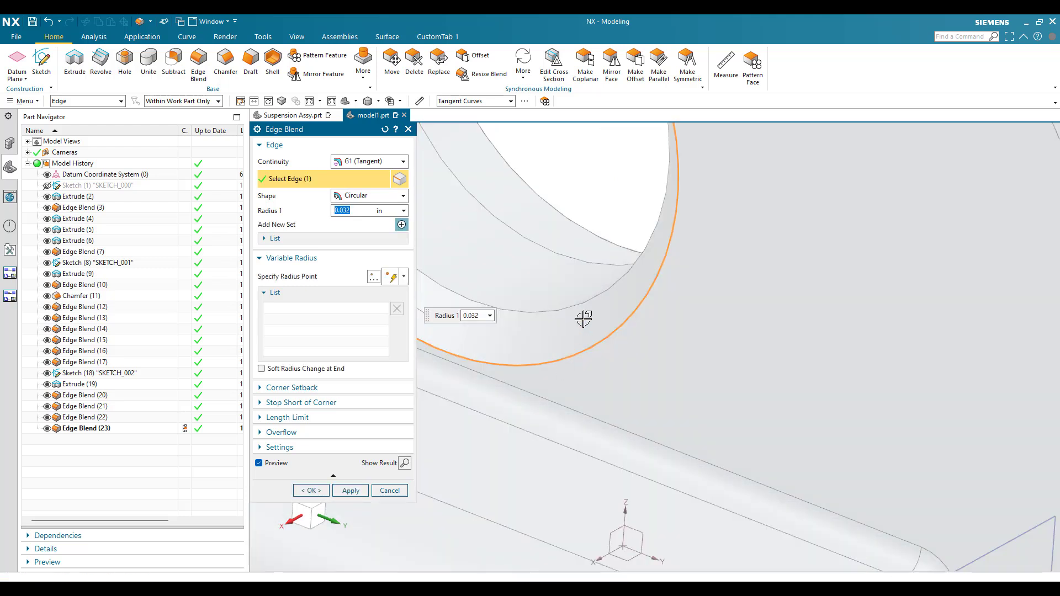
click(601, 291)
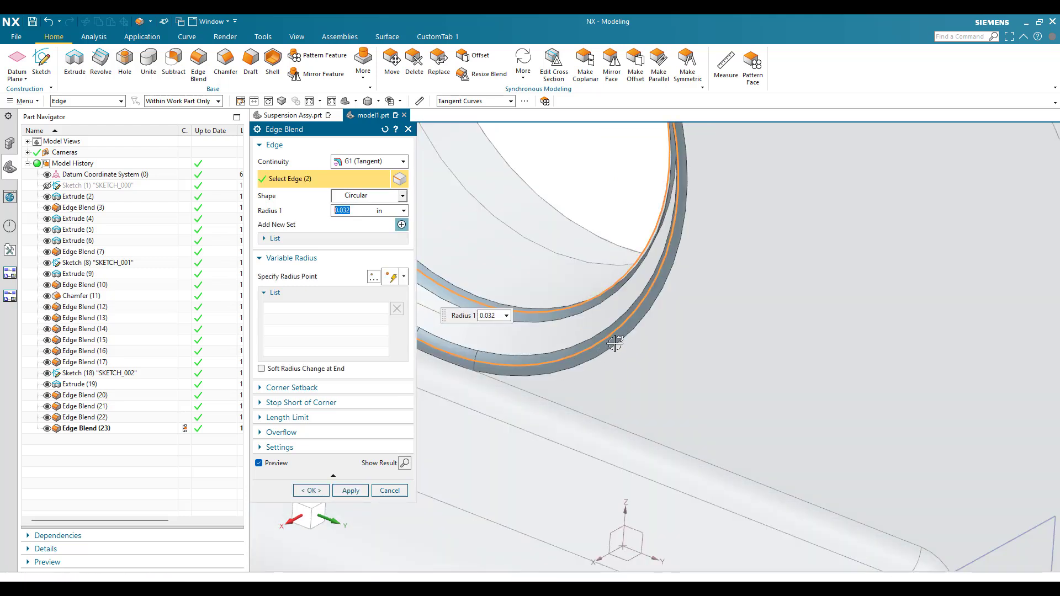
click(320, 491)
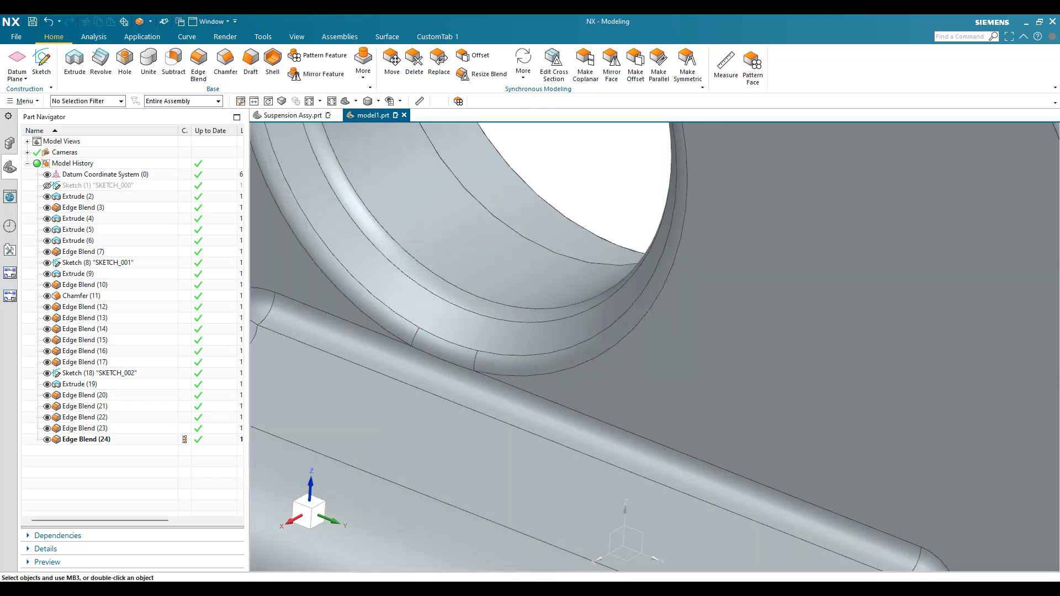
Create an At Distance datum plane offset 0.5 in from the plate's narrow end face, reversed into the body.
scroll(560, 319, down, 5)
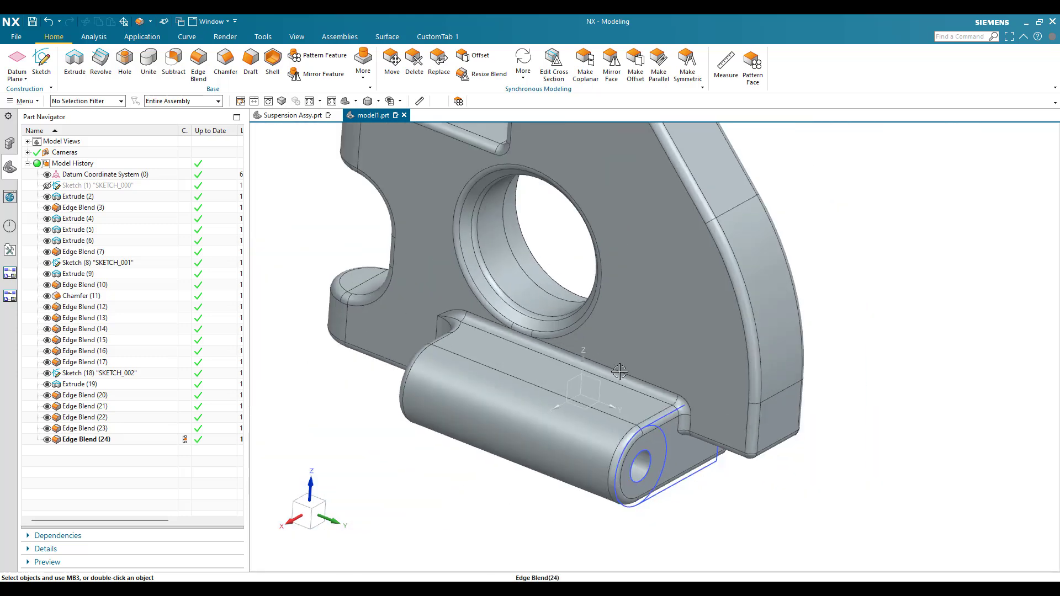
middle_drag(634, 359, 633, 382)
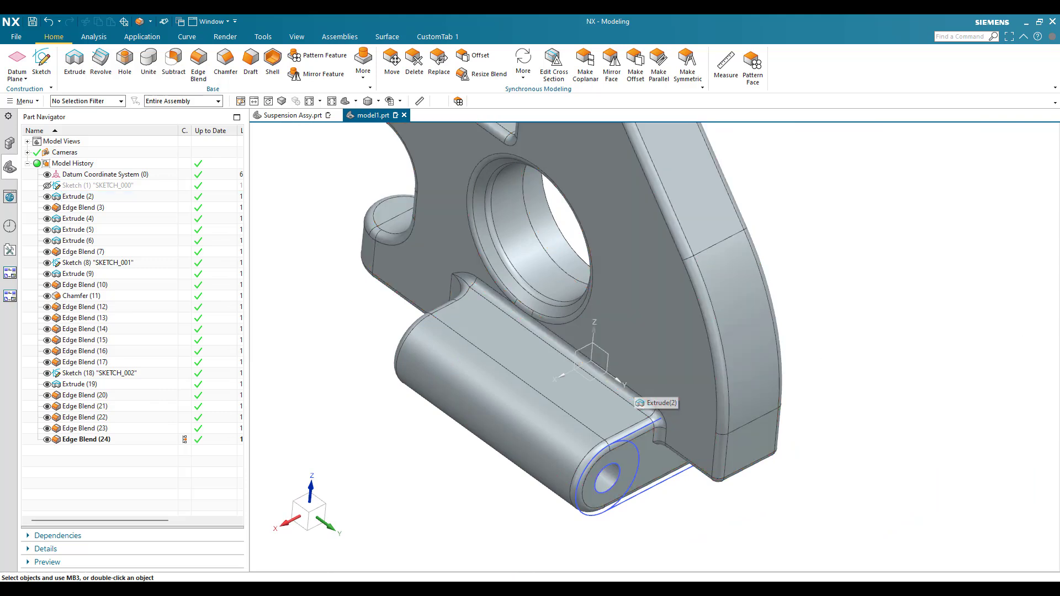
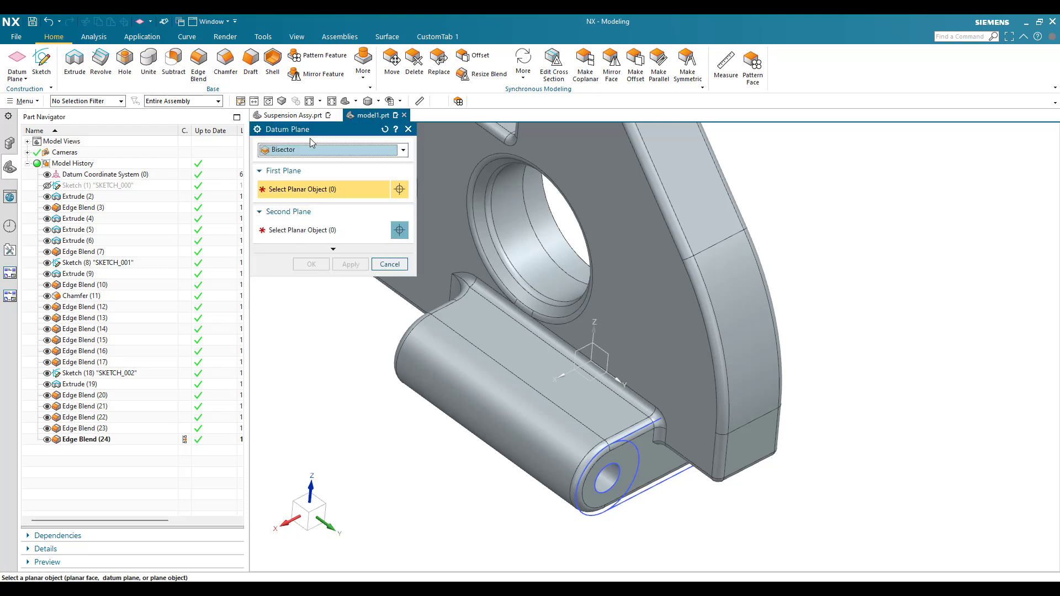
click(313, 152)
click(304, 173)
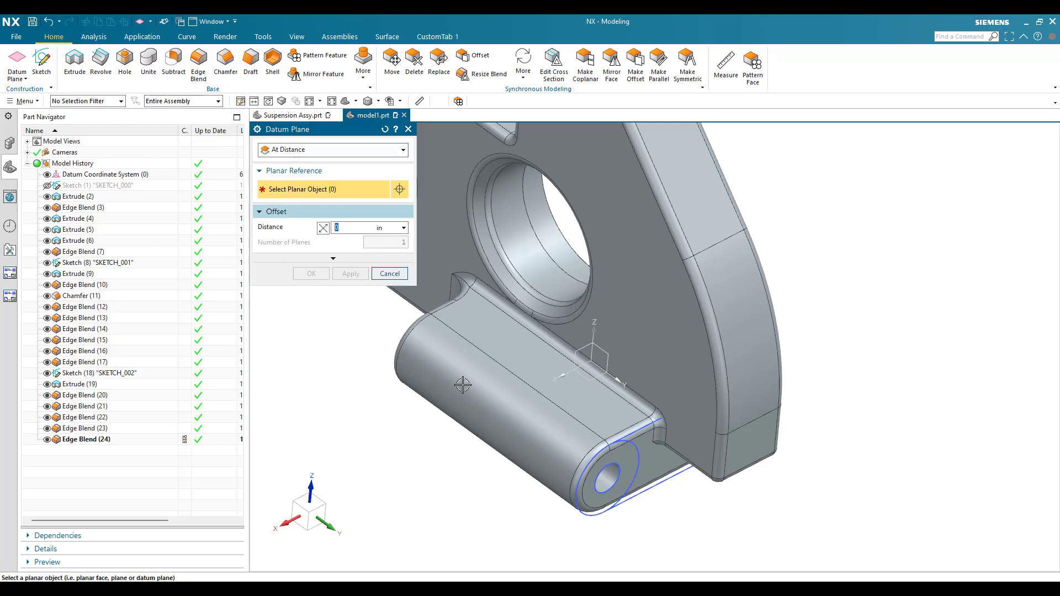
click(733, 457)
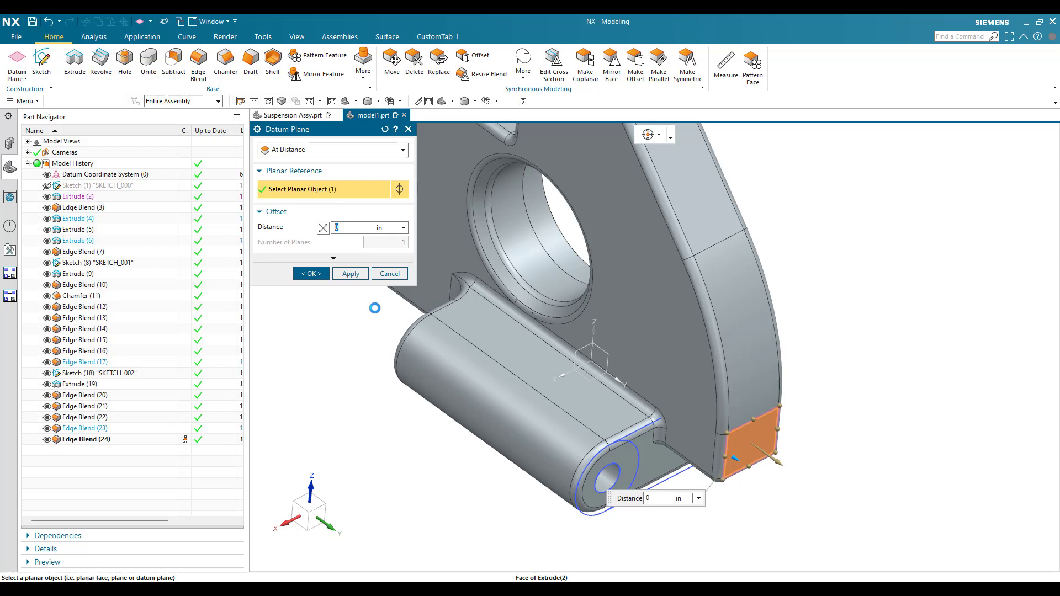
text(0.5)
key(Return)
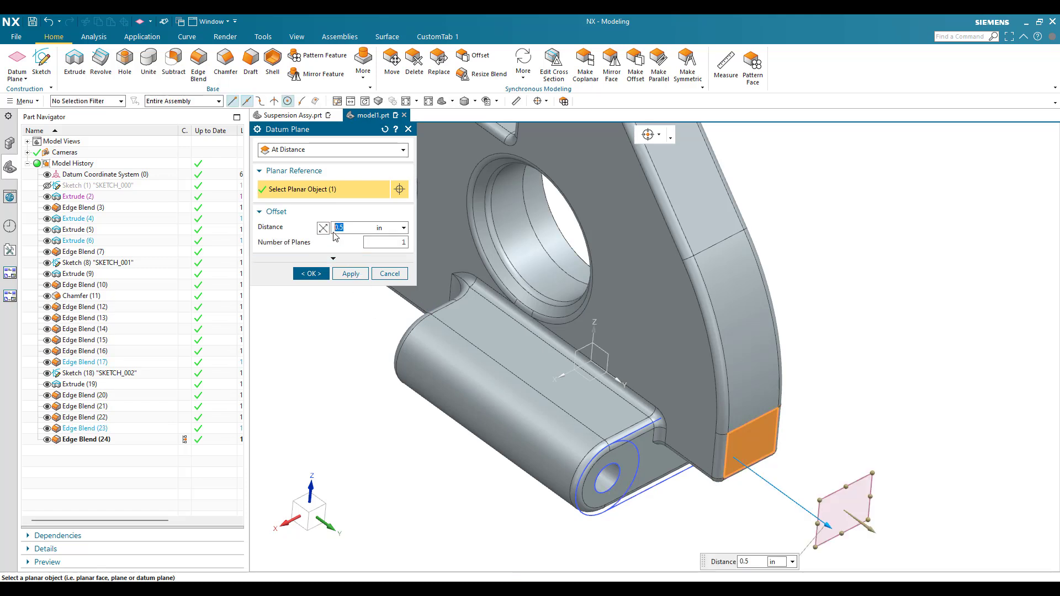
click(324, 228)
click(311, 276)
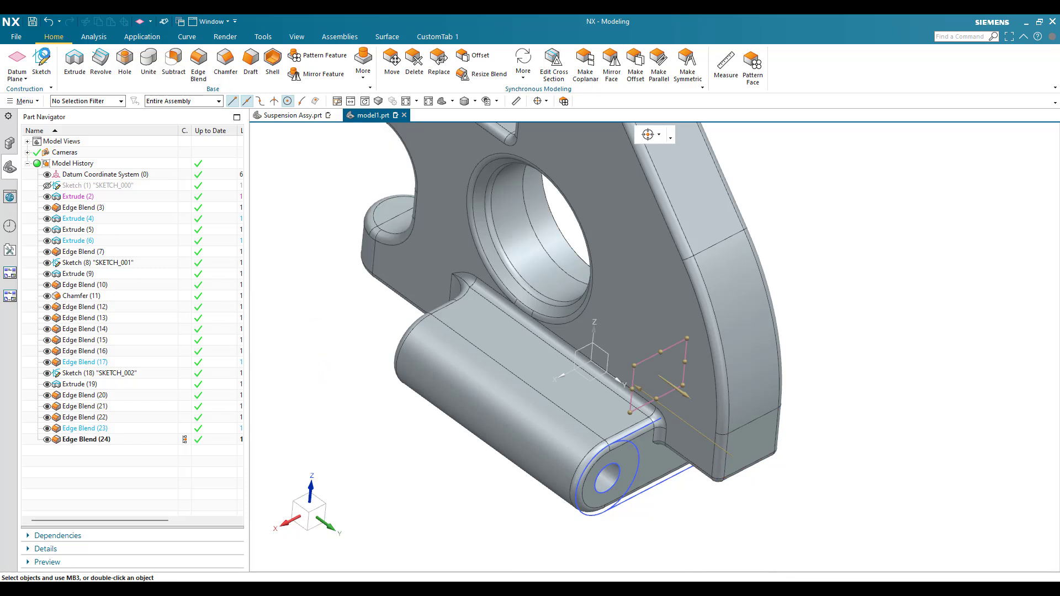
Start a sketch on the new datum plane and draw a single inclined line just above the boss.
click(43, 55)
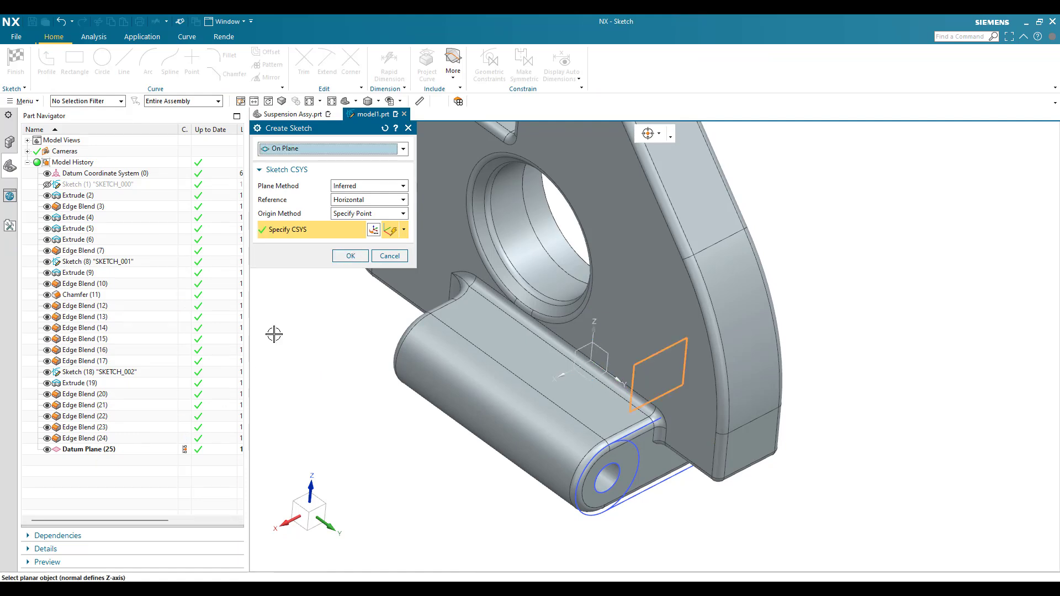
click(347, 256)
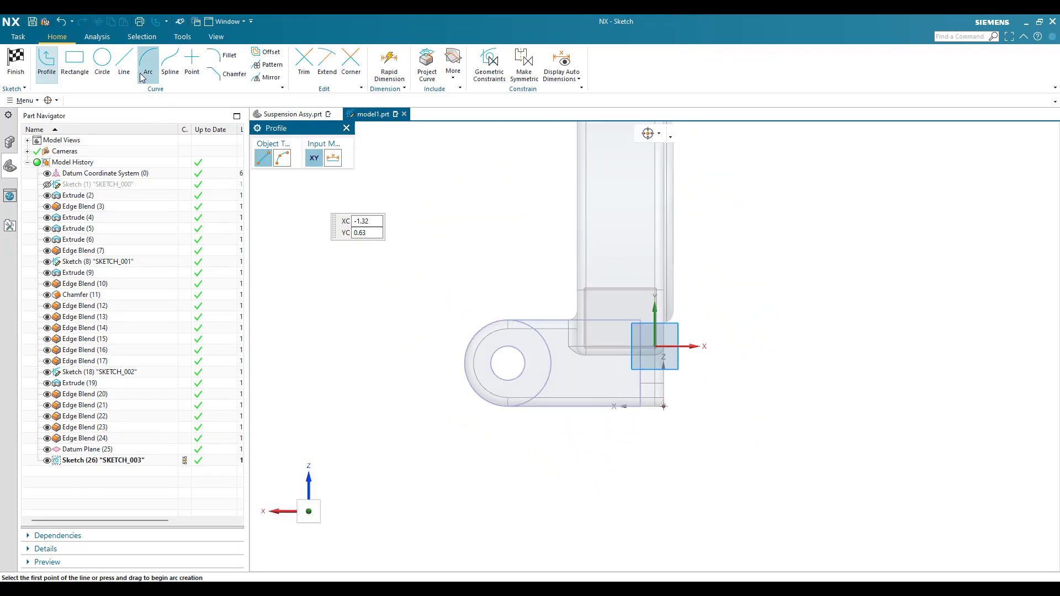
click(126, 70)
scroll(546, 293, up, 2)
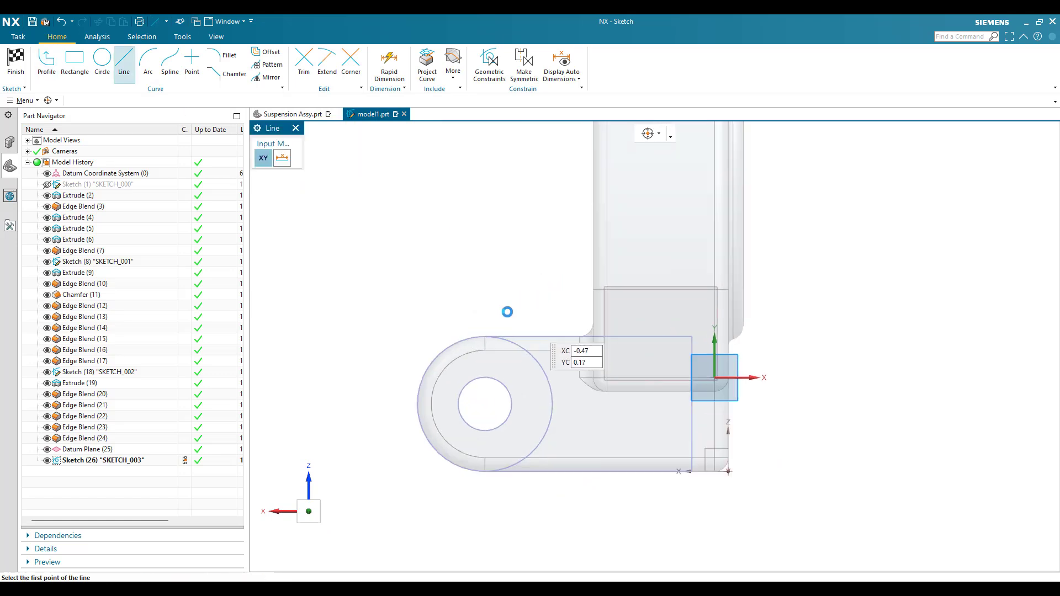
click(496, 317)
click(567, 256)
key(Escape)
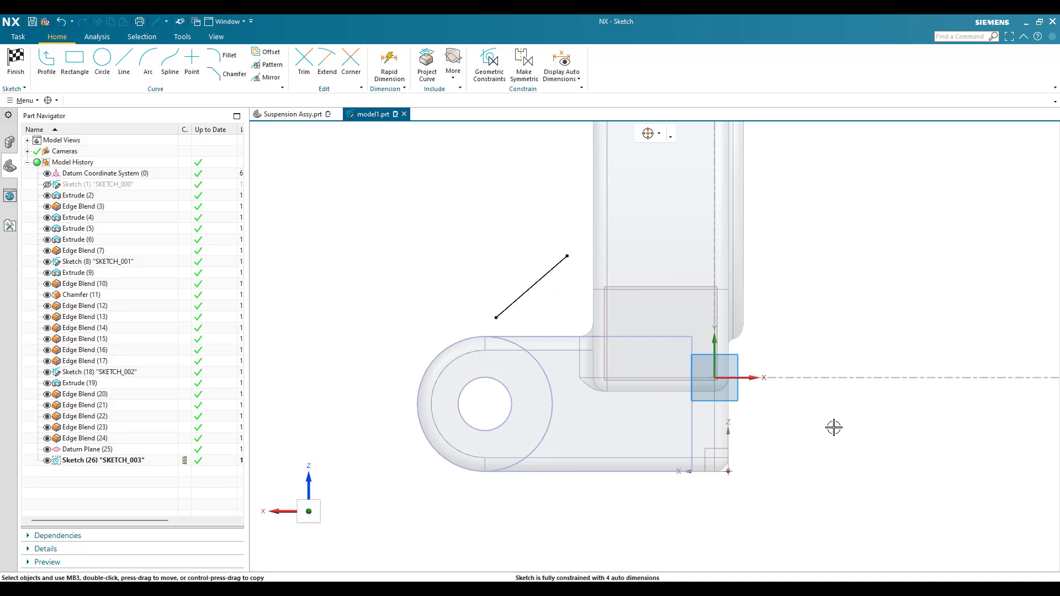
Dimension the angle between the inclined line and the horizontal sketch axis as 40 degrees.
key(d)
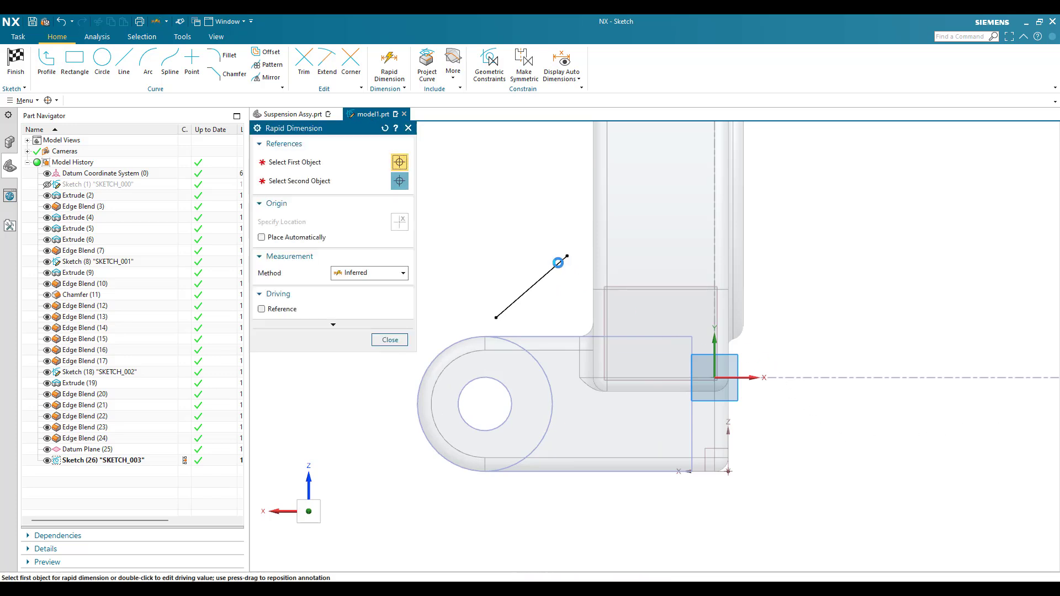
click(558, 262)
click(742, 378)
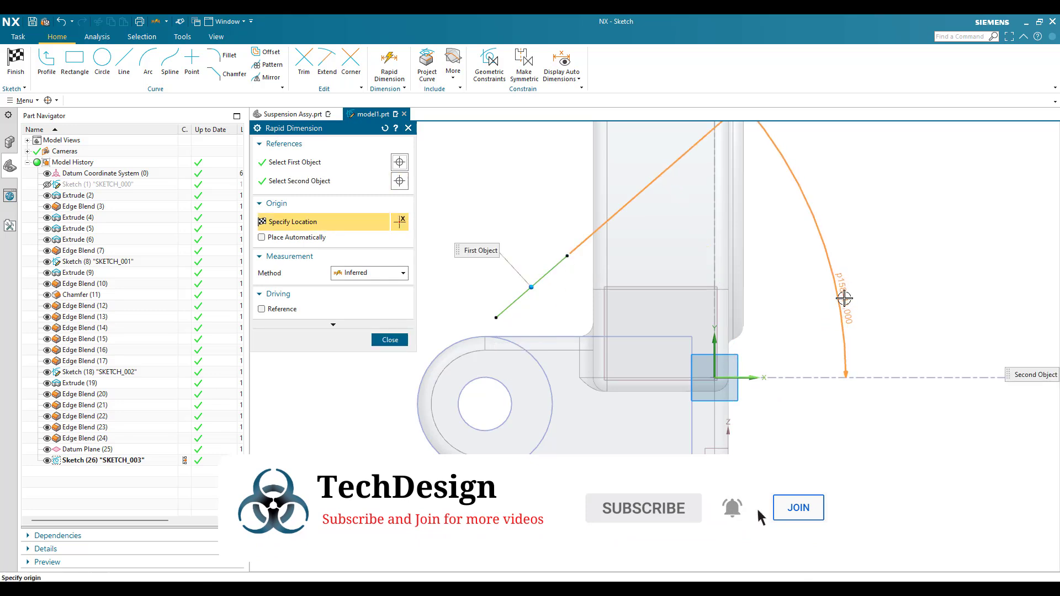
click(843, 297)
text(40)
key(Return)
click(381, 340)
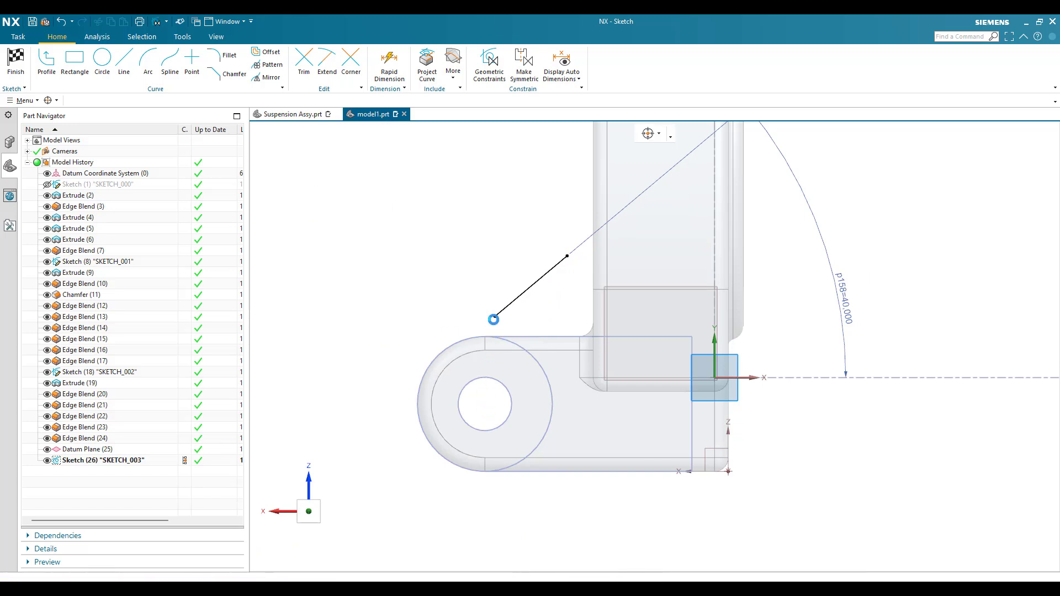
Constrain the inclined line's lower endpoint to align vertically with the center of the boss hole.
key(c)
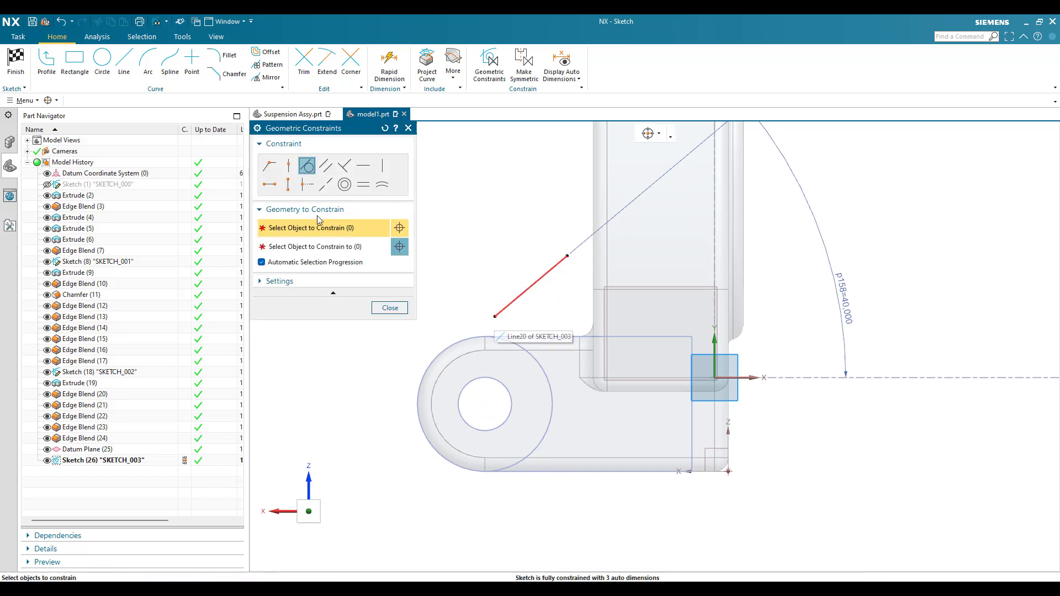
click(287, 167)
click(272, 167)
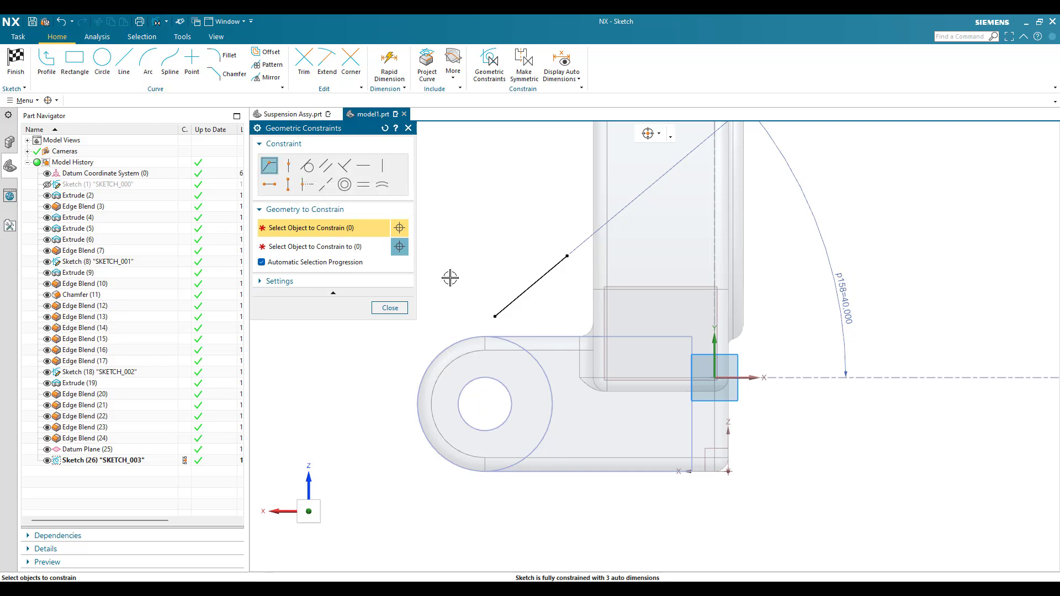
click(288, 184)
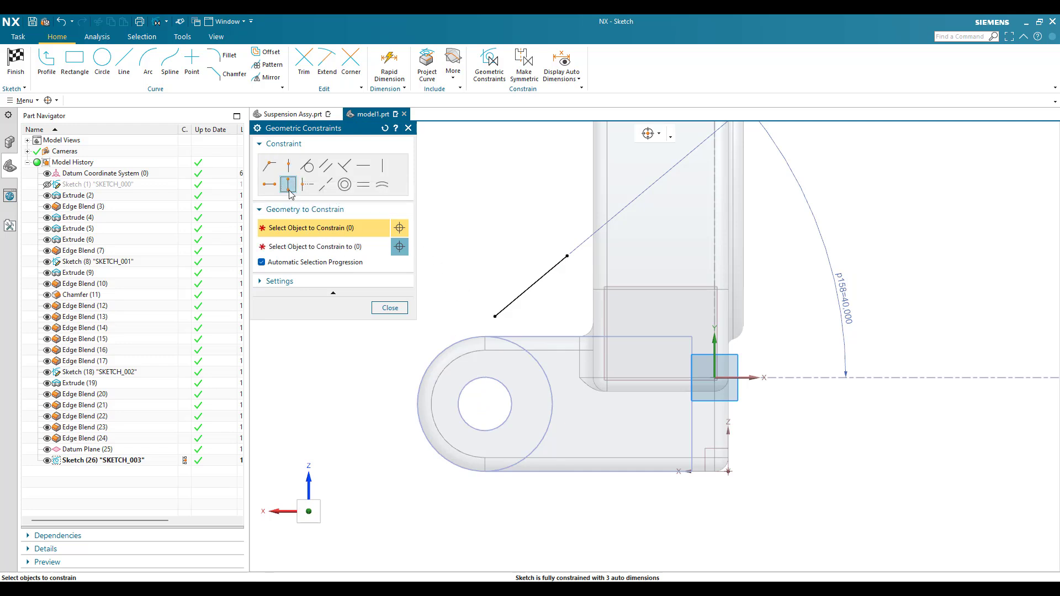
click(494, 316)
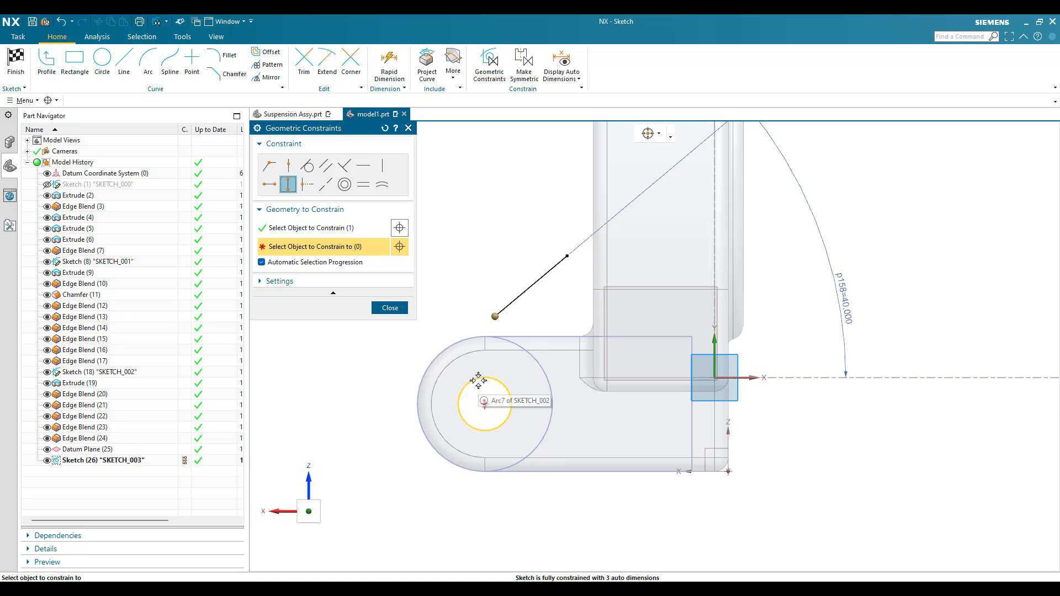
click(483, 379)
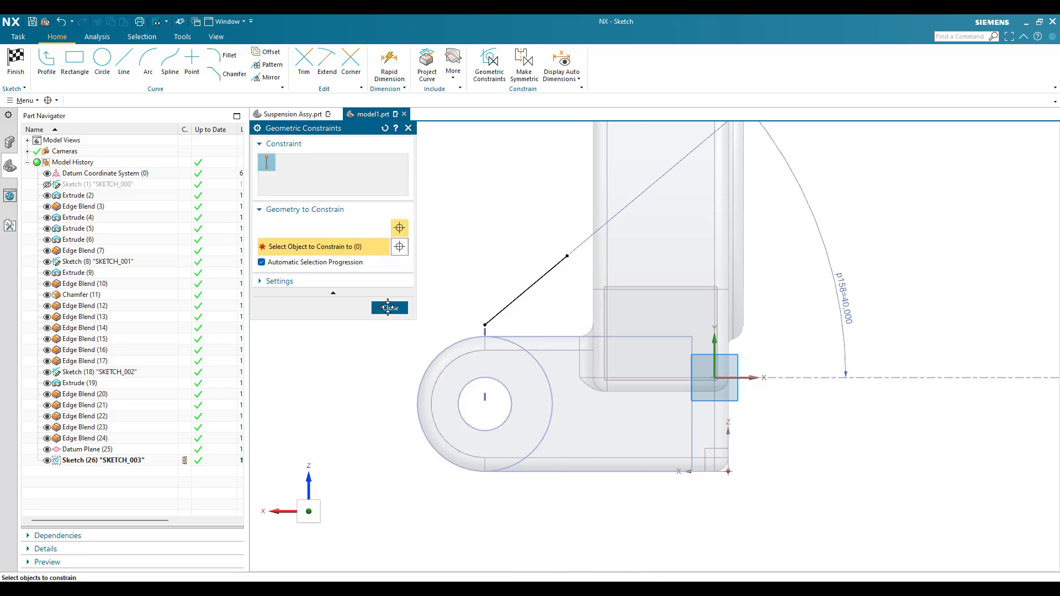
click(389, 308)
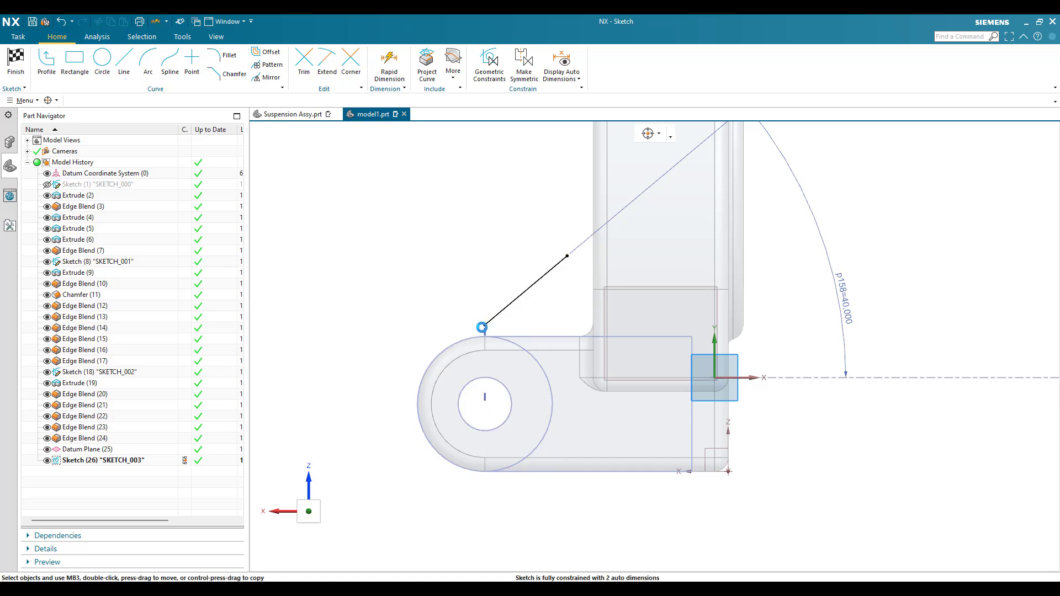
Dimension the vertical distance from the boss hole's center to the line's lower endpoint as 0.2 in.
key(d)
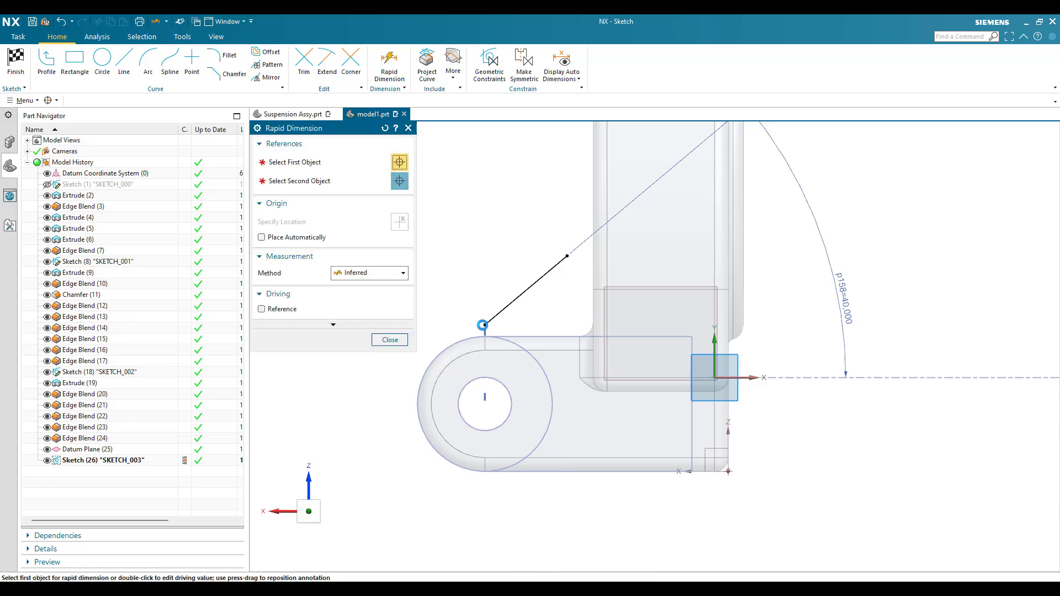
click(484, 325)
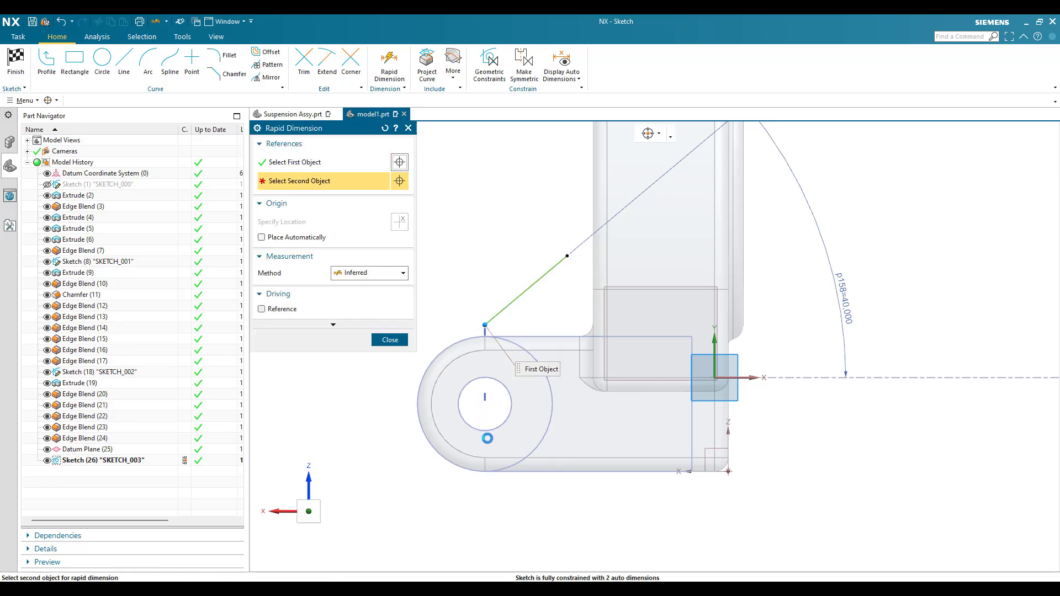
click(479, 423)
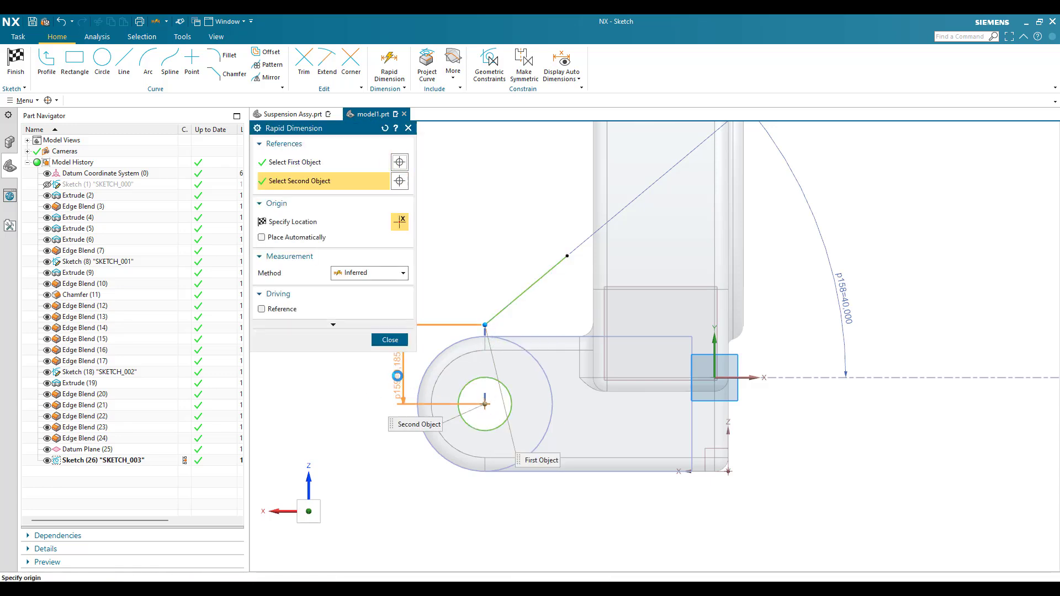
click(385, 450)
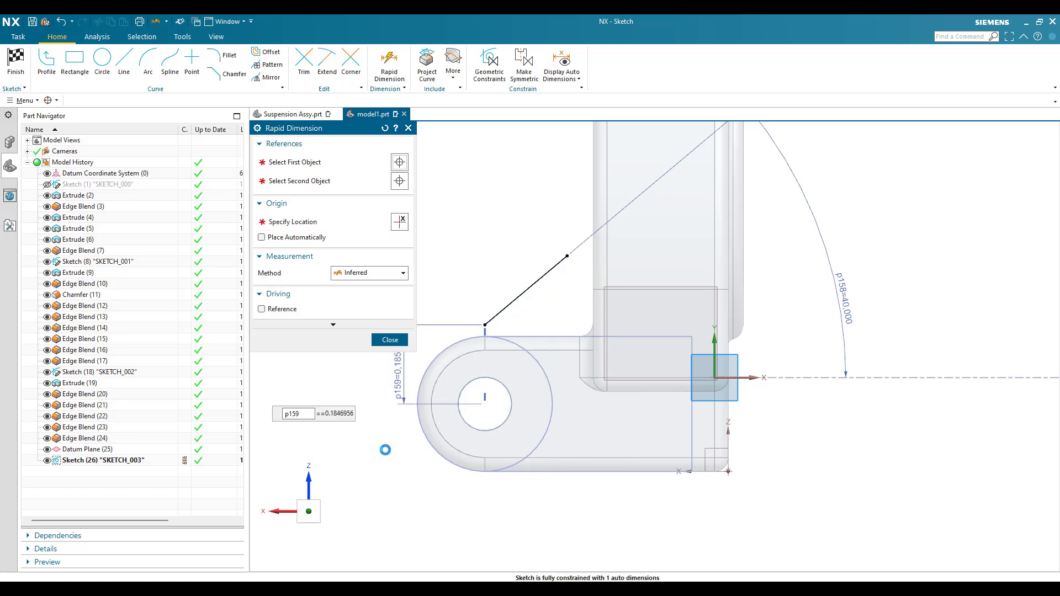
text(0,2)
key(Return)
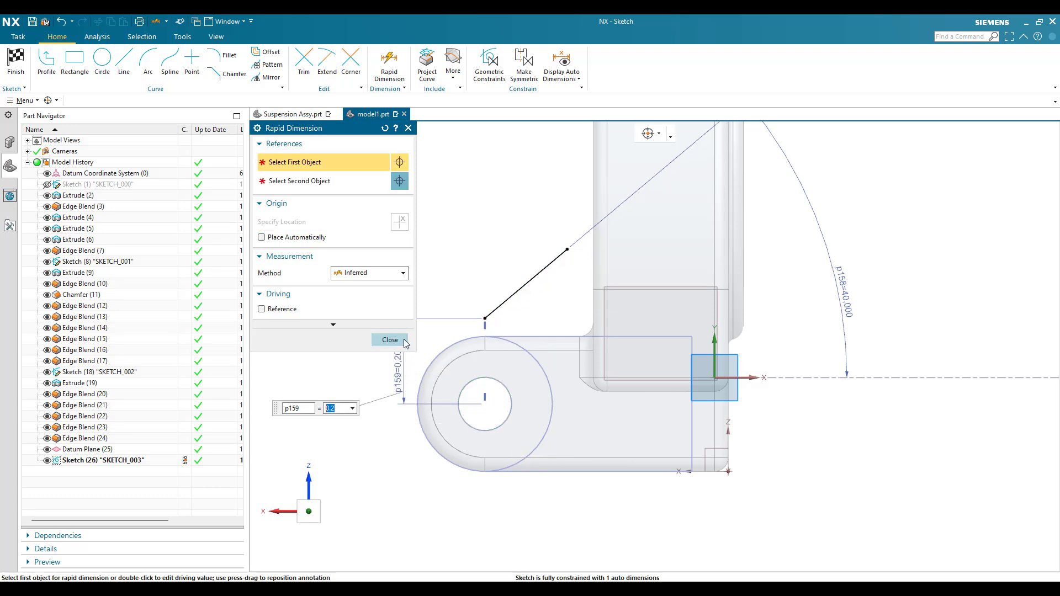
click(389, 340)
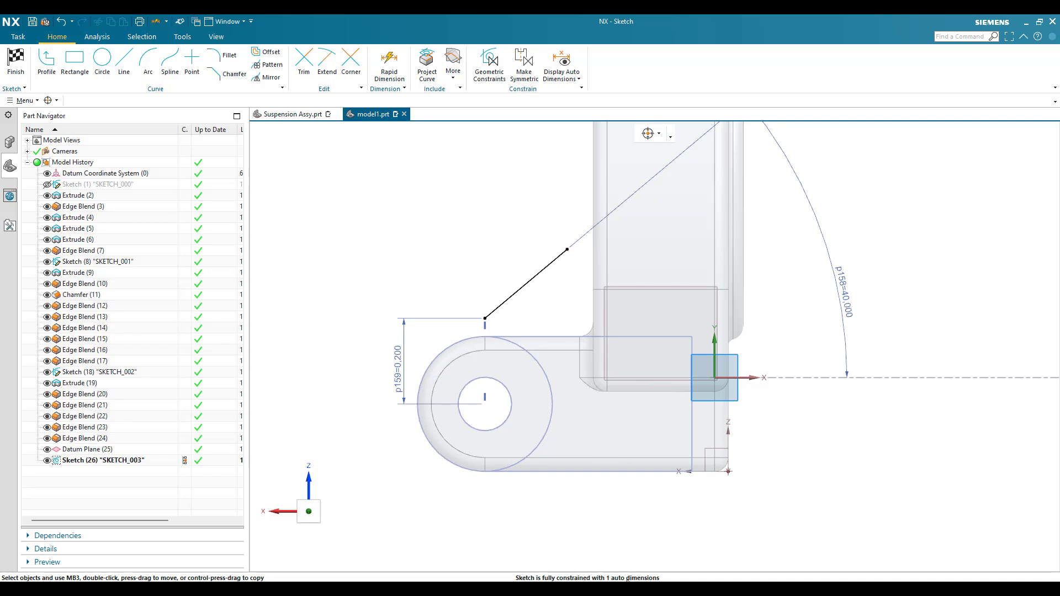
Lengthen the inclined line slightly at its upper end and finish the sketch.
mouse_move(567, 250)
mouse_down()
mouse_move(545, 276)
mouse_move(572, 230)
mouse_up()
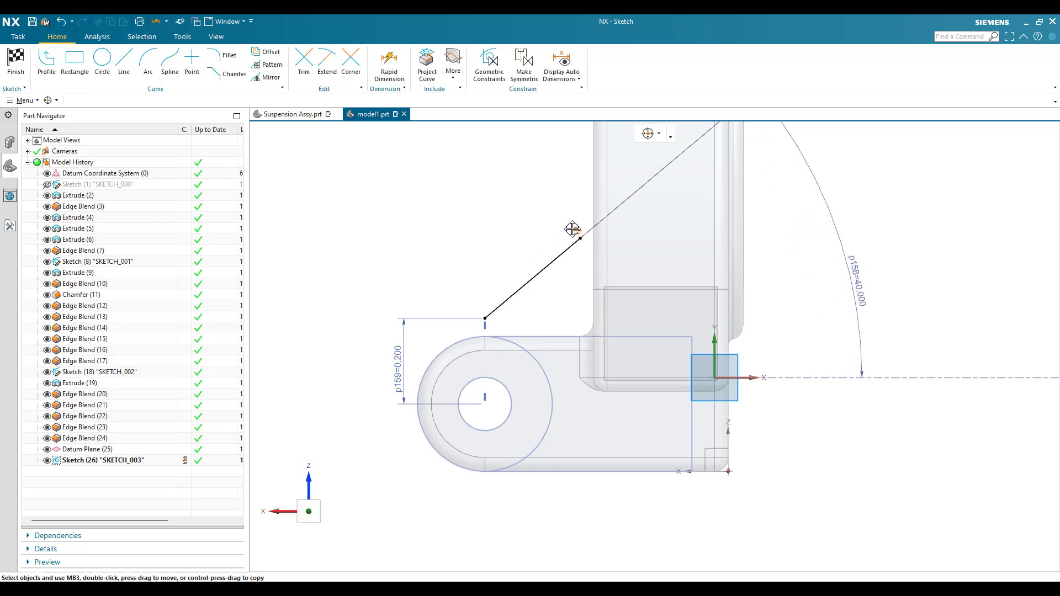
click(16, 60)
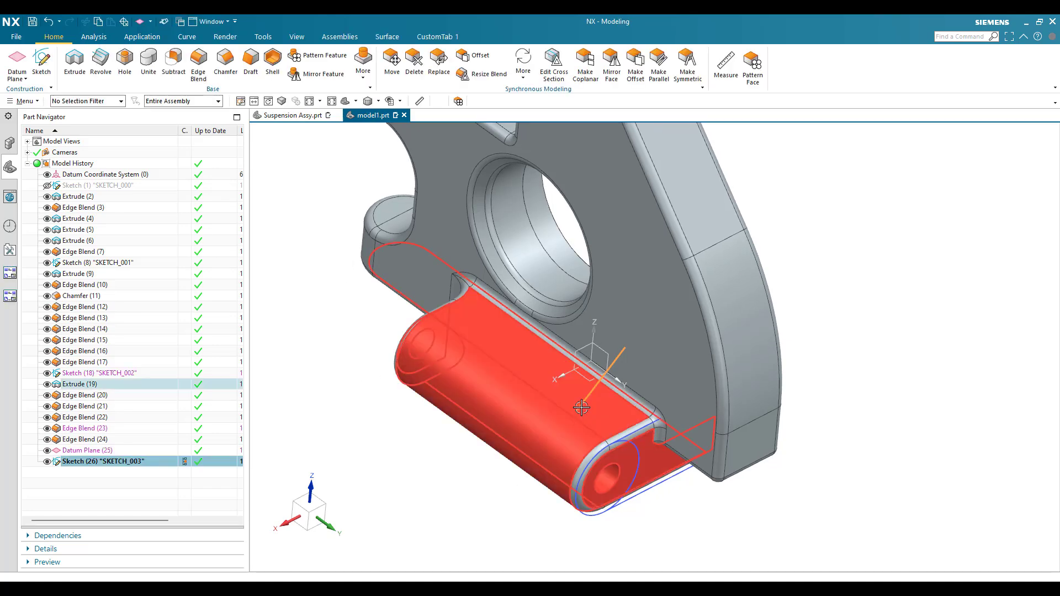
Create a rib from the inclined sketch line, parallel to the section plane, with symmetric 0.1 in thickness, combined with the target body.
scroll(581, 404, up, 4)
scroll(627, 360, down, 3)
scroll(628, 358, up, 3)
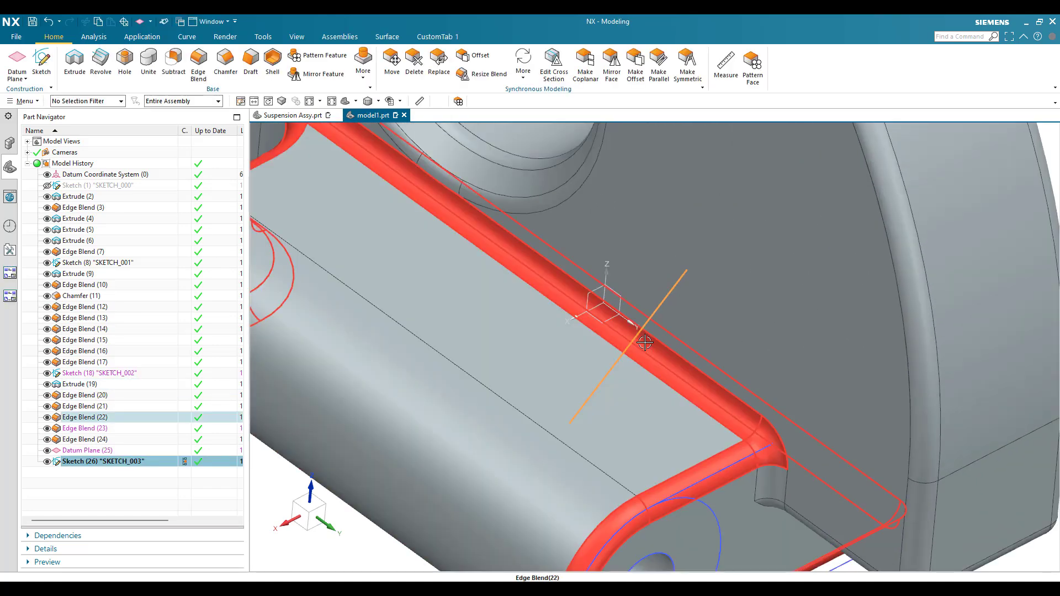
scroll(623, 369, down, 3)
click(23, 101)
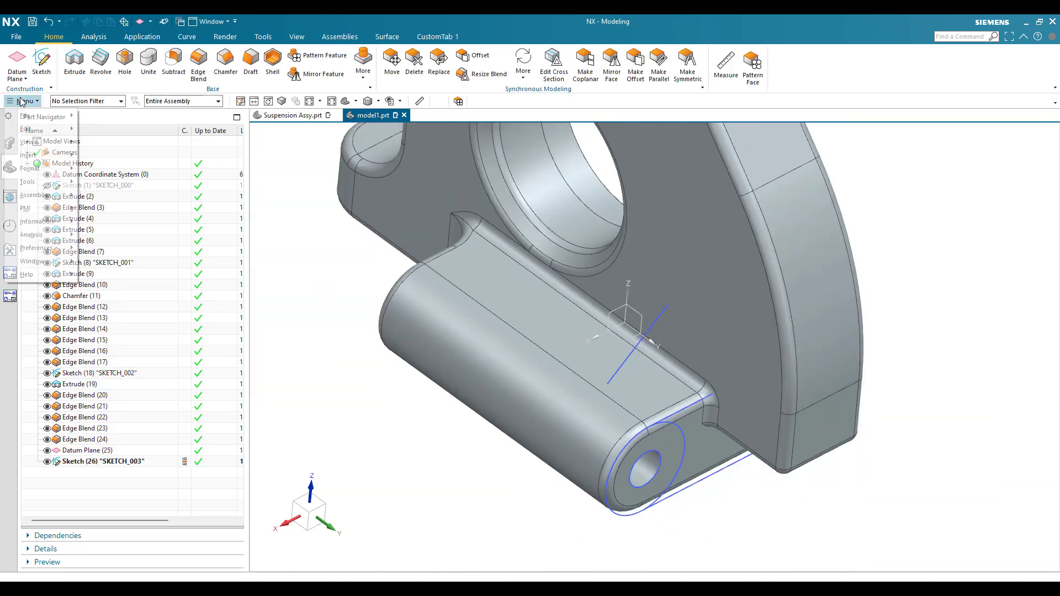
mouse_move(32, 157)
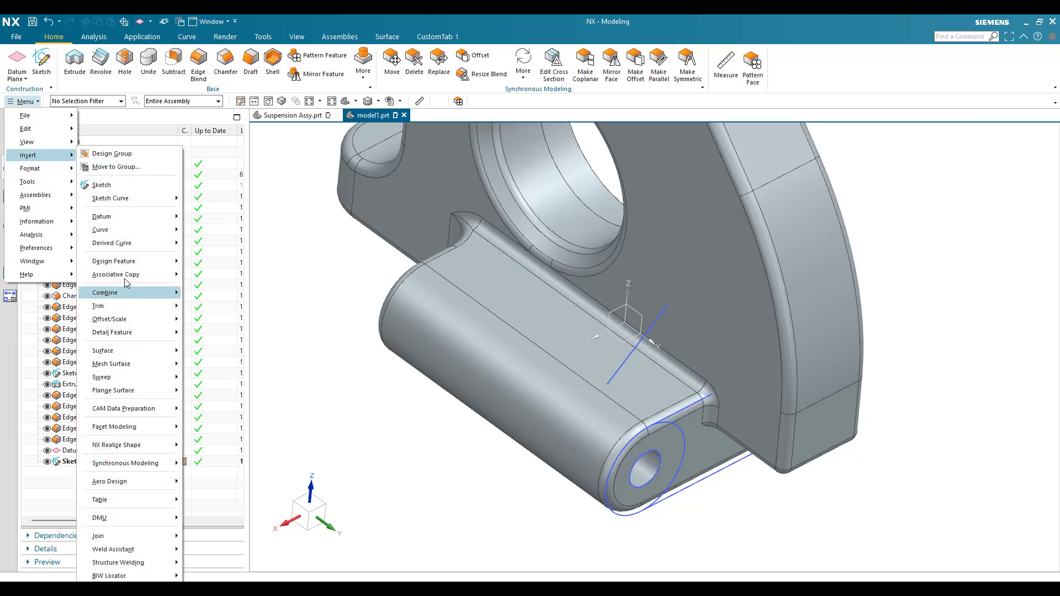
mouse_move(128, 260)
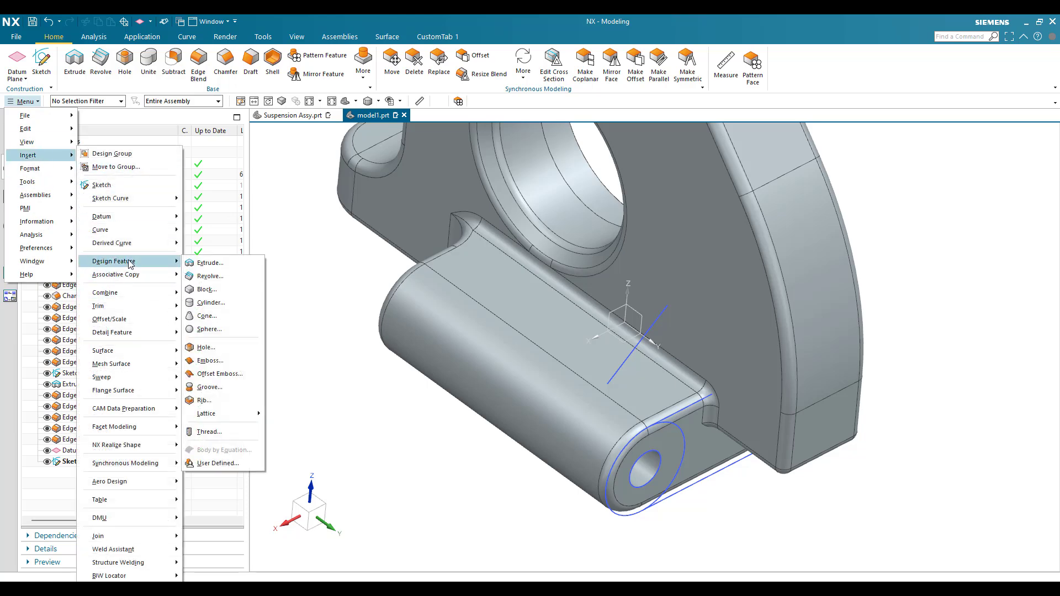
click(210, 400)
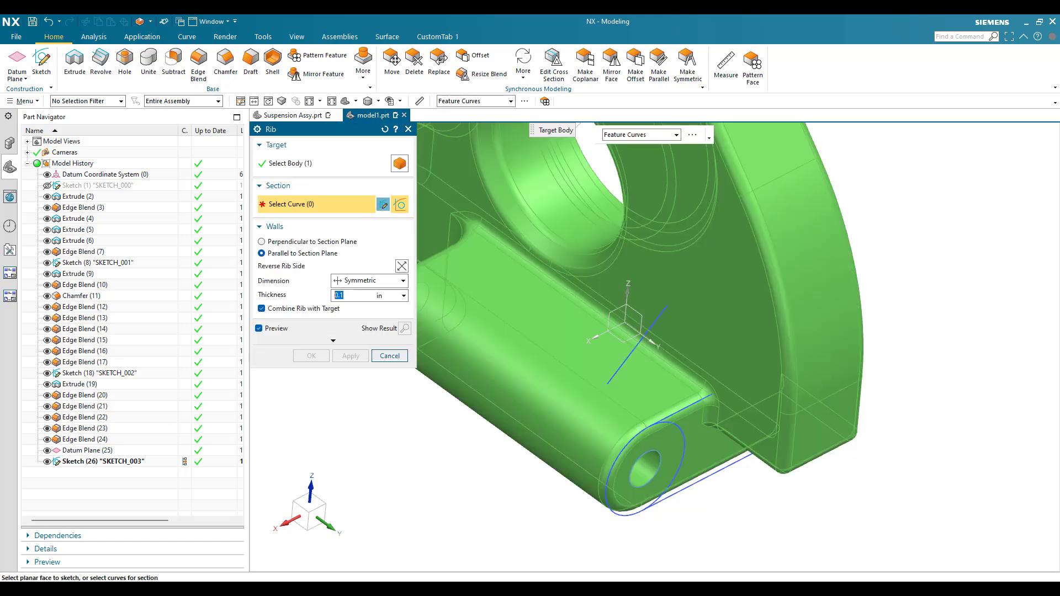
click(622, 353)
scroll(622, 353, up, 3)
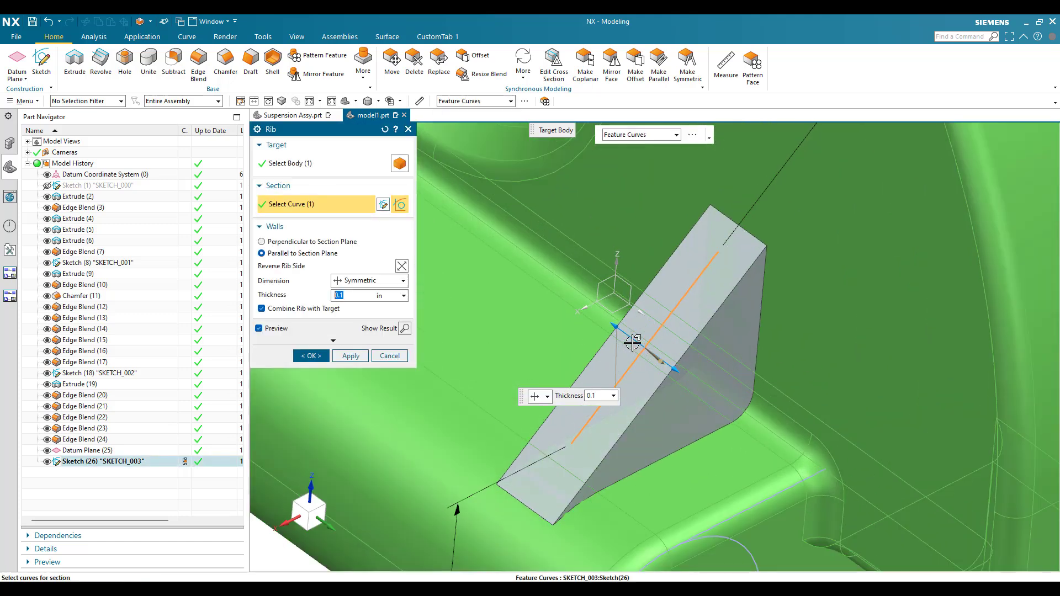
click(343, 298)
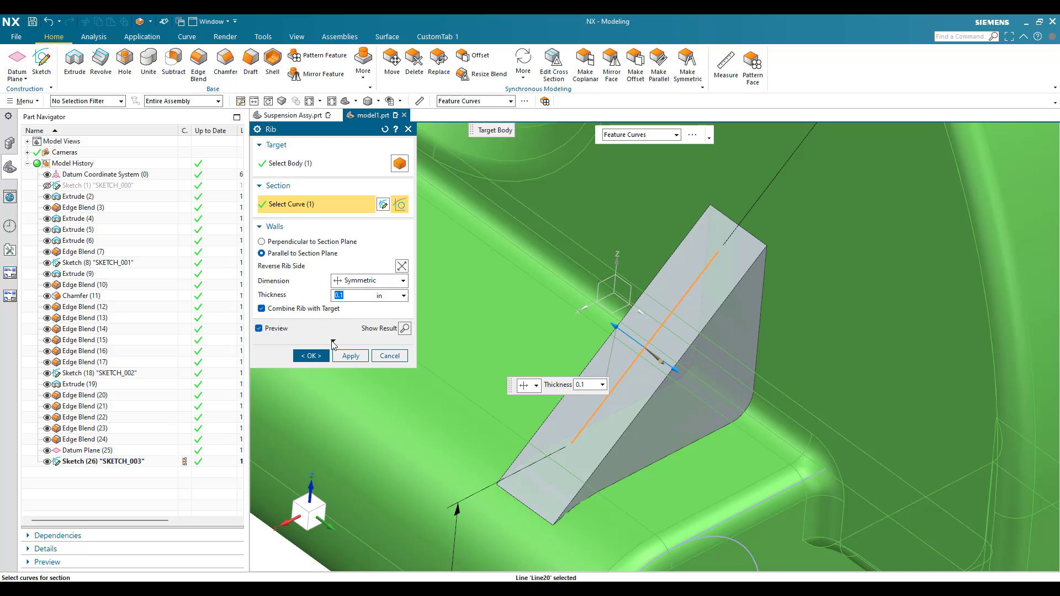
click(311, 356)
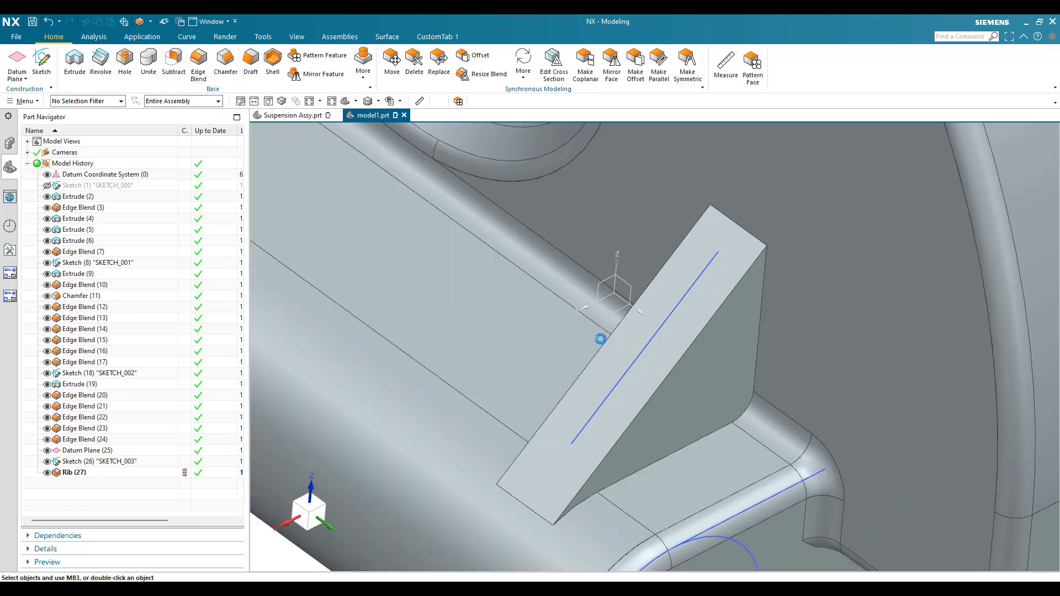
Round the rib's two long sloping edges and its junction edges with the boss and plate using 0.032 in edge blends.
key(b)
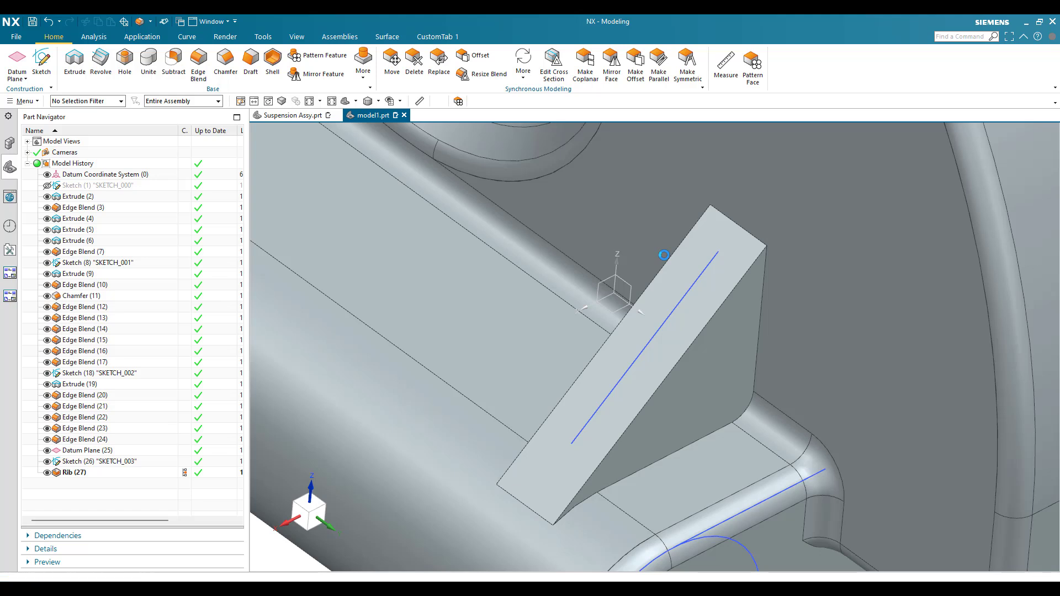
click(667, 258)
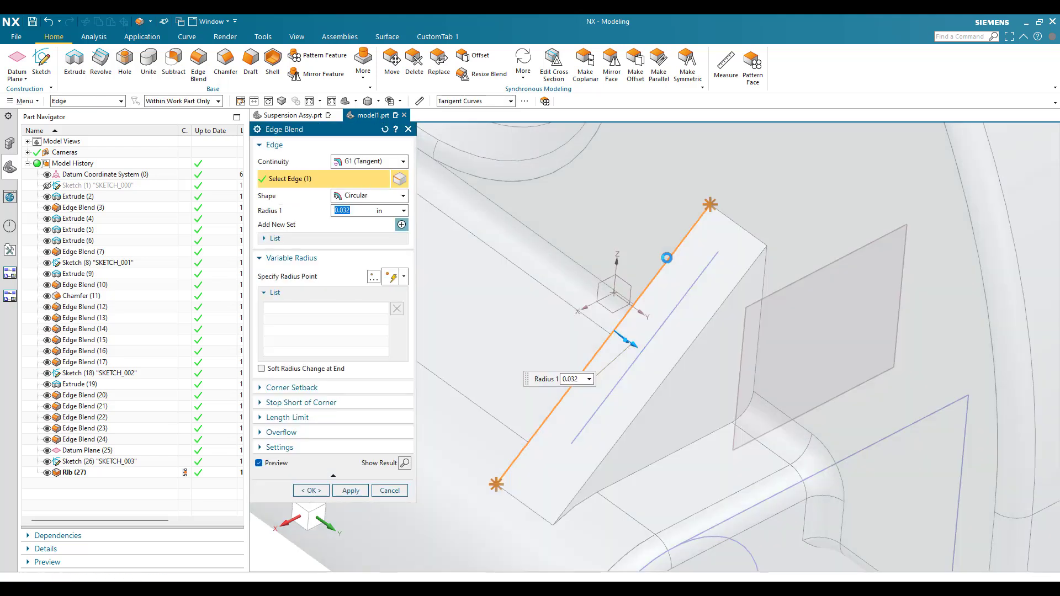
click(713, 313)
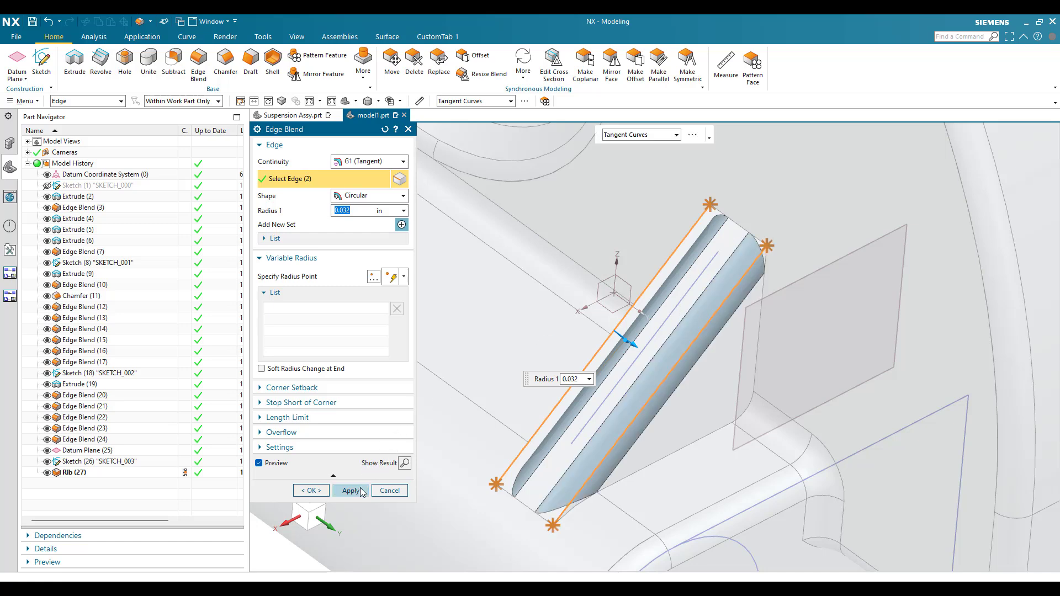
click(361, 491)
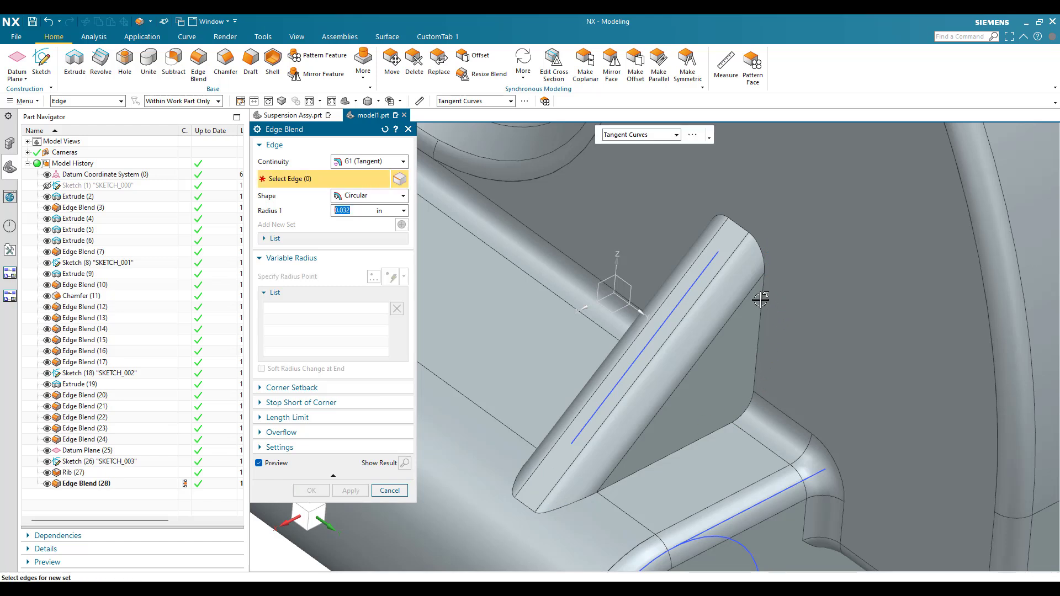
click(719, 411)
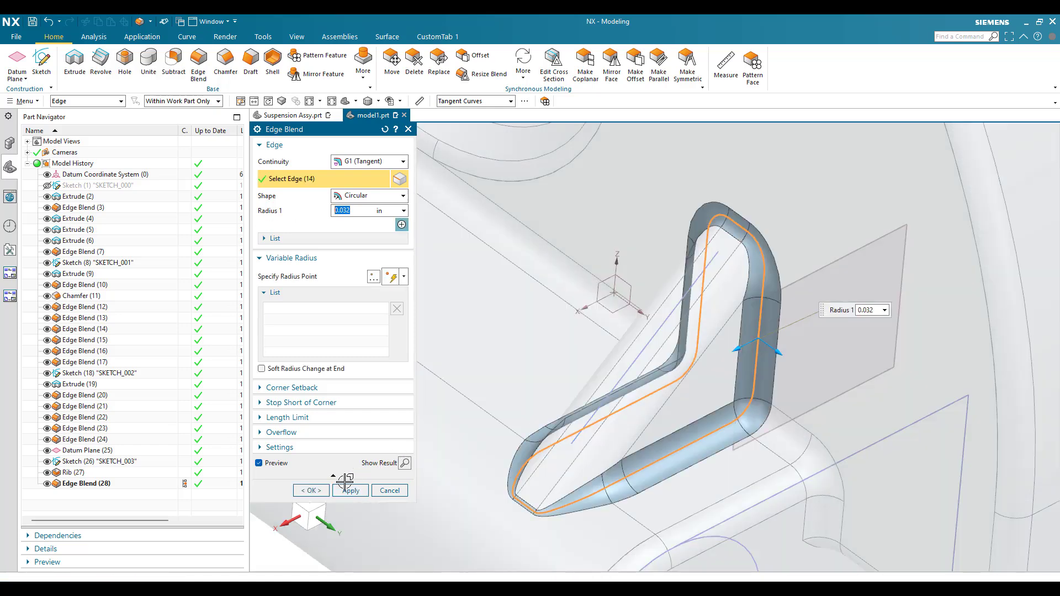
click(315, 491)
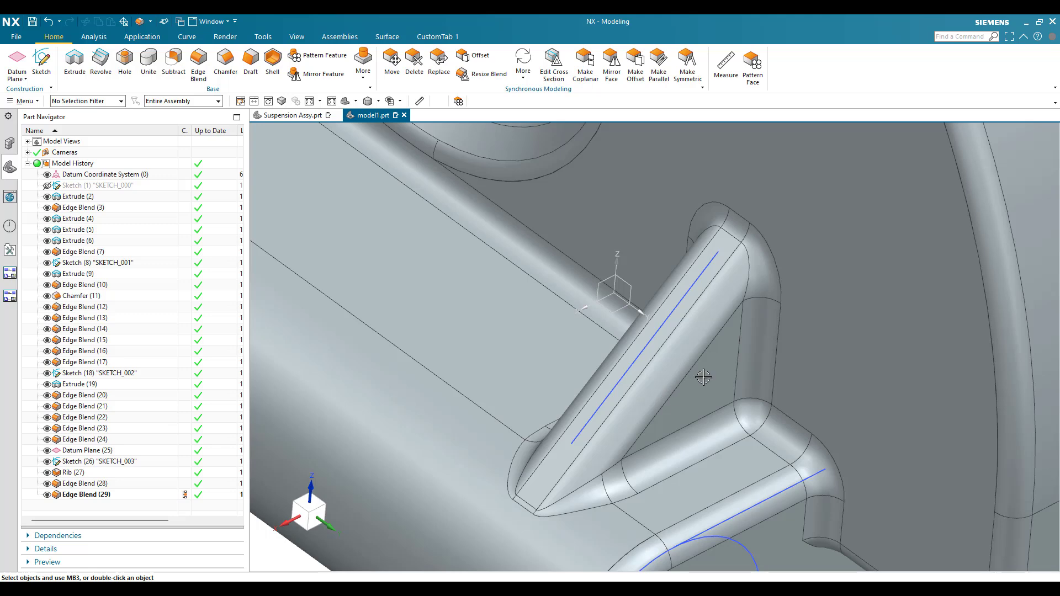
Create a datum plane offset 1 in upward from the flat bottom face of the part.
scroll(686, 384, down, 8)
click(18, 79)
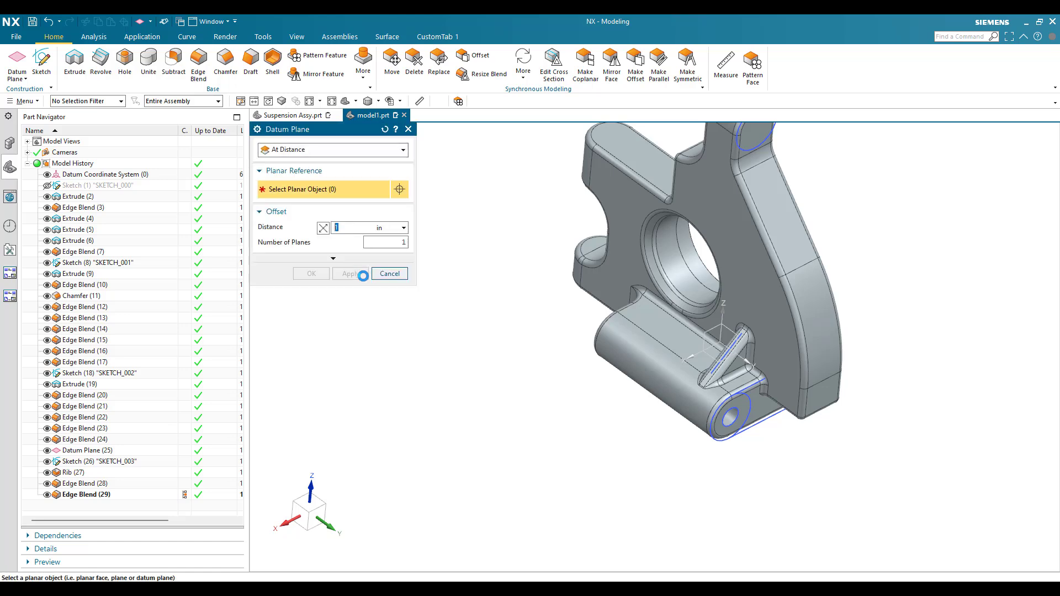
middle_drag(554, 370, 577, 243)
scroll(619, 410, up, 5)
click(620, 407)
click(613, 337)
scroll(612, 338, down, 2)
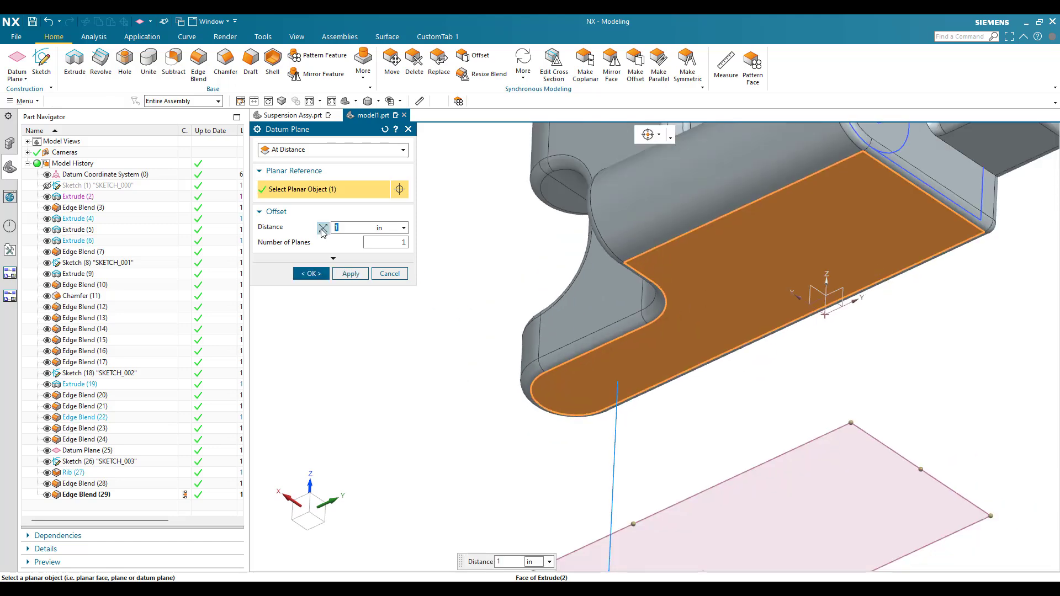
scroll(533, 293, down, 2)
middle_drag(549, 281, 525, 414)
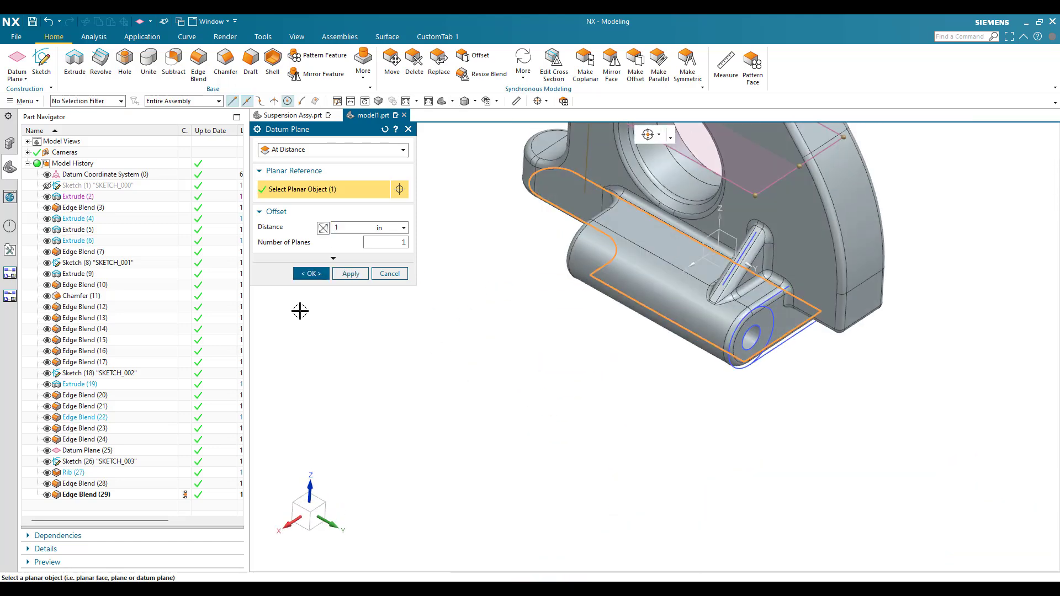
click(308, 274)
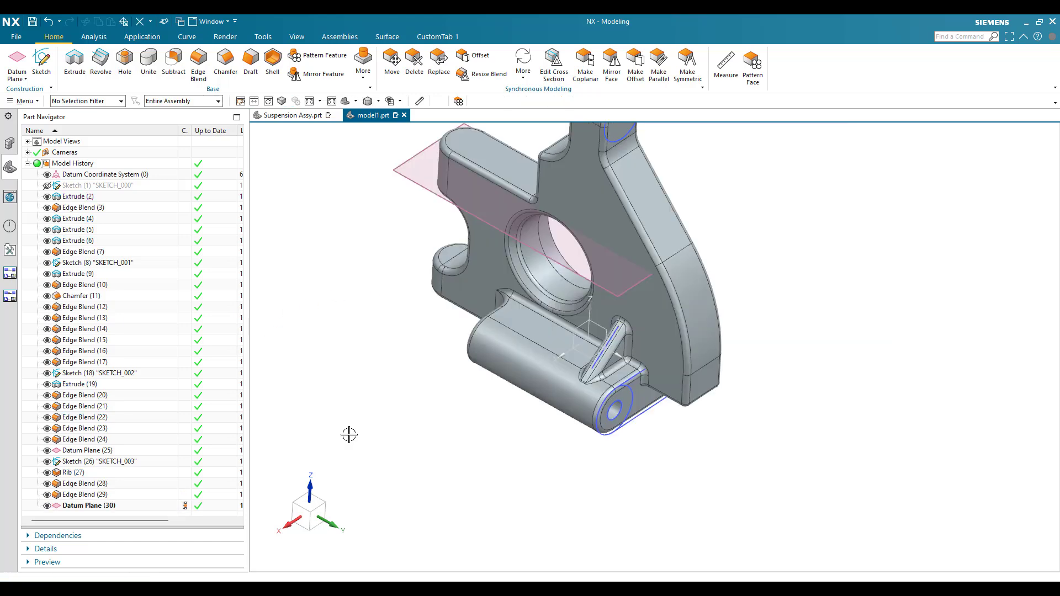
Start a sketch on the new horizontal datum plane with a horizontal reference, flipping the sketch normal to point upward.
scroll(511, 289, up, 5)
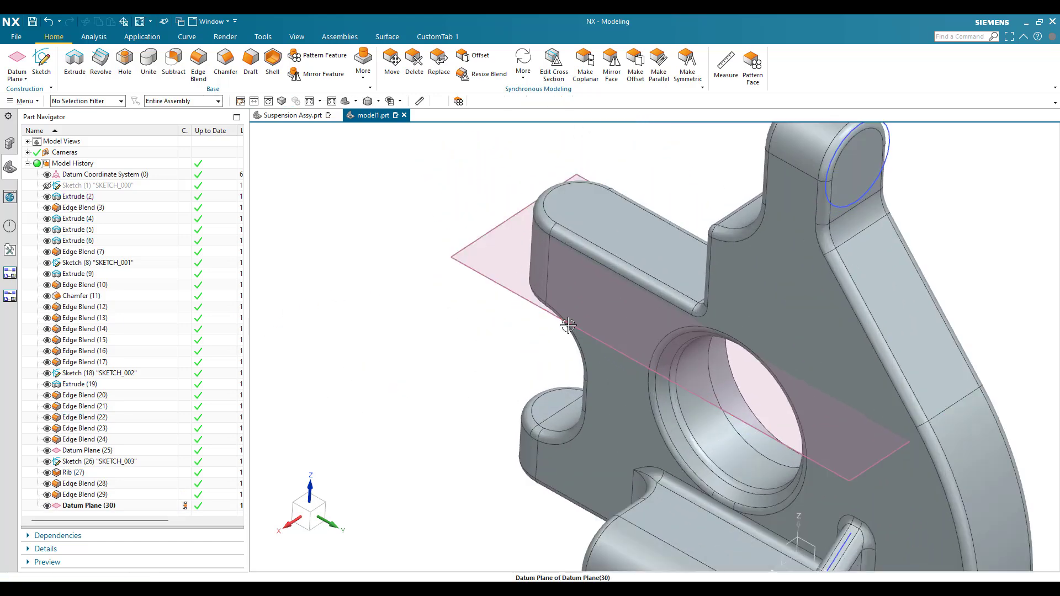
click(41, 61)
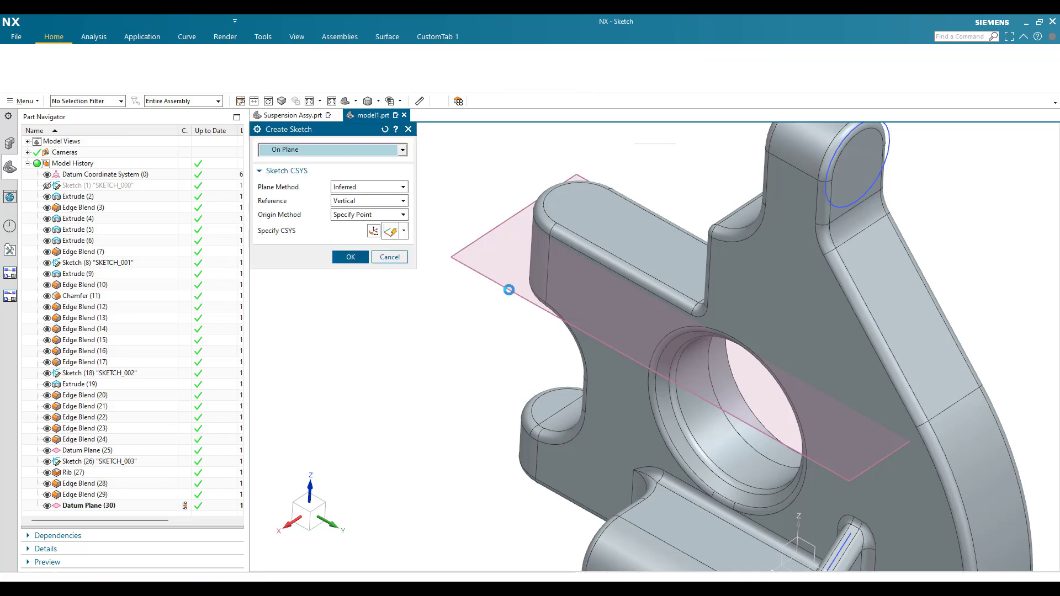
click(508, 284)
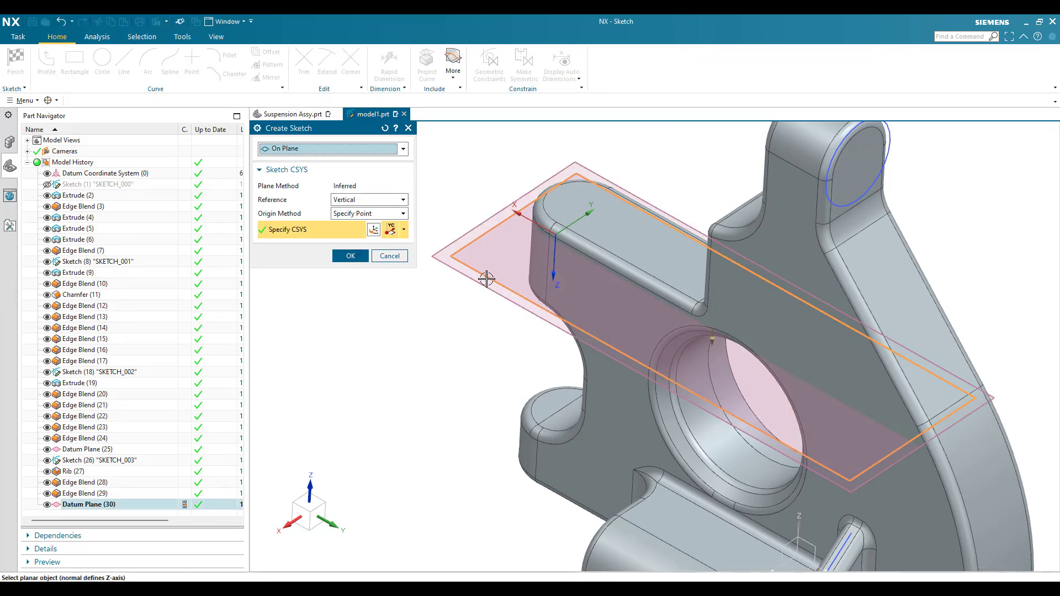
click(364, 200)
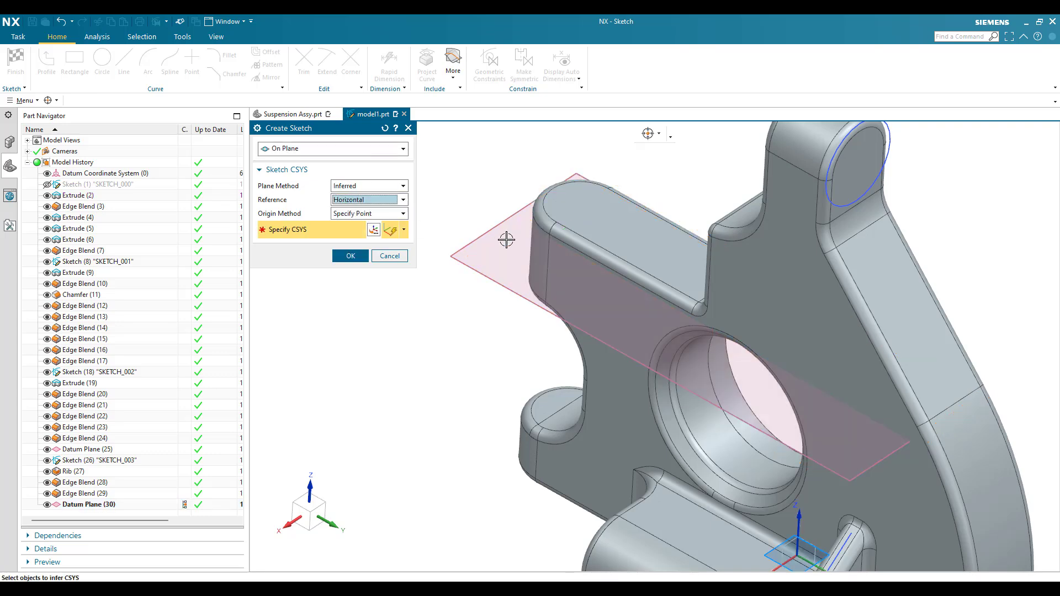
scroll(506, 239, down, 2)
click(518, 277)
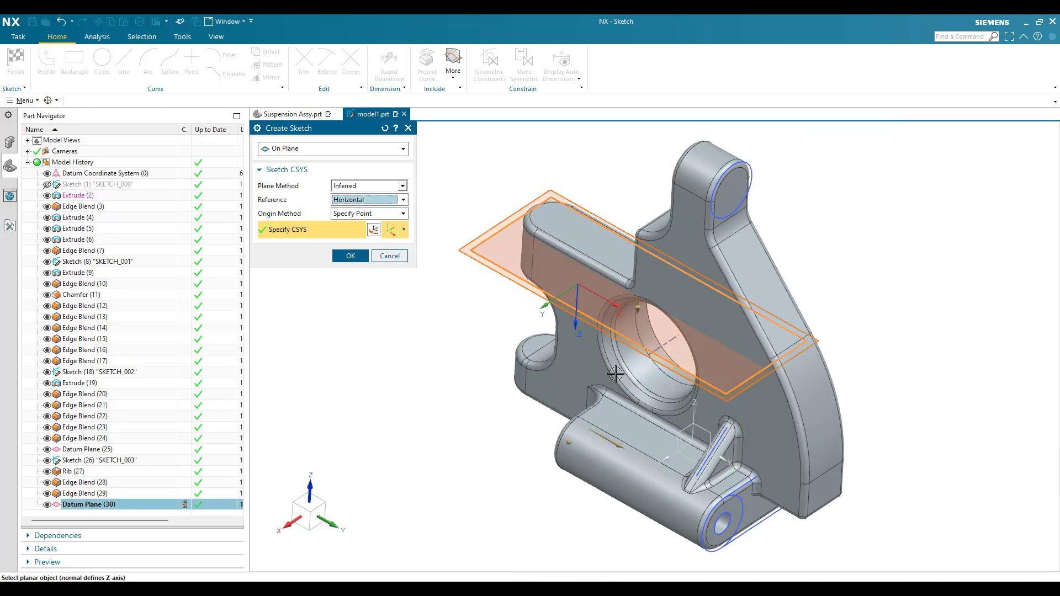
click(575, 328)
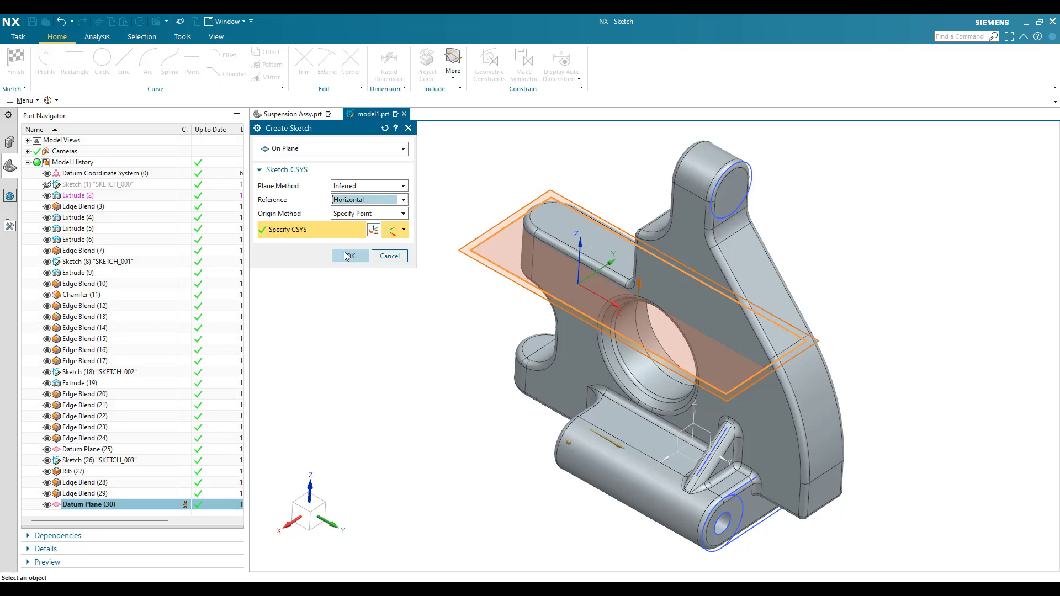
click(348, 256)
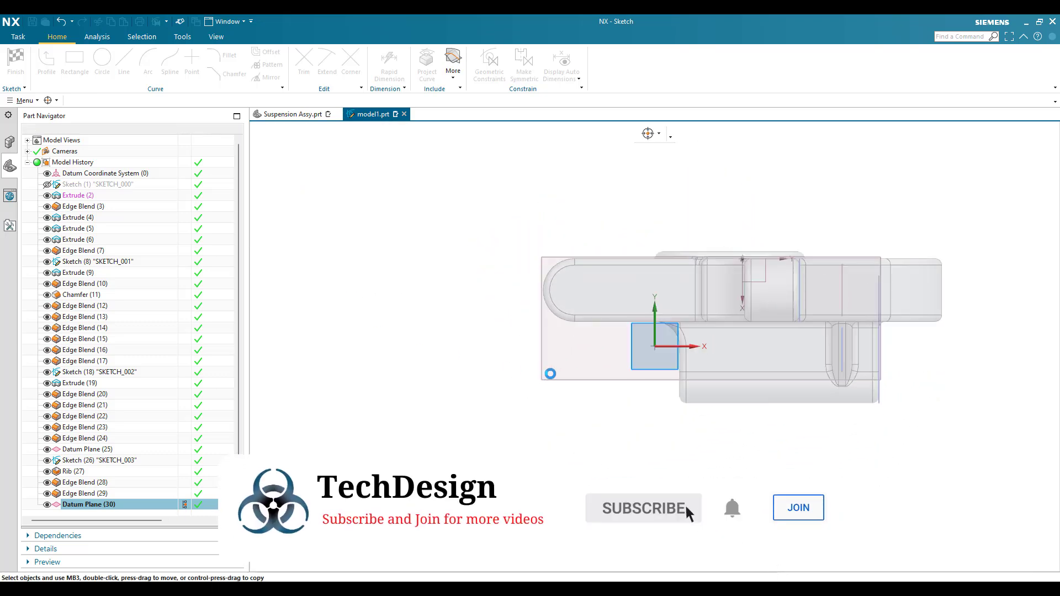
Sketch a 0.25 in diameter circle near the outer end of the plate, midway across its thickness.
scroll(549, 374, down, 2)
scroll(793, 335, up, 5)
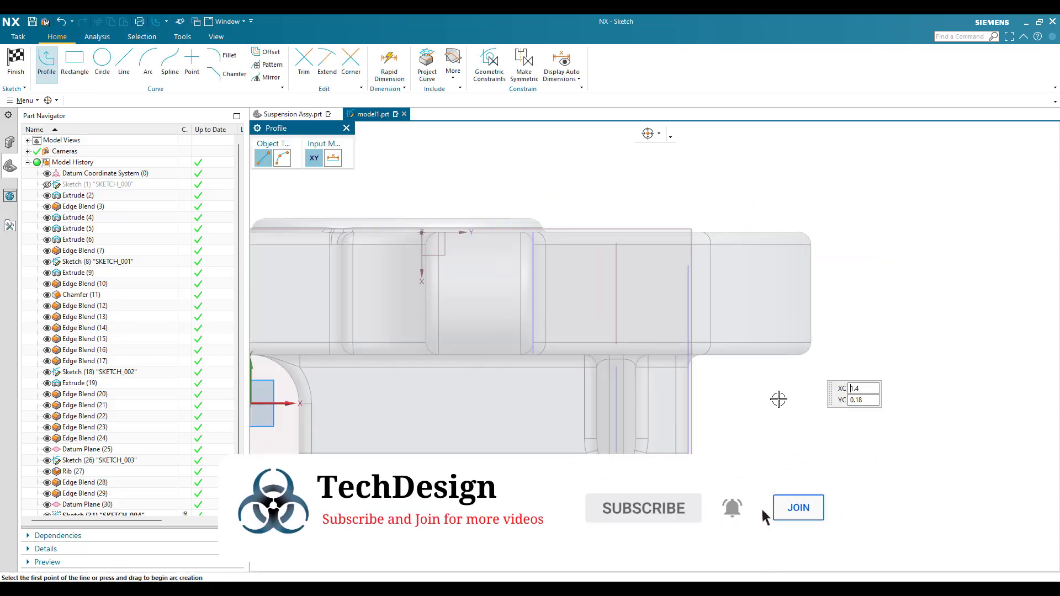
click(102, 58)
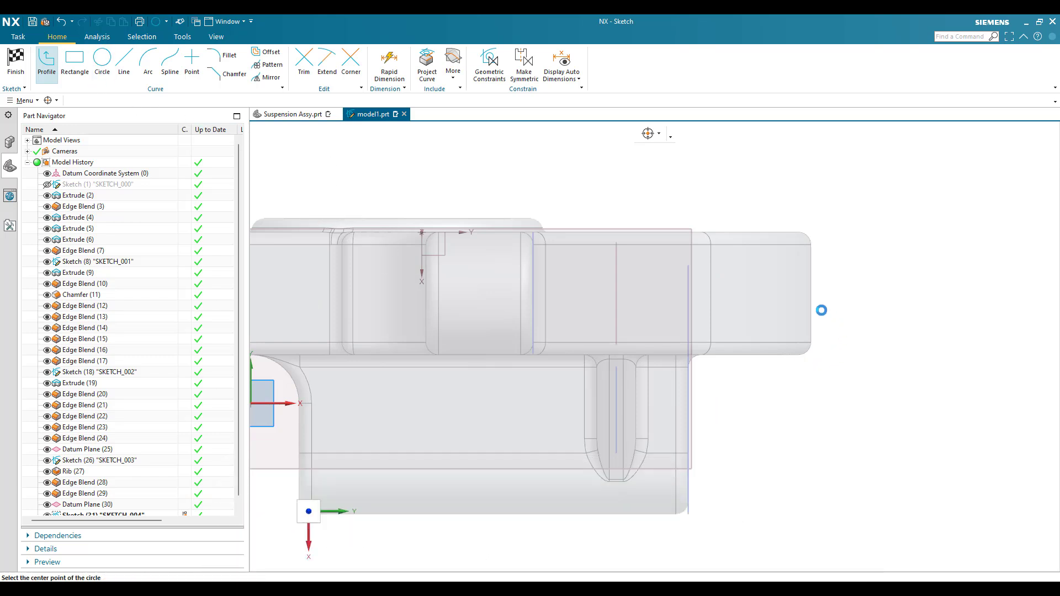
click(779, 292)
text(0.25)
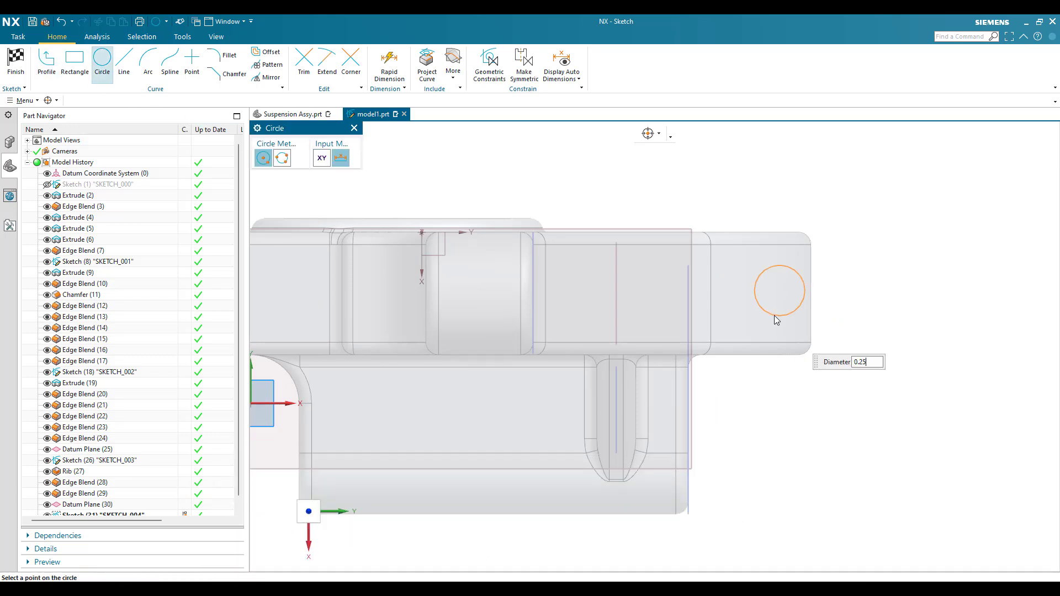
key(Return)
key(Escape)
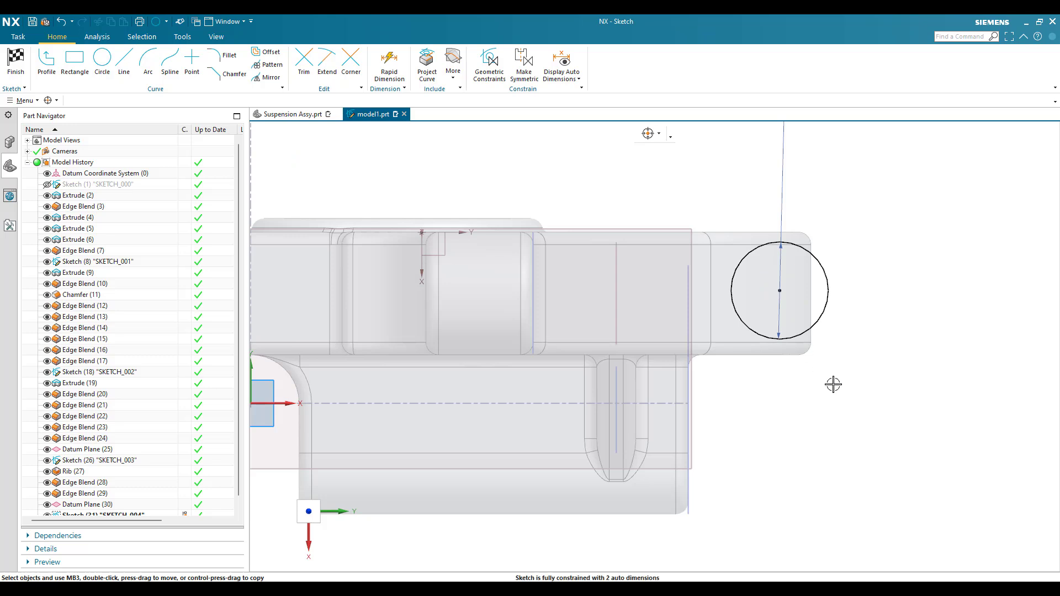
Constrain the circle tangent to the plate's outer end edge.
scroll(853, 301, up, 1)
key(d)
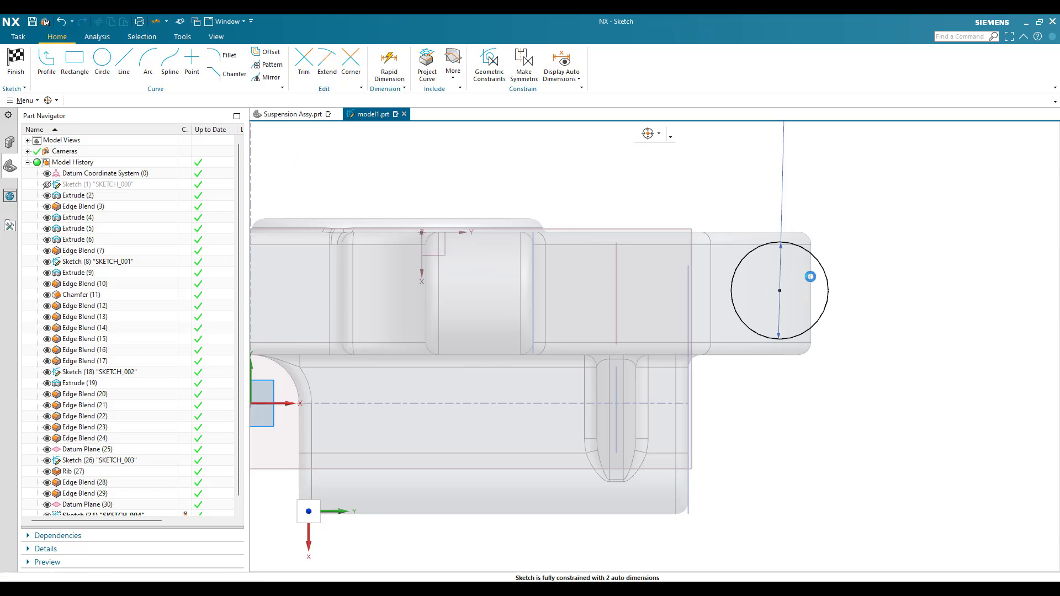
key(Escape)
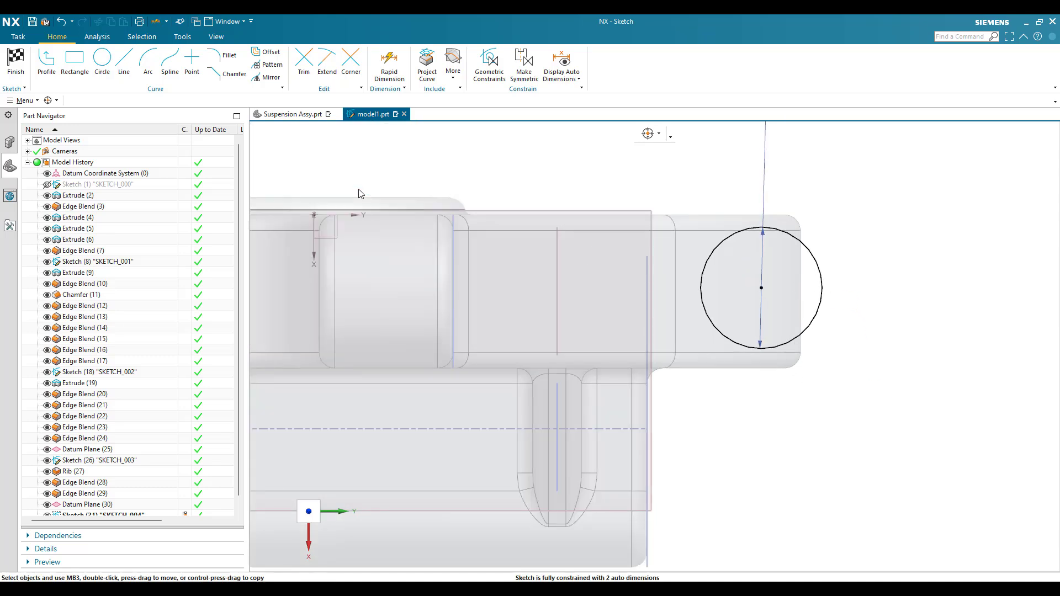
key(c)
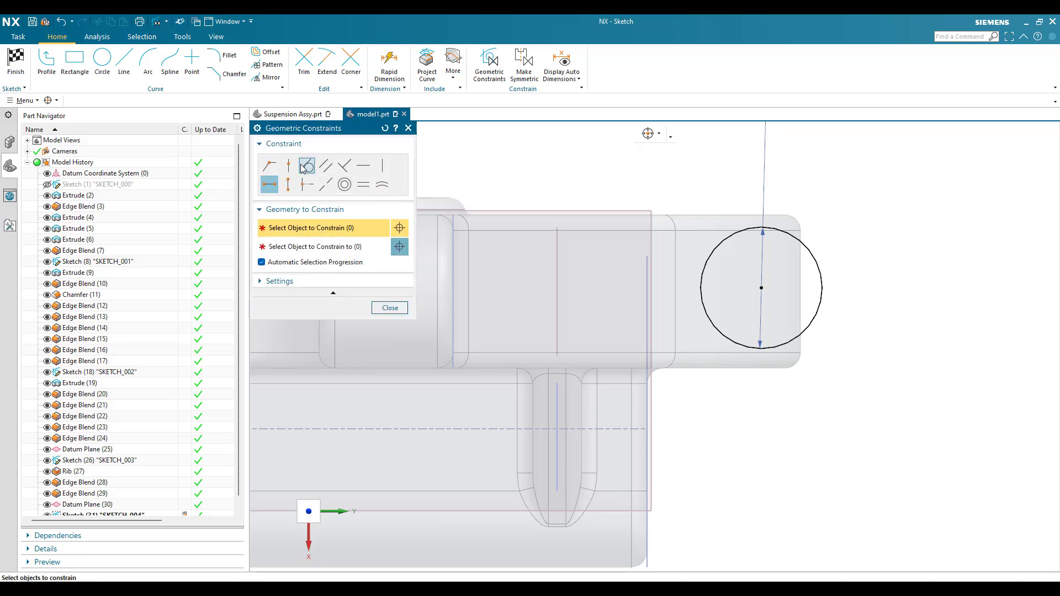
click(304, 167)
click(820, 284)
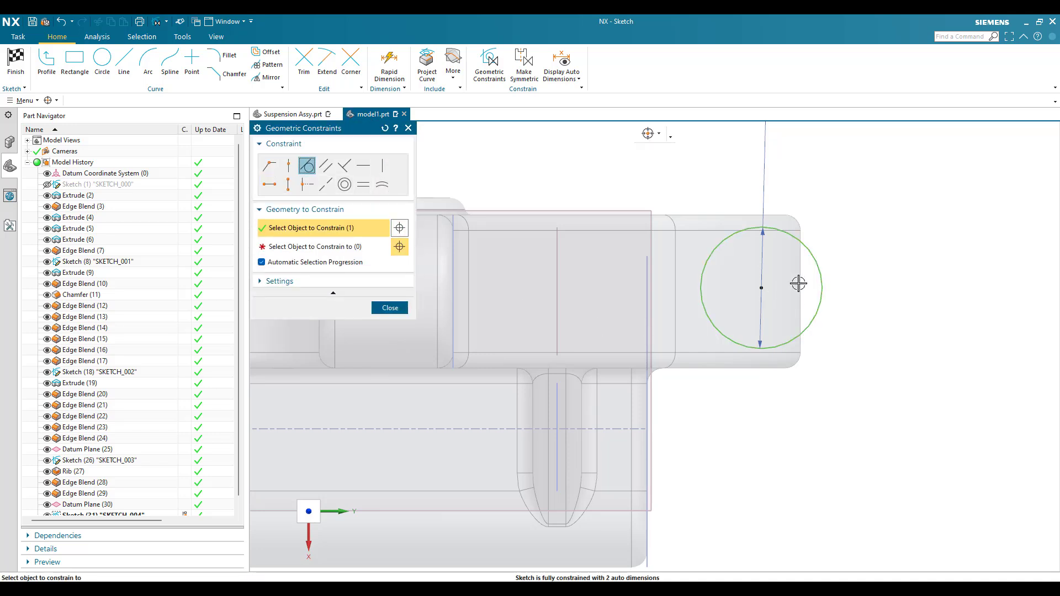
click(799, 283)
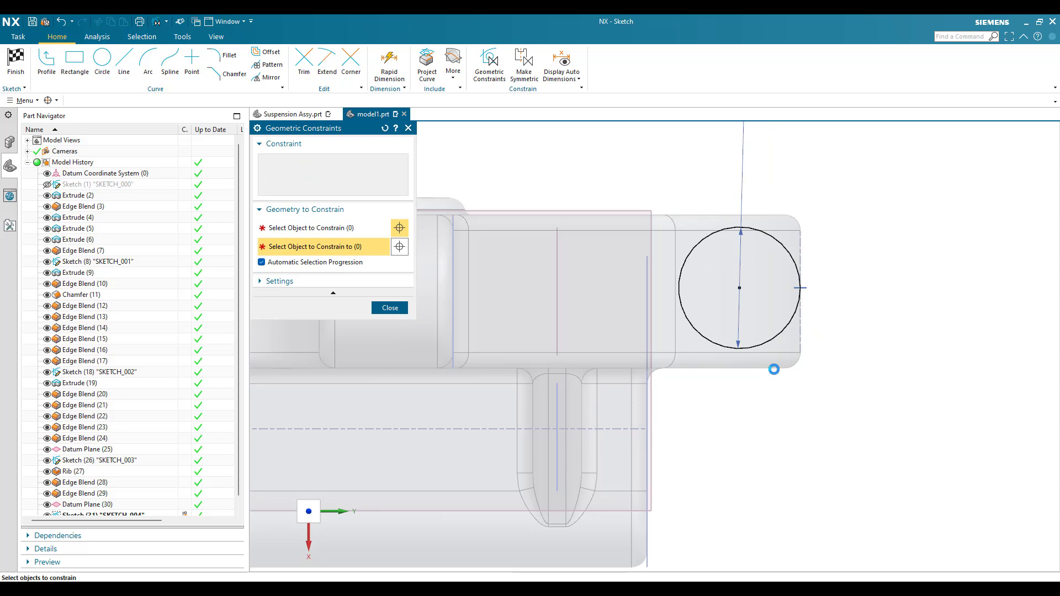
middle_click(741, 292)
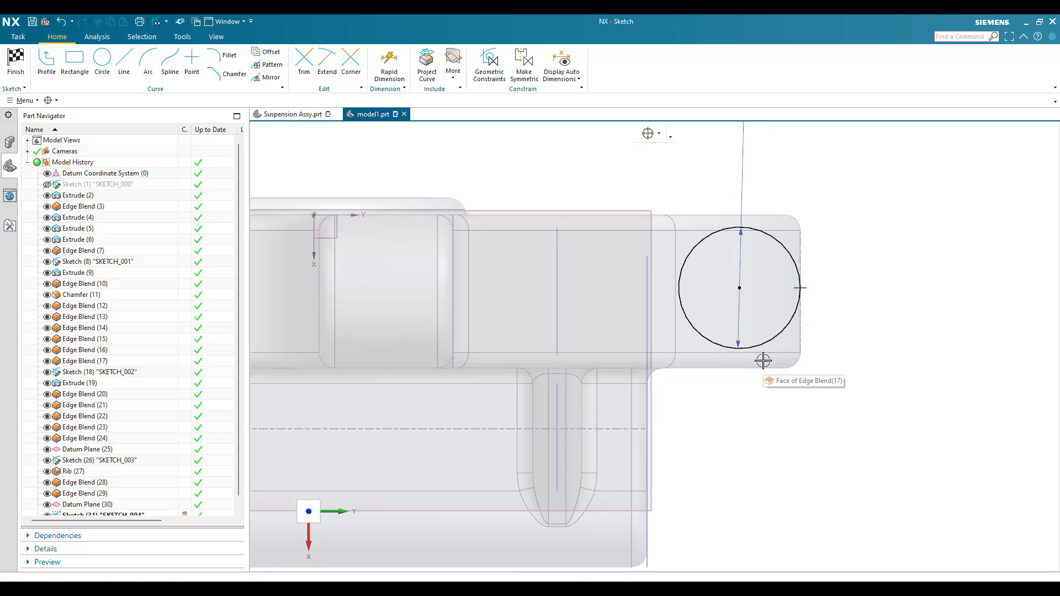
Align the circle's centre horizontally with the midpoint of the vertical edge at the circle's inner side and finish the sketch.
key(c)
click(269, 184)
click(740, 288)
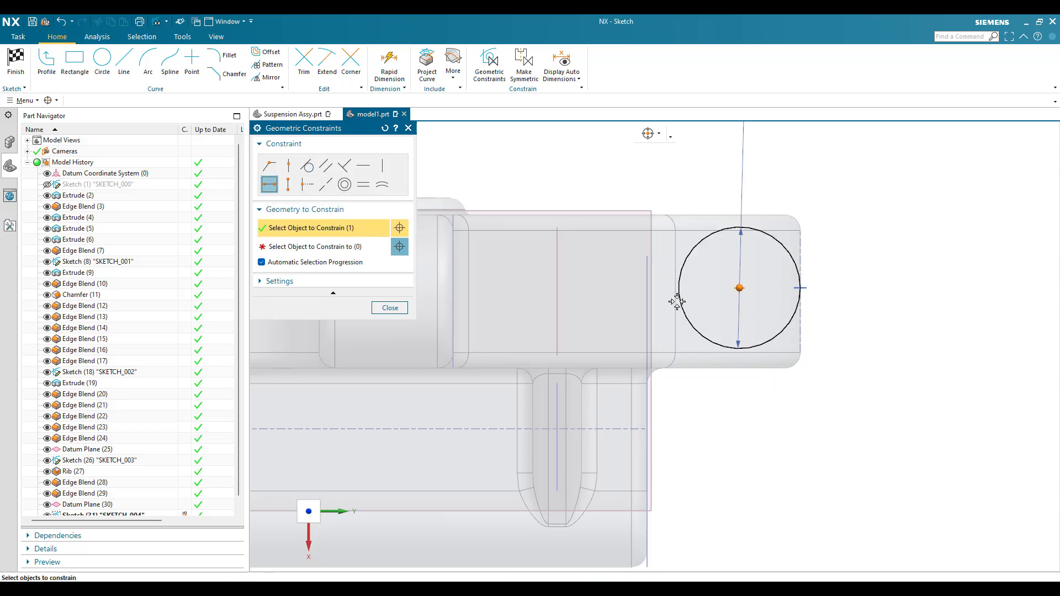
click(677, 293)
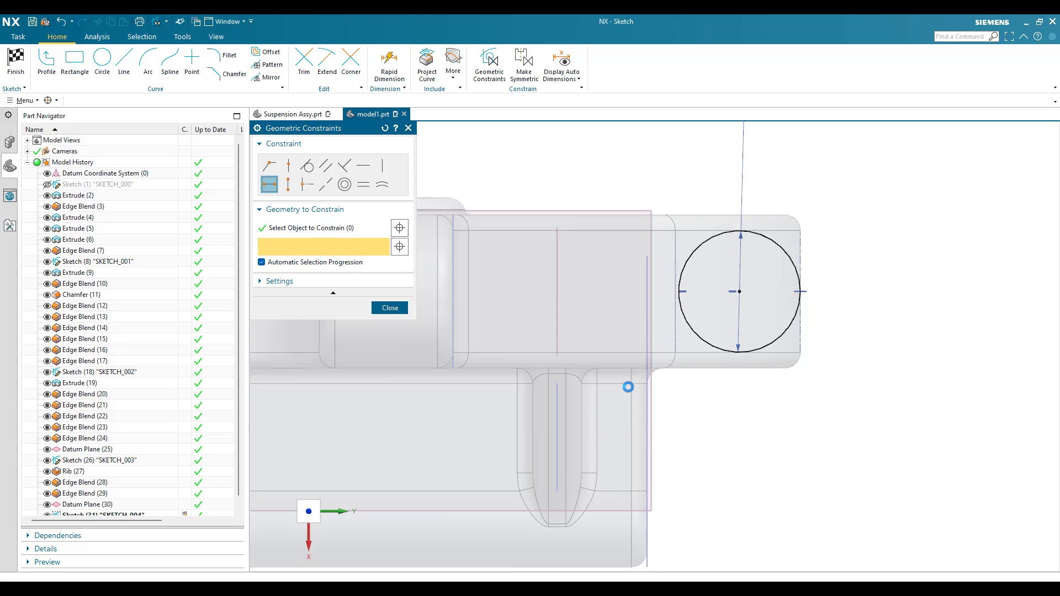
click(390, 307)
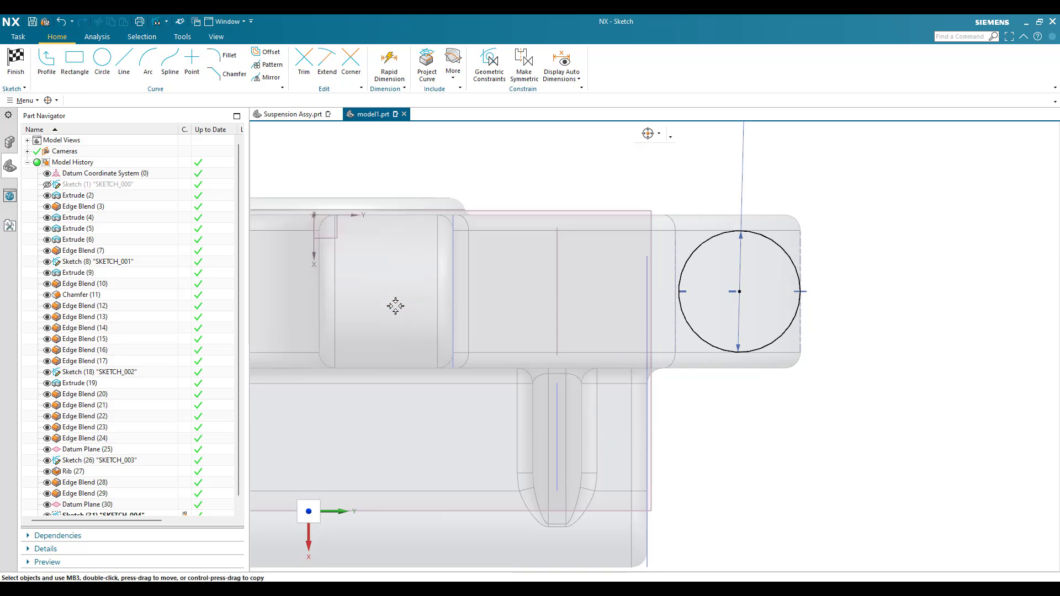
key(Escape)
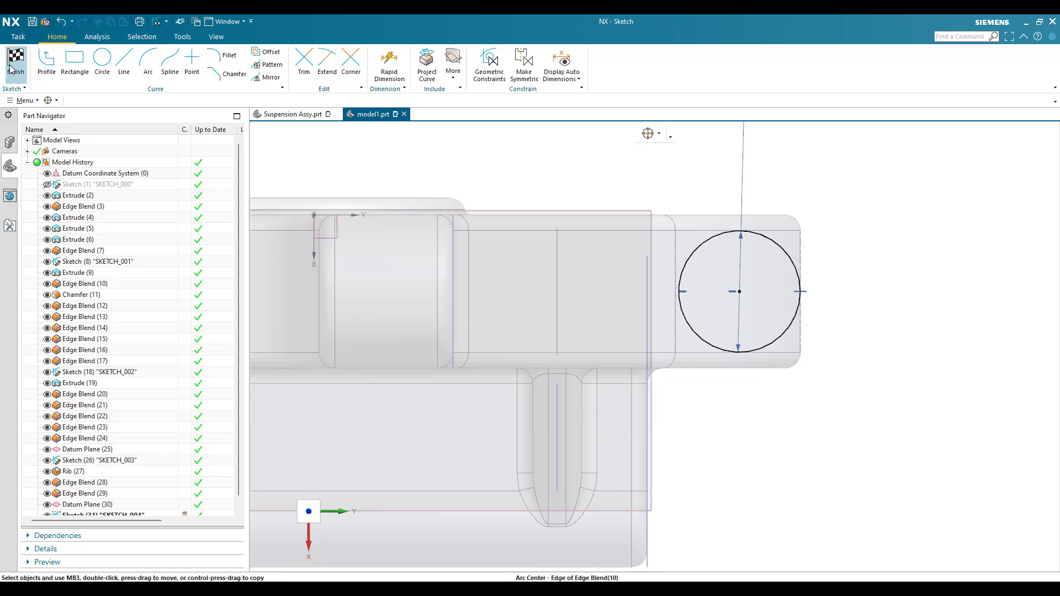
click(15, 65)
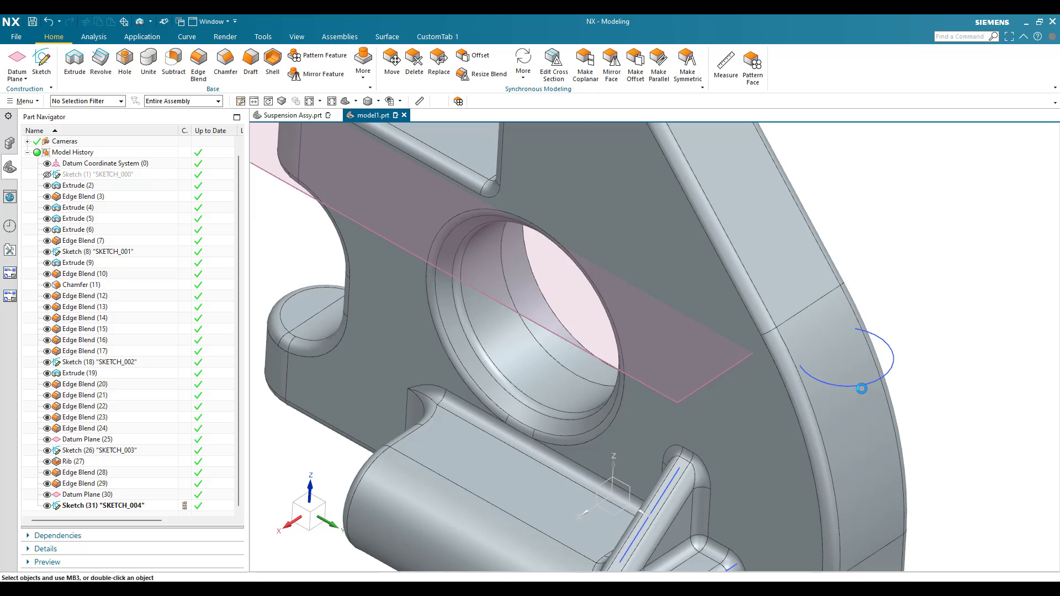
Extrude the sketched circle downward from the datum plane with the end limit Until Next, uniting it with the plate.
key(x)
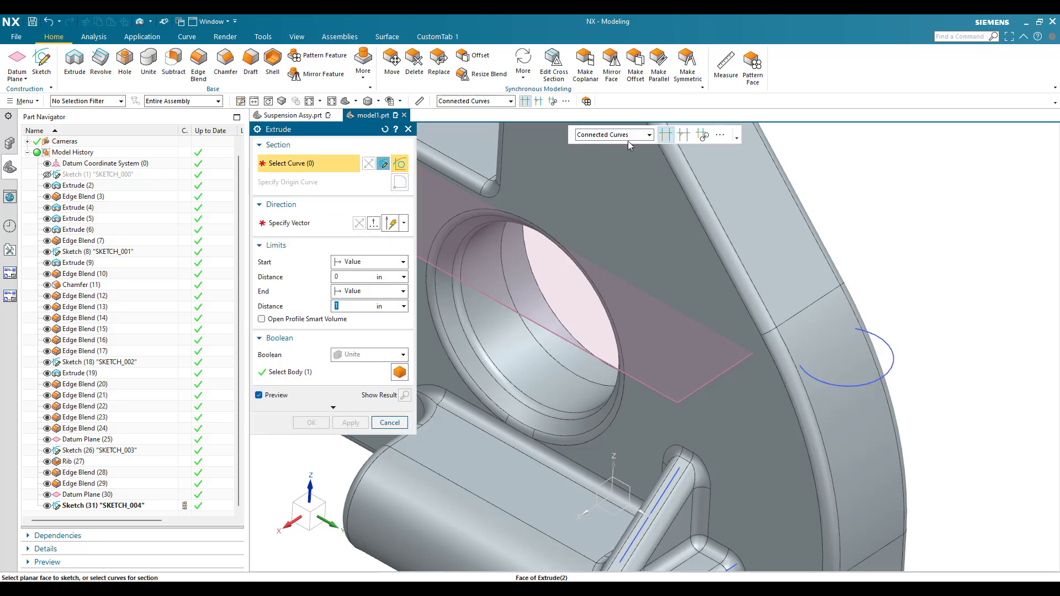
click(878, 382)
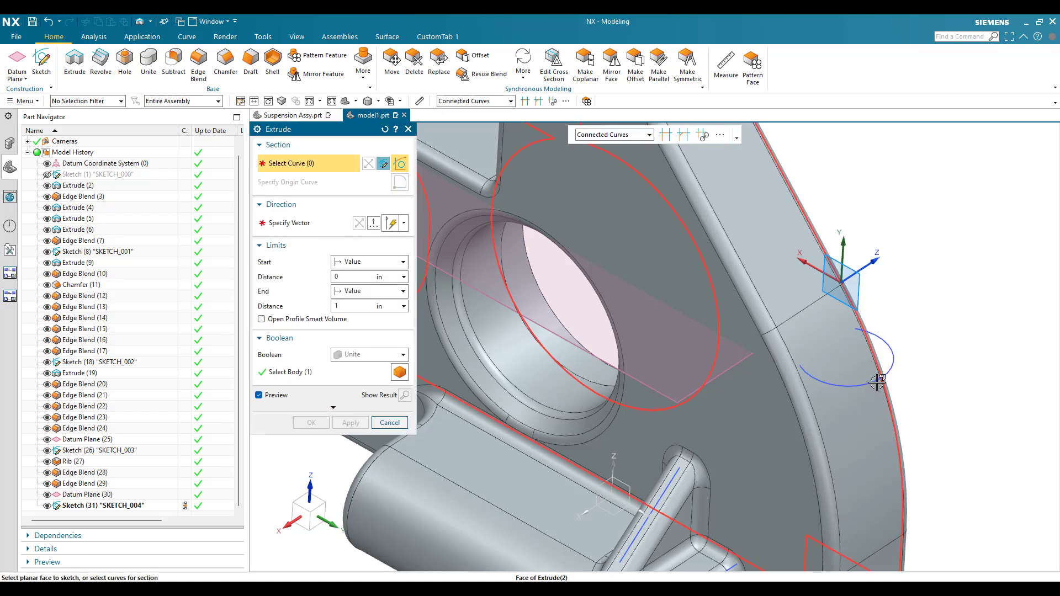
click(877, 382)
key(ctrl+f)
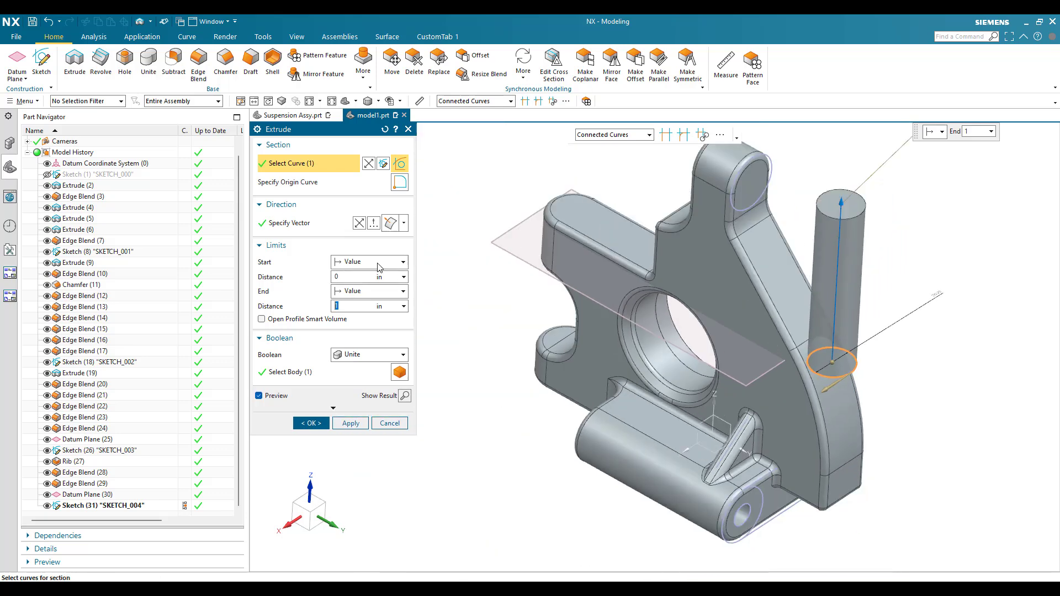
click(359, 223)
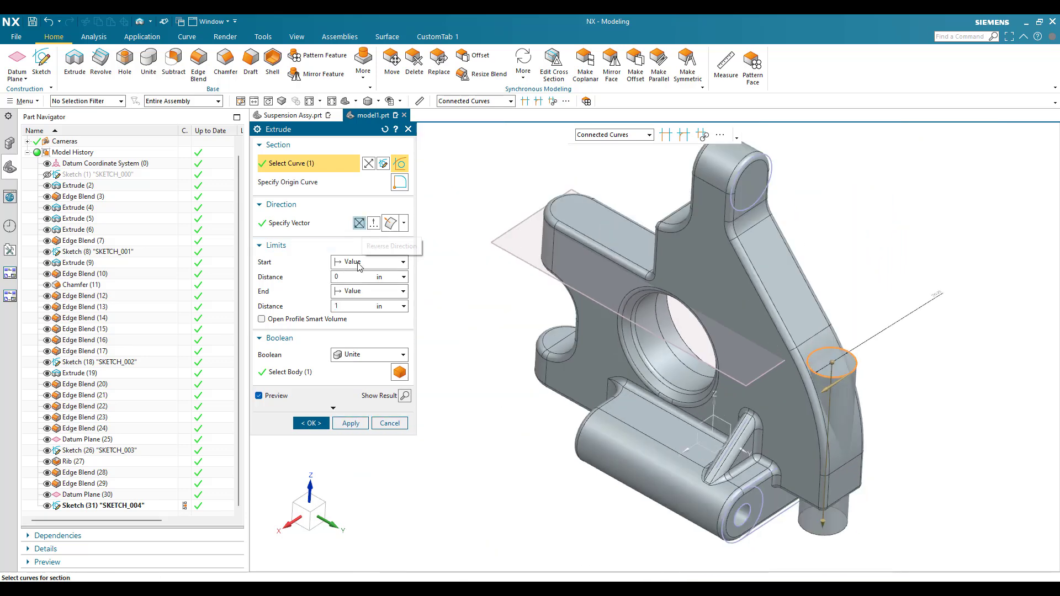
click(369, 291)
click(362, 327)
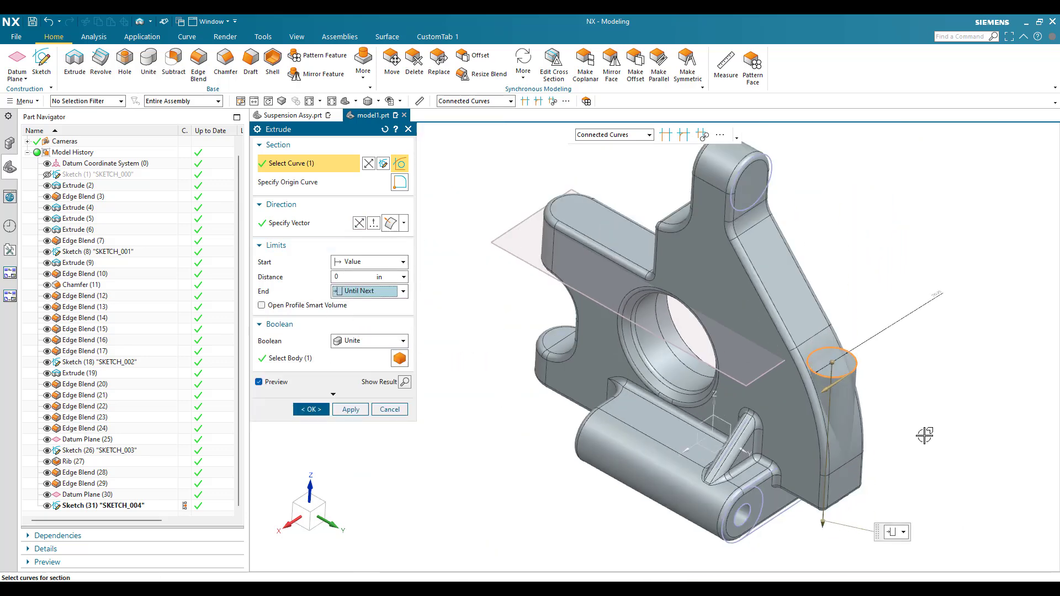
scroll(921, 438, down, 5)
scroll(715, 411, up, 1)
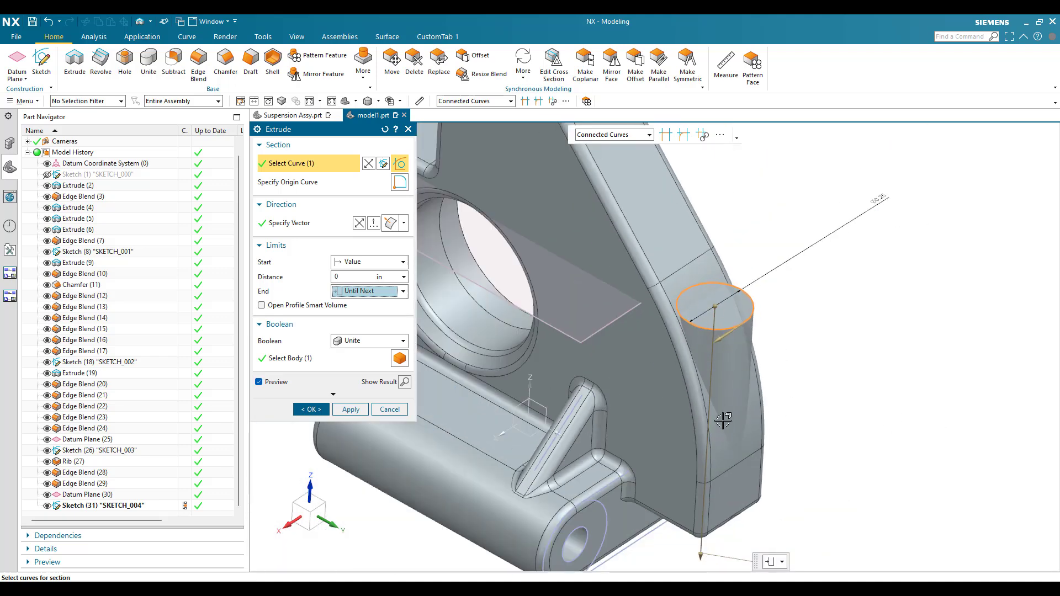
scroll(714, 411, down, 2)
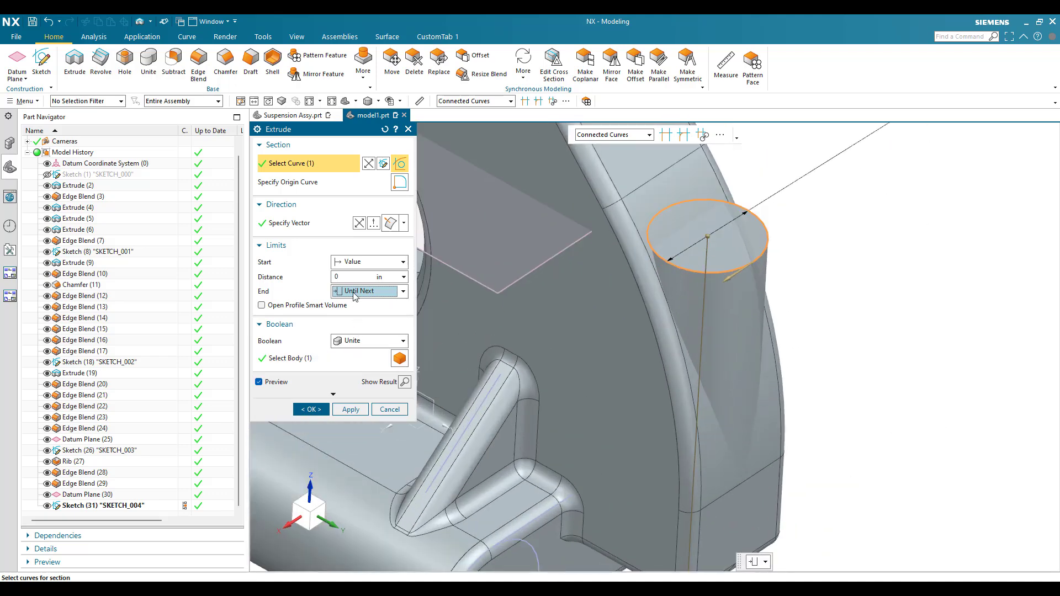
click(312, 409)
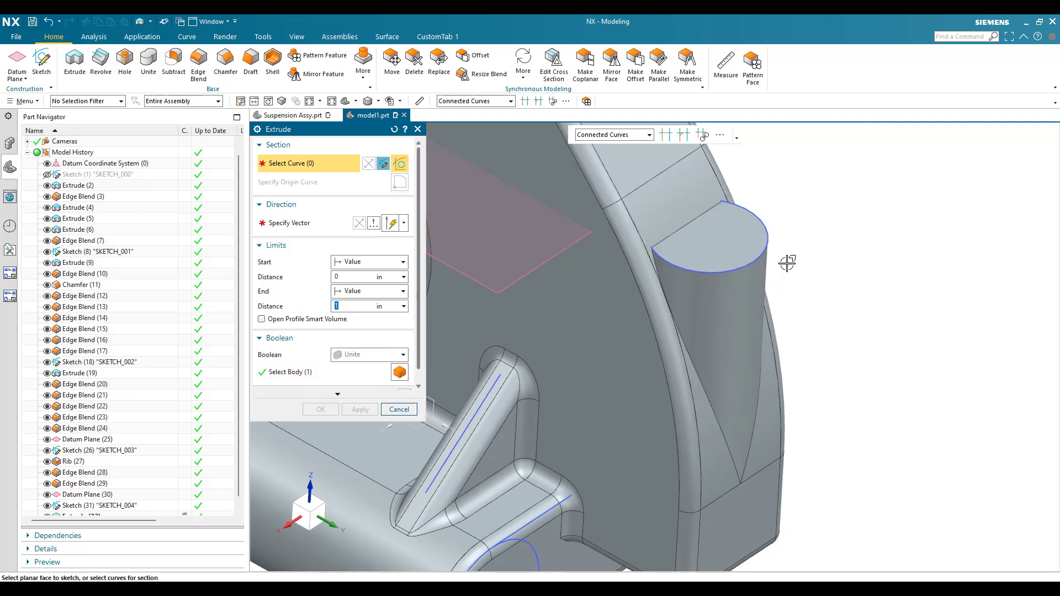
Extrude the same circle upward 1 in with Subtract to clear the plate material above the new cylindrical boss.
click(769, 229)
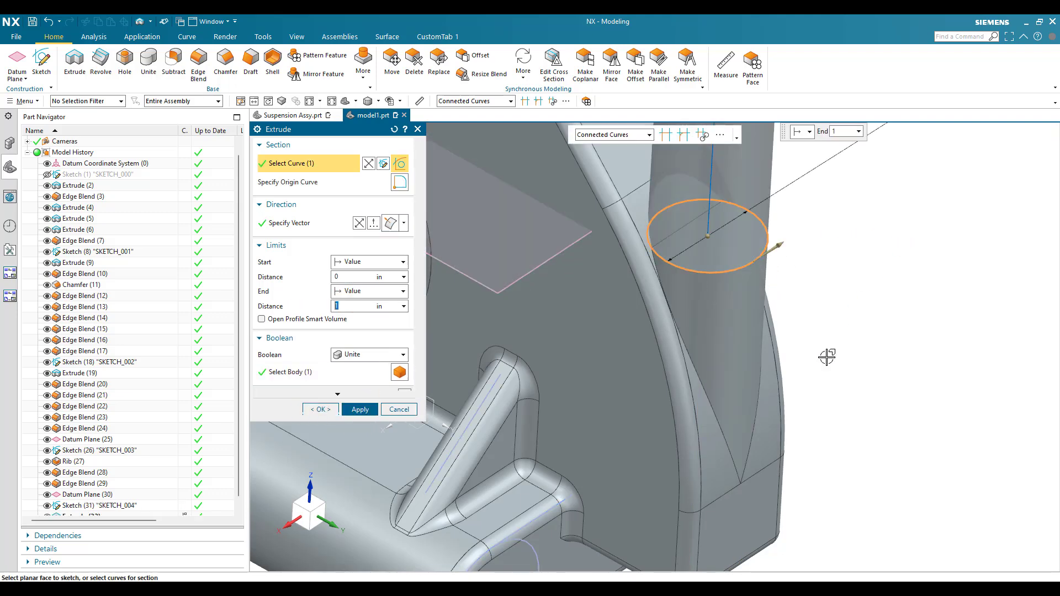
scroll(826, 357, down, 3)
click(370, 355)
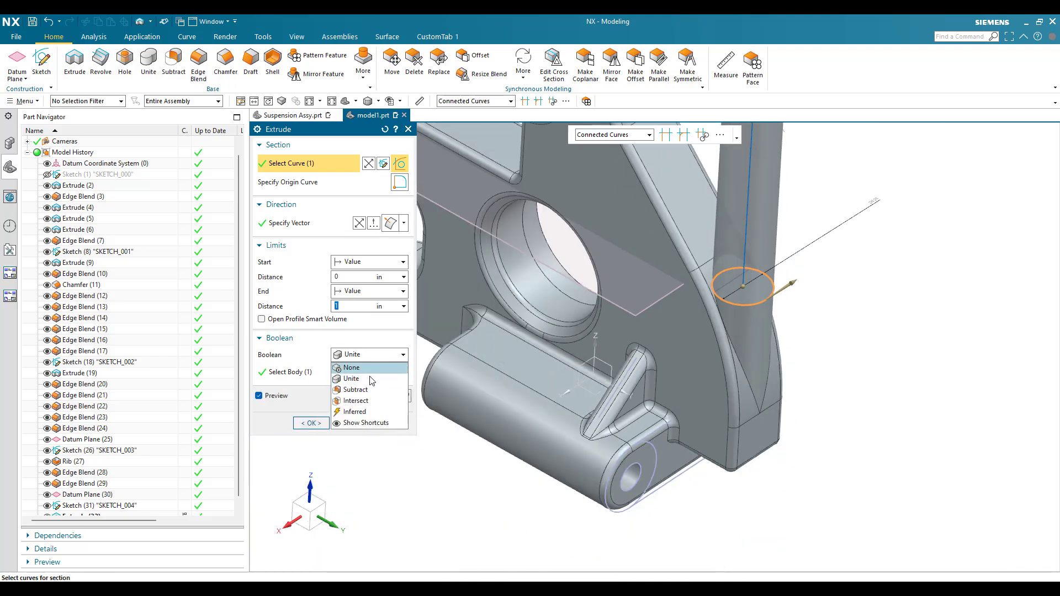
click(356, 390)
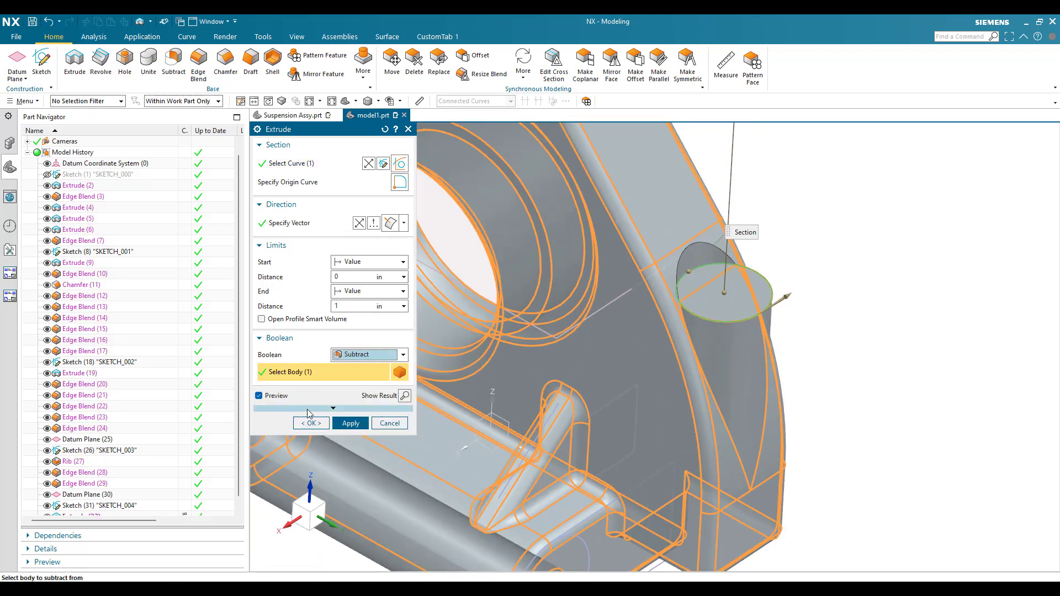
click(311, 423)
scroll(734, 308, up, 3)
scroll(733, 306, down, 2)
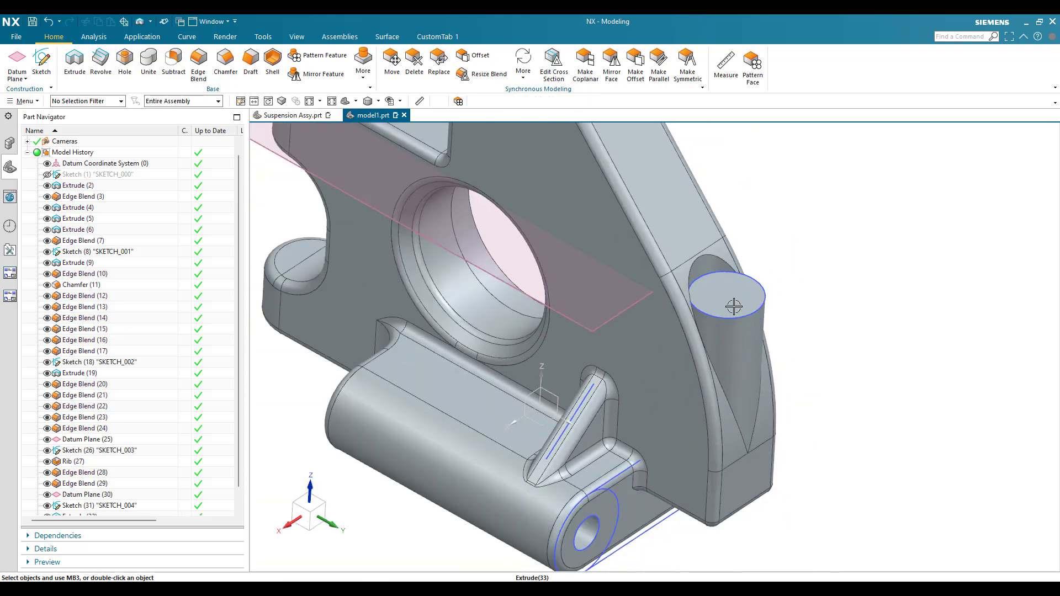
Blend the inner edge where the boss's top face meets the cutout wall with a 0.015 in radius.
scroll(773, 386, down, 3)
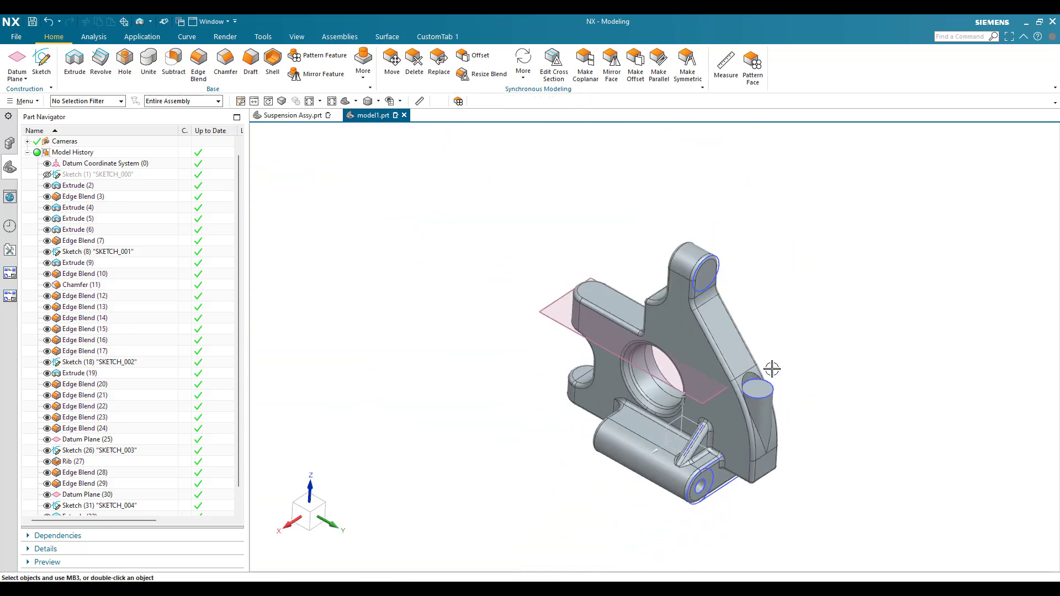
scroll(712, 455, up, 5)
middle_drag(670, 436, 644, 391)
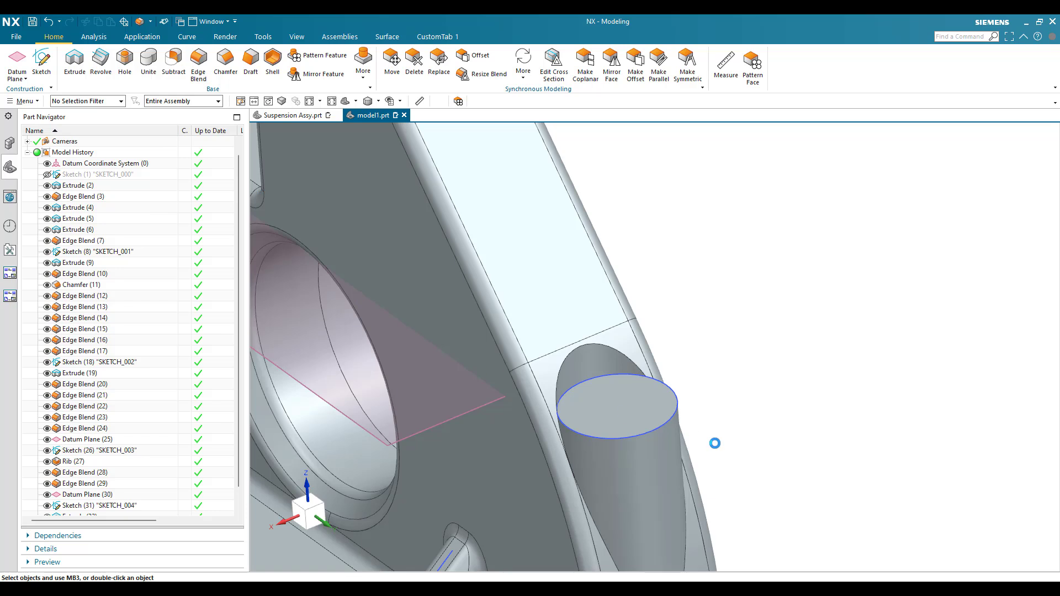
key(b)
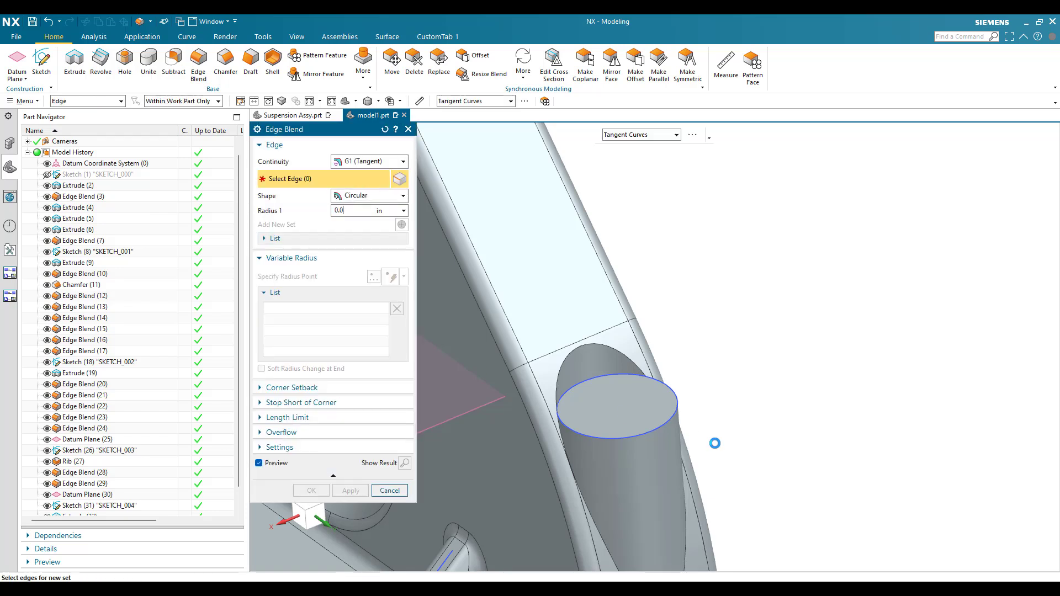
click(587, 385)
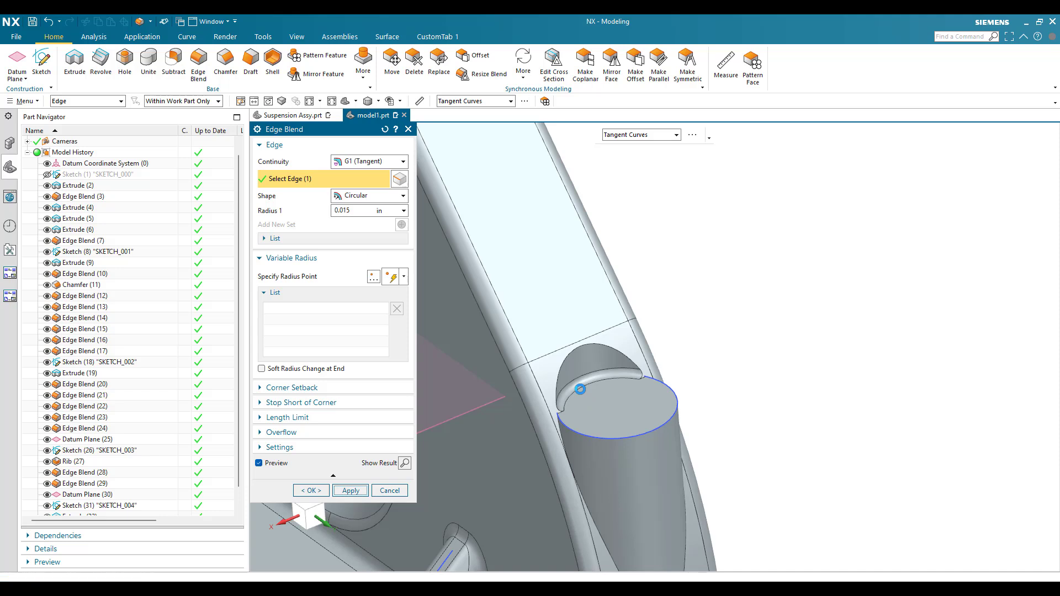
Blend the cutout's arched upper edge and the boss's outer top rim at 0.015 in radius as separate features.
scroll(580, 389, up, 1)
click(600, 334)
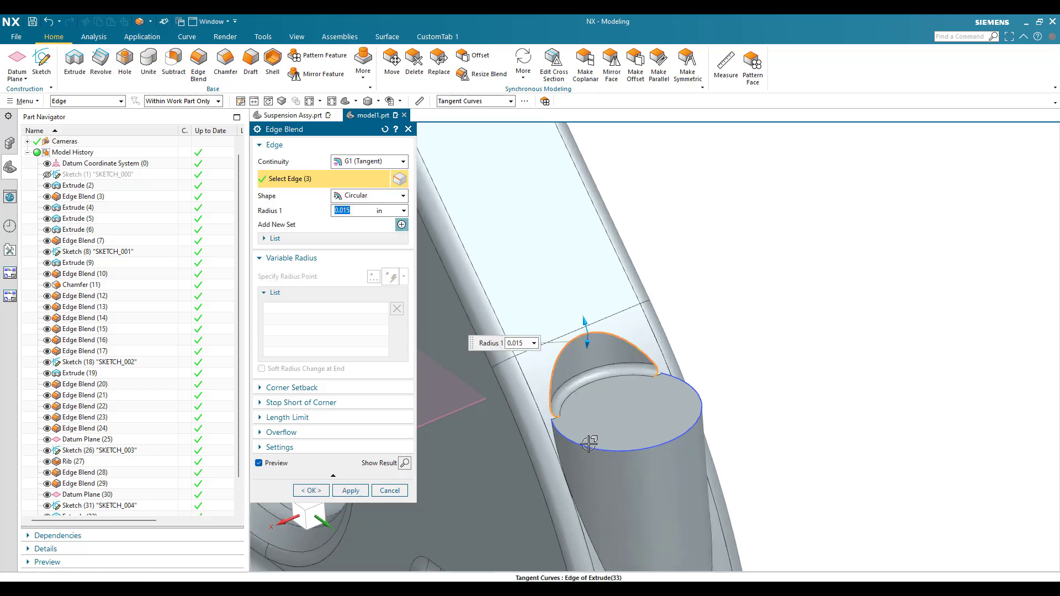
click(589, 445)
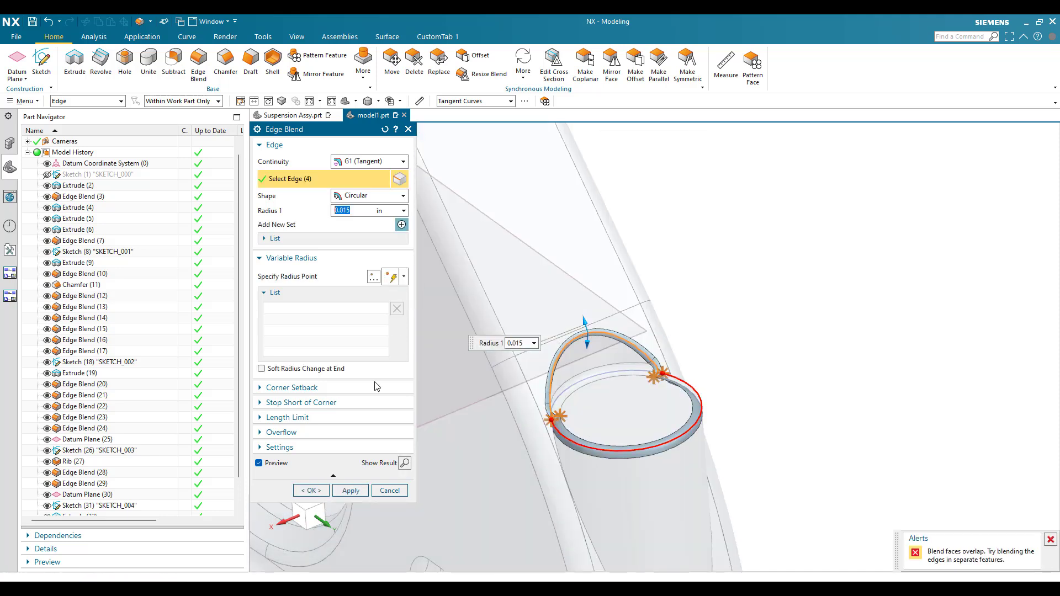
click(312, 491)
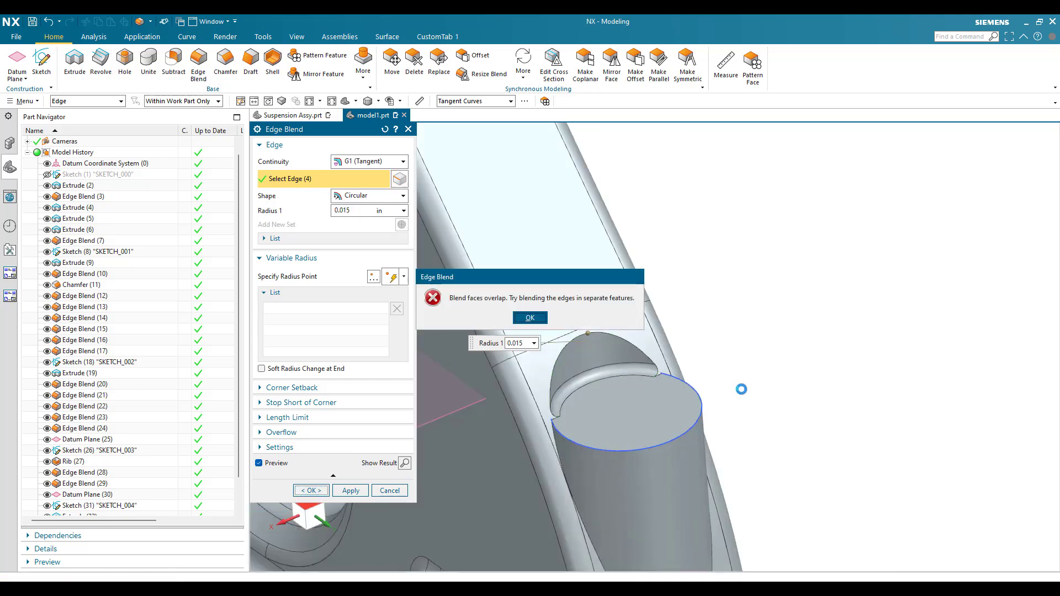
click(539, 319)
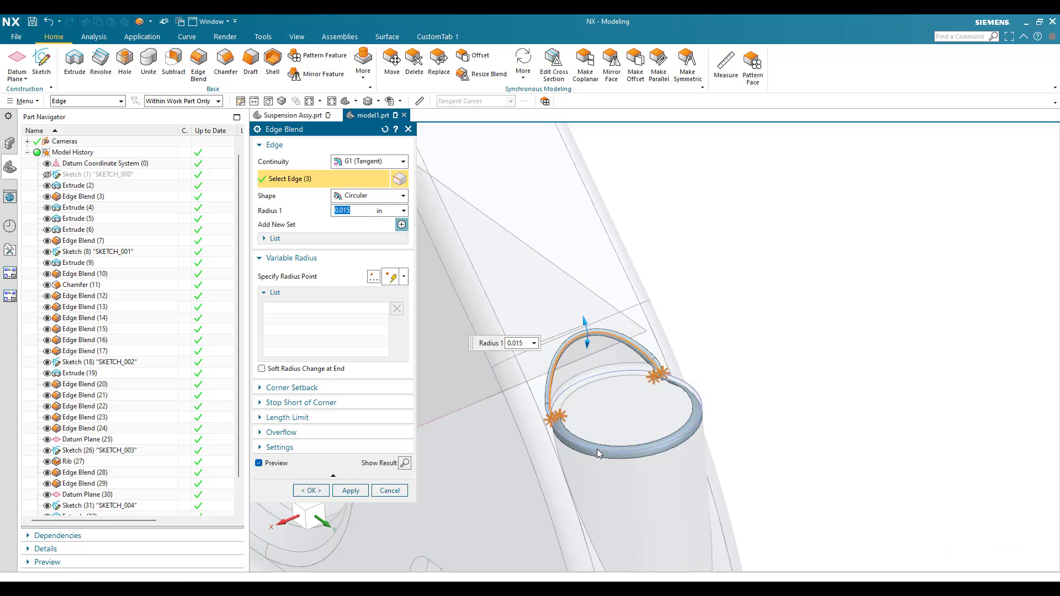
click(351, 490)
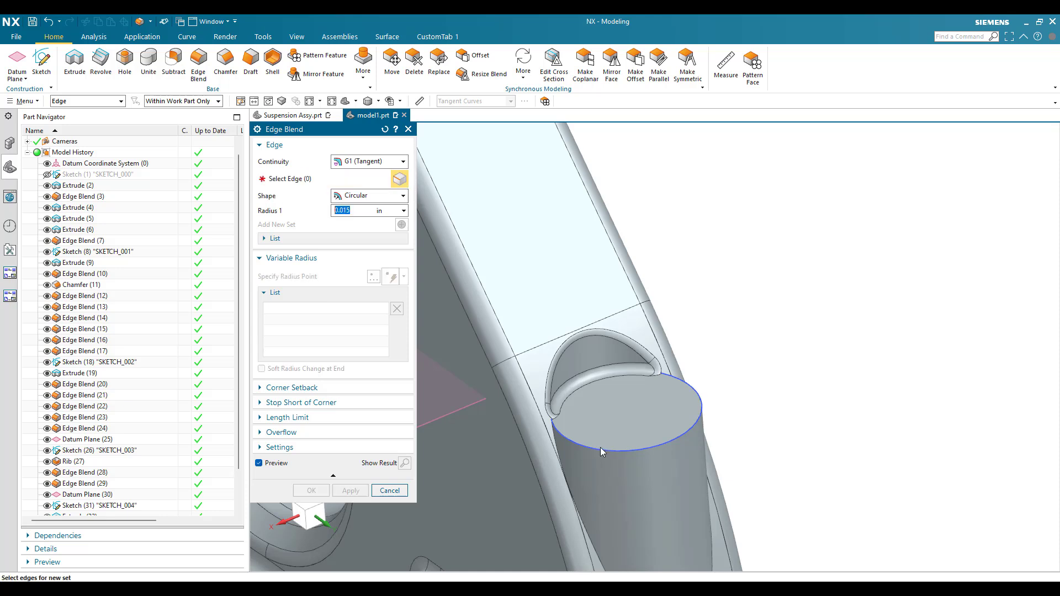
click(601, 452)
click(325, 490)
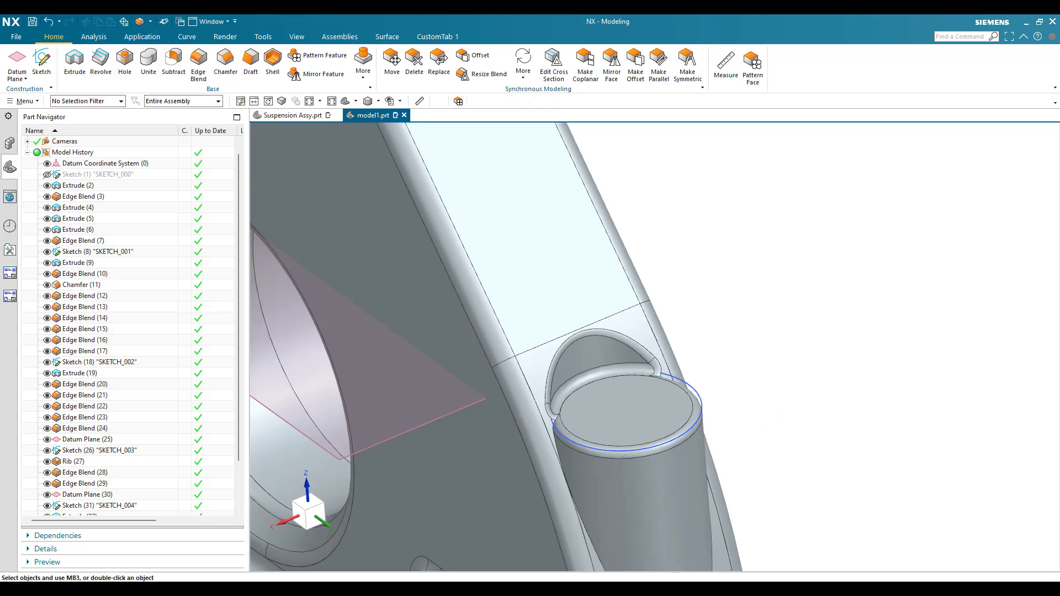
Create a Bisector datum plane midway between the plate's front and back faces.
scroll(670, 346, down, 10)
middle_drag(575, 333, 592, 338)
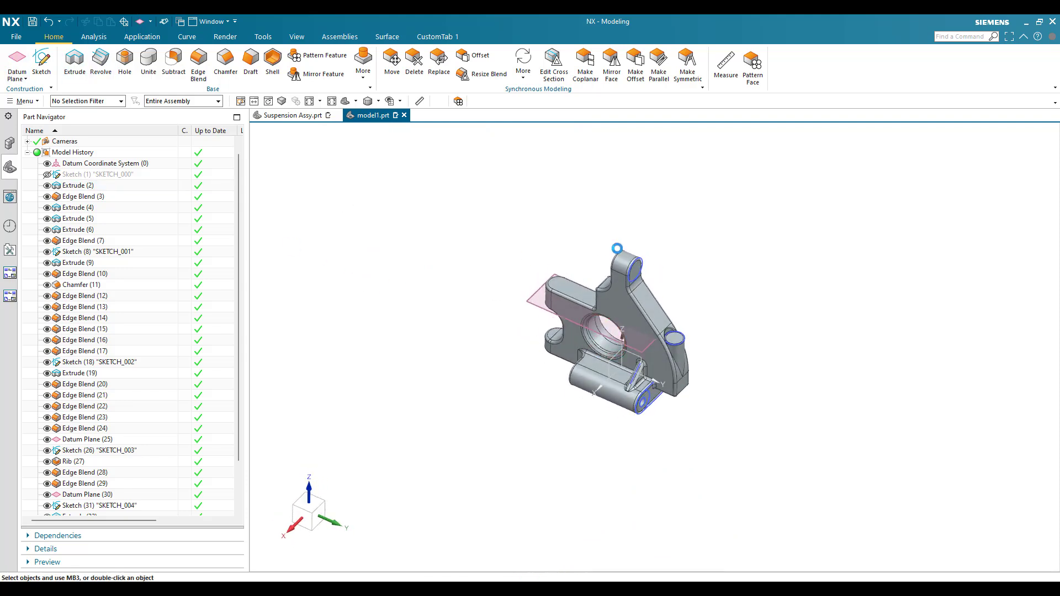
click(331, 150)
click(329, 207)
click(331, 149)
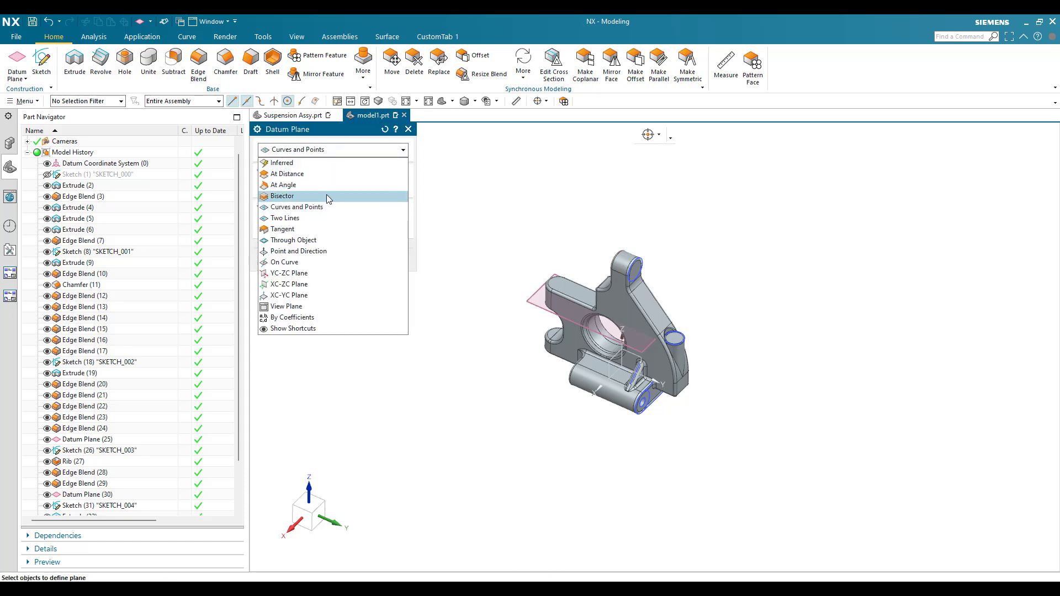
click(326, 196)
scroll(582, 310, up, 5)
click(583, 309)
middle_drag(582, 309, 694, 360)
click(644, 262)
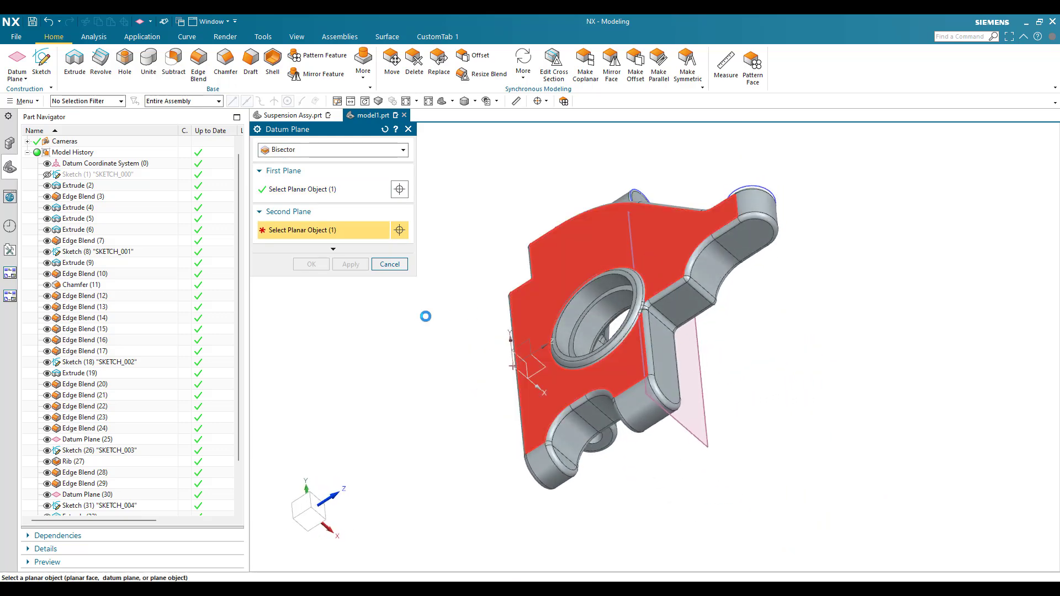
click(310, 264)
middle_drag(590, 319, 552, 303)
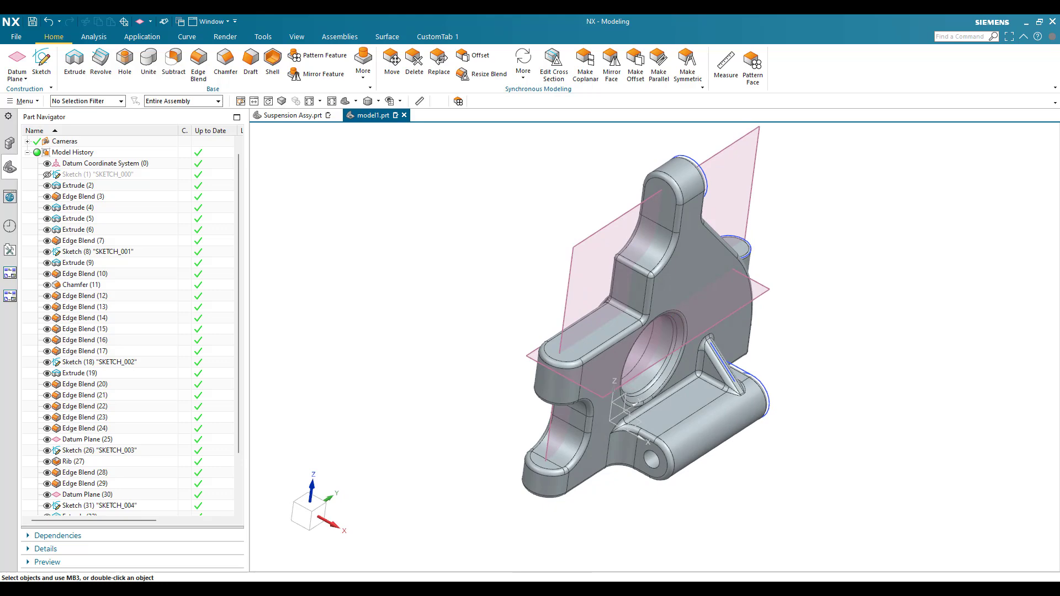
scroll(694, 255, up, 5)
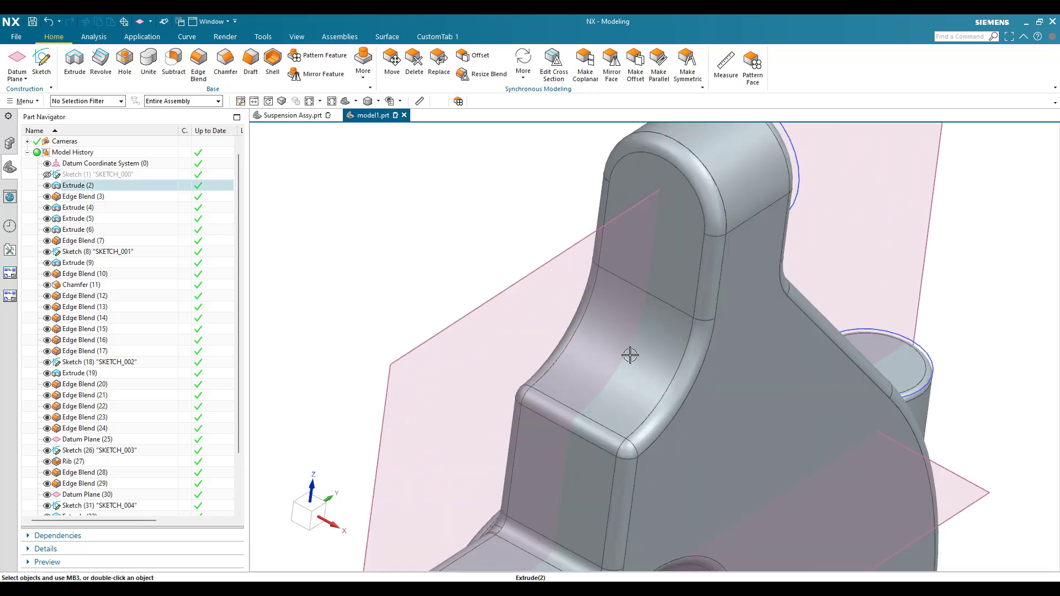
scroll(657, 257, down, 2)
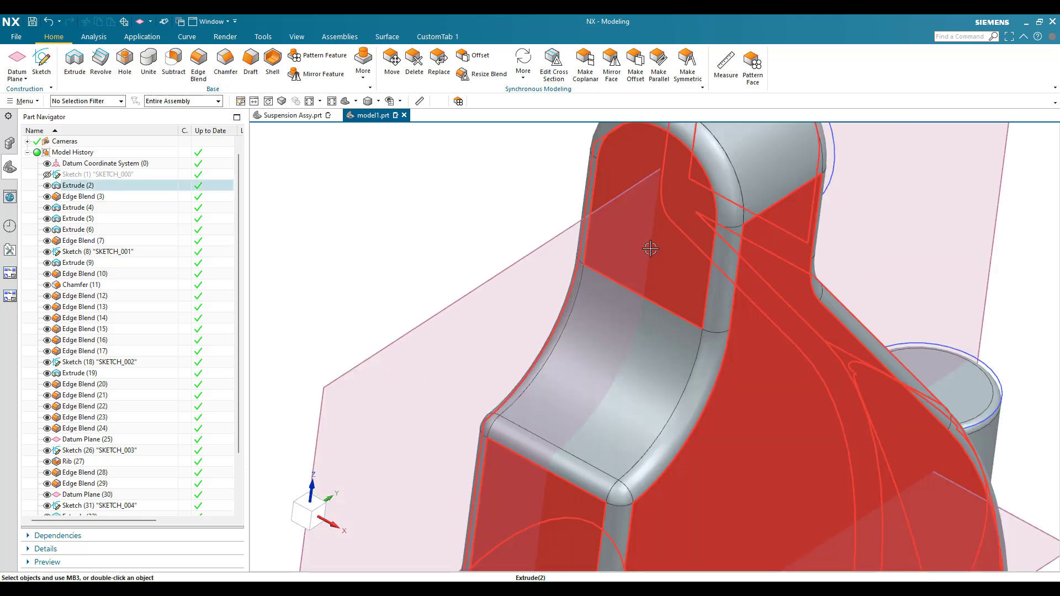
scroll(620, 349, down, 3)
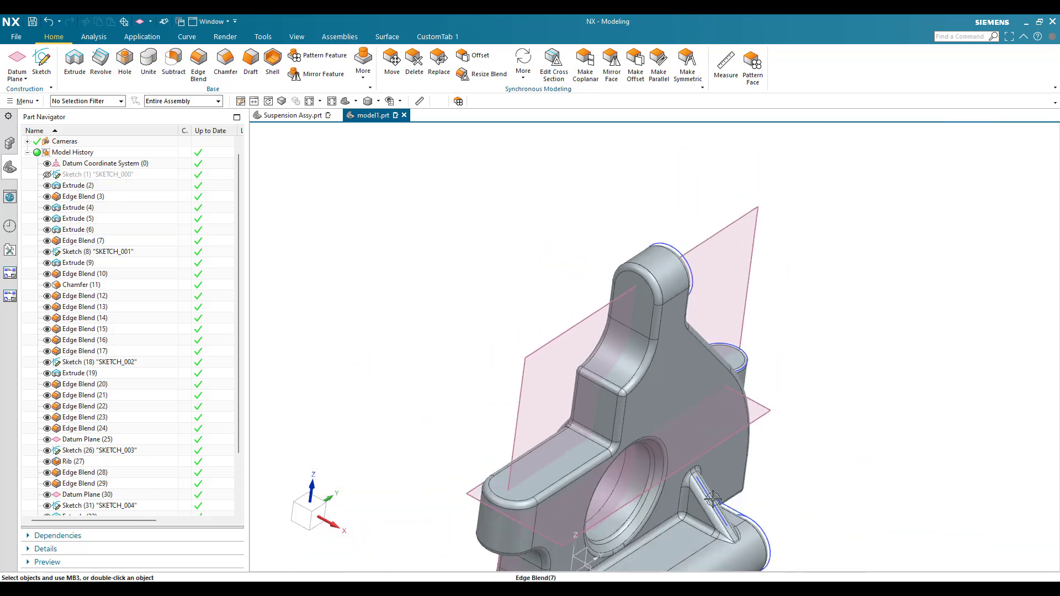
scroll(707, 499, up, 3)
scroll(707, 501, down, 3)
scroll(612, 321, up, 3)
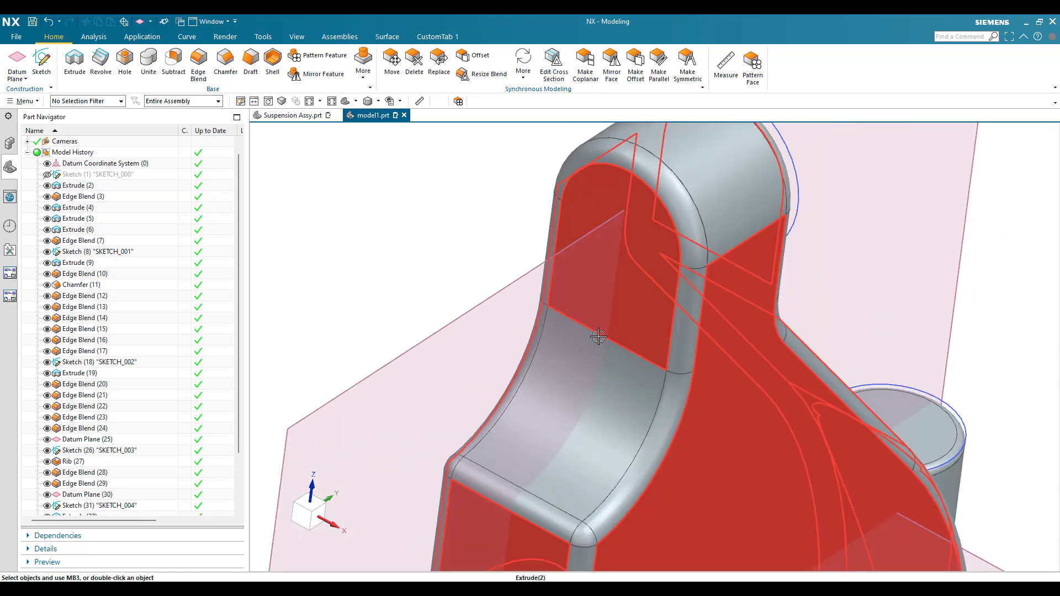
Create a new sketch on the vertical datum plane running through the middle of the plate's thickness.
scroll(574, 366, down, 3)
scroll(563, 356, up, 1)
click(41, 62)
click(568, 265)
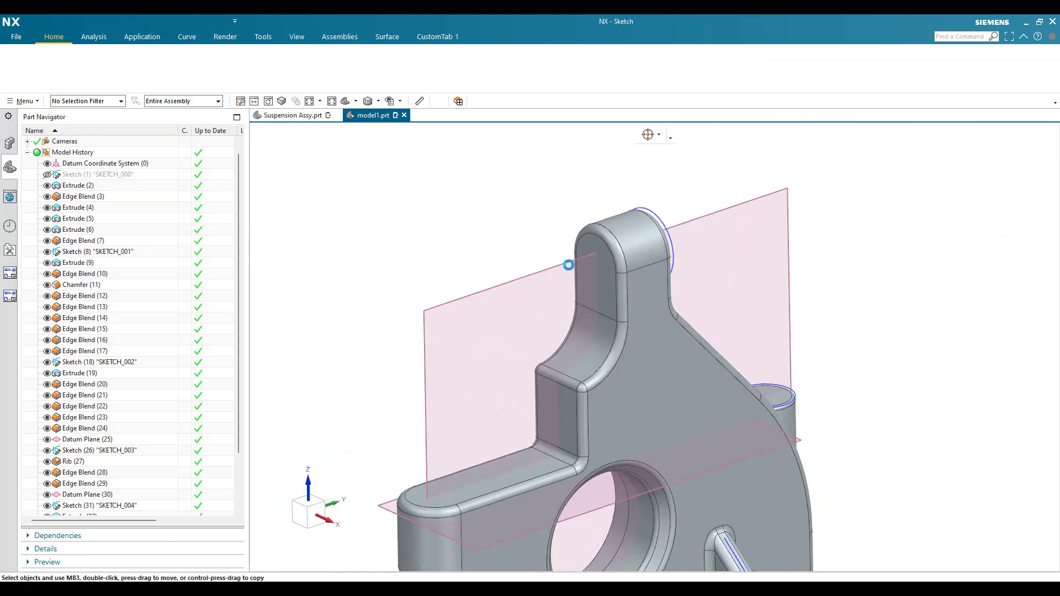
click(569, 265)
middle_click(423, 279)
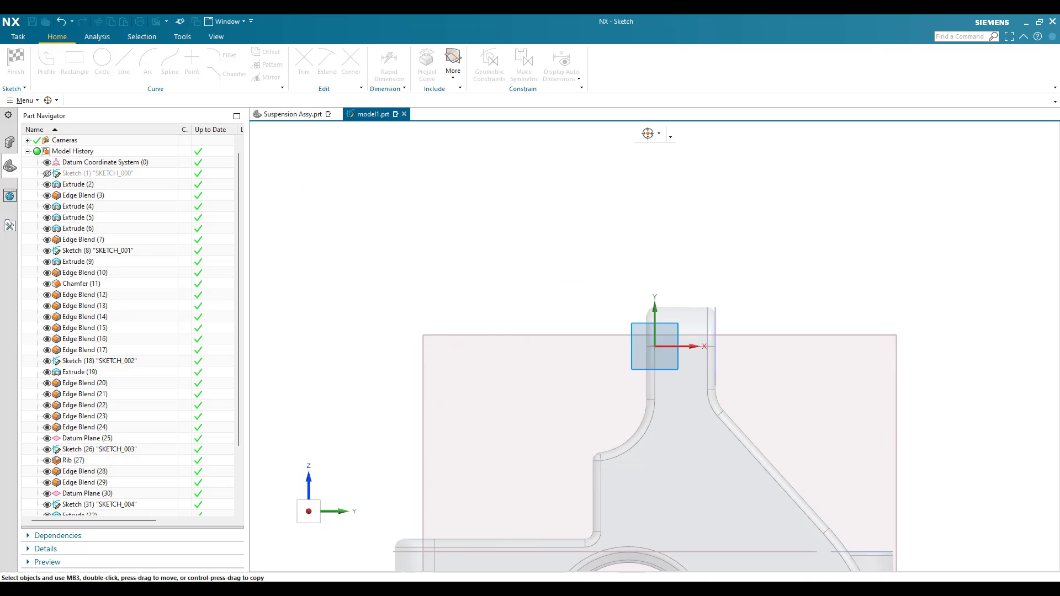
Sketch a single slanted line beside the upper arm, just outside its concave curved edge.
click(124, 66)
scroll(606, 386, up, 4)
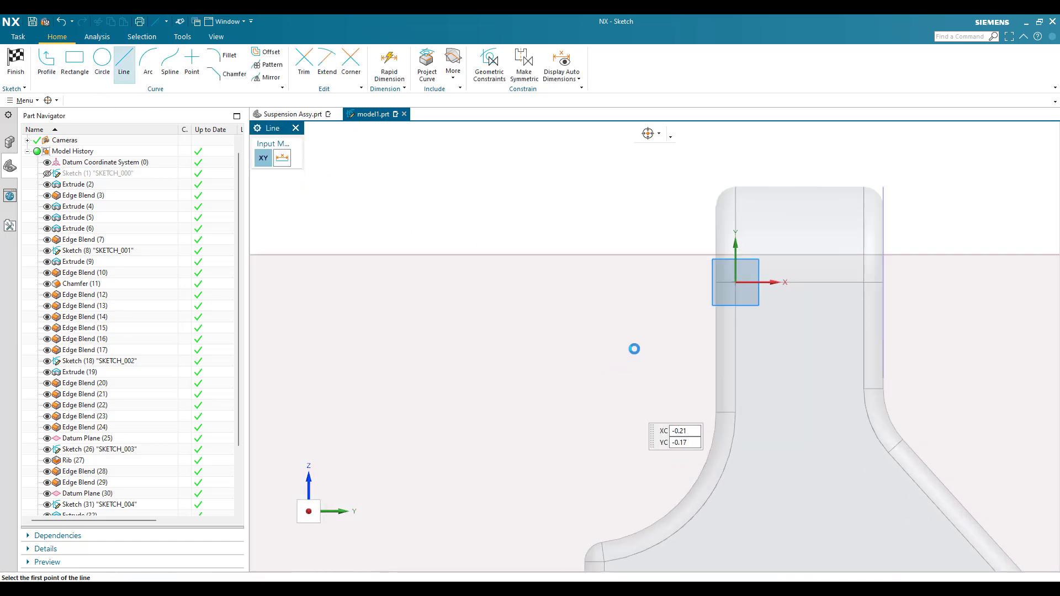
click(669, 286)
click(597, 432)
key(Escape)
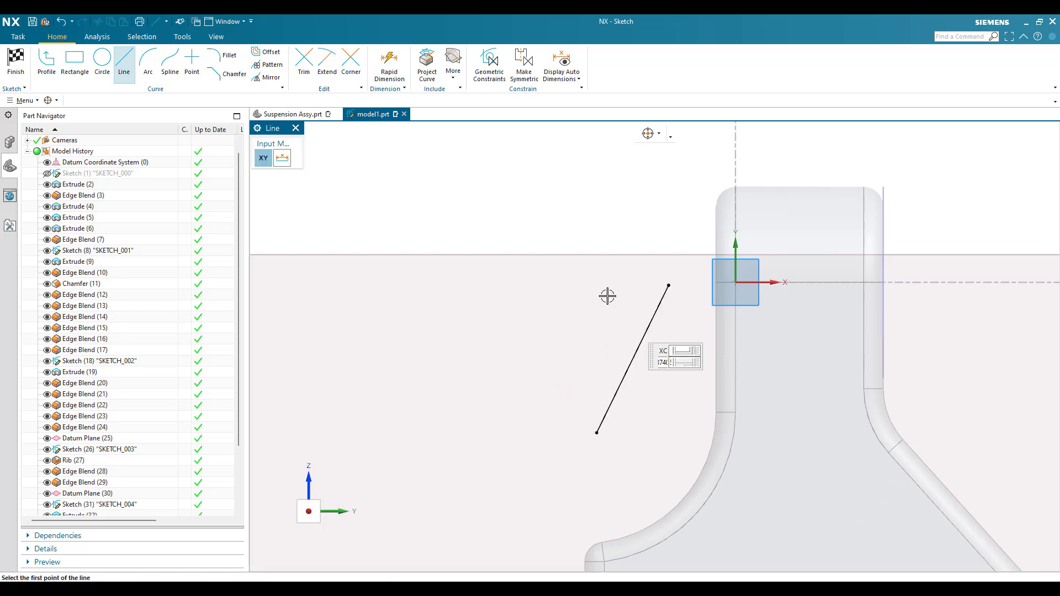
scroll(607, 296, down, 4)
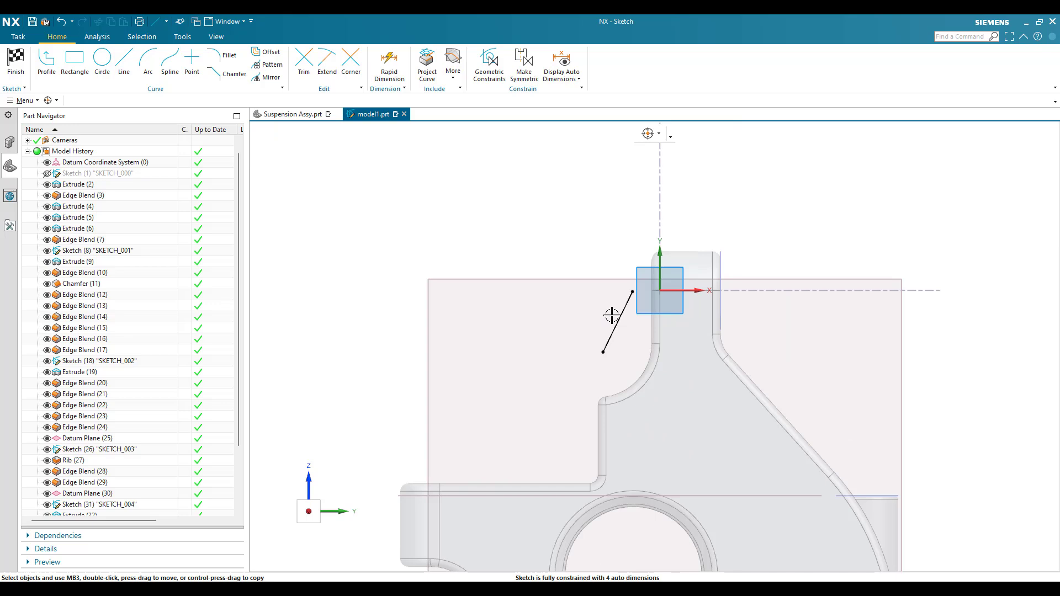
key(f)
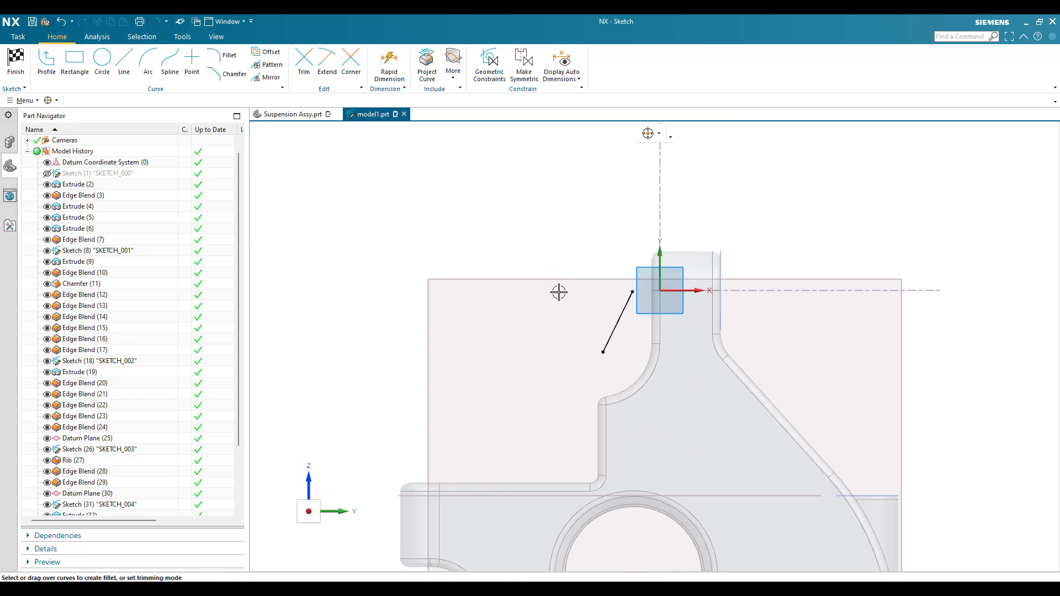
key(Escape)
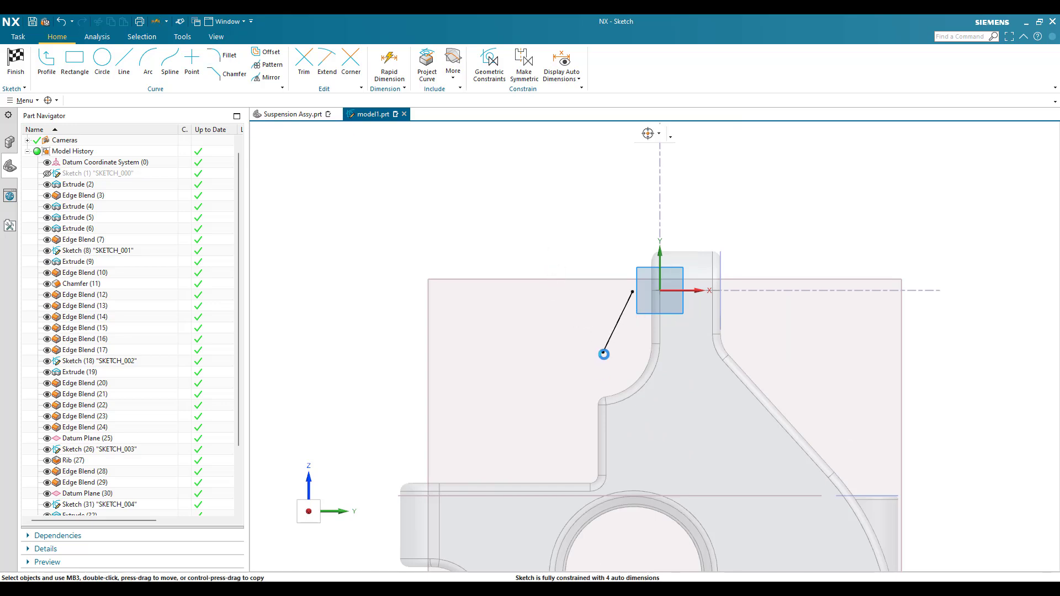
Dimension the vertical distance from the line's lower endpoint to the centre of the arm's arched edge at 0.424 in.
key(d)
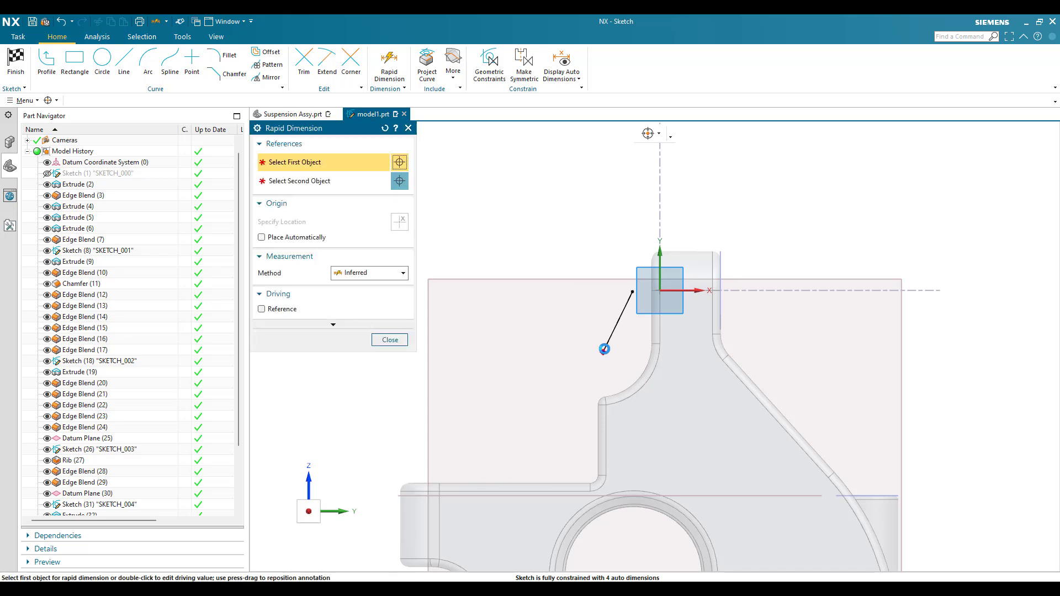
click(602, 353)
middle_drag(635, 374, 634, 245)
click(636, 256)
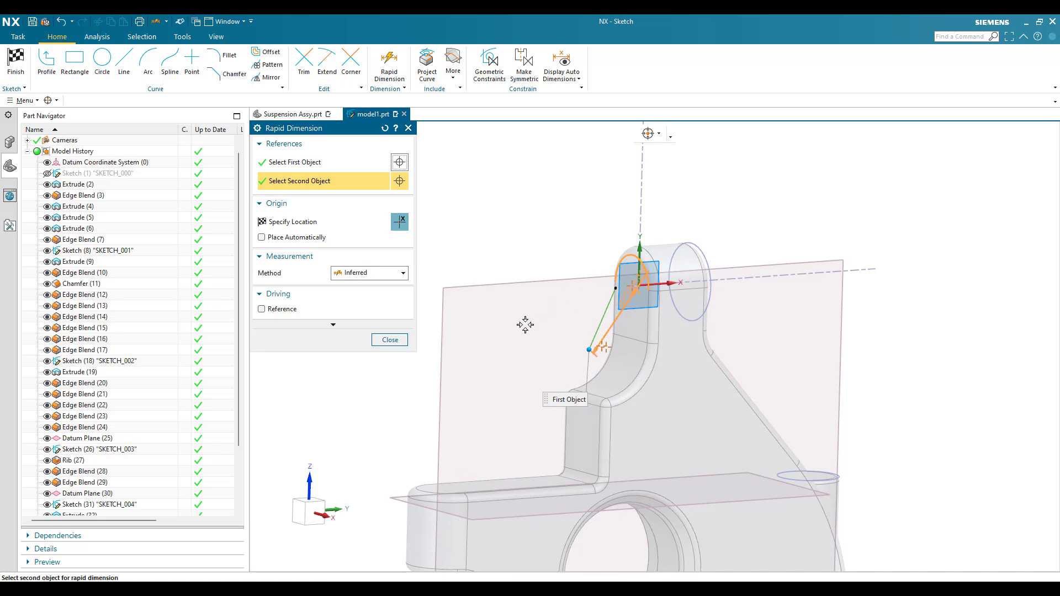
click(499, 335)
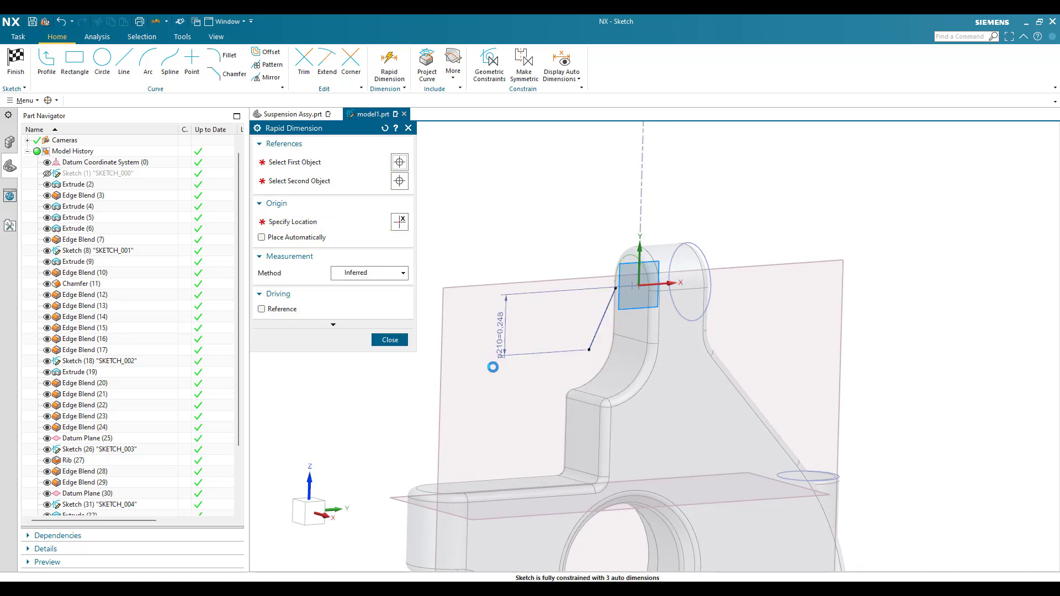
text(0.424)
key(Return)
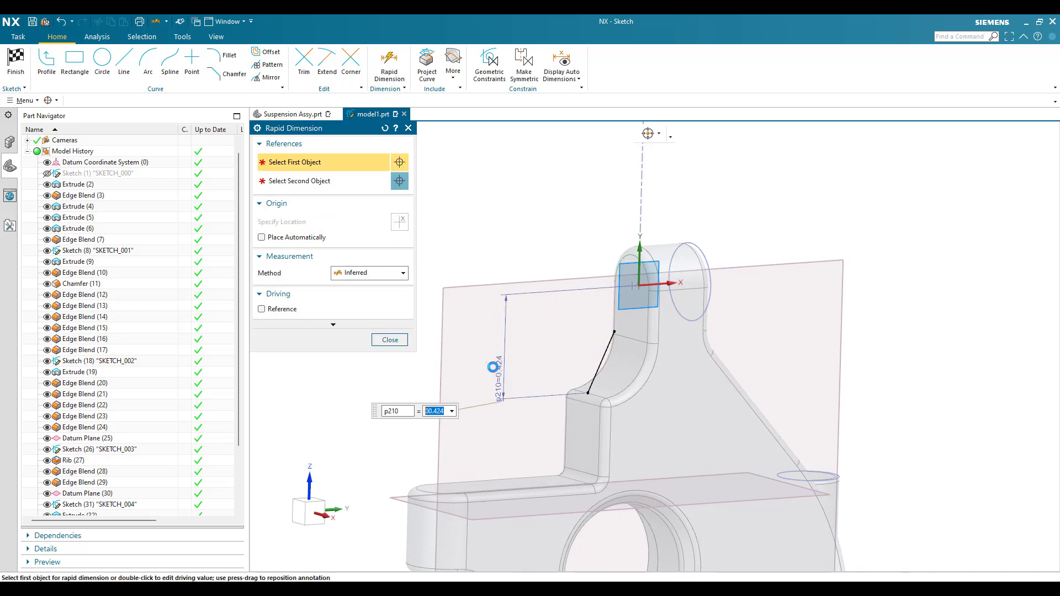
Dimension the angle between the slanted line and the vertical sketch axis at 22 degrees.
key(shift+F8)
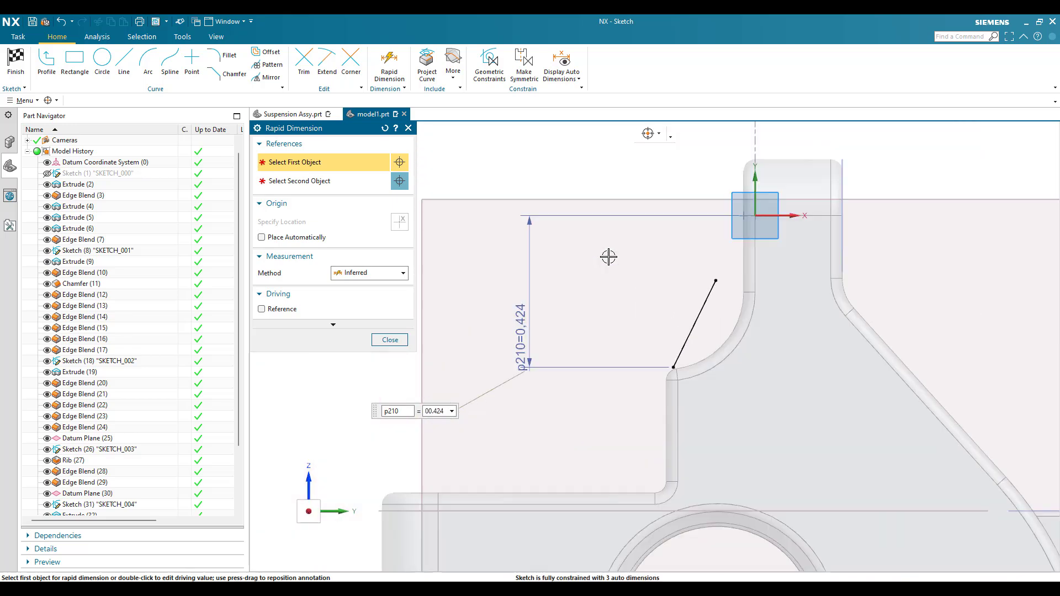
click(711, 287)
click(754, 213)
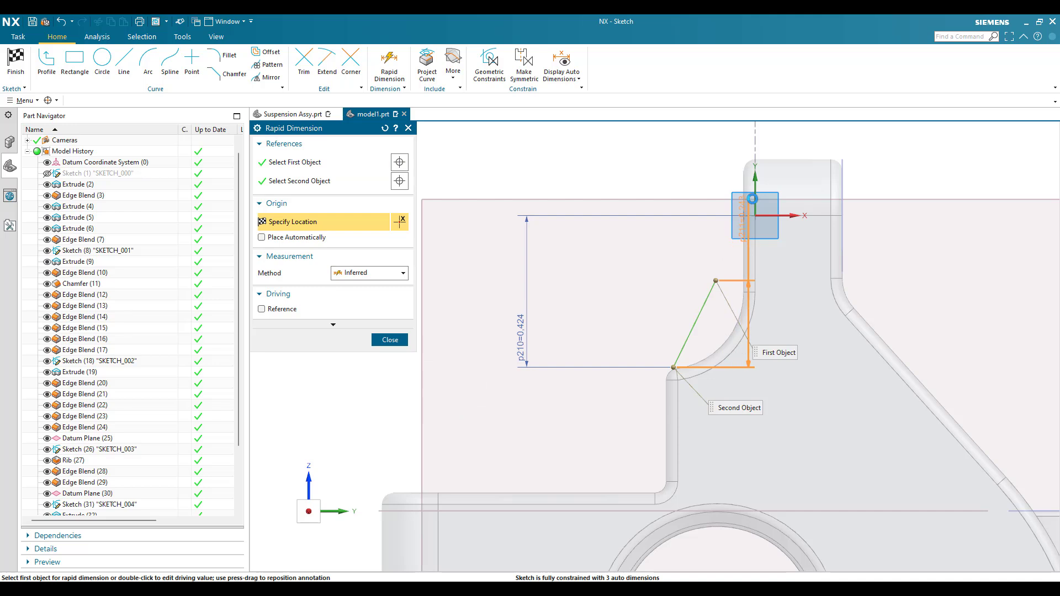
click(737, 272)
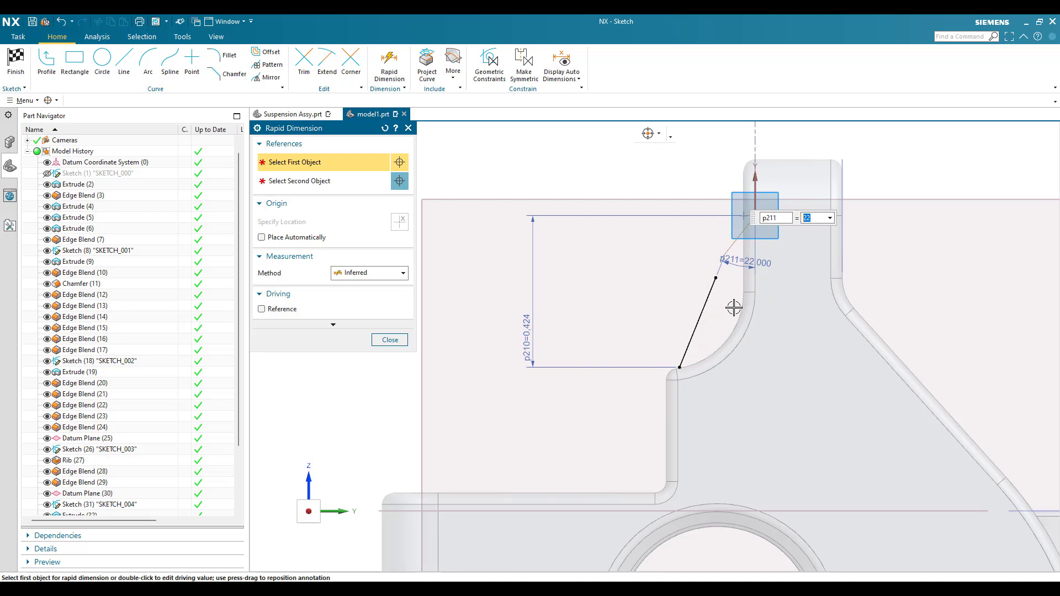
Dimension the horizontal distance from the line's lower endpoint to the arm's far vertical side at 0.46 in.
click(683, 359)
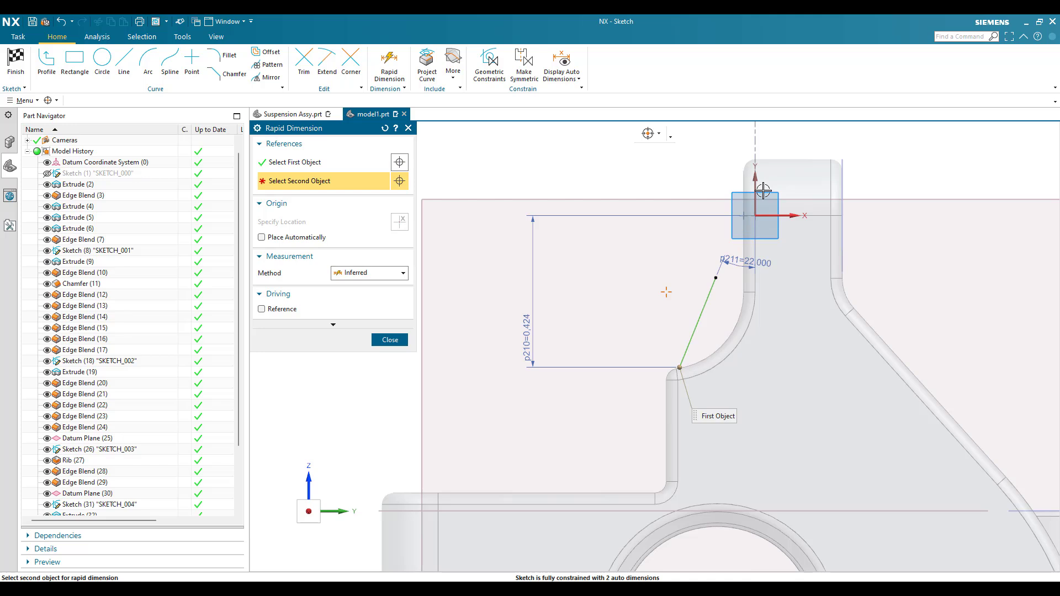
click(838, 186)
click(728, 192)
text(0.46)
key(Return)
key(Escape)
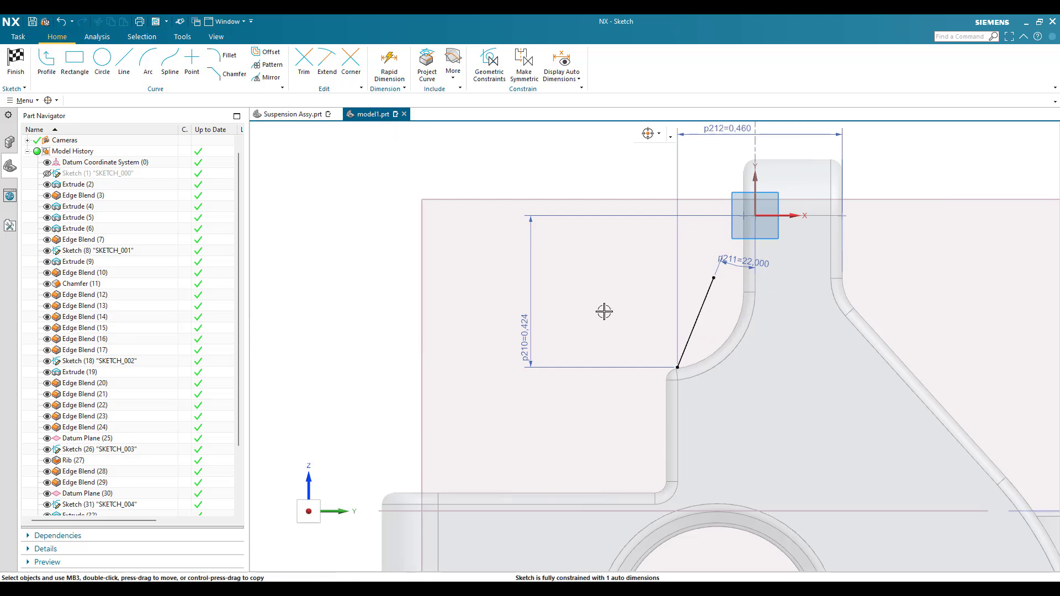
Lengthen the slanted line by moving its upper endpoint farther up along its direction, and finish the sketch.
scroll(604, 311, down, 1)
scroll(703, 270, up, 3)
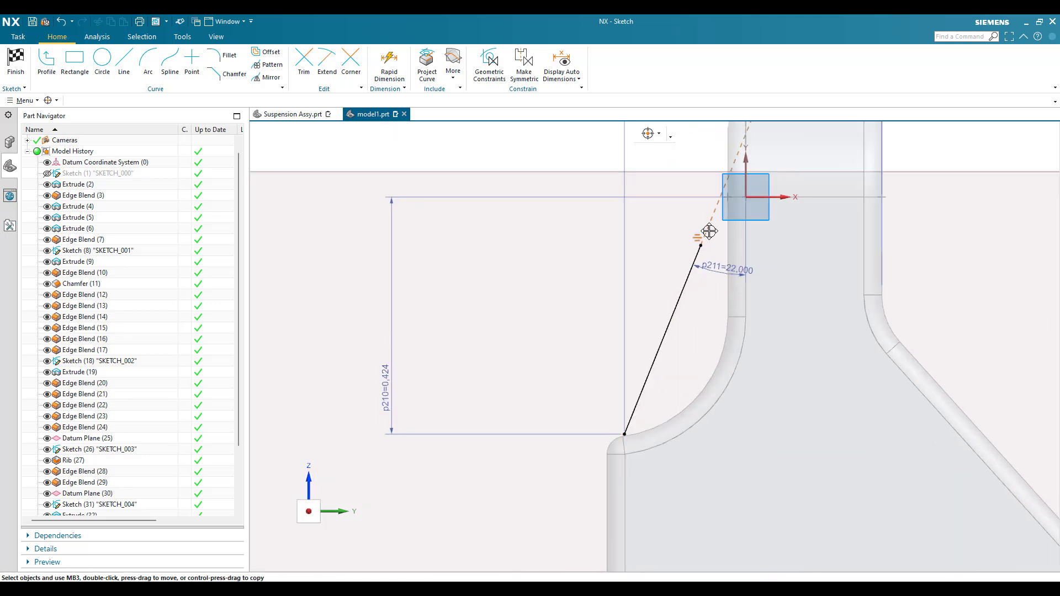
drag(678, 288, 701, 237)
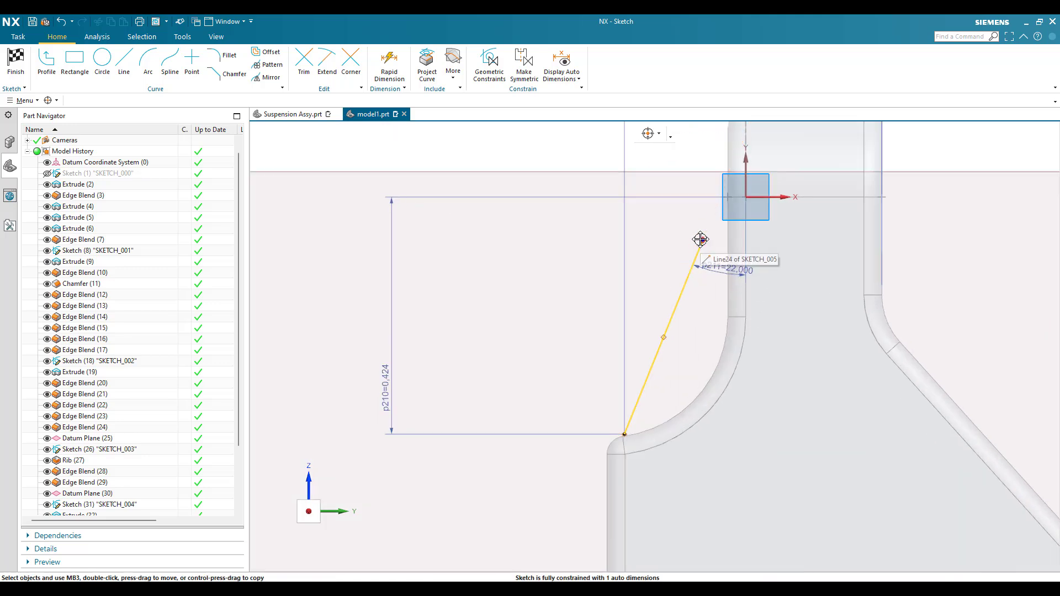
key(ctrl+q)
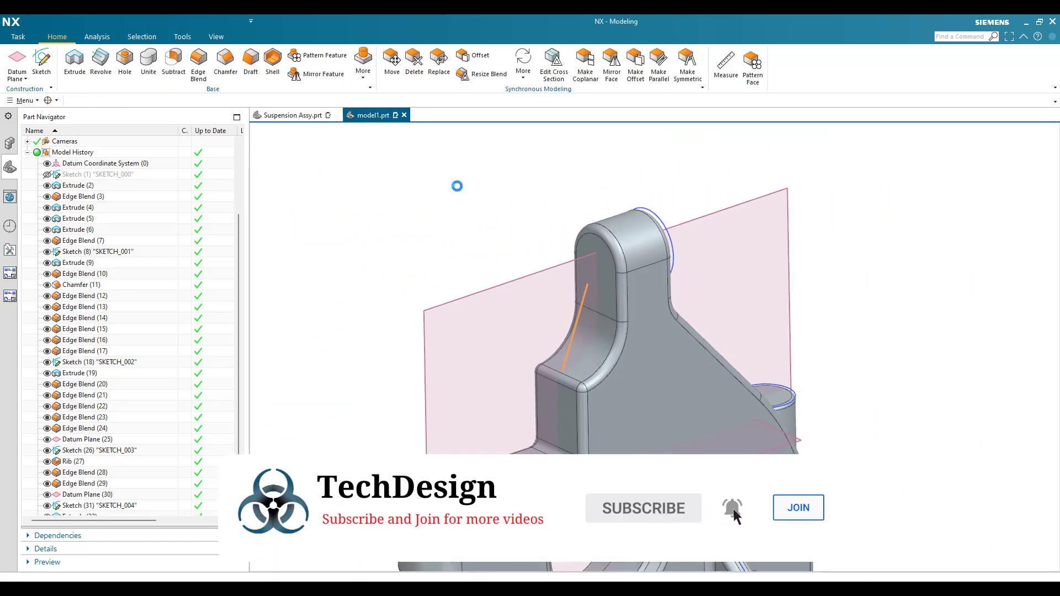
Create a rib from the slanted line, parallel to the section plane, with symmetric 0.1 in thickness, combined with the target body.
click(23, 101)
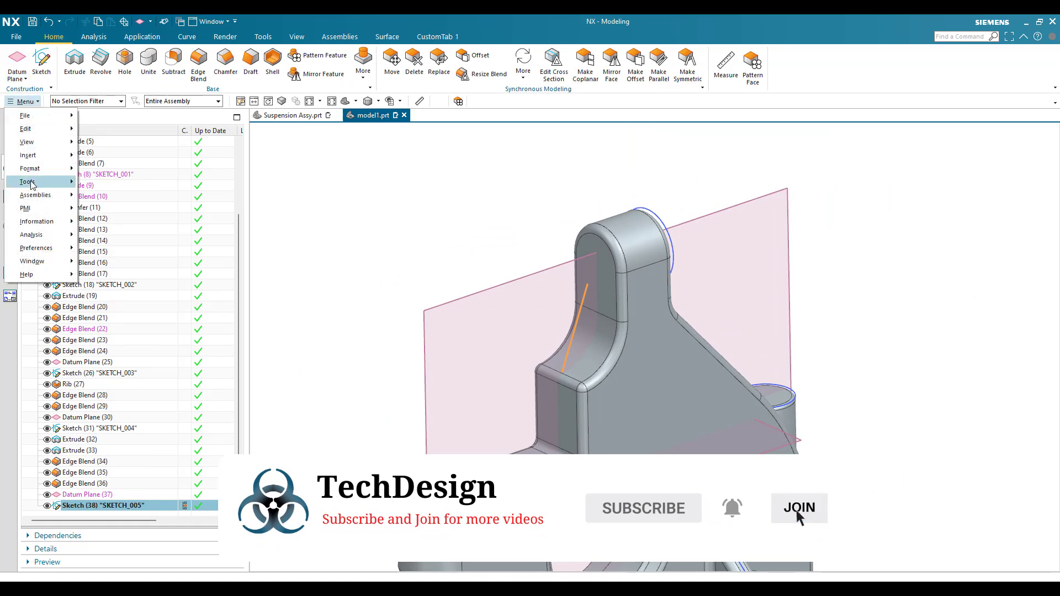
mouse_move(33, 155)
mouse_move(150, 264)
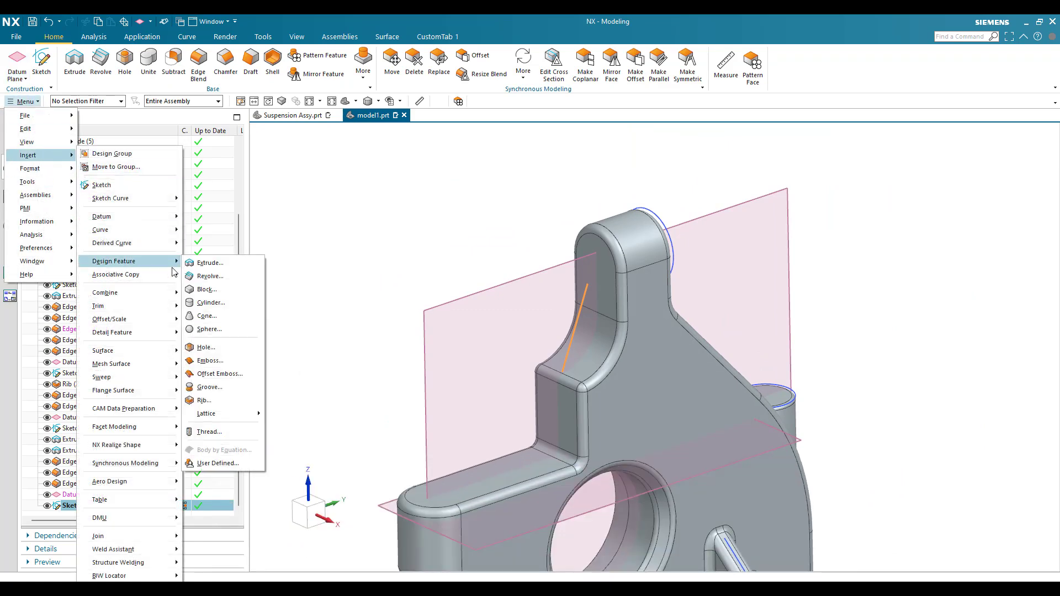
click(202, 400)
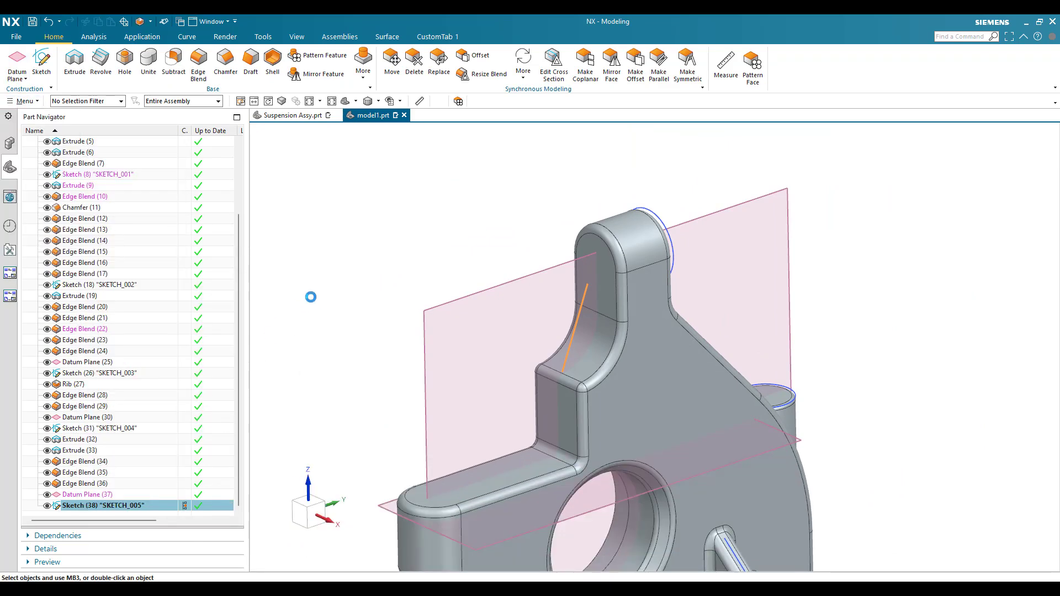
scroll(464, 306, down, 5)
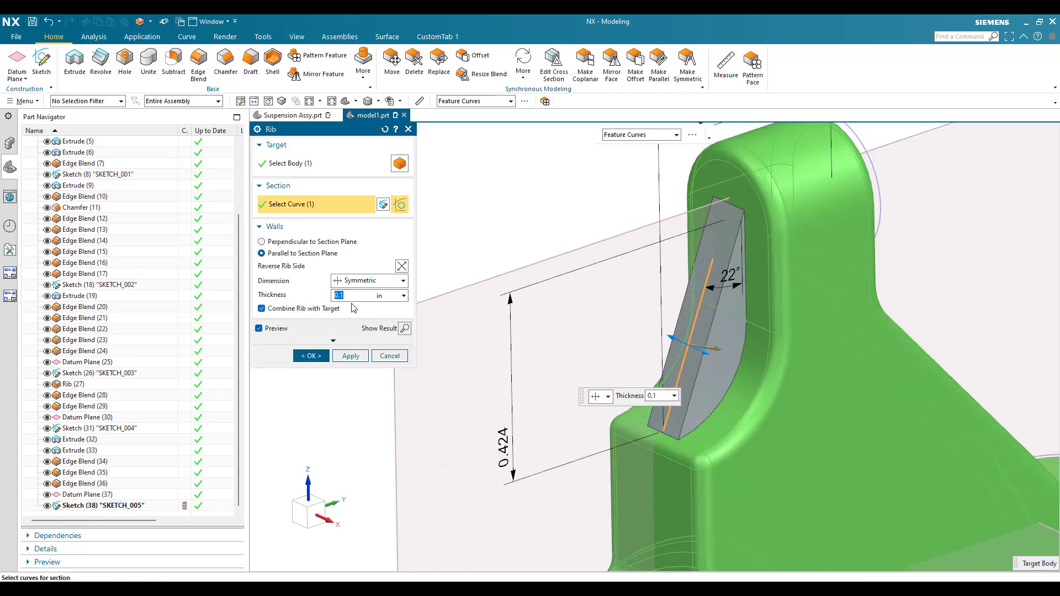
click(311, 356)
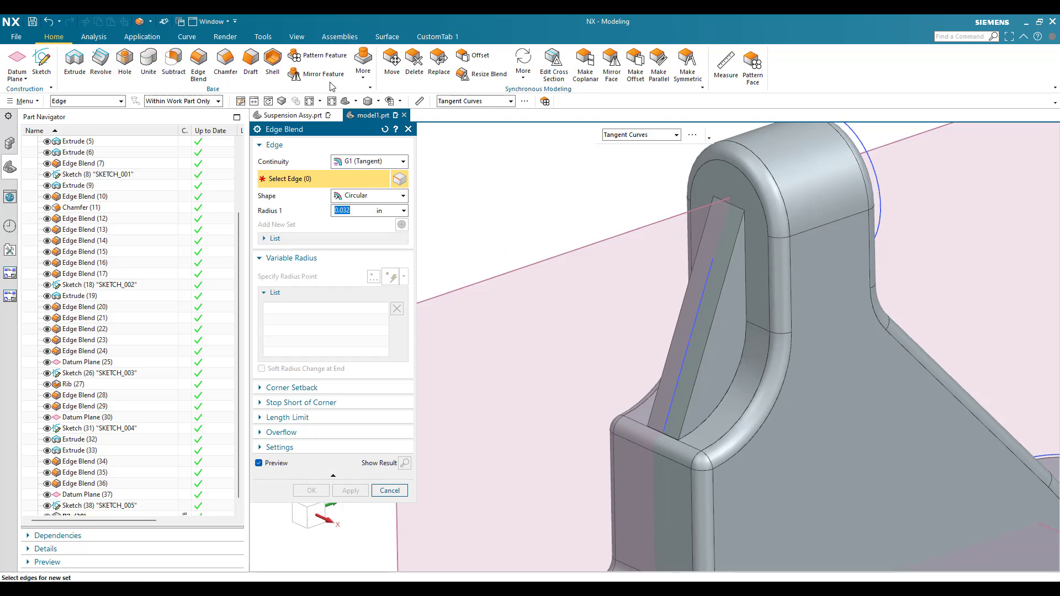
Blend the two long outer edges of the new rib with a 0.032 in radius.
scroll(740, 243, up, 4)
click(724, 247)
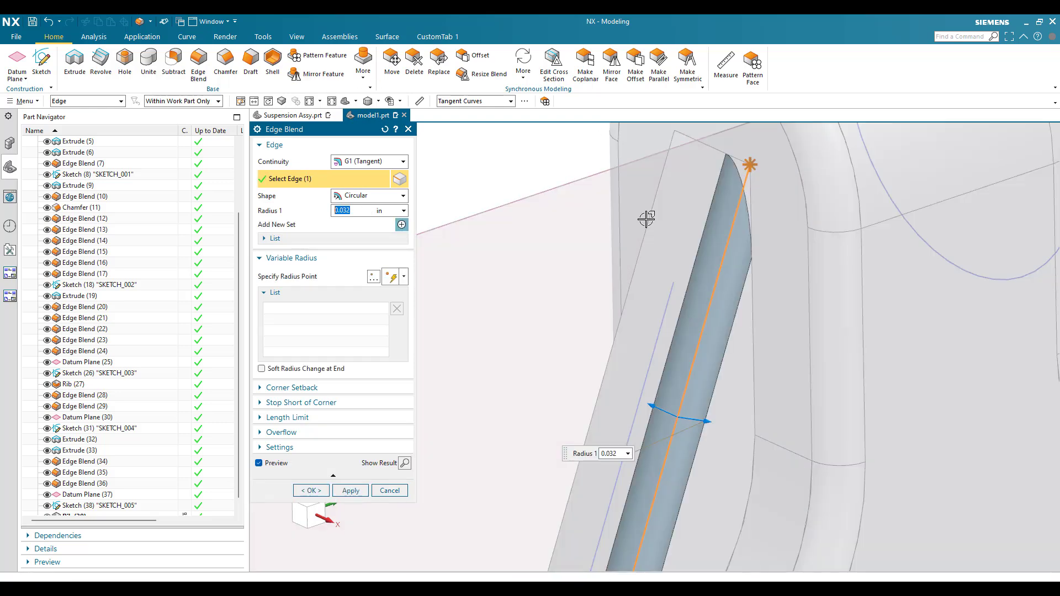
click(644, 219)
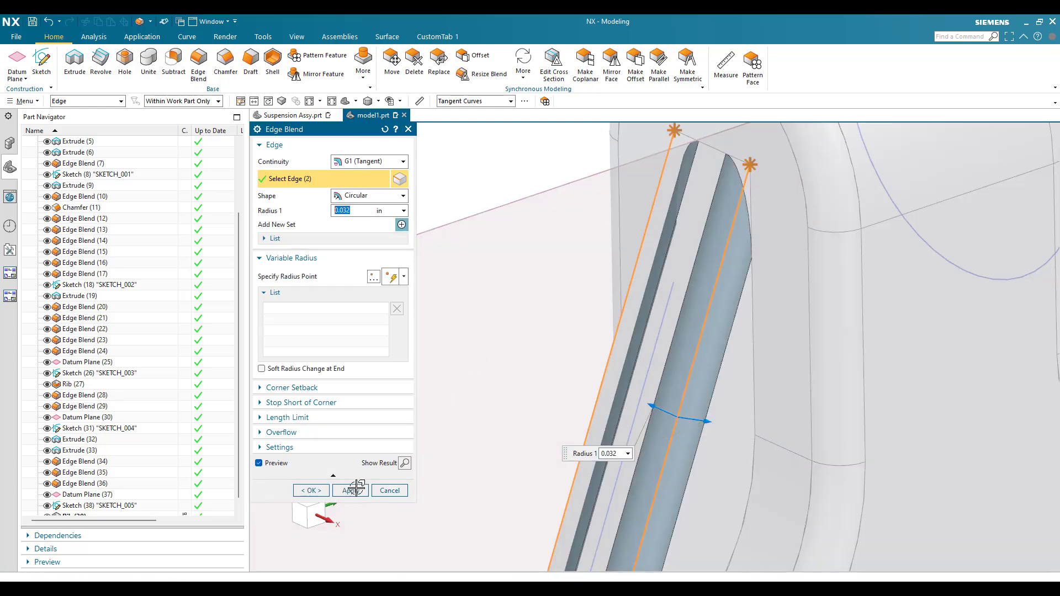
click(353, 490)
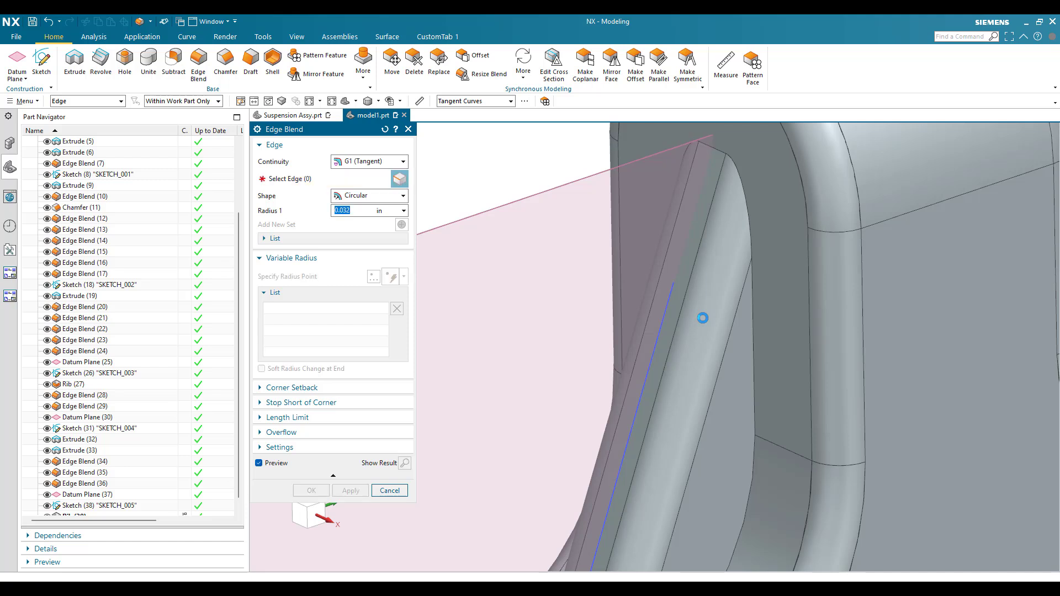
Blend the edge chain where the rib meets the arm's faces with a 0.032 in radius.
scroll(703, 318, down, 1)
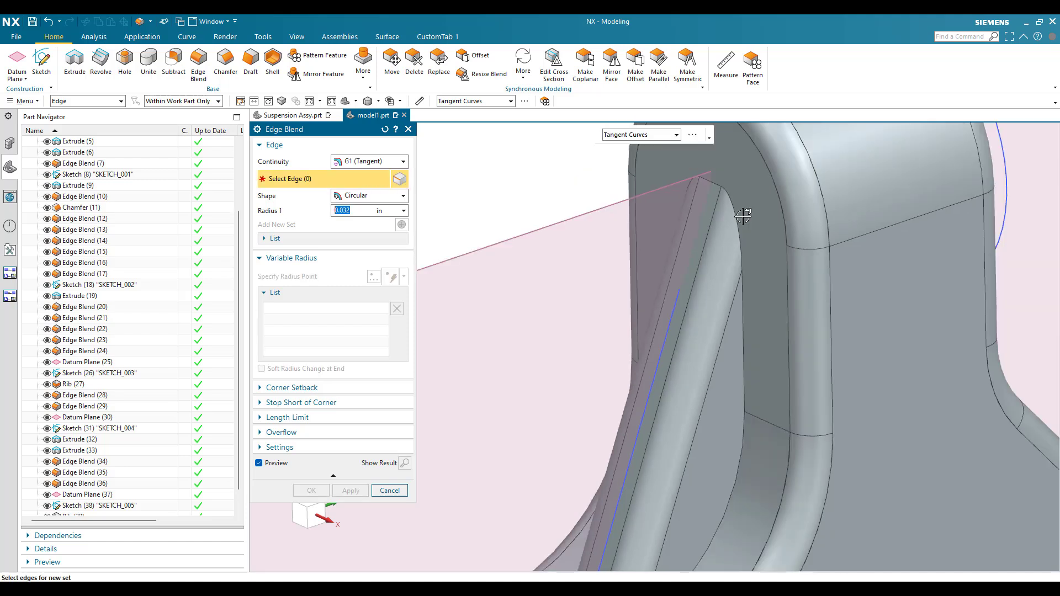
click(738, 223)
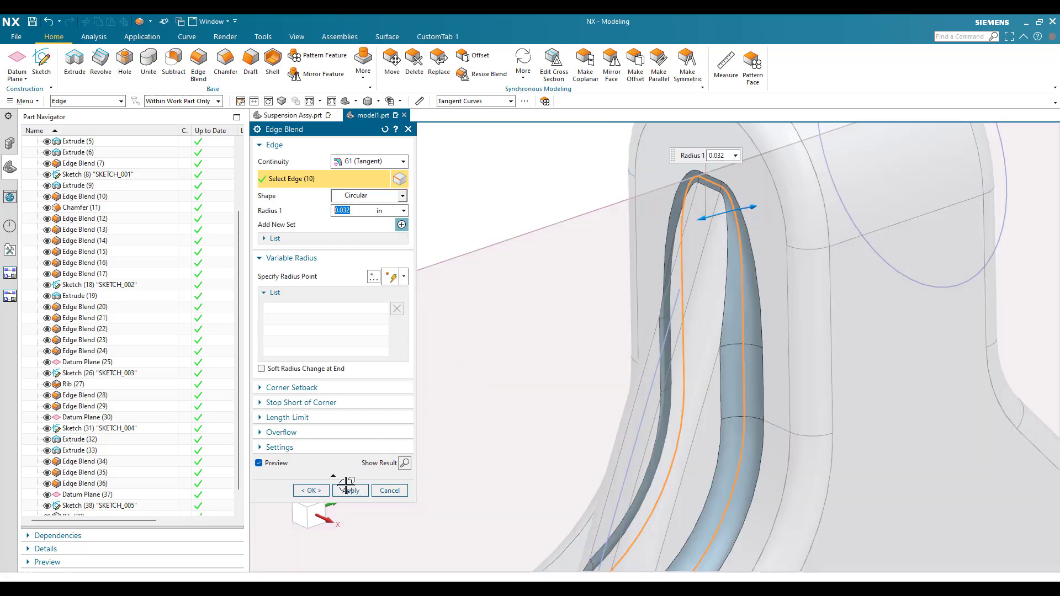
click(311, 491)
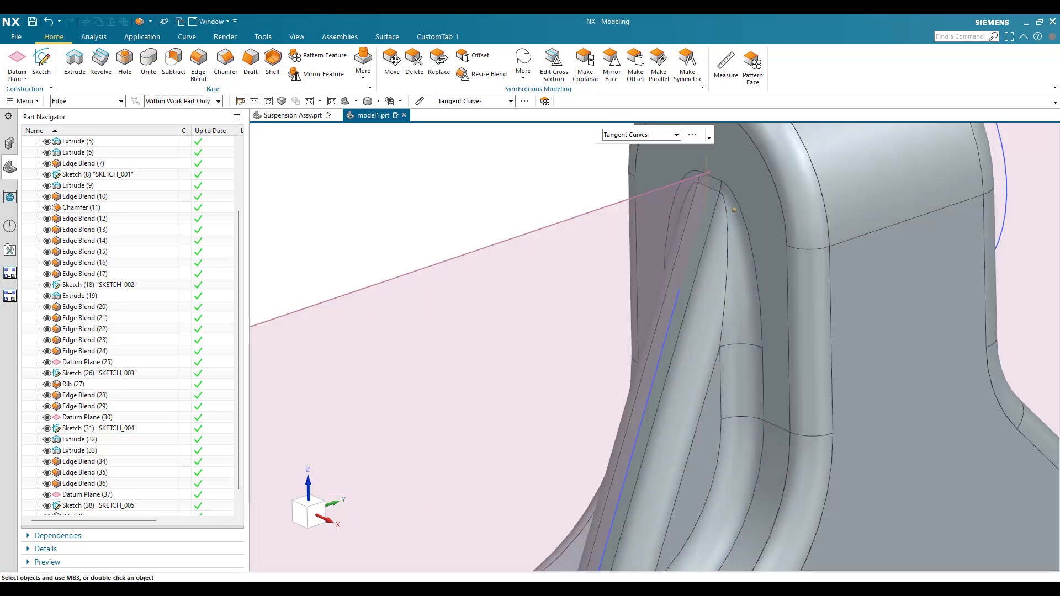
Create a new sketch on the arm's flat arched face above the rib.
scroll(680, 329, down, 3)
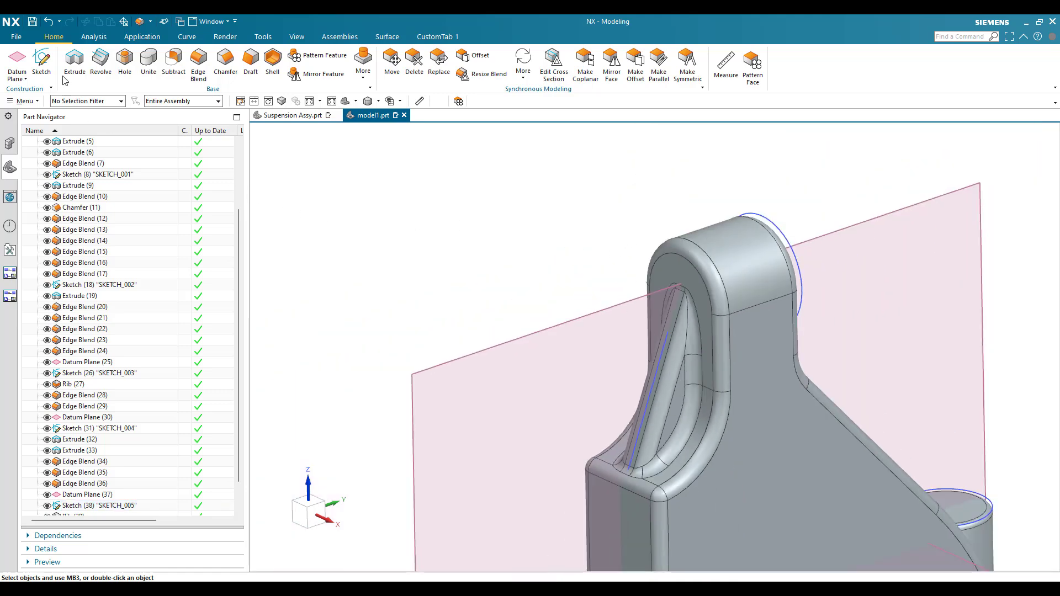
click(41, 60)
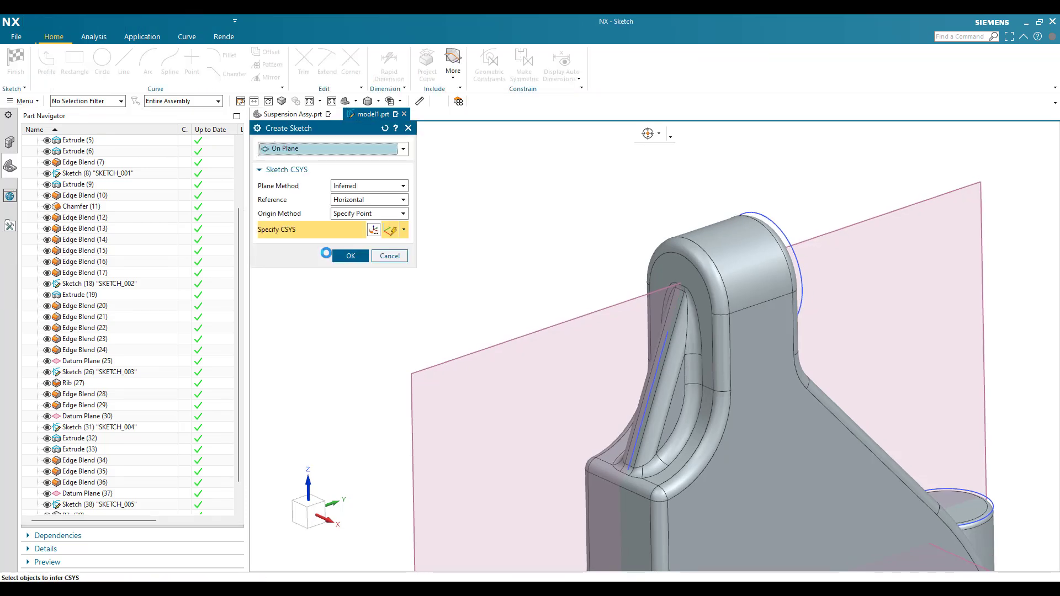
click(666, 273)
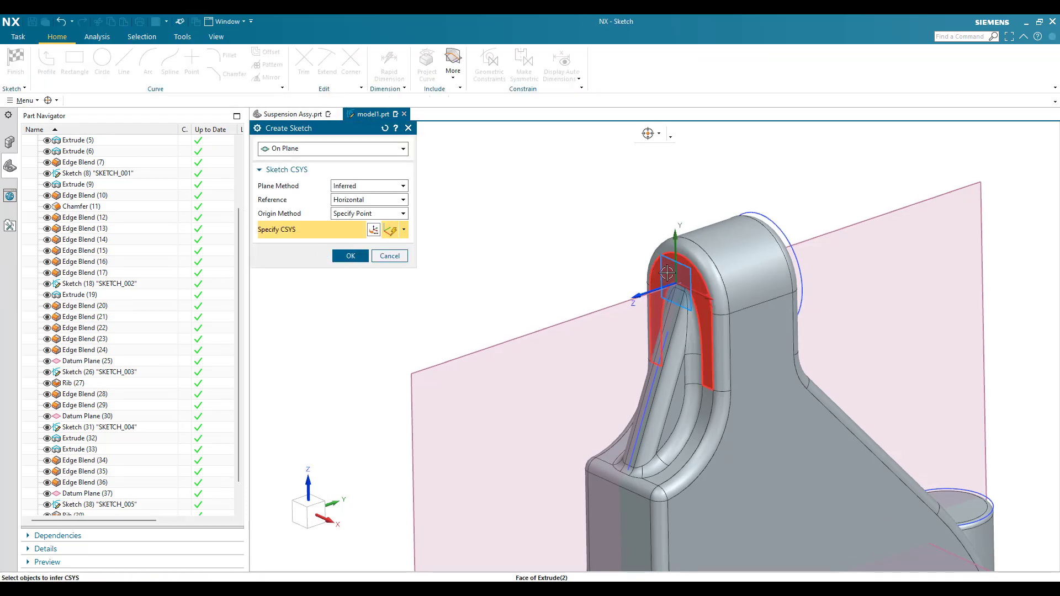
middle_click(571, 255)
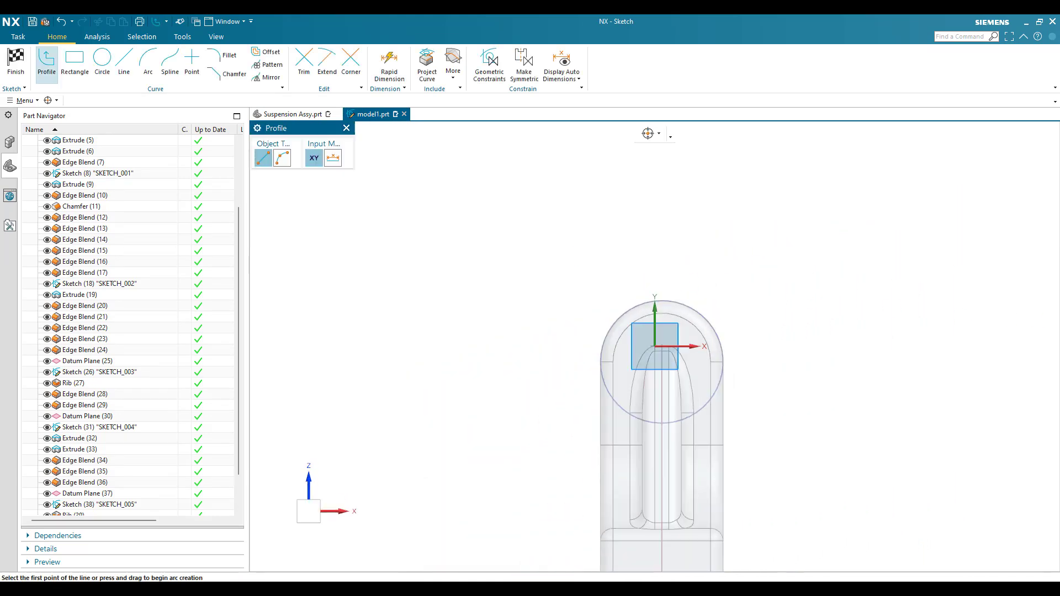
scroll(489, 264, down, 1)
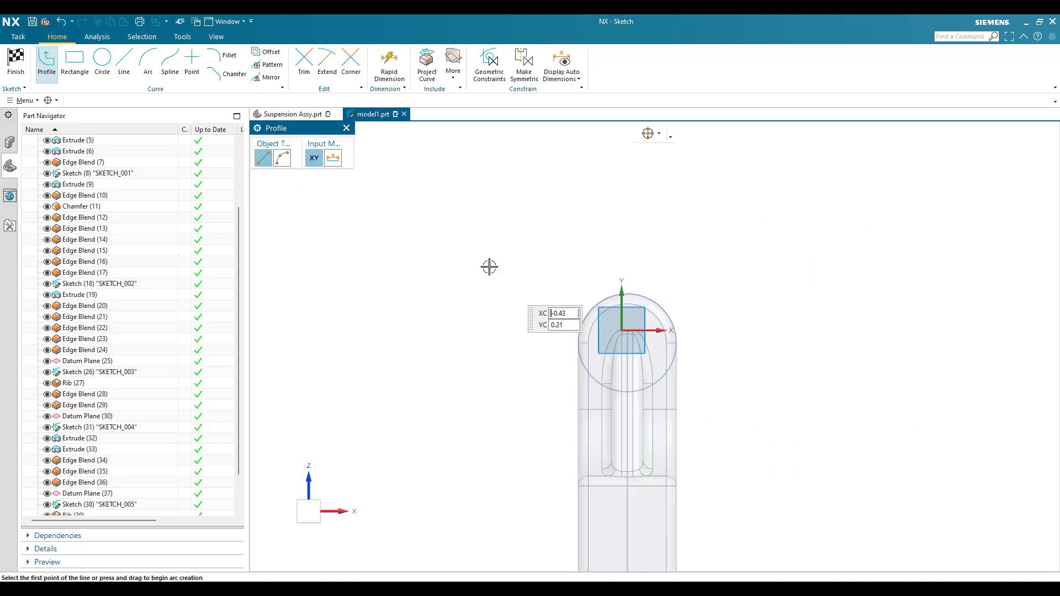
Sketch a 0.22 in diameter circle centered on the arc center of the arm's rounded end.
key(Escape)
key(o)
scroll(555, 385, up, 3)
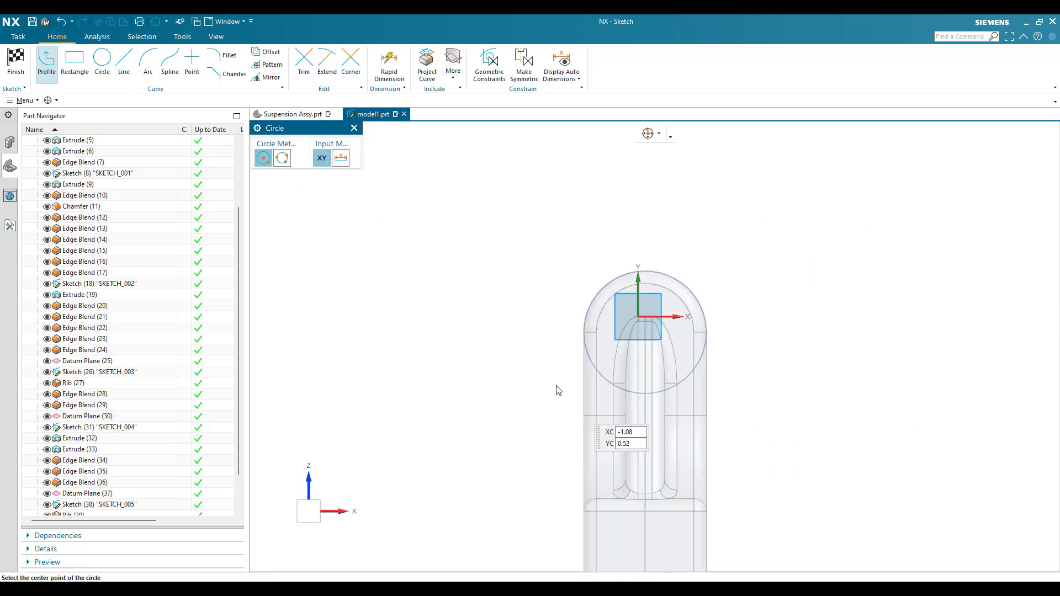
click(747, 245)
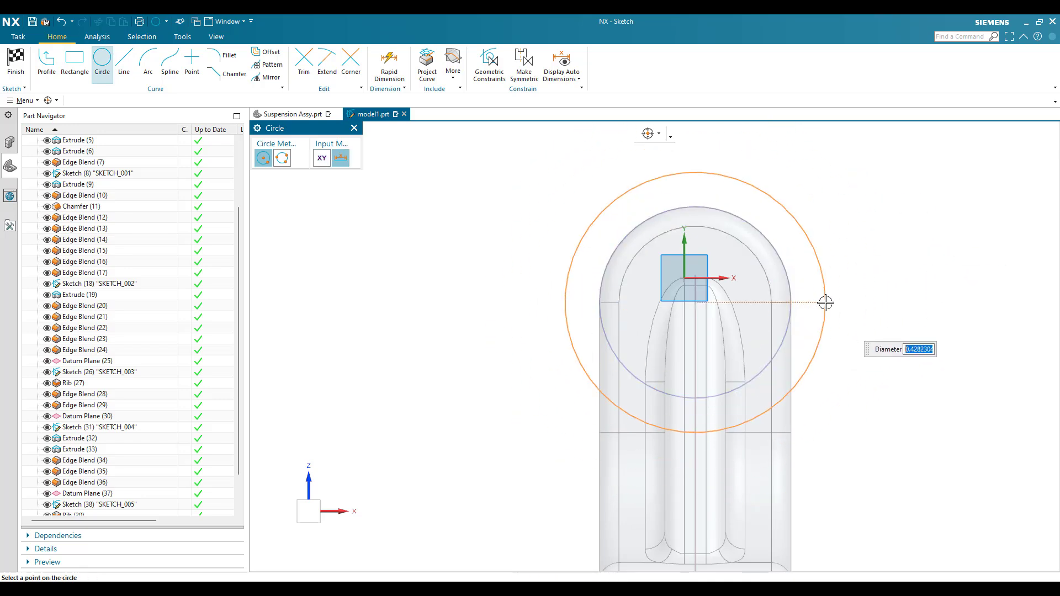
text(0.22)
key(Return)
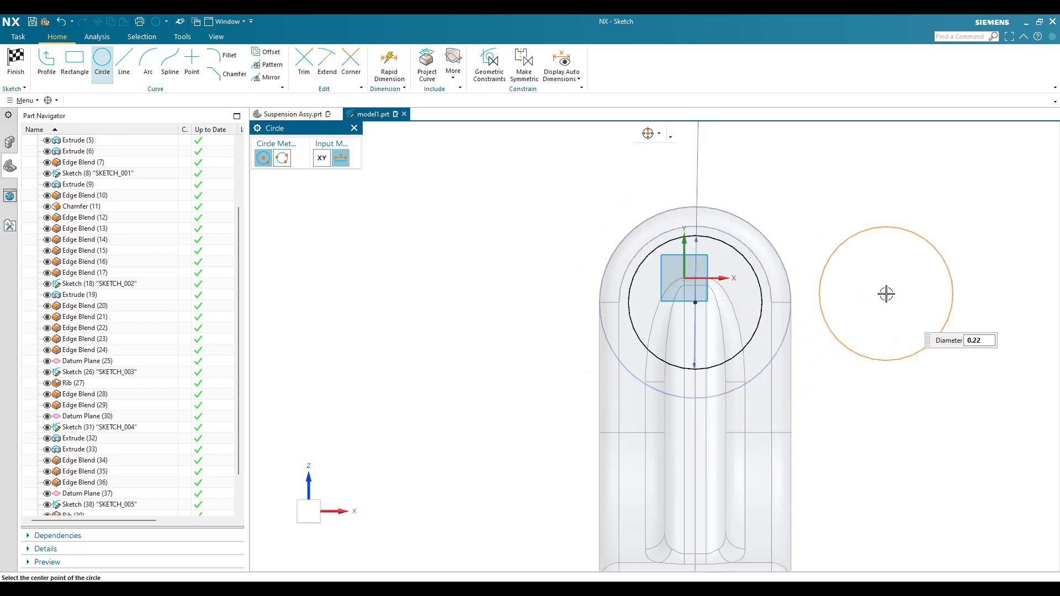
Add a concentric 0.125 in diameter circle inside the first one and finish the sketch.
text(5)
key(Return)
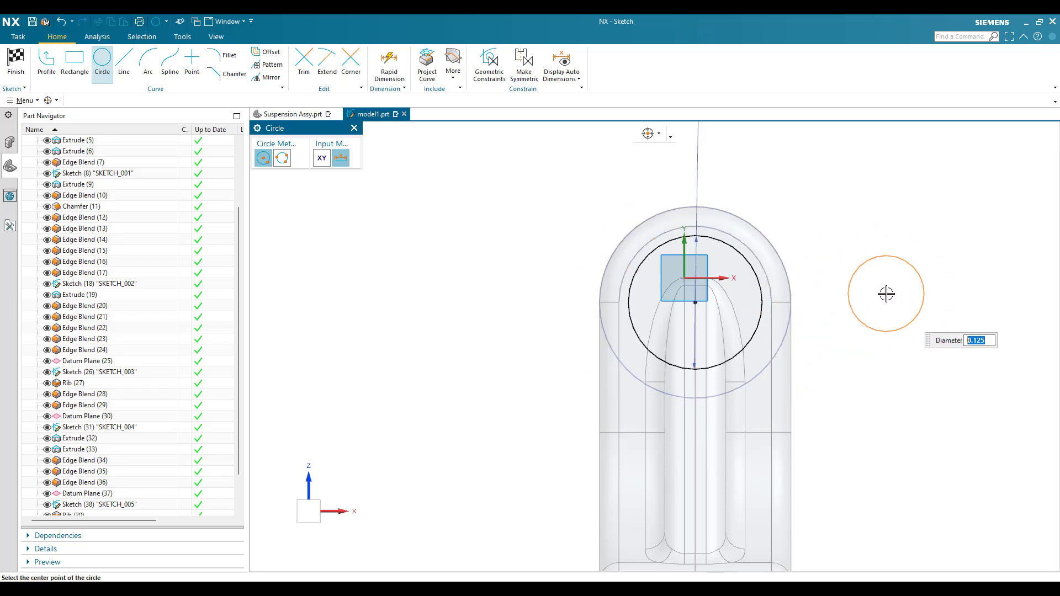
click(695, 302)
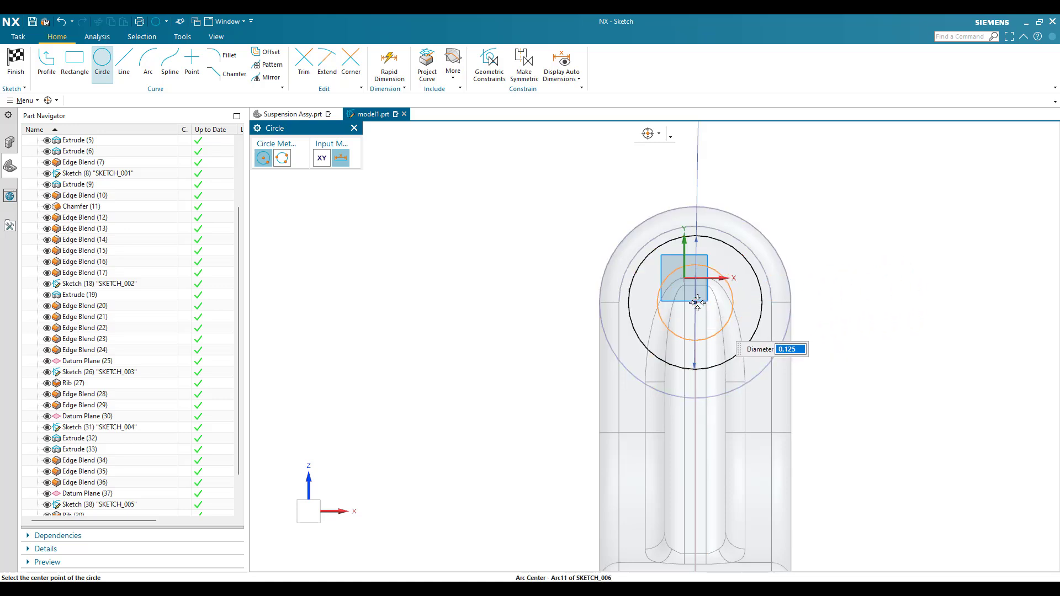
key(Escape)
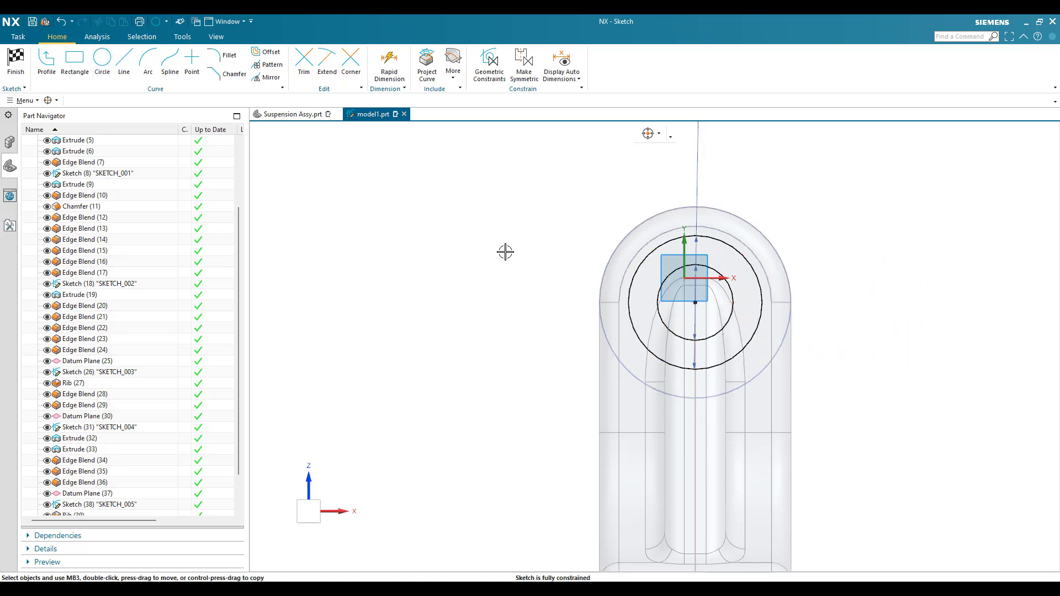
click(28, 61)
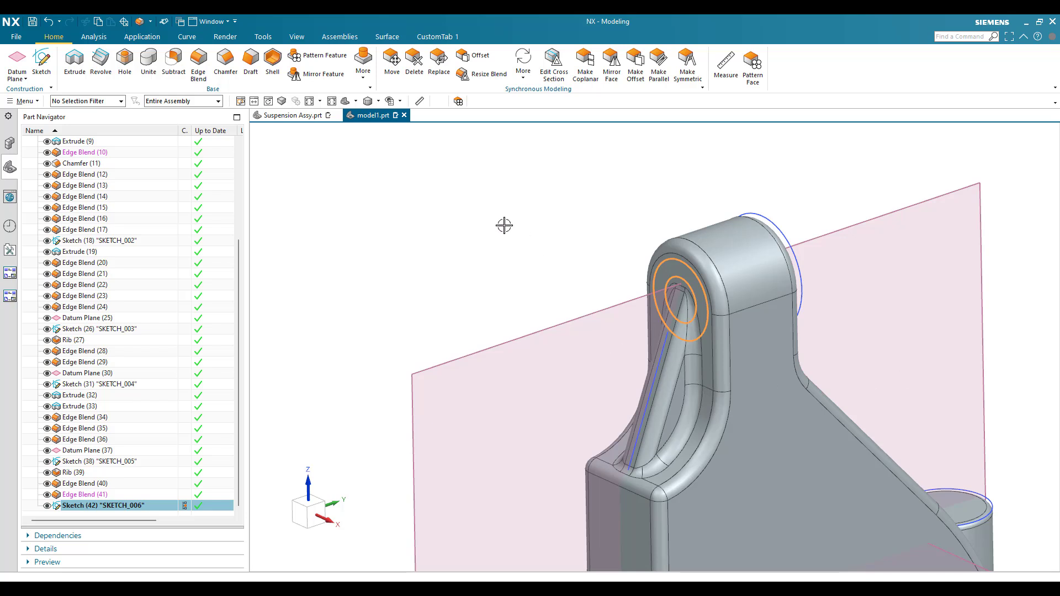
key(Escape)
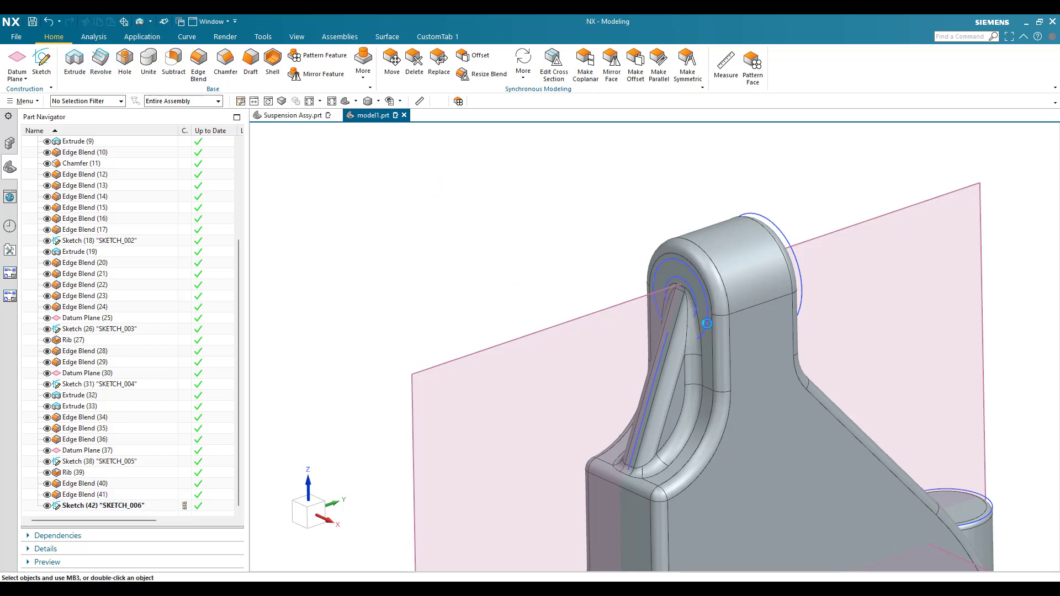
Extrude the outer circle 1 in outward from the arm's face, subtracting it from the body to clear the rib's upper end.
key(x)
scroll(706, 324, up, 3)
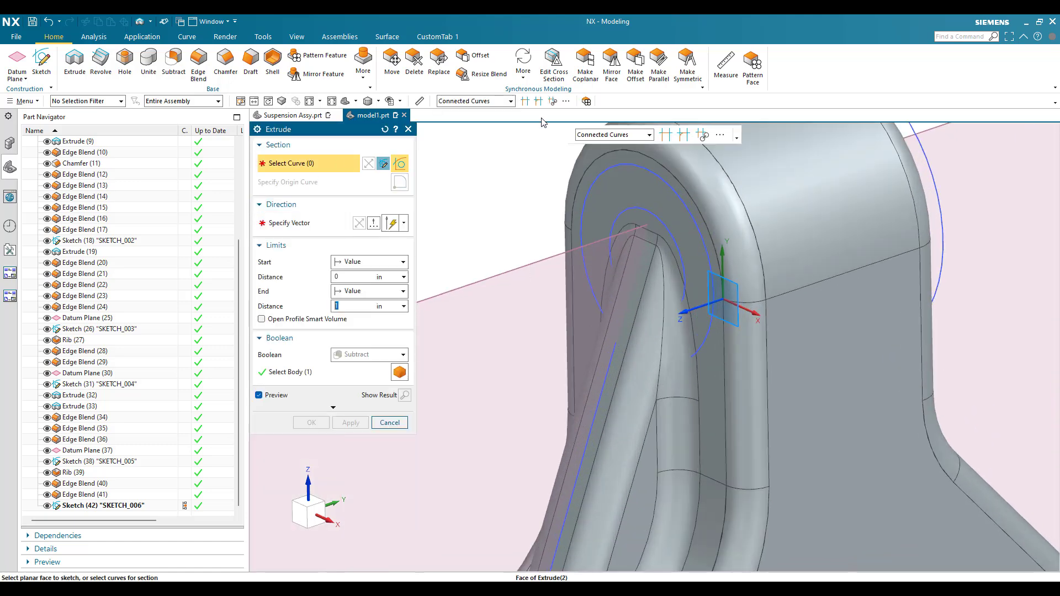
click(683, 200)
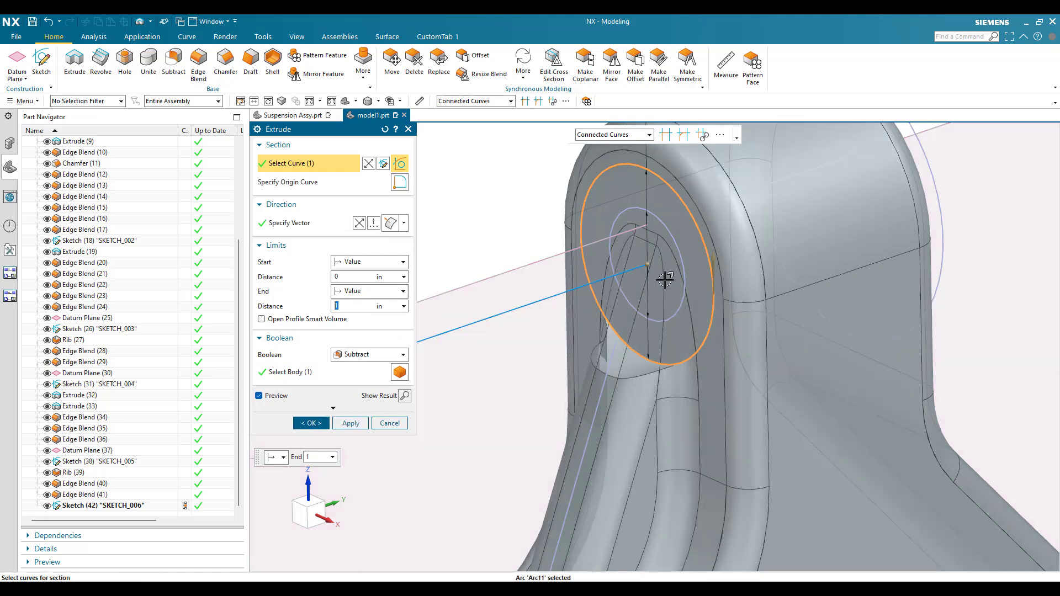
scroll(668, 276, down, 3)
scroll(638, 310, up, 4)
scroll(638, 309, up, 2)
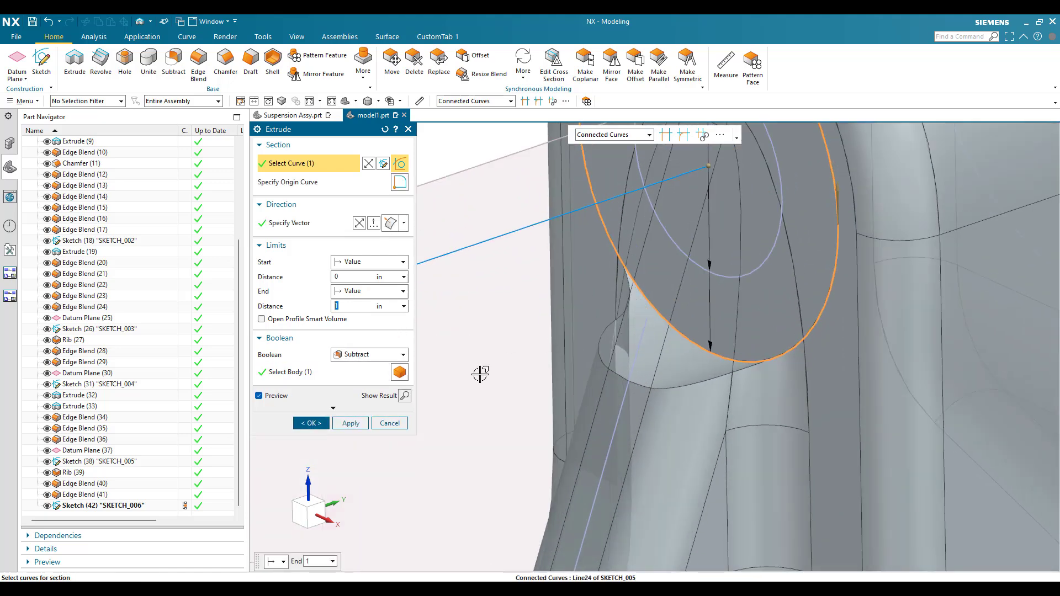
click(359, 423)
scroll(630, 321, down, 3)
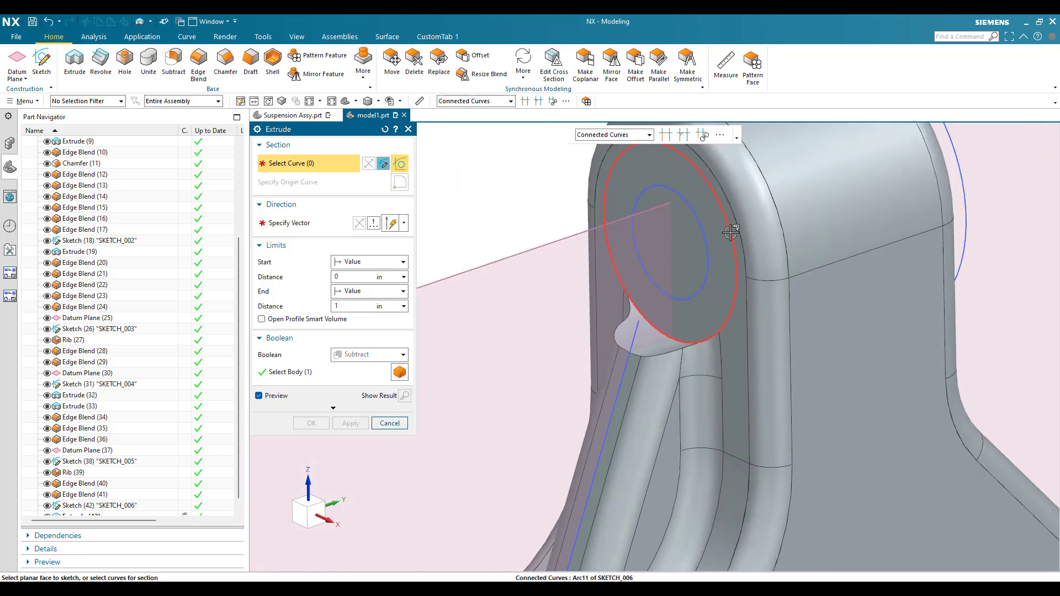
Extrude the outer circle again in the reversed direction, 0.15 in into the arm, as a subtract.
click(634, 326)
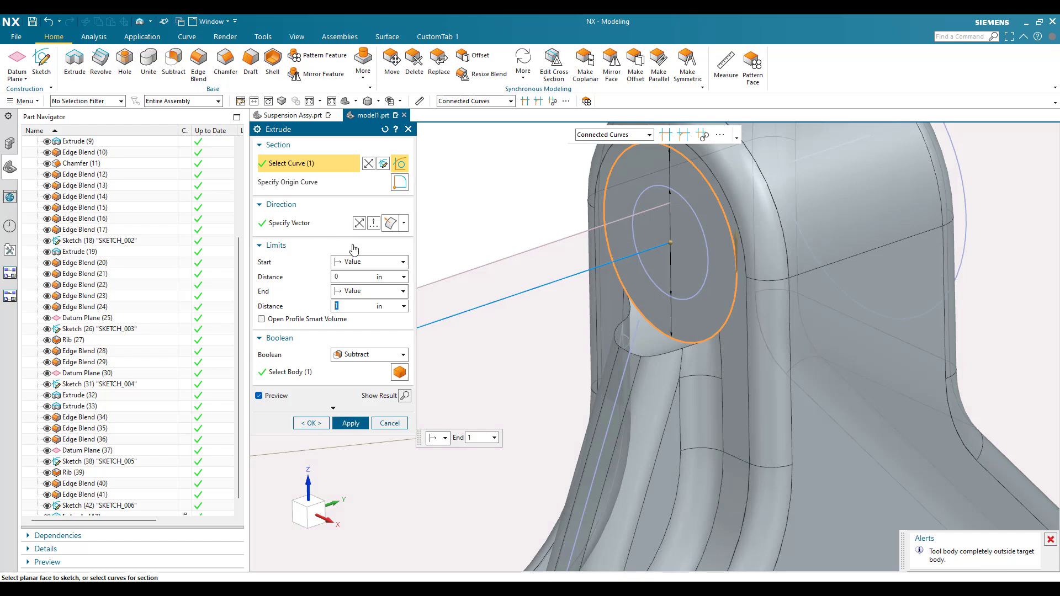
click(374, 223)
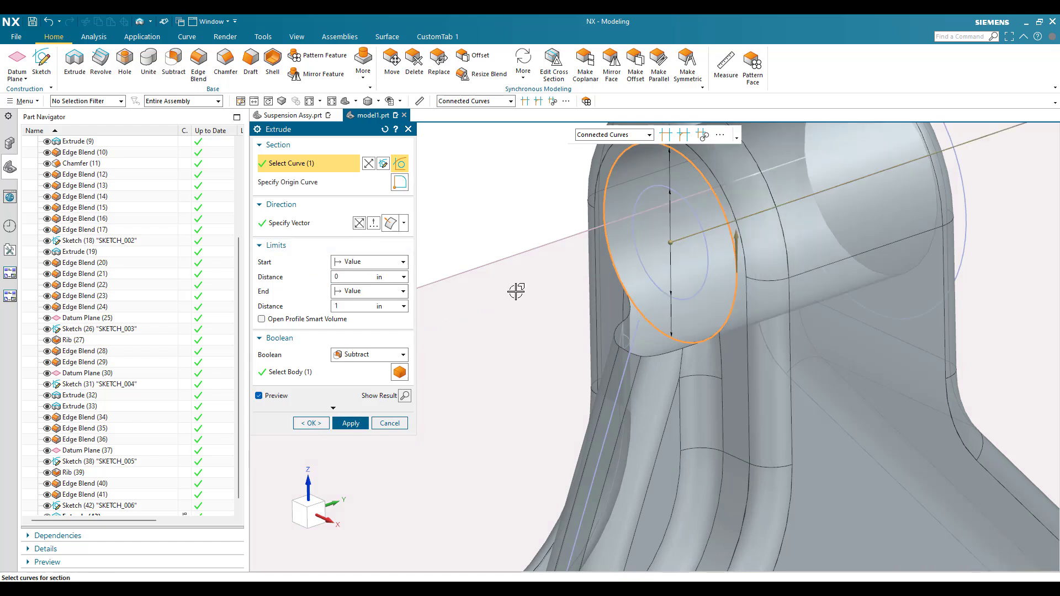
drag(355, 306, 228, 305)
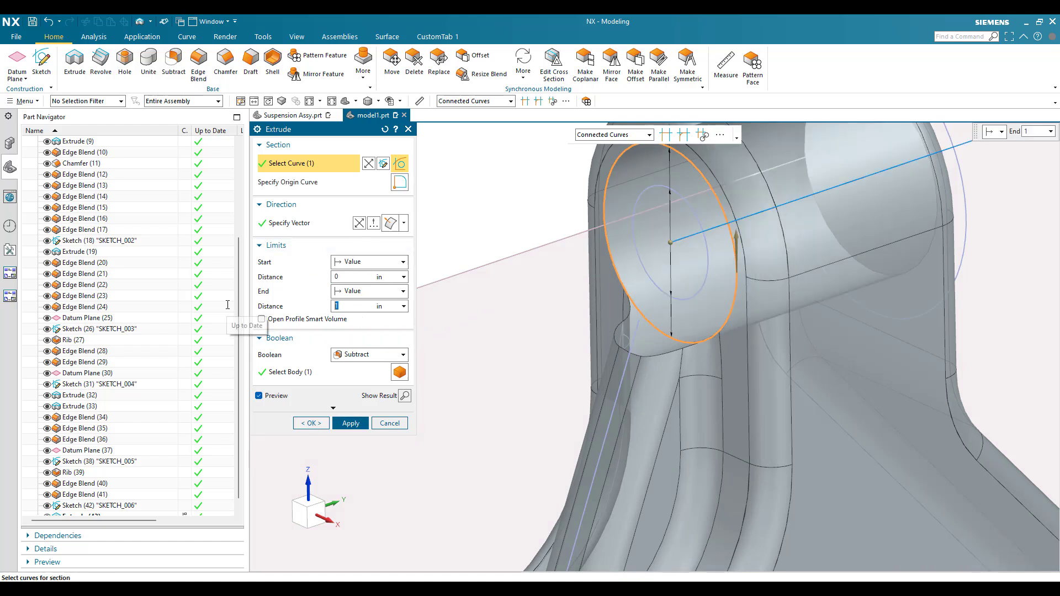
text(0.1)
key(Return)
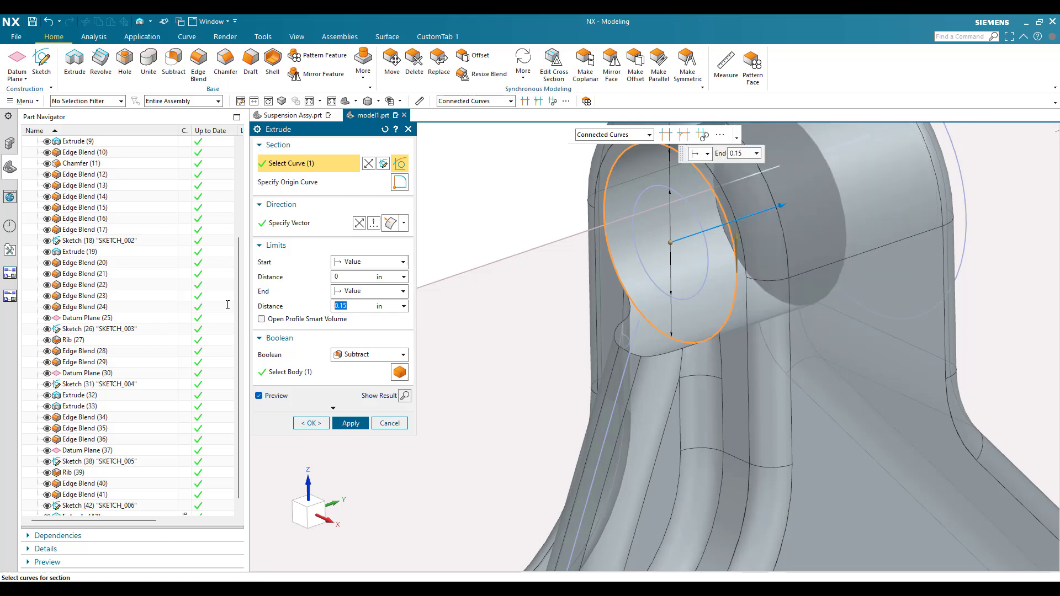
click(308, 424)
scroll(497, 343, down, 1)
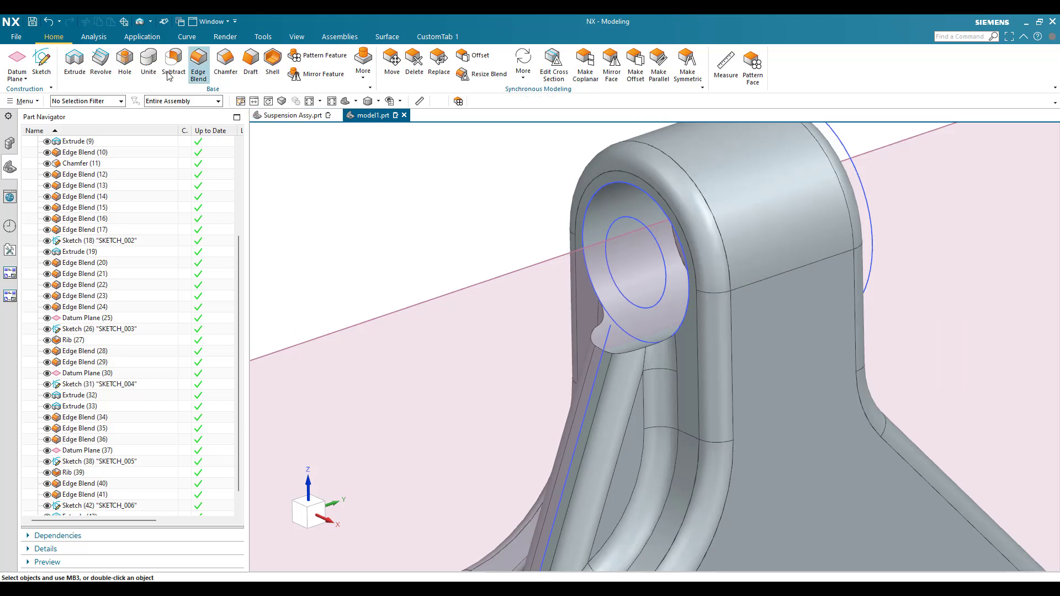
Extrude the inner circle 0.5 in into the arm as a subtract to make the smaller bore.
click(74, 61)
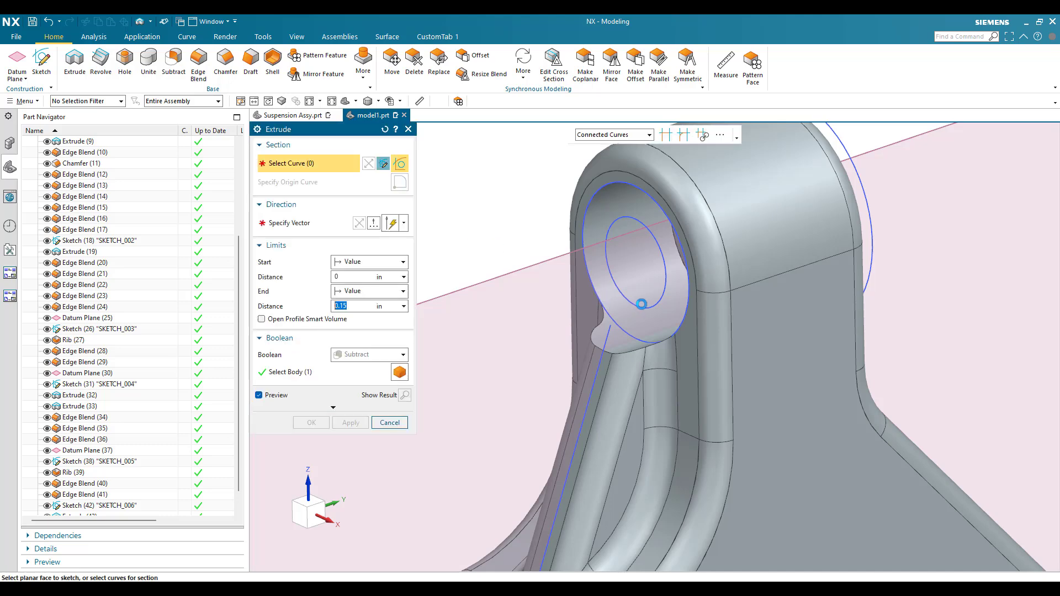
click(619, 318)
scroll(613, 314, down, 2)
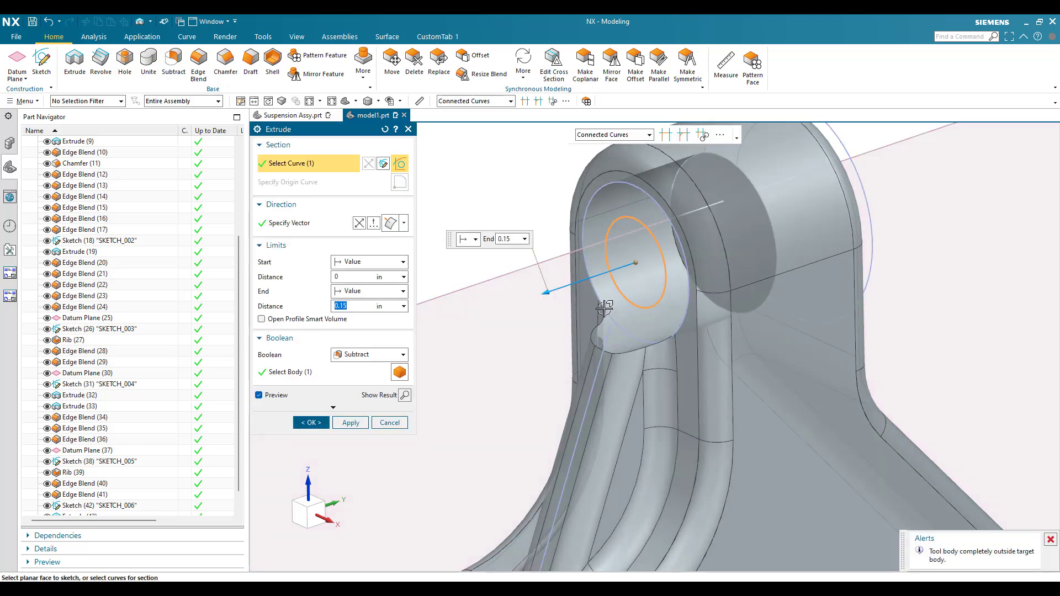
double_click(560, 297)
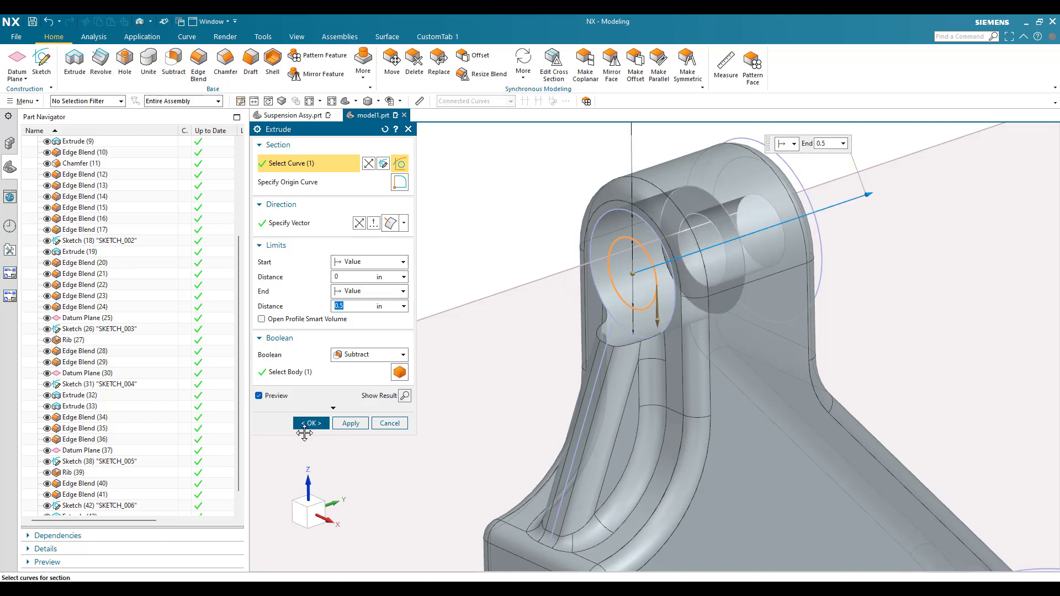
click(310, 424)
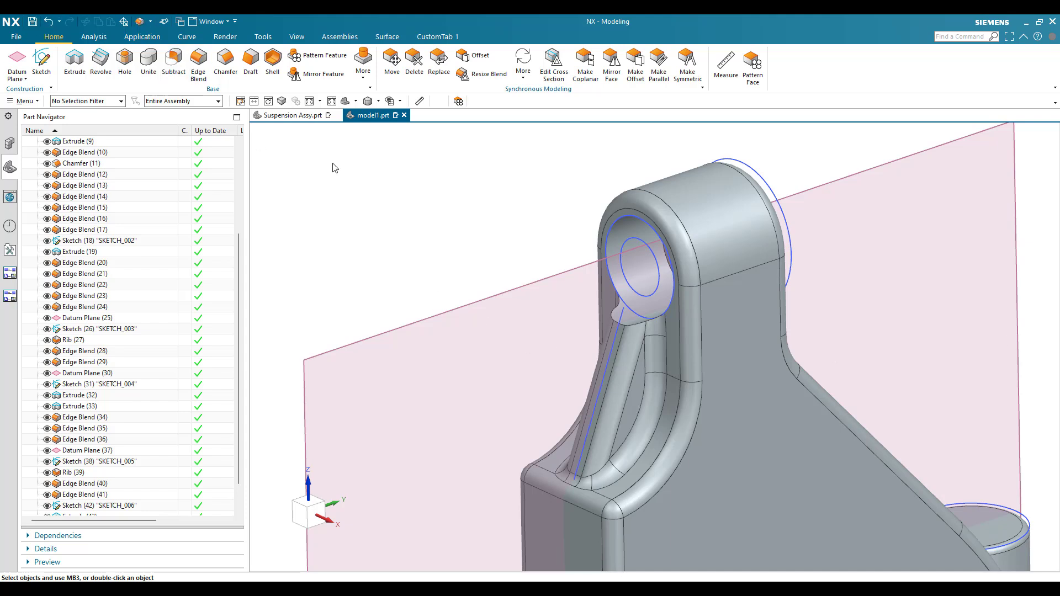
Blend the tangent edge chain around the counterbore opening and rib cutout with a 0.015 in radius.
key(b)
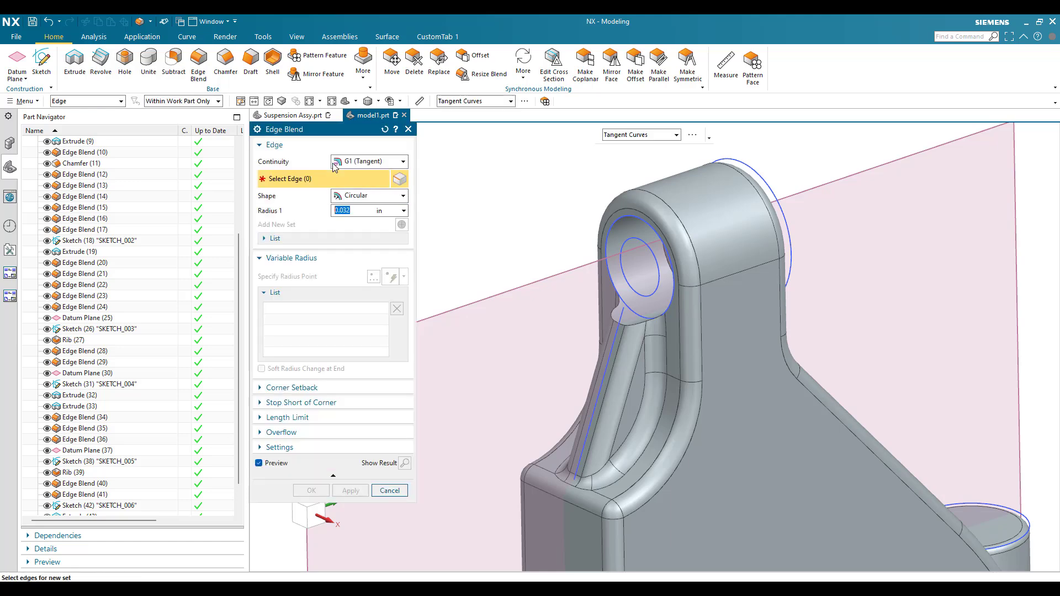
text(5)
key(Return)
scroll(639, 374, up, 5)
click(644, 435)
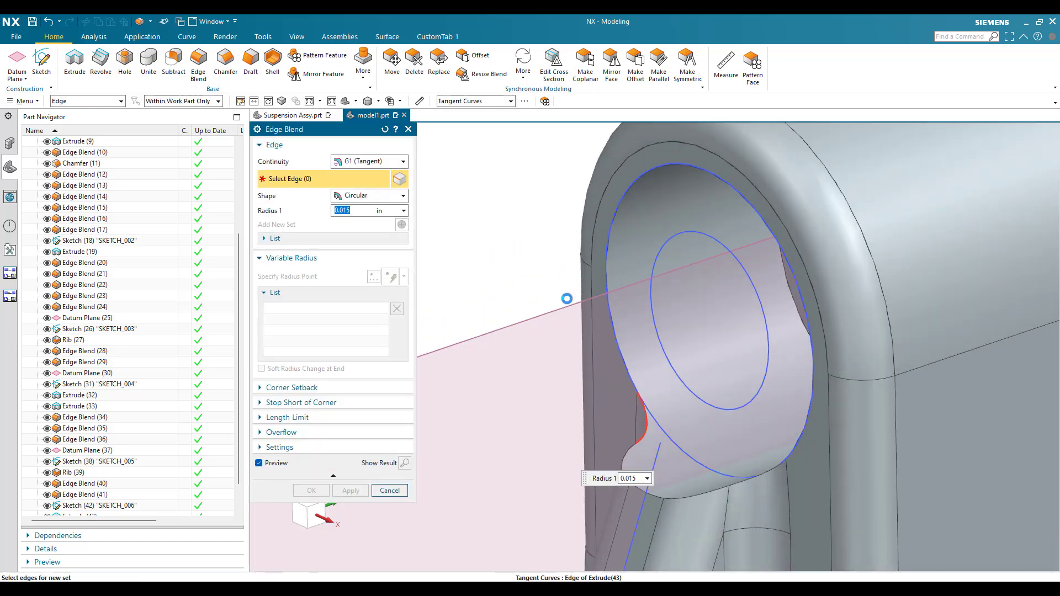
scroll(574, 272, down, 2)
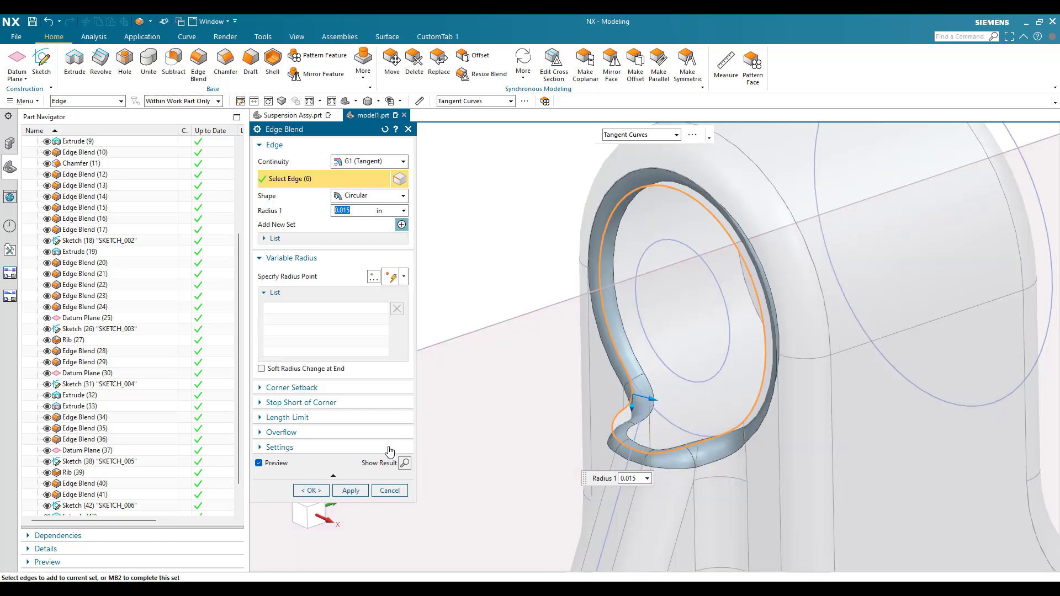
click(310, 490)
scroll(472, 259, down, 1)
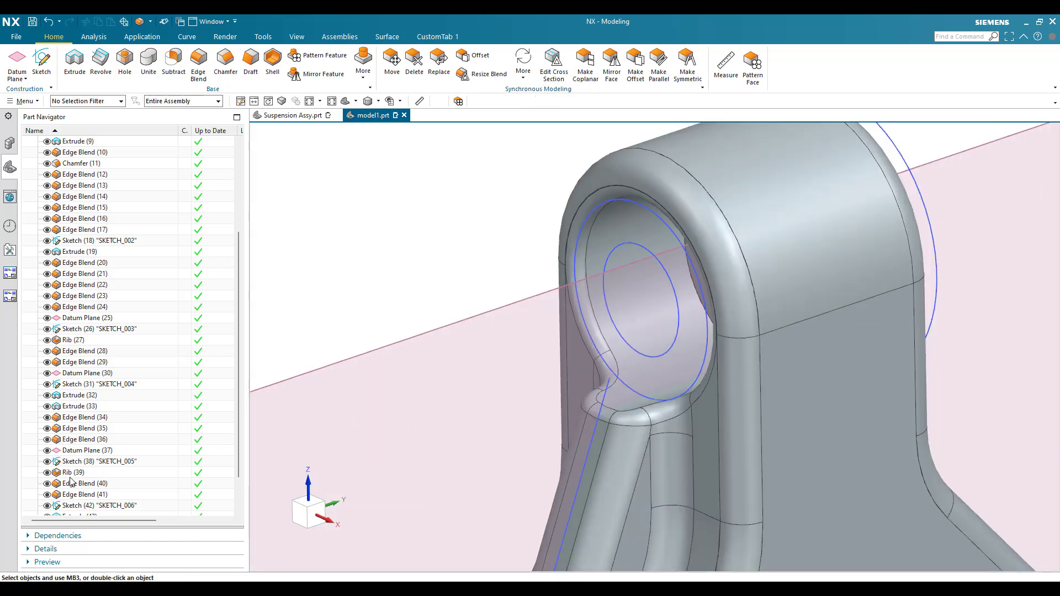
Hide the two-circle bore sketch and the vertical datum plane used for the upper rib.
click(47, 461)
scroll(320, 247, down, 3)
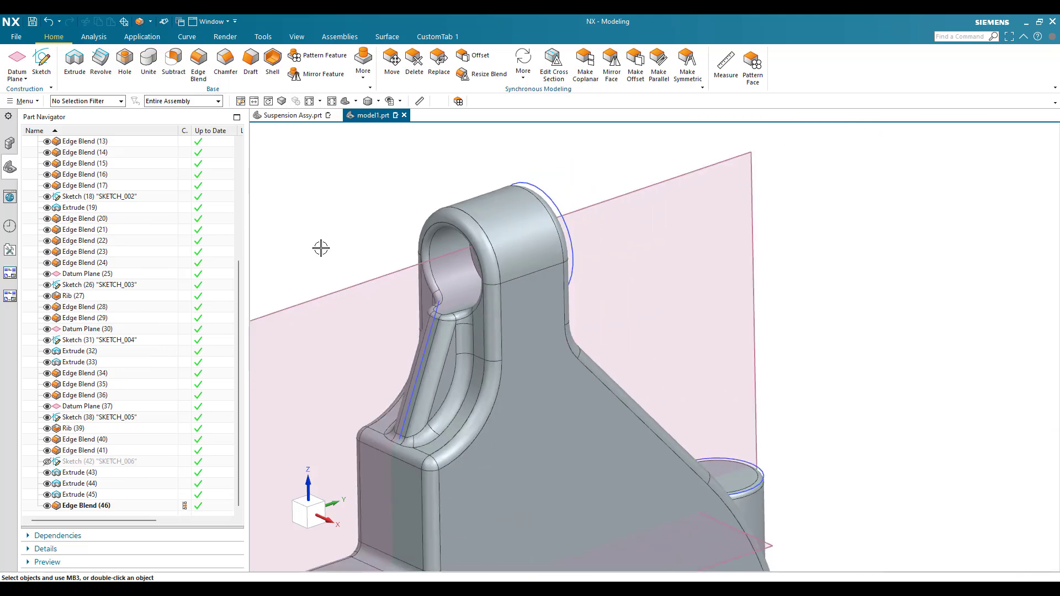
scroll(422, 260, down, 1)
scroll(414, 303, up, 3)
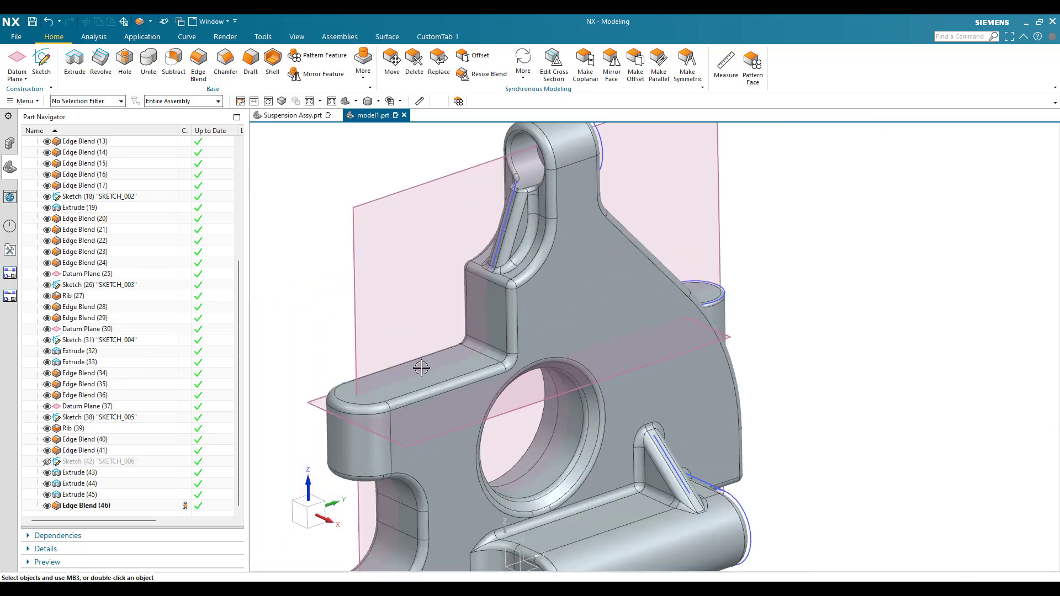
click(395, 248)
key(ctrl+b)
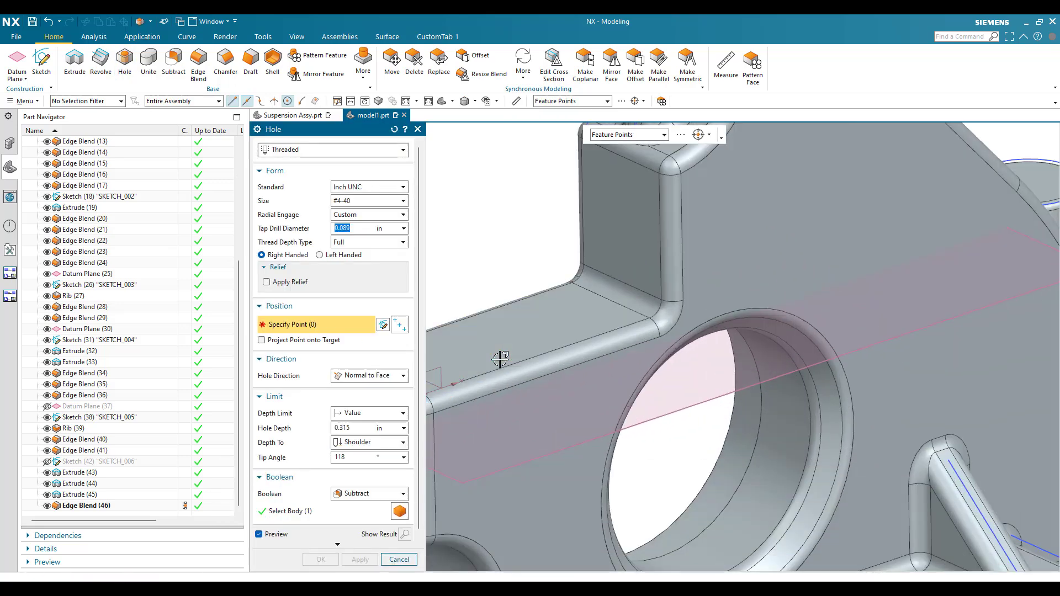
Start a threaded hole on the side arm's flat upper face and place two position points in its sketch.
click(502, 353)
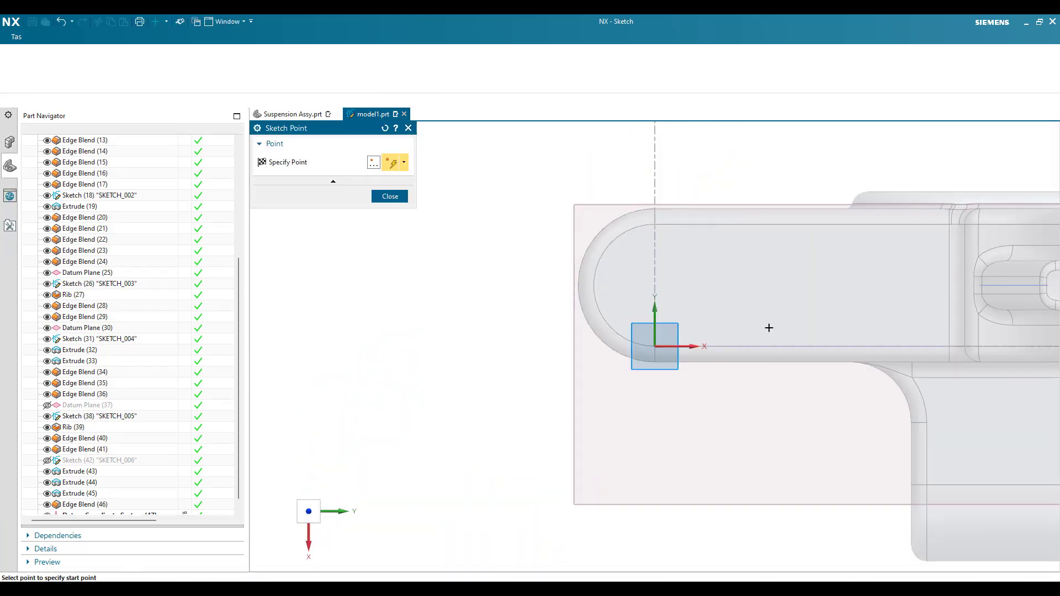
scroll(791, 328, up, 2)
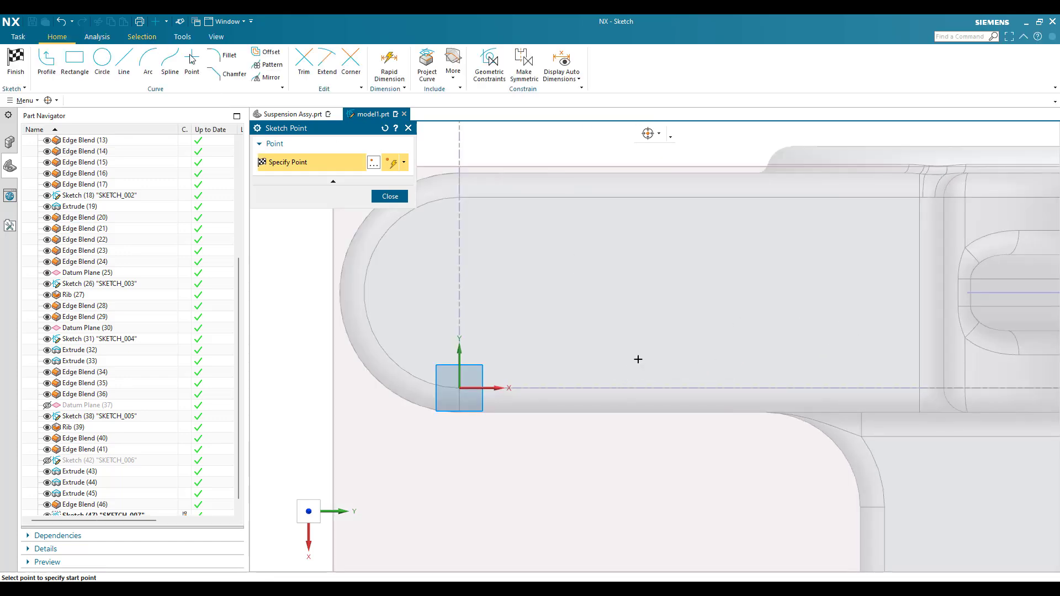
middle_click(869, 361)
middle_click(690, 348)
Dimension the horizontal distance between the two hole points and set it to 0.435 in.
key(d)
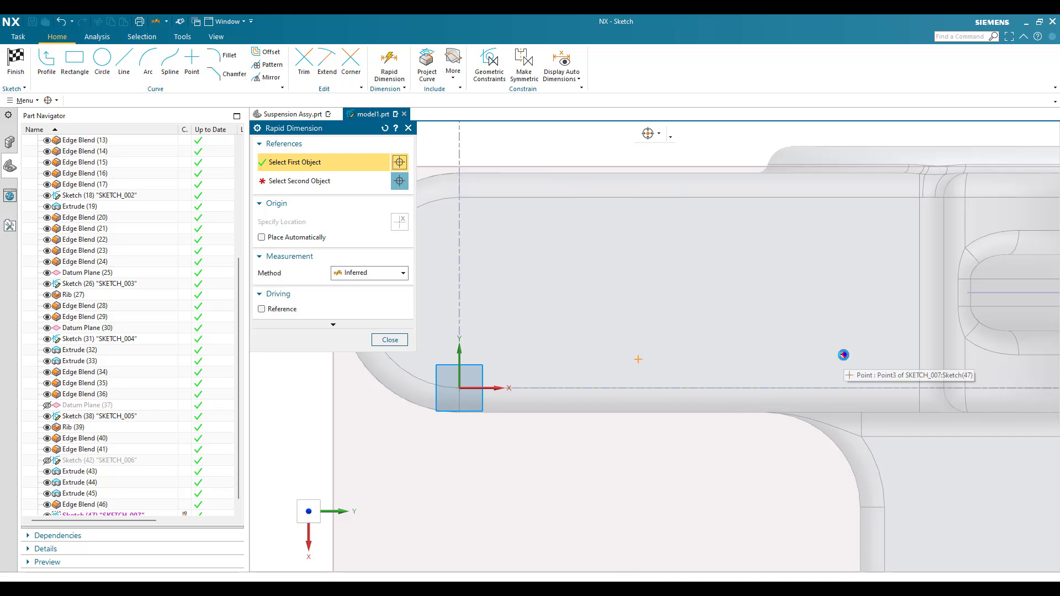
click(845, 355)
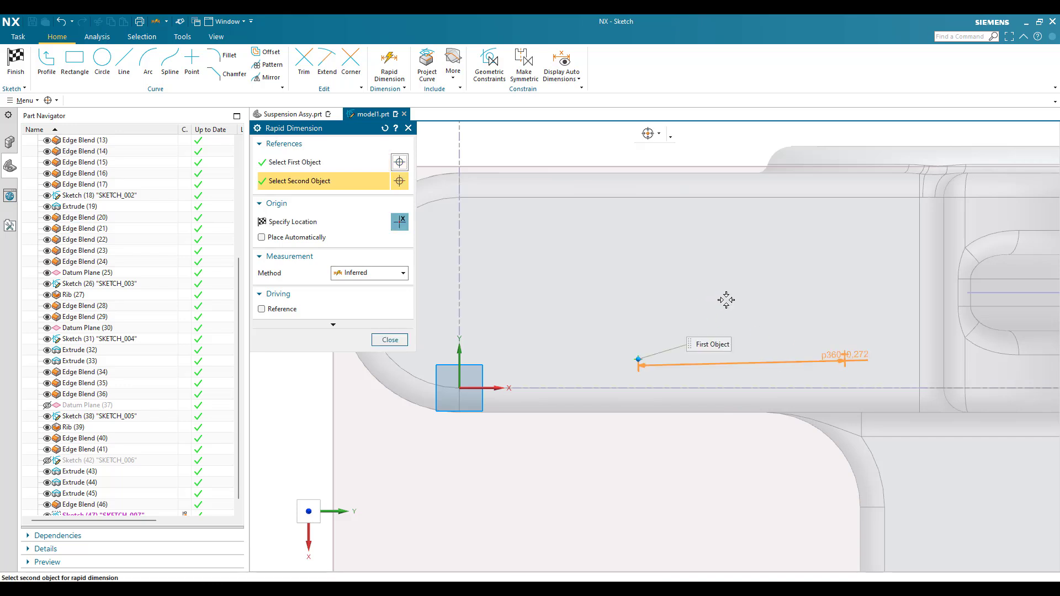
click(725, 303)
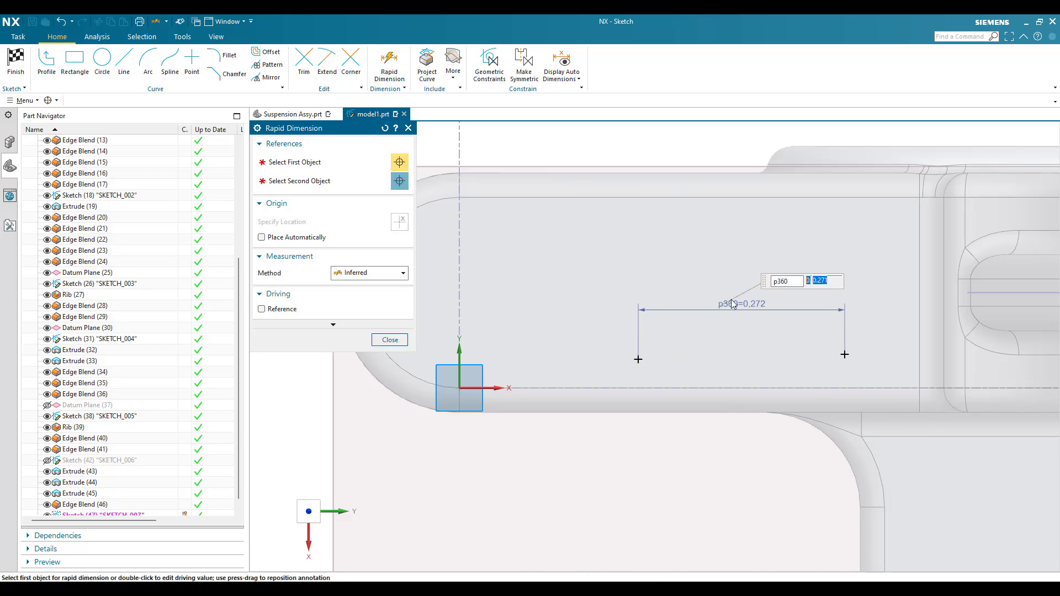
key(Return)
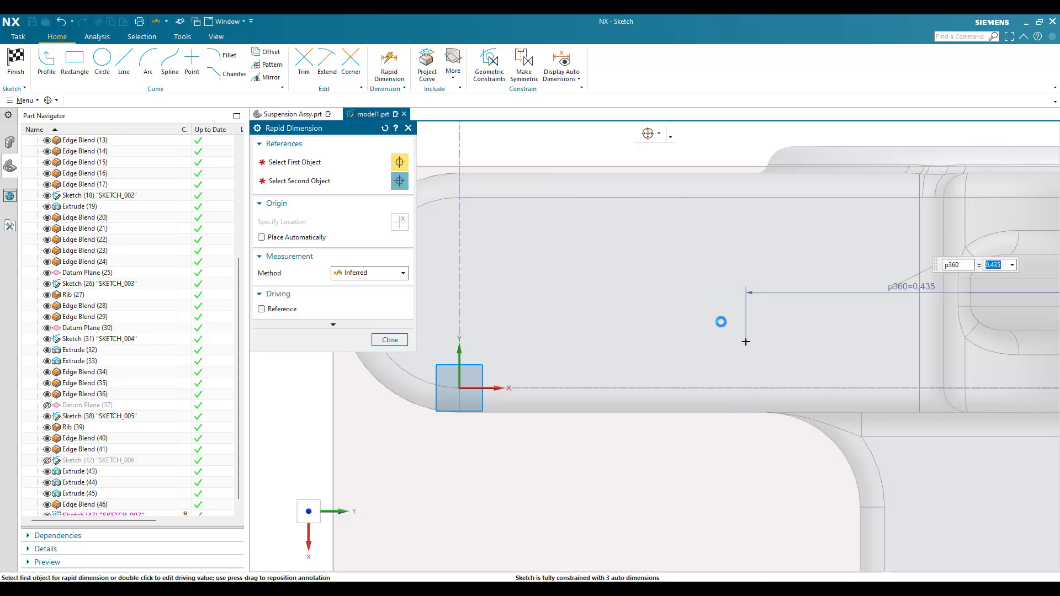
key(Escape)
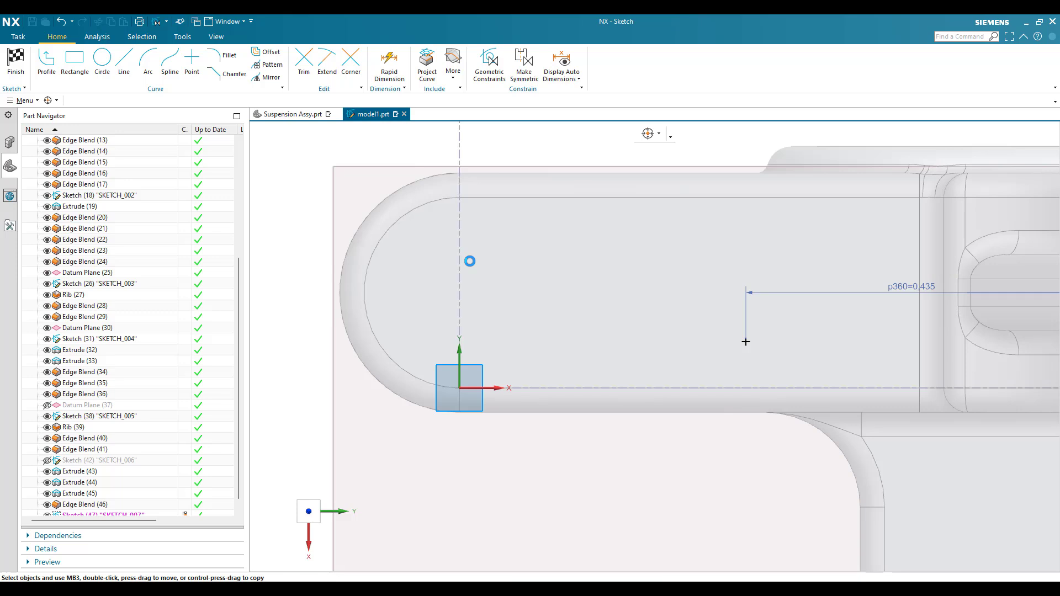
Constrain one hole point coincident with the arc centre of the side arm's rounded end.
key(c)
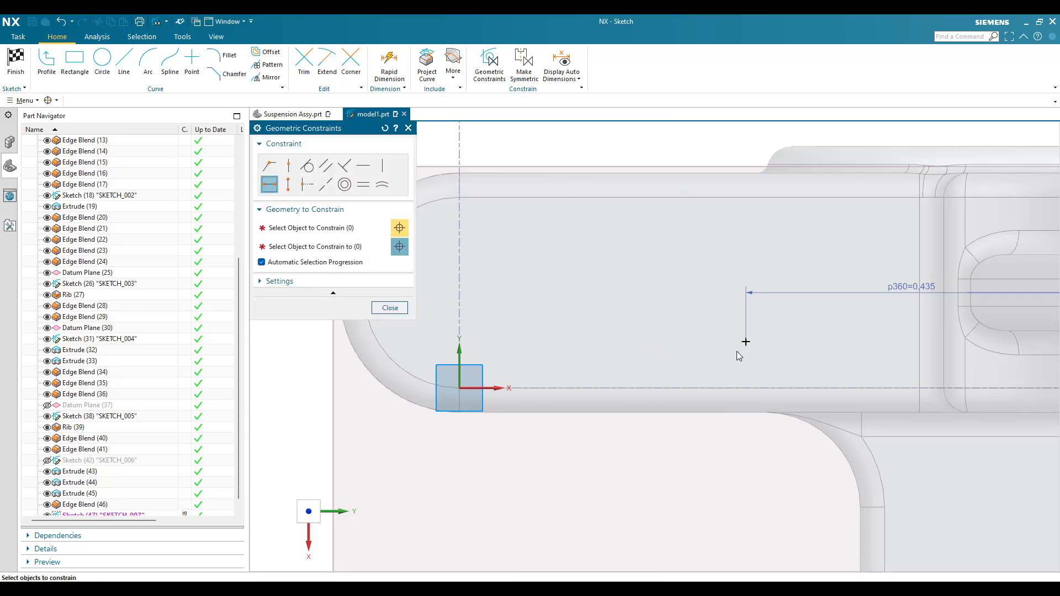
click(270, 165)
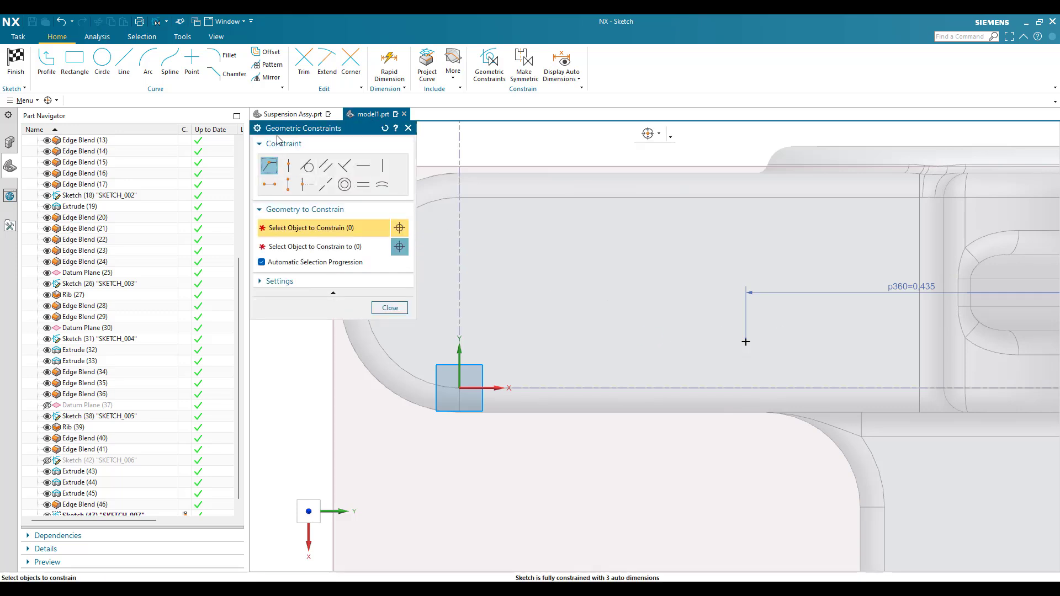
drag(289, 135, 204, 134)
click(397, 223)
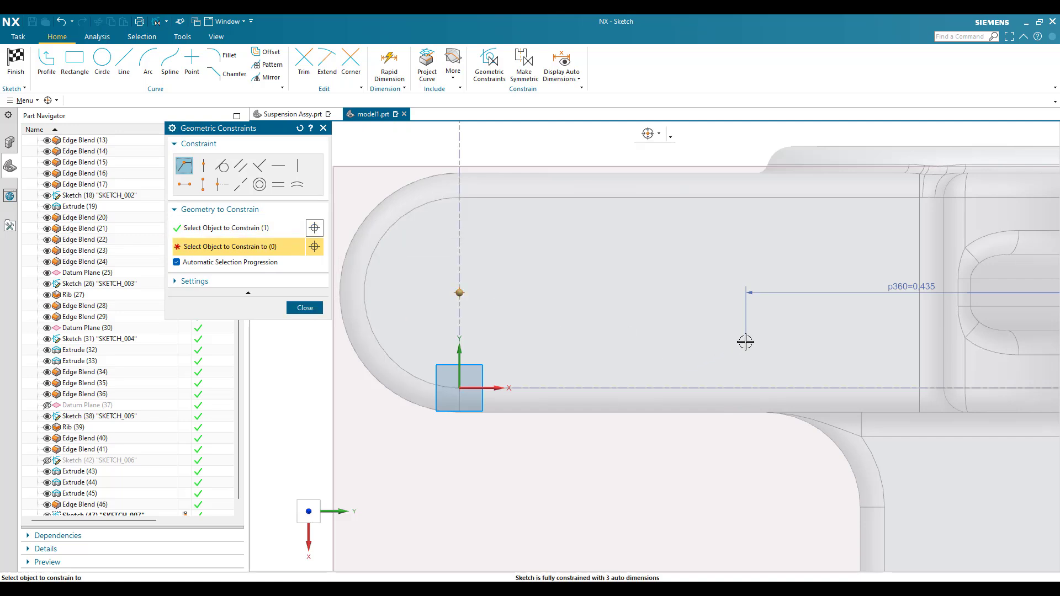
click(712, 414)
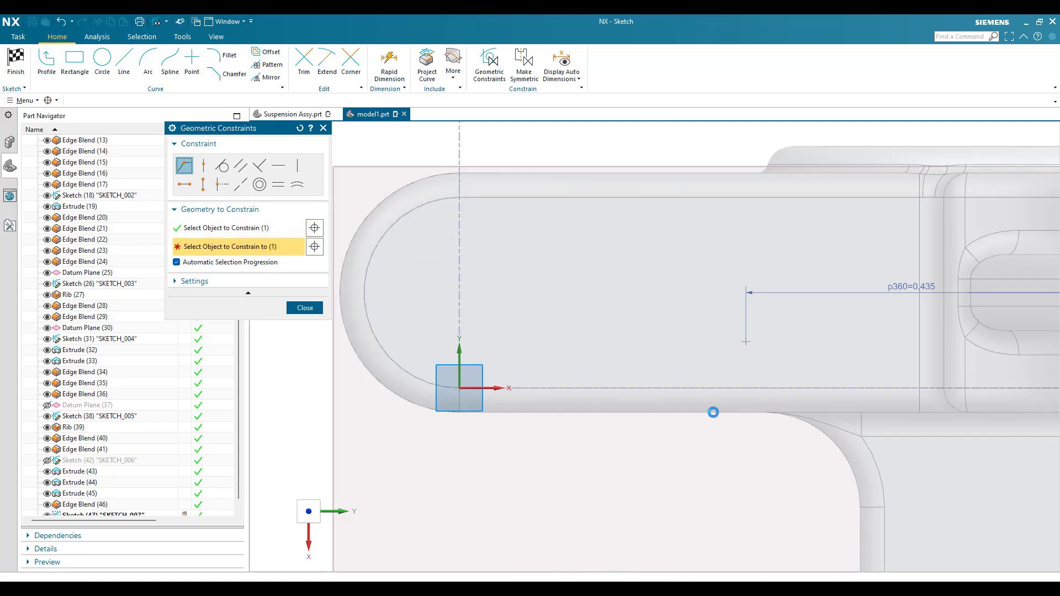
Align the second hole point horizontally with the point at the arc centre and finish the position sketch.
click(458, 292)
click(790, 334)
middle_click(353, 292)
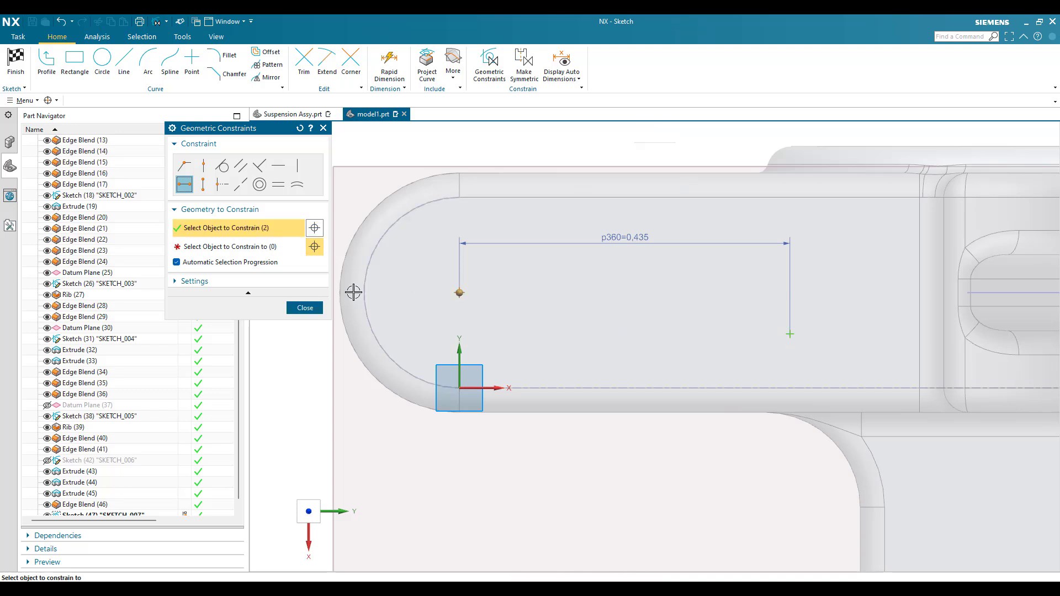
middle_click(354, 292)
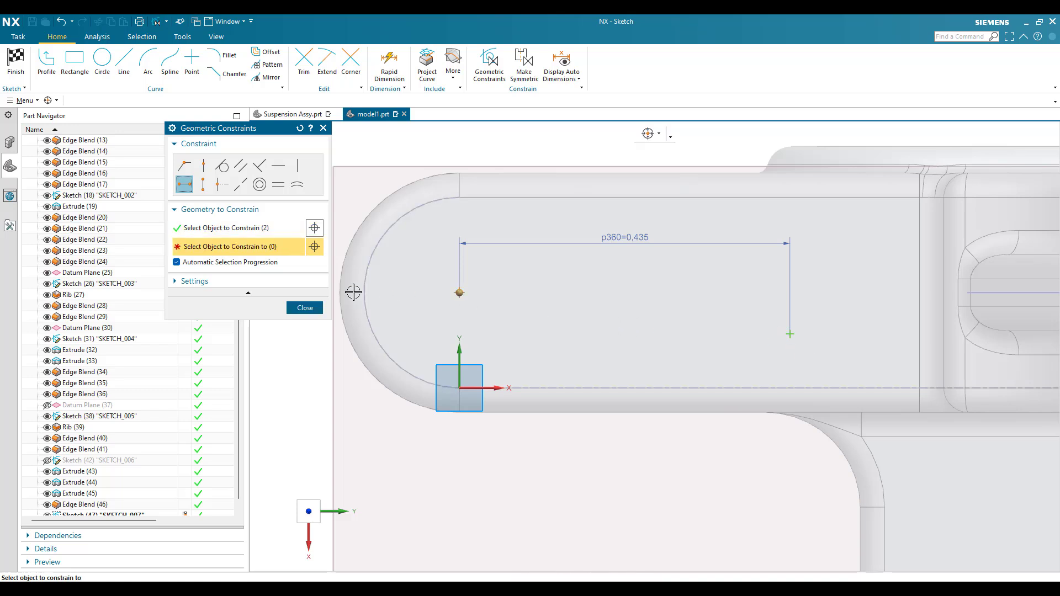
click(265, 230)
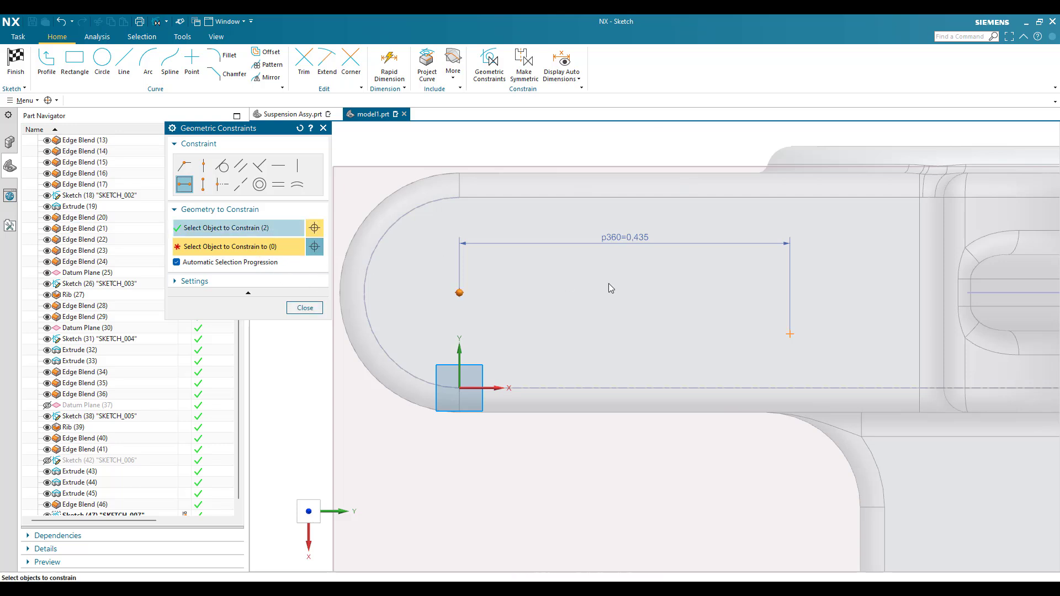
shift+click(790, 334)
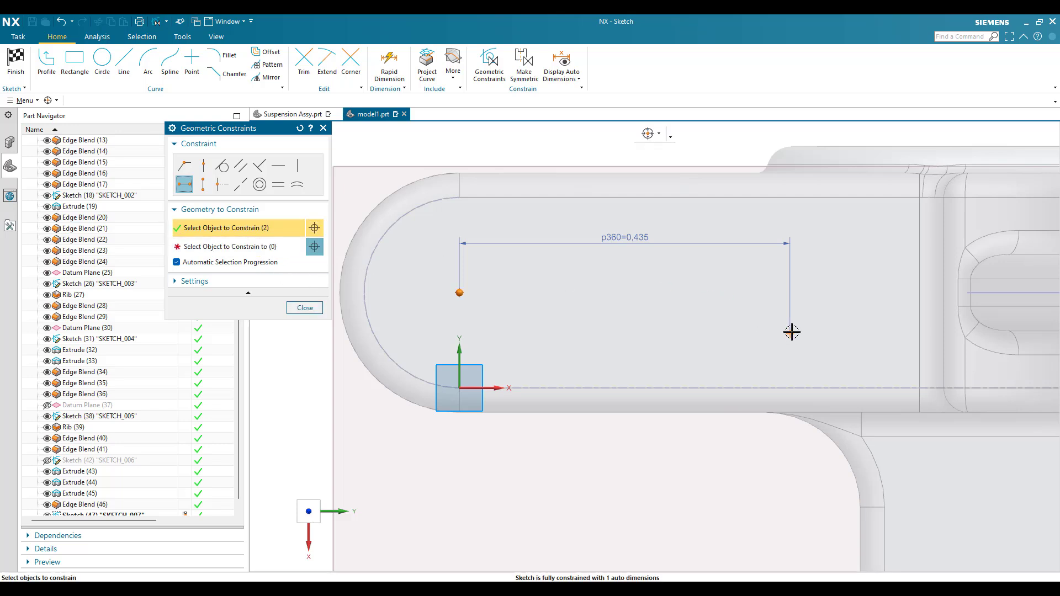
click(271, 251)
click(790, 334)
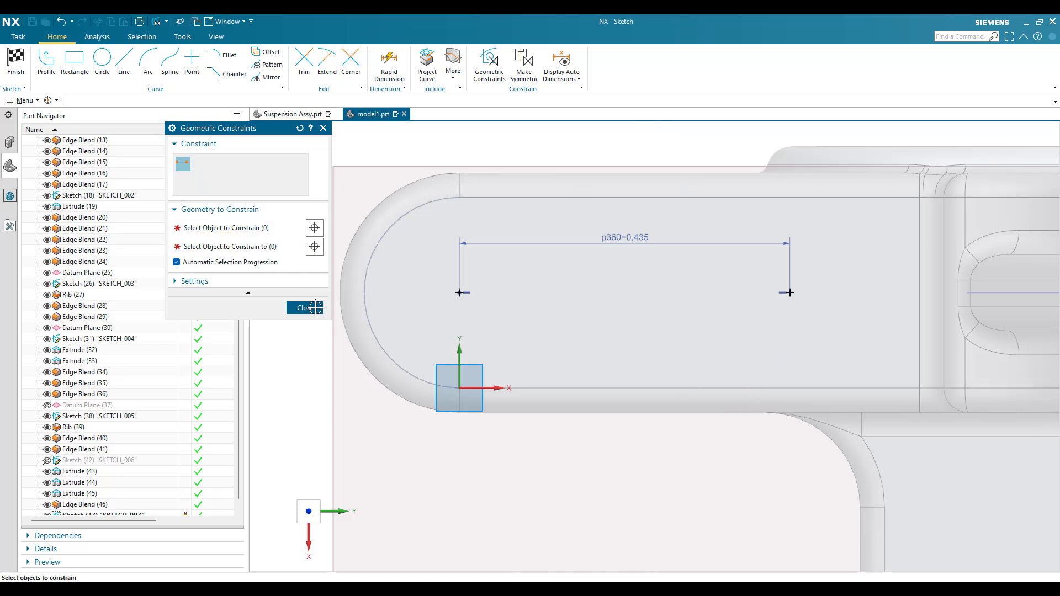
click(305, 308)
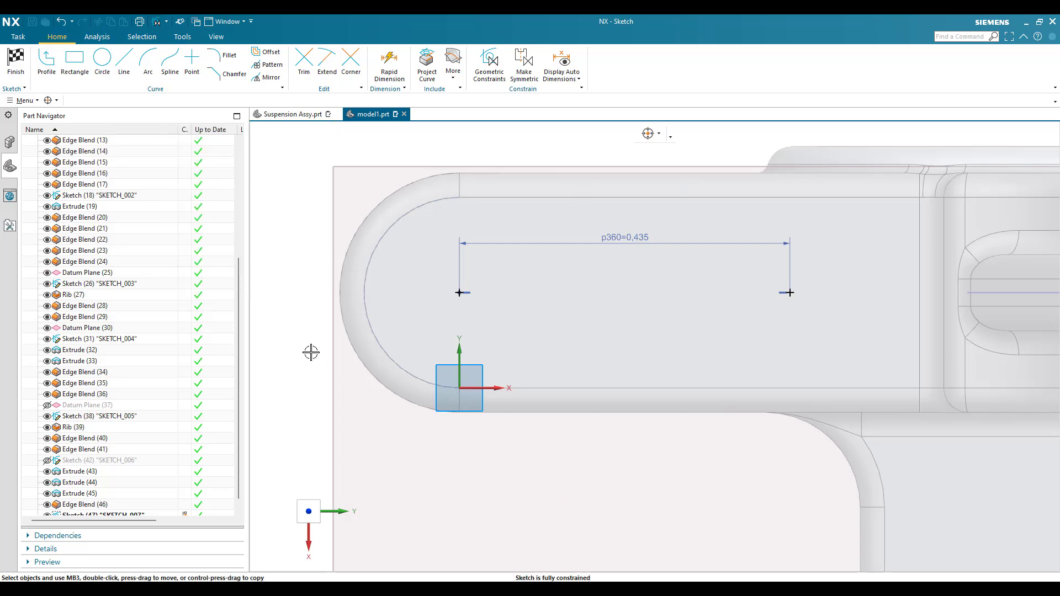
click(17, 58)
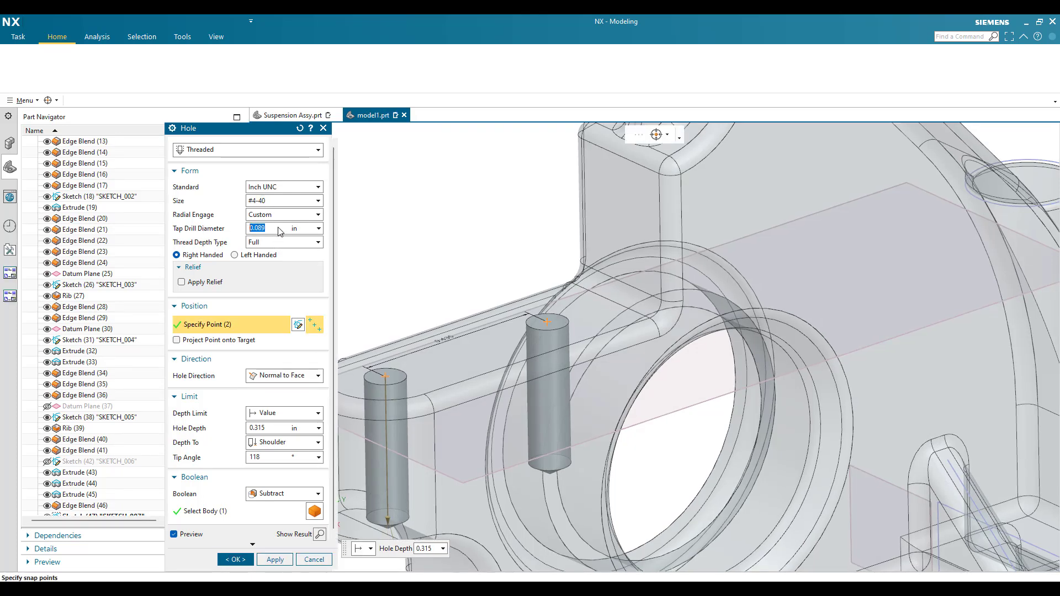
Set the thread size to #4-40 and cut the two Inch UNC threaded holes 0.315 in deep in the side arm.
click(279, 201)
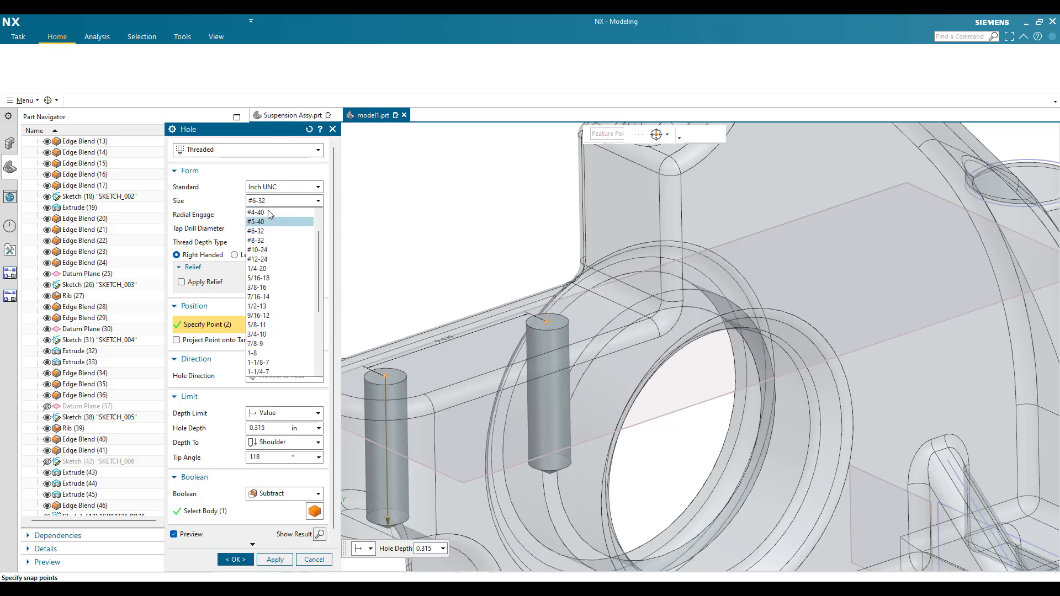
click(220, 184)
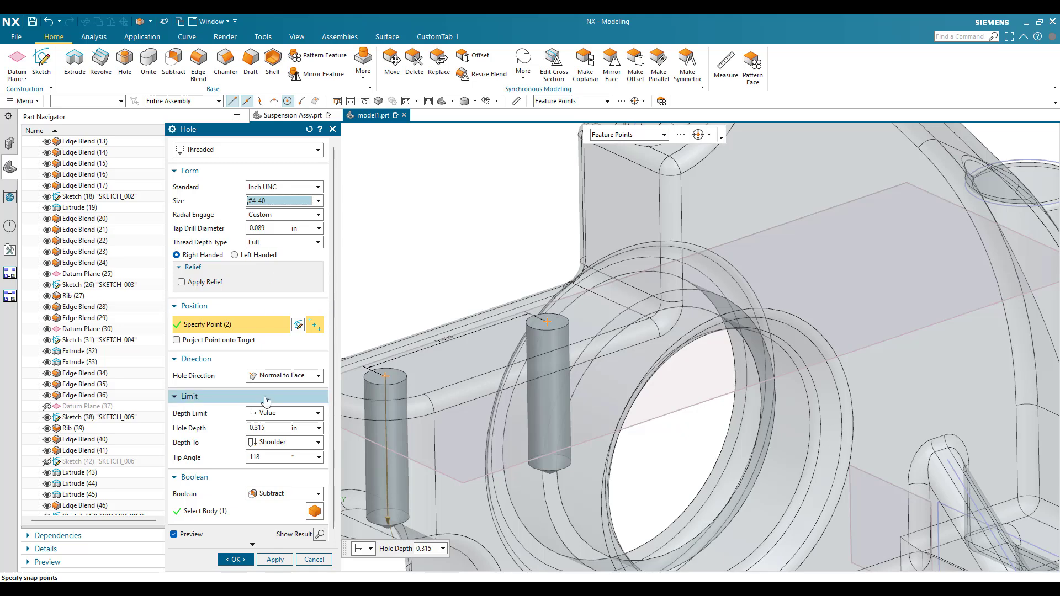
scroll(266, 398, down, 1)
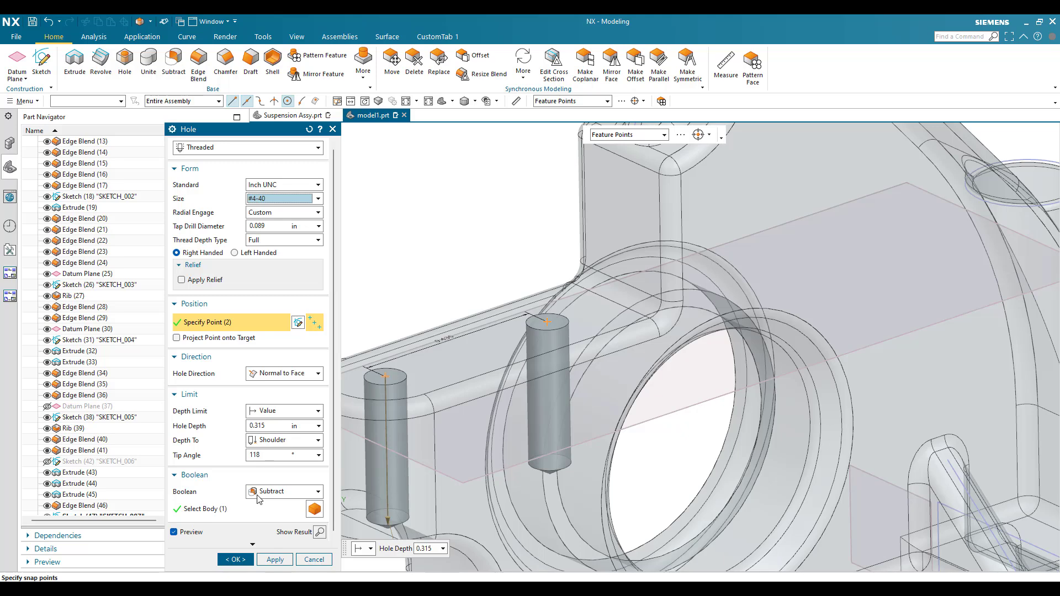
click(236, 560)
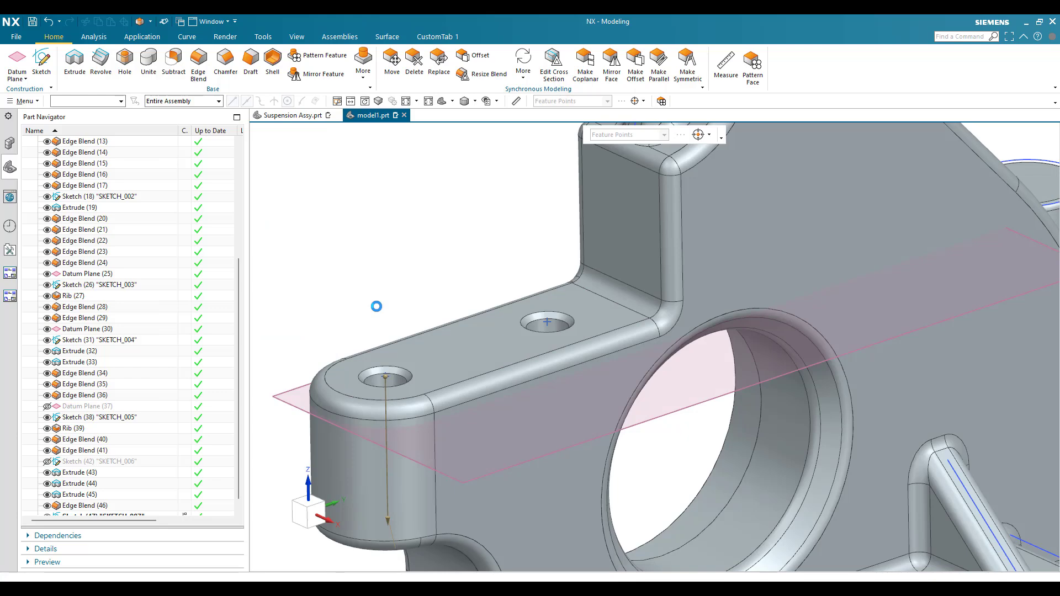
Add a #4-40 UNC threaded hole, 0.315 in deep, at the centre of the round rear boss's top face.
scroll(375, 305, down, 5)
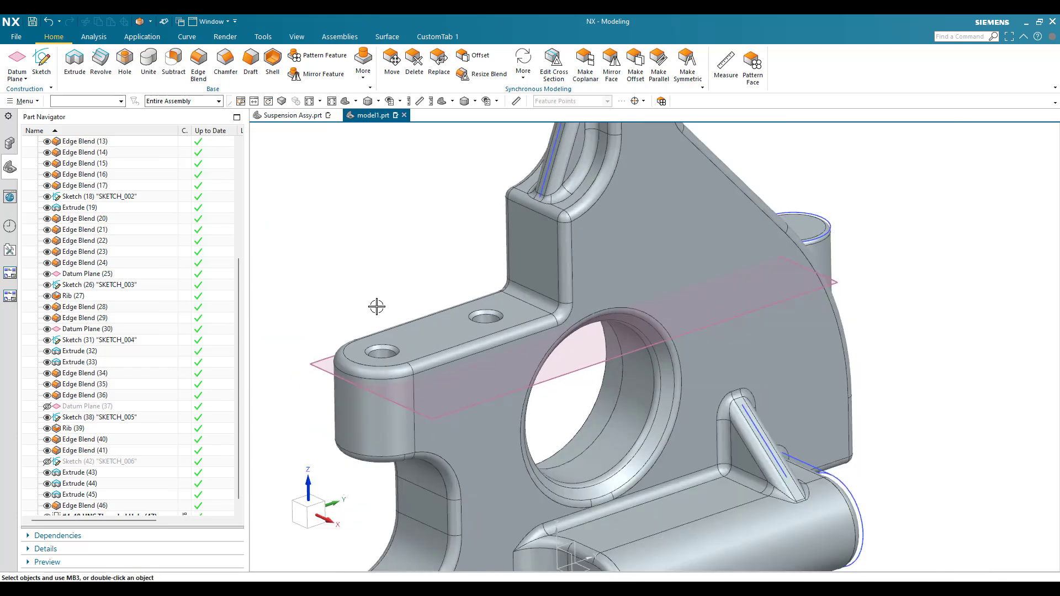
scroll(640, 232, up, 6)
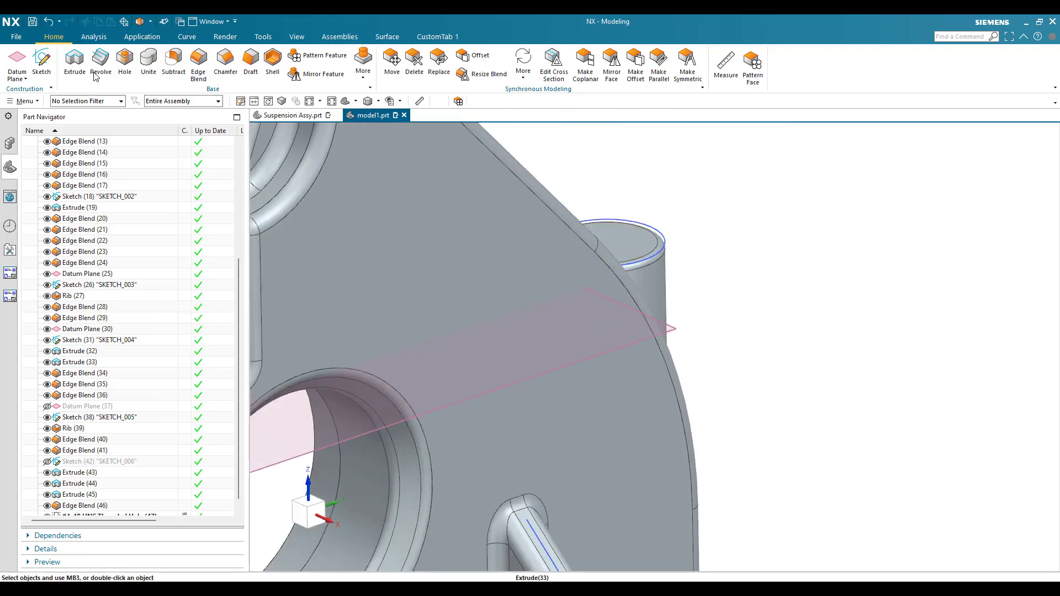
click(56, 63)
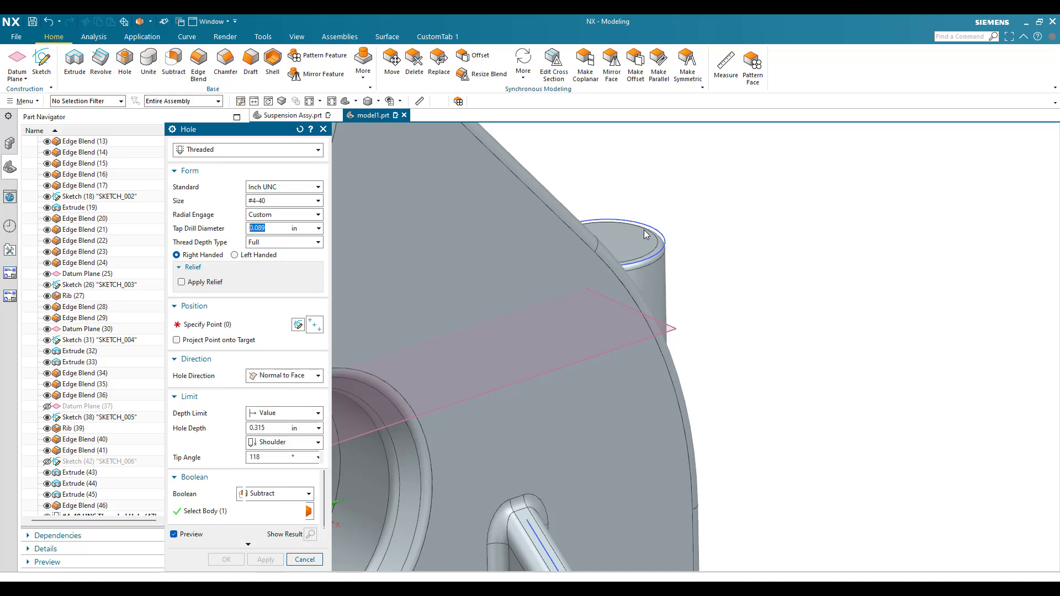
scroll(657, 248, up, 1)
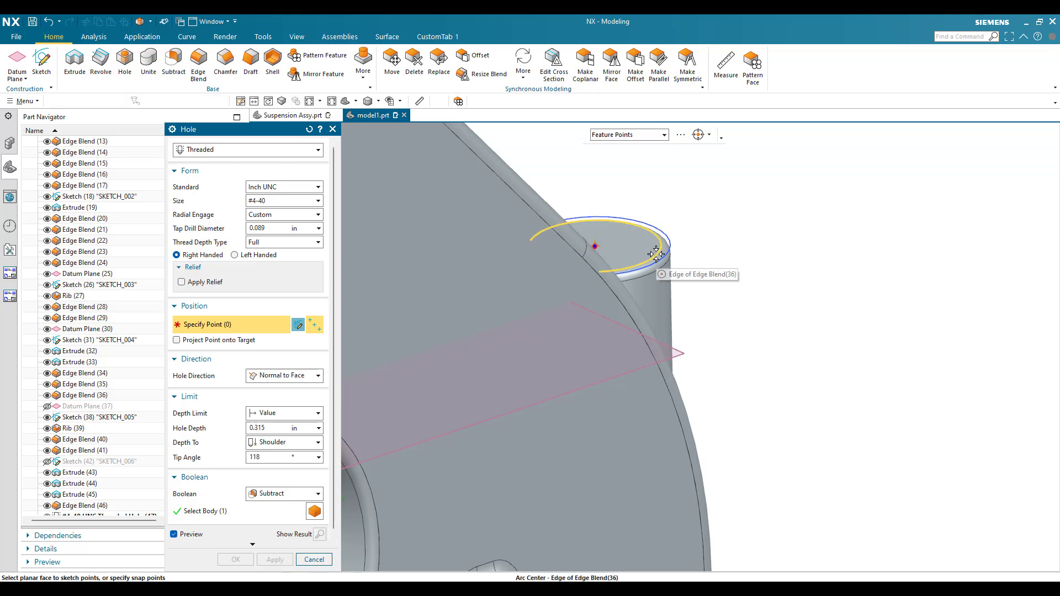
click(656, 254)
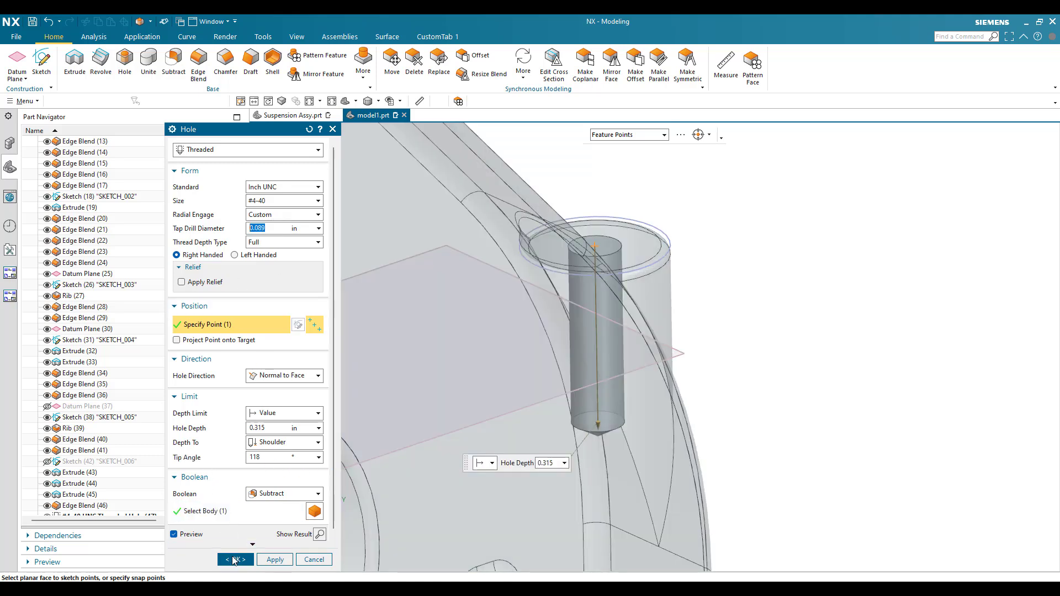
click(236, 560)
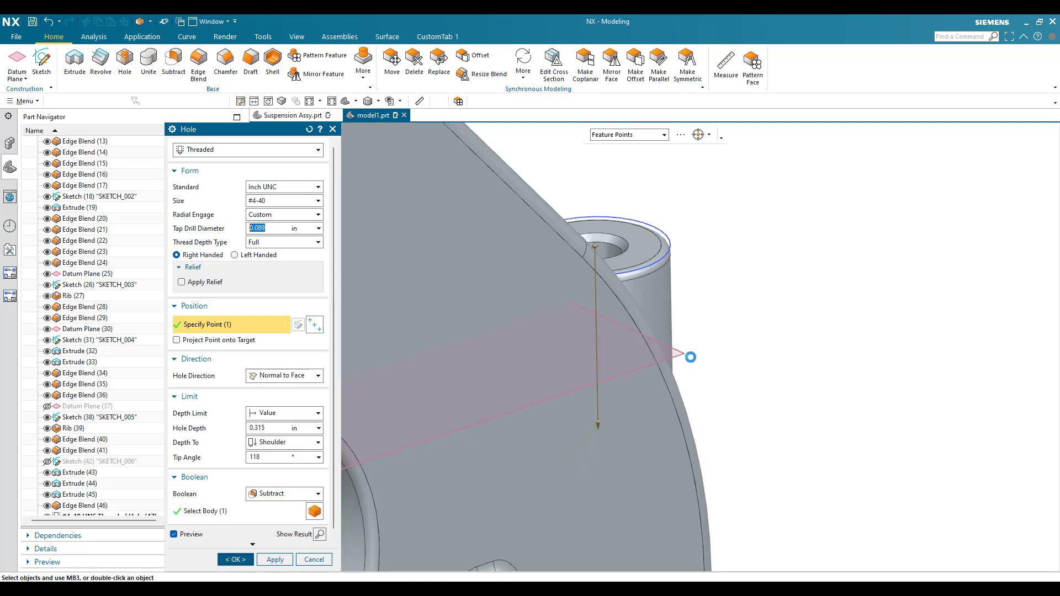
Hide all object types in the part and show only the solid bodies, with the whole part fitted in view.
key(ctrl+f)
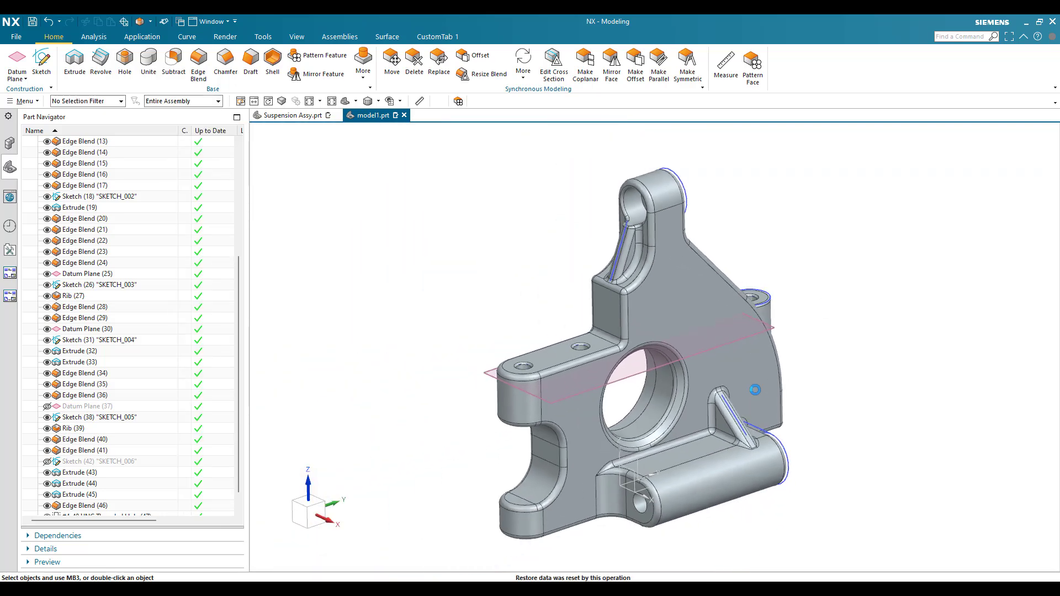
click(302, 339)
key(ctrl+w)
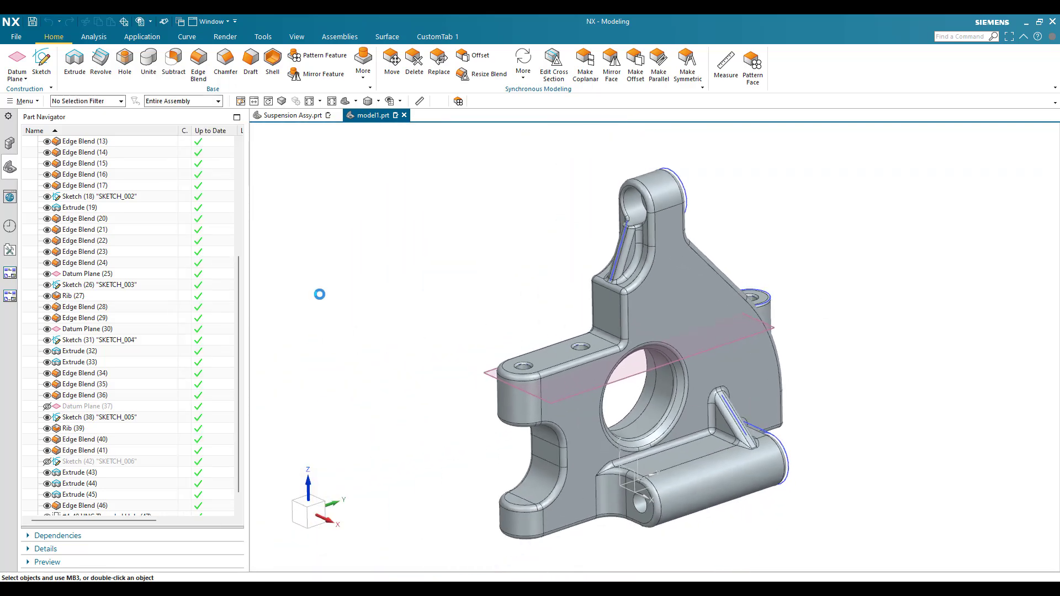
click(327, 157)
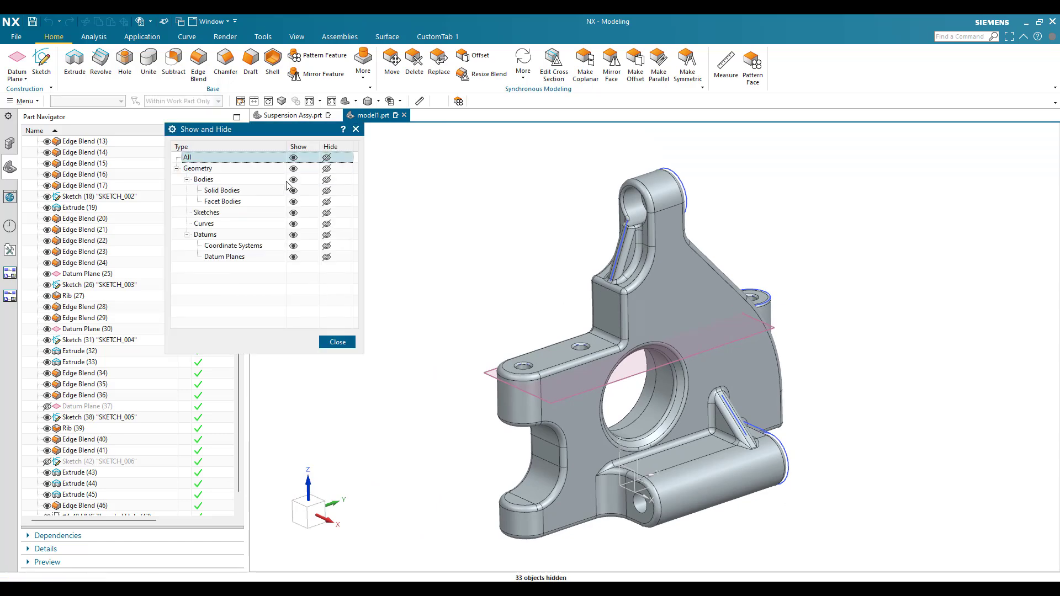
click(294, 190)
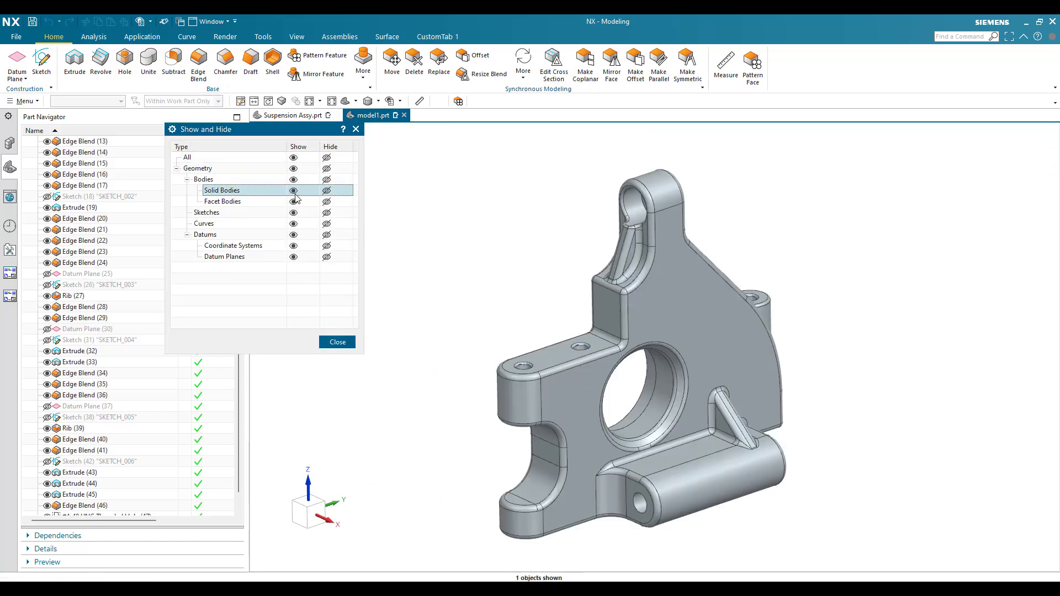
click(335, 342)
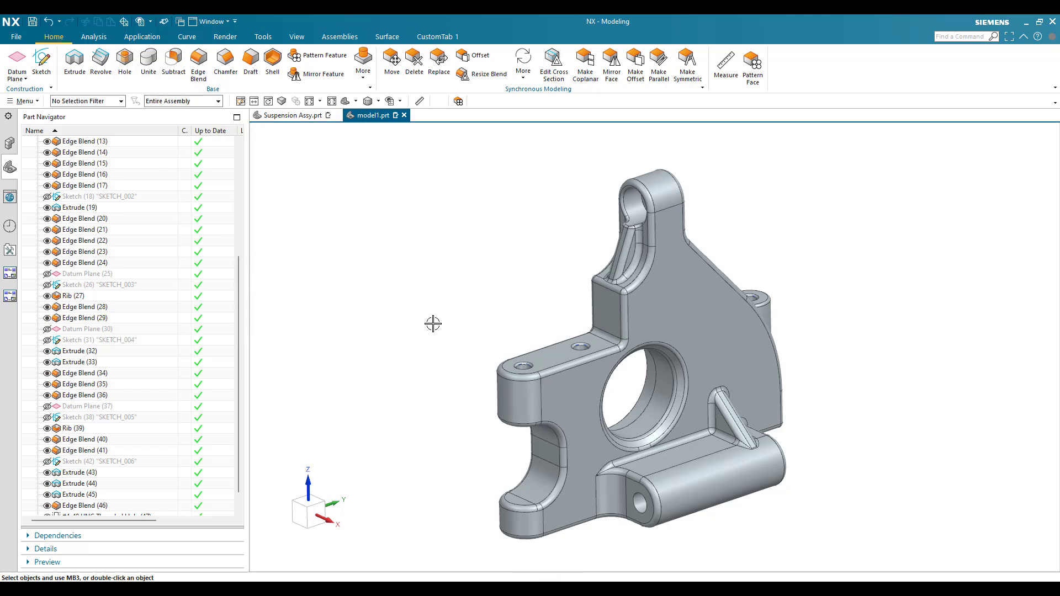